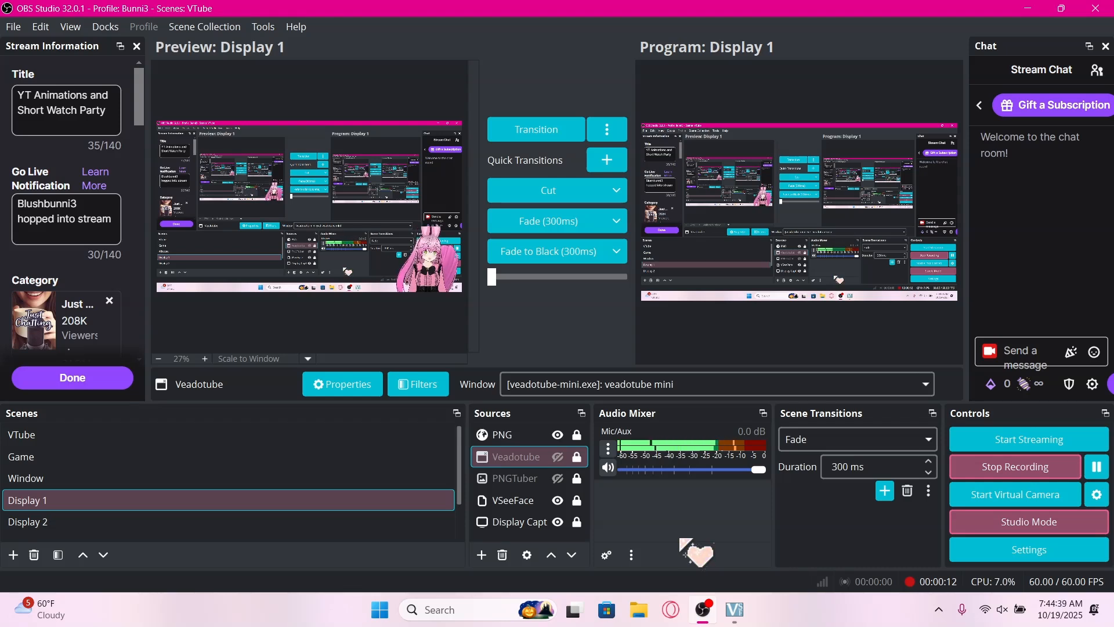
# Find and launch Steam from the Windows search
pyautogui.click(459, 610)
pyautogui.write('stea')
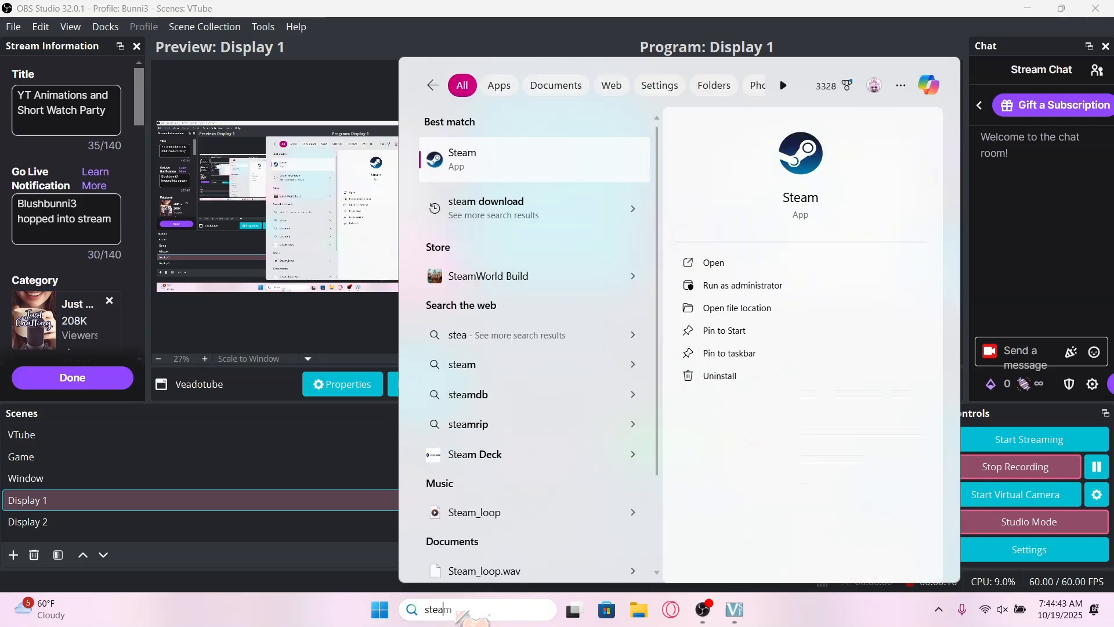
pyautogui.press('Return')
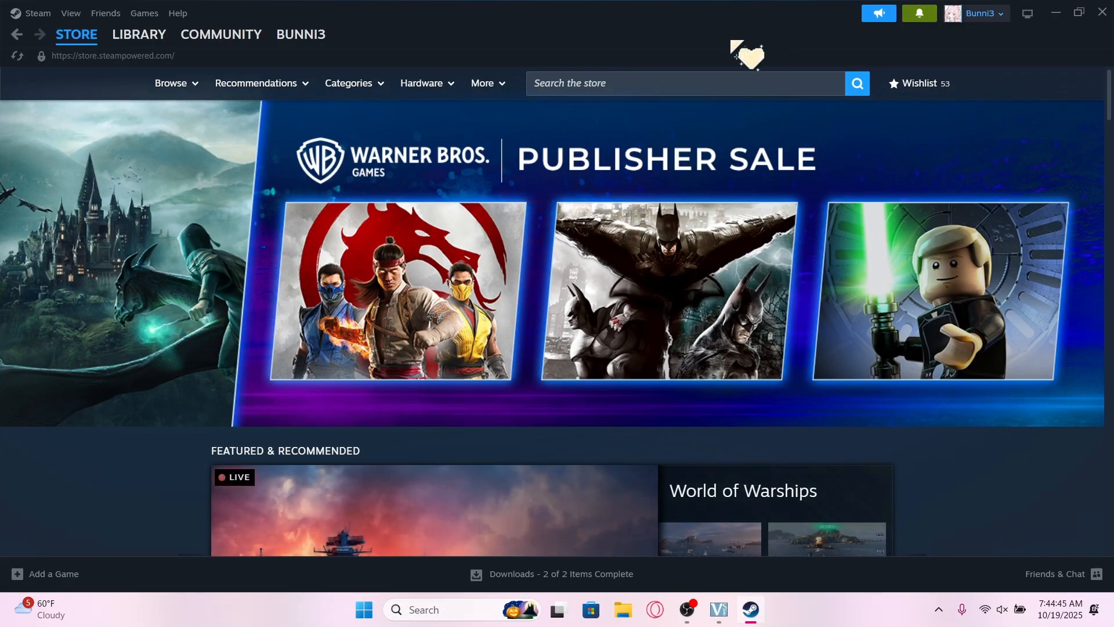
# Search the Steam store for vroid, open the VRoid Studio v2.4.1 page and launch the program from there
pyautogui.click(689, 87)
pyautogui.write('vroid')
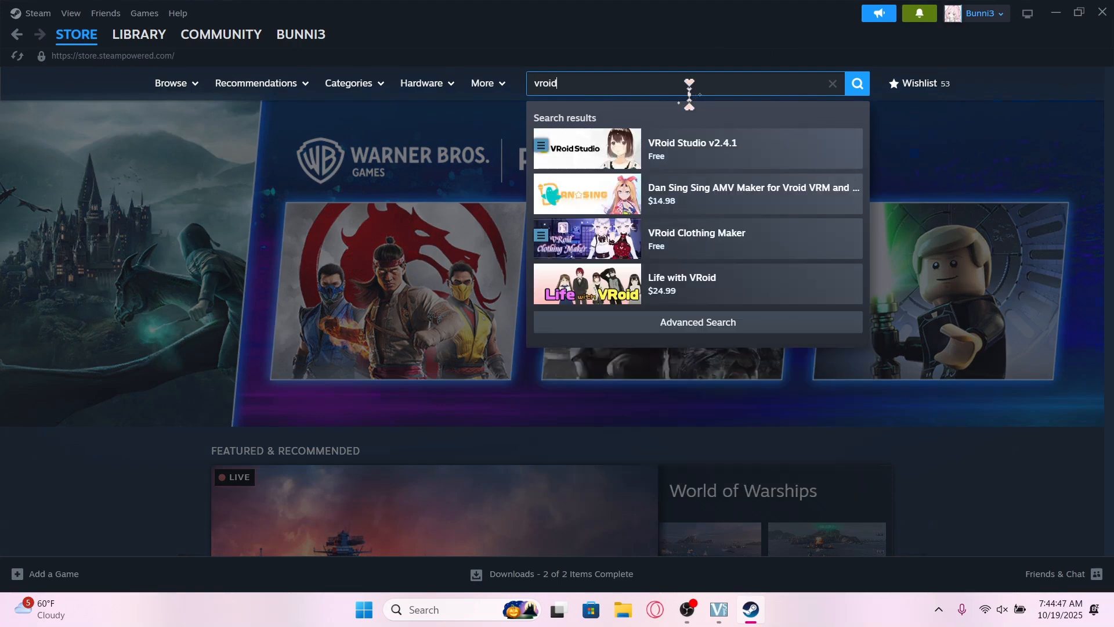
pyautogui.click(731, 142)
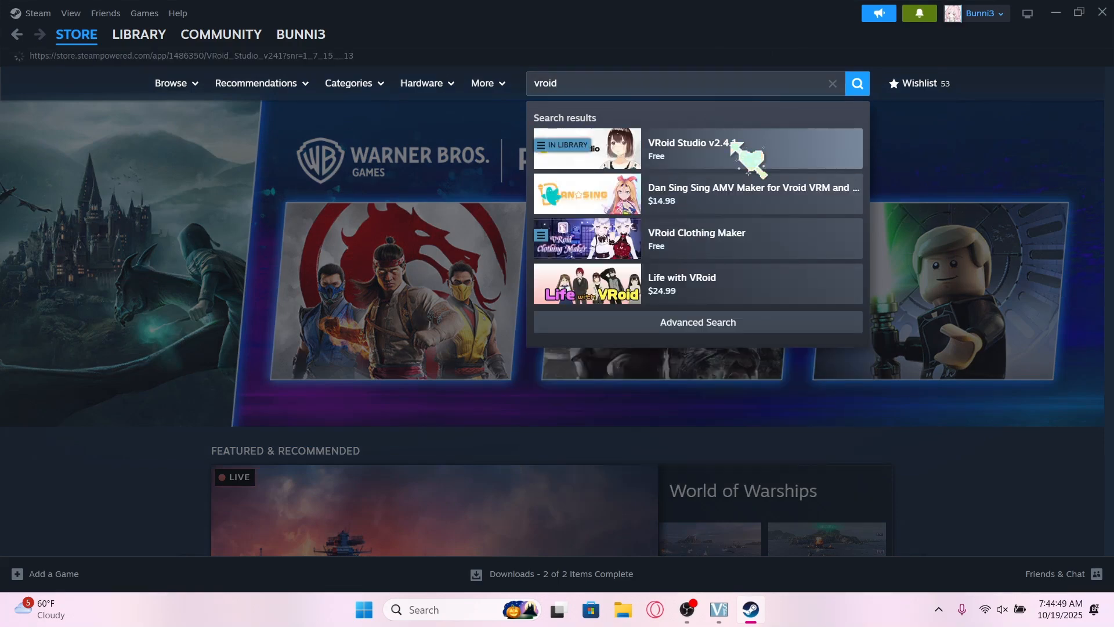
pyautogui.scroll(-4, 522, 415)
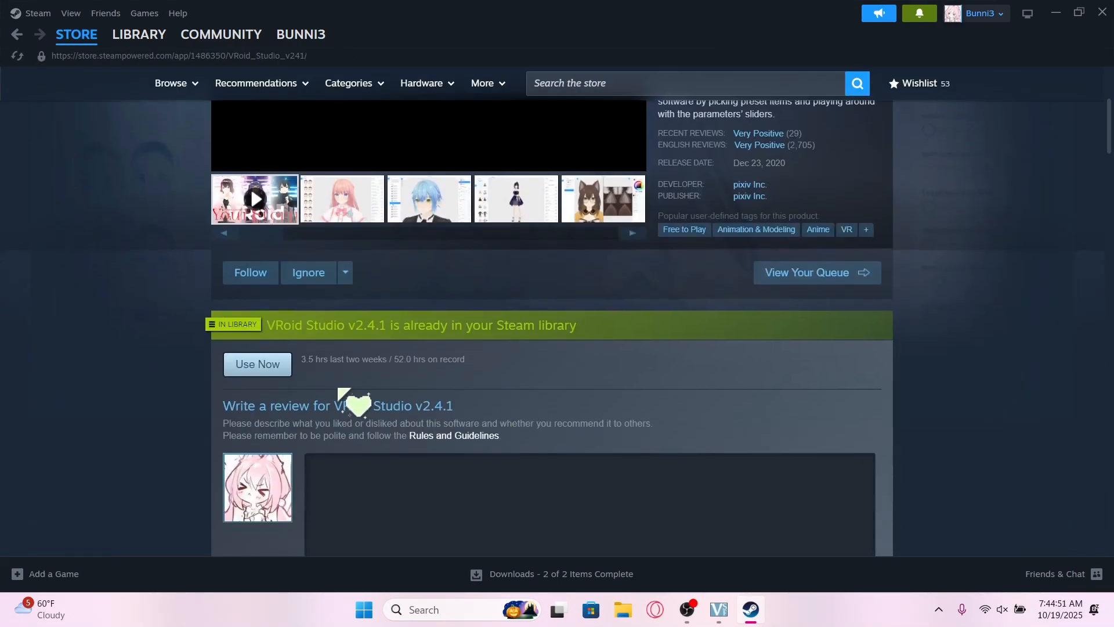
pyautogui.scroll(3, 328, 288)
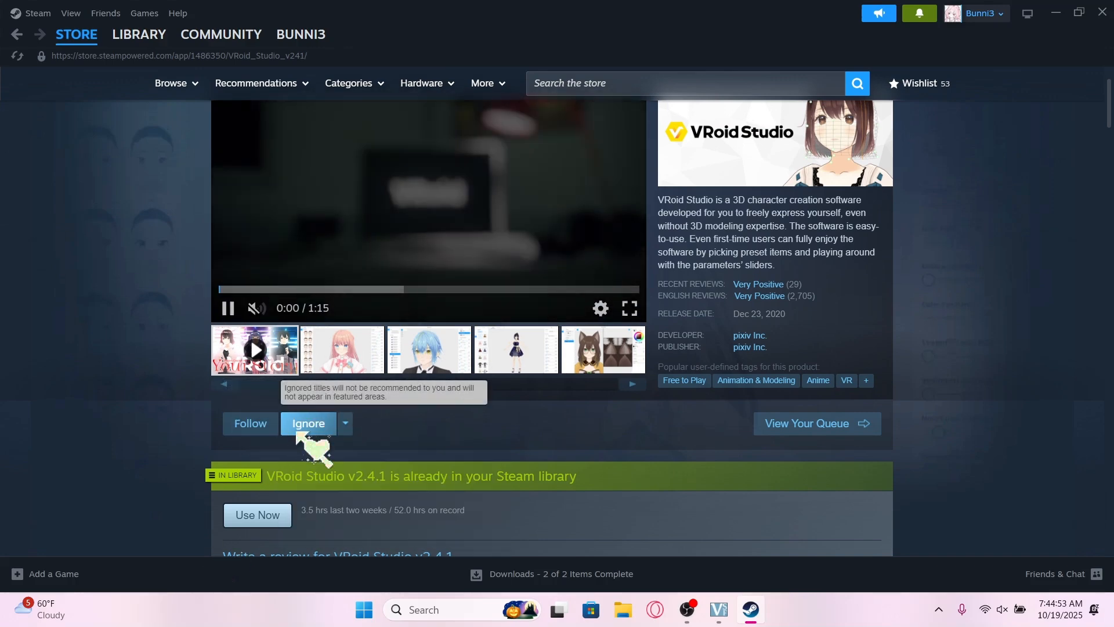
pyautogui.scroll(-1, 297, 432)
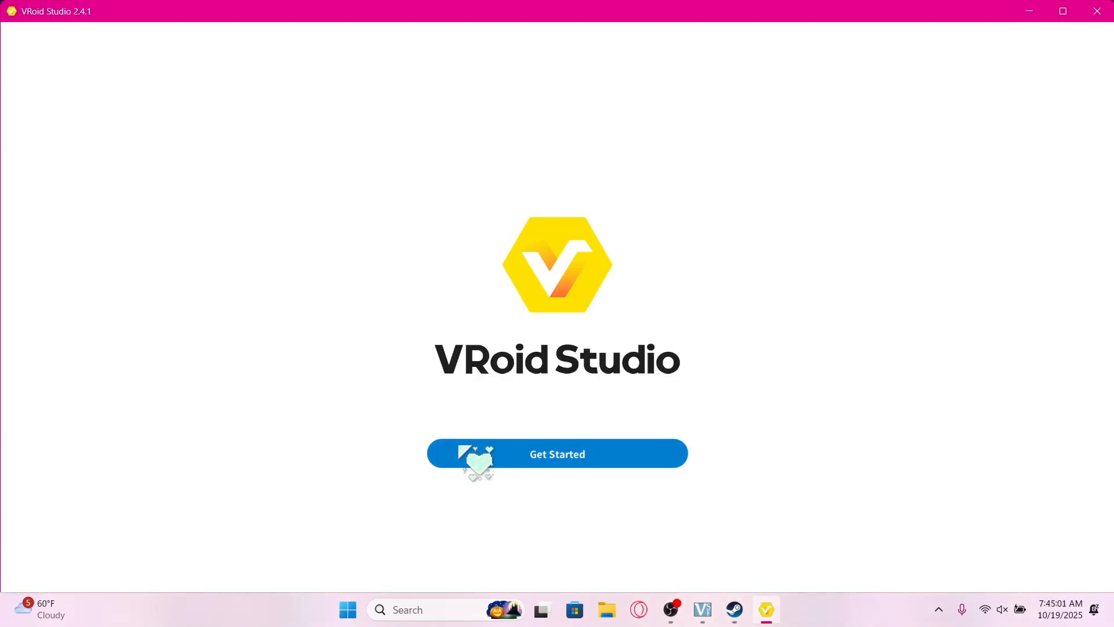
# Get started in VRoid Studio by agreeing to the updated privacy policy, and create a new character model
pyautogui.click(481, 454)
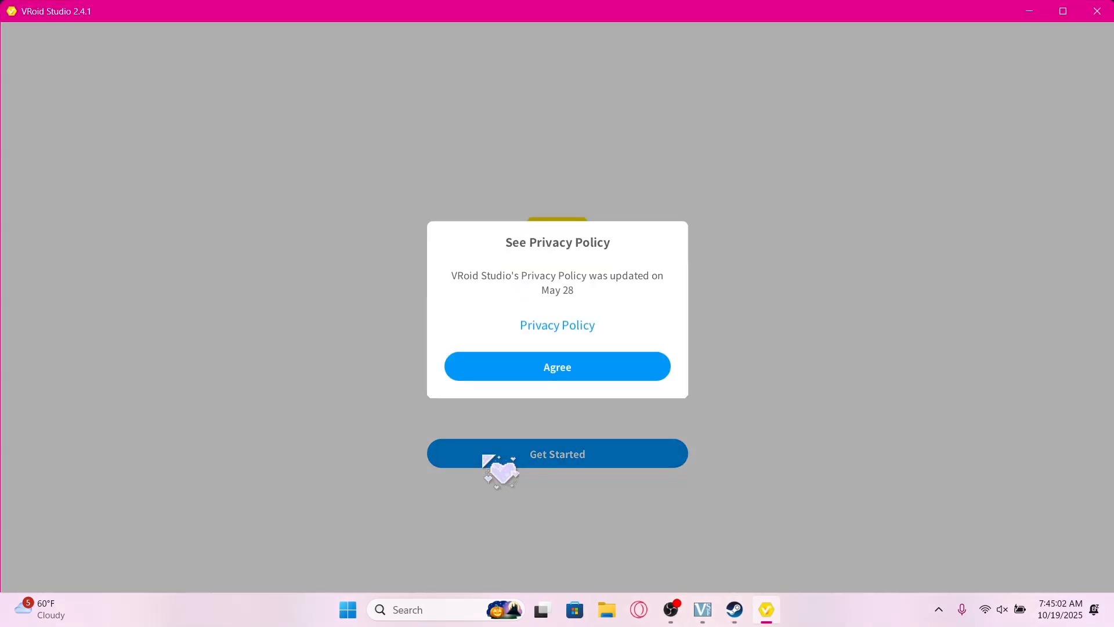
pyautogui.click(568, 369)
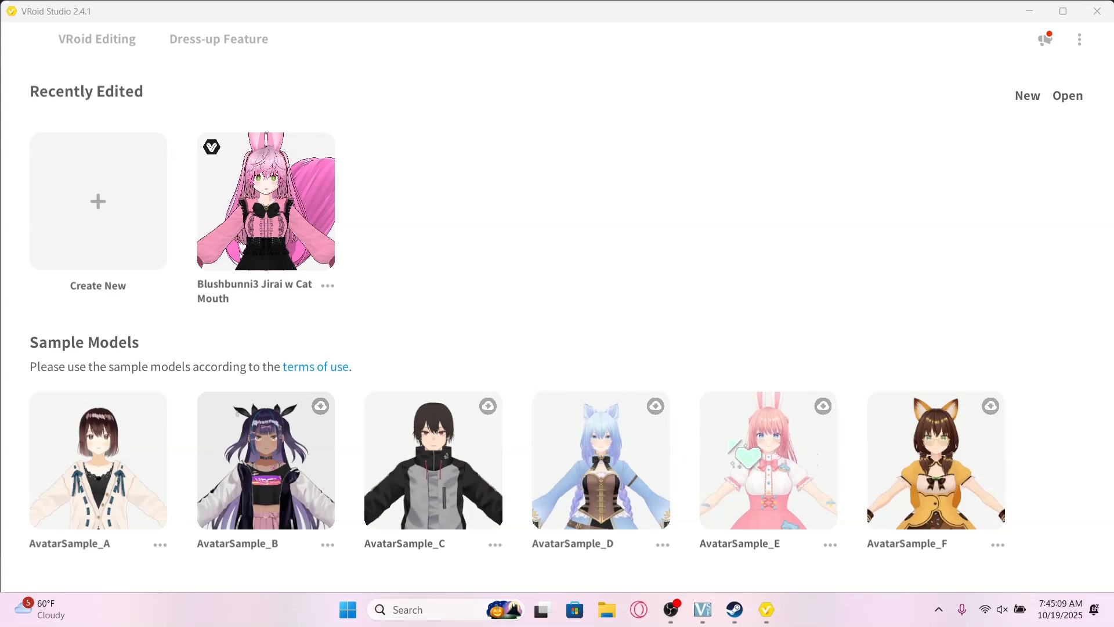
pyautogui.click(107, 210)
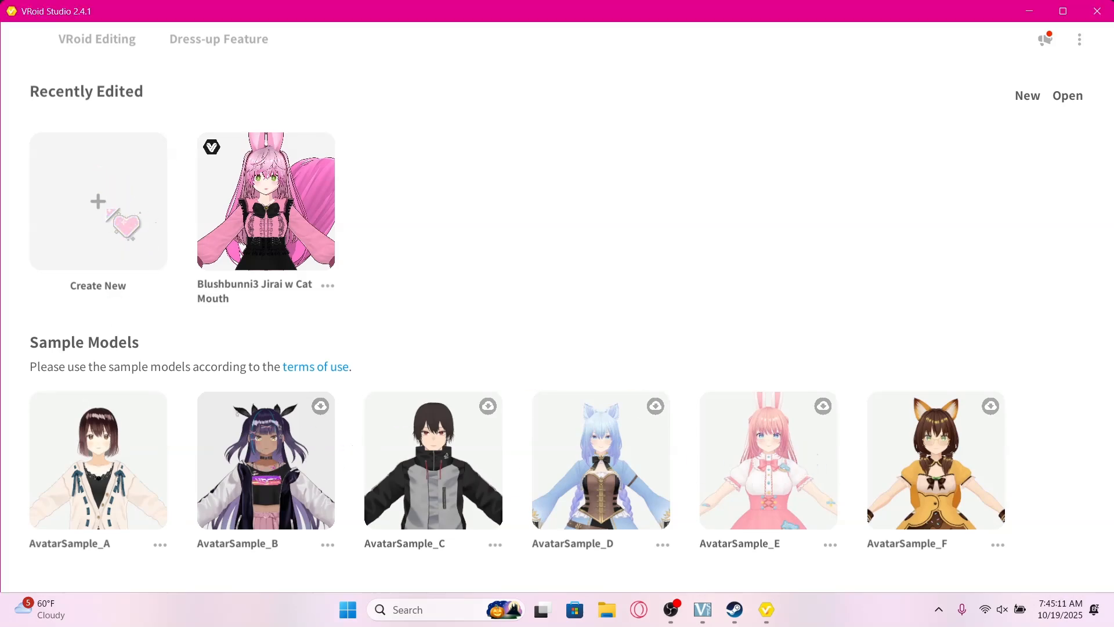
pyautogui.scroll(-5, 124, 232)
pyautogui.scroll(5, 221, 285)
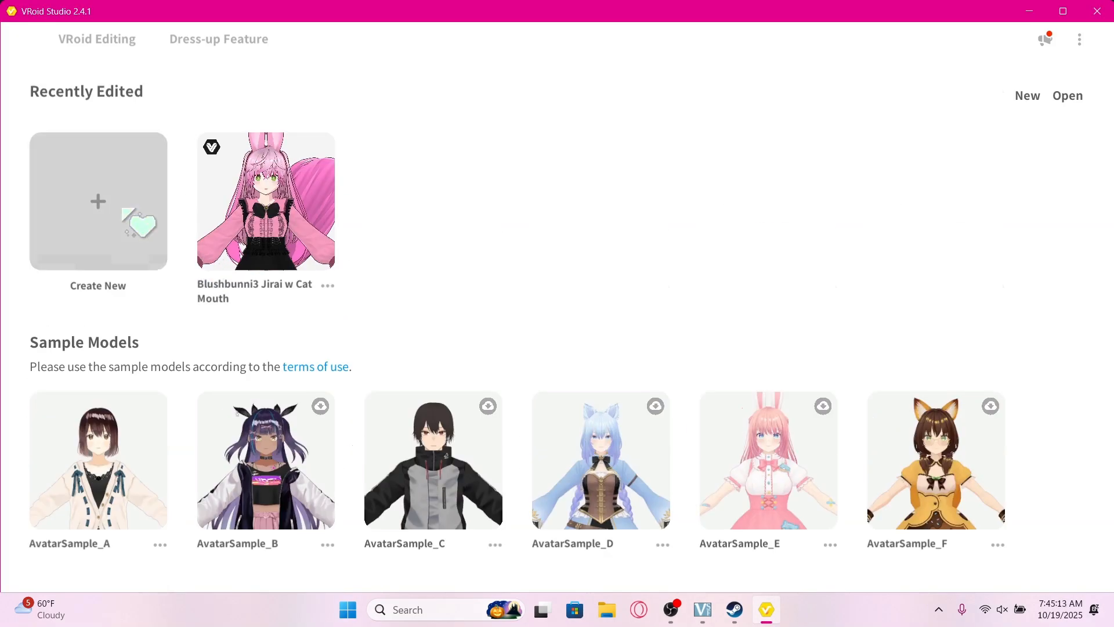
pyautogui.click(125, 210)
pyautogui.click(520, 300)
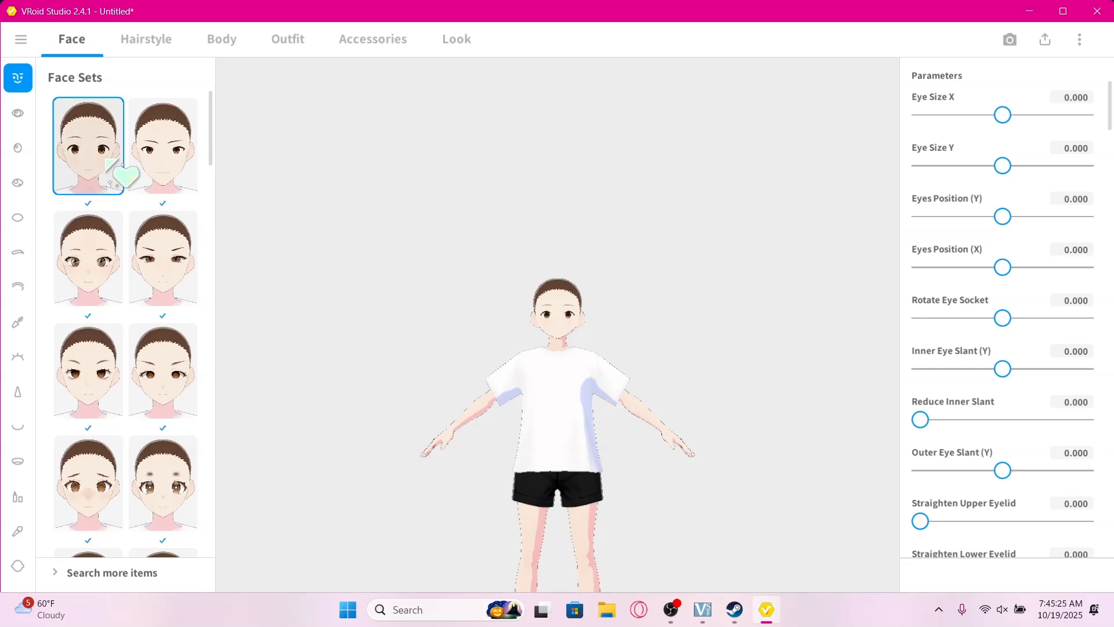
# Try several face set presets on the character and settle on the one with Eye Size X 0.450 and Eye Size Y 0.300
pyautogui.scroll(-10, 130, 364)
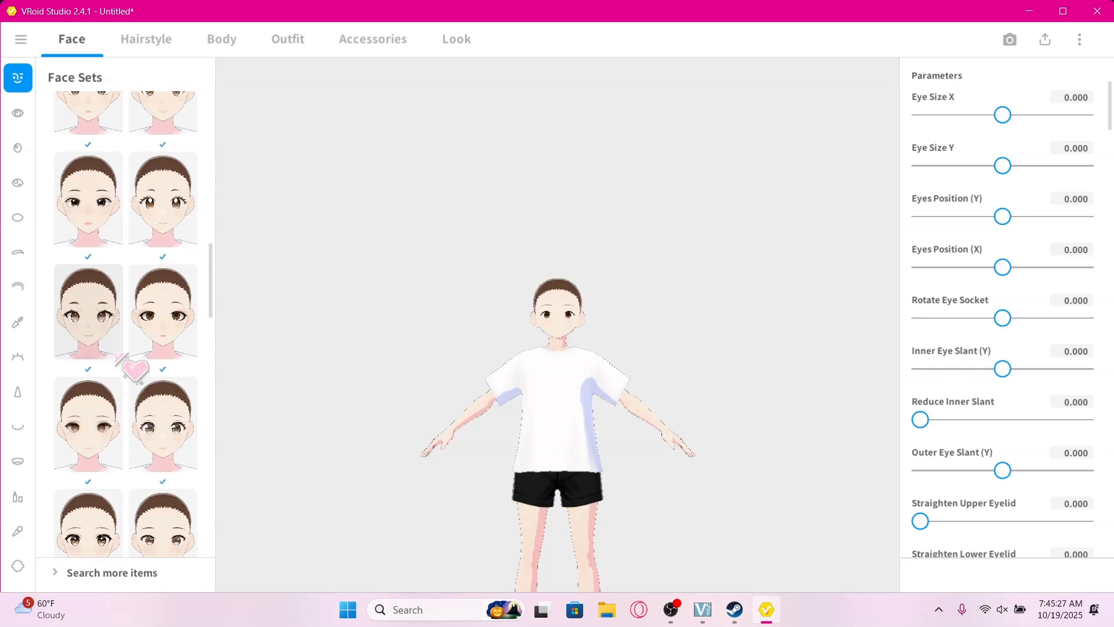
pyautogui.scroll(-10, 130, 364)
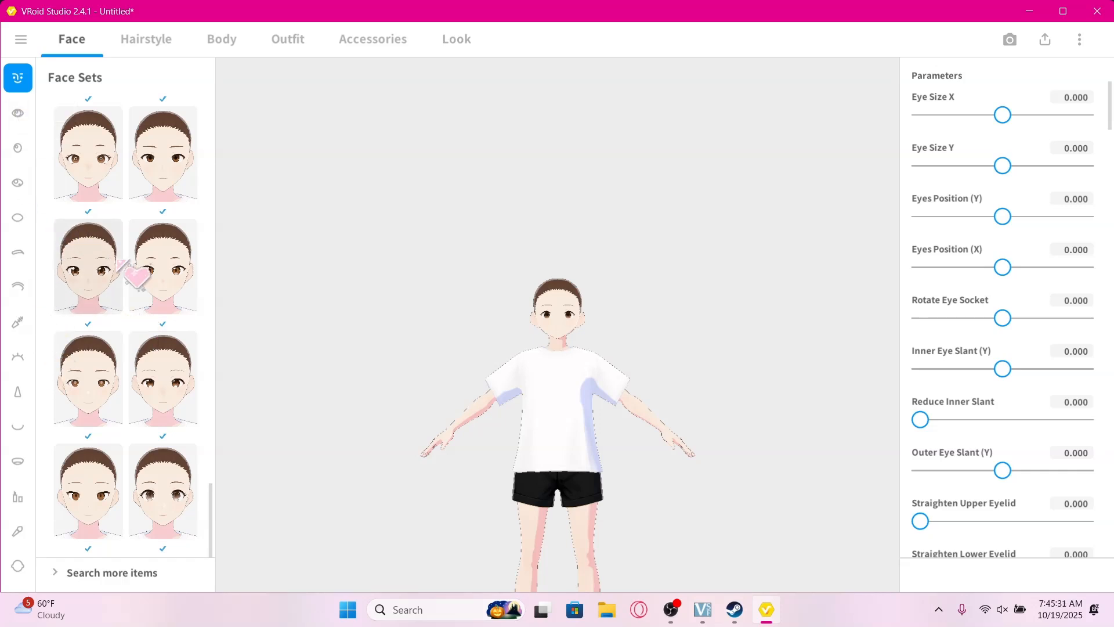
pyautogui.click(118, 403)
pyautogui.scroll(4, 560, 314)
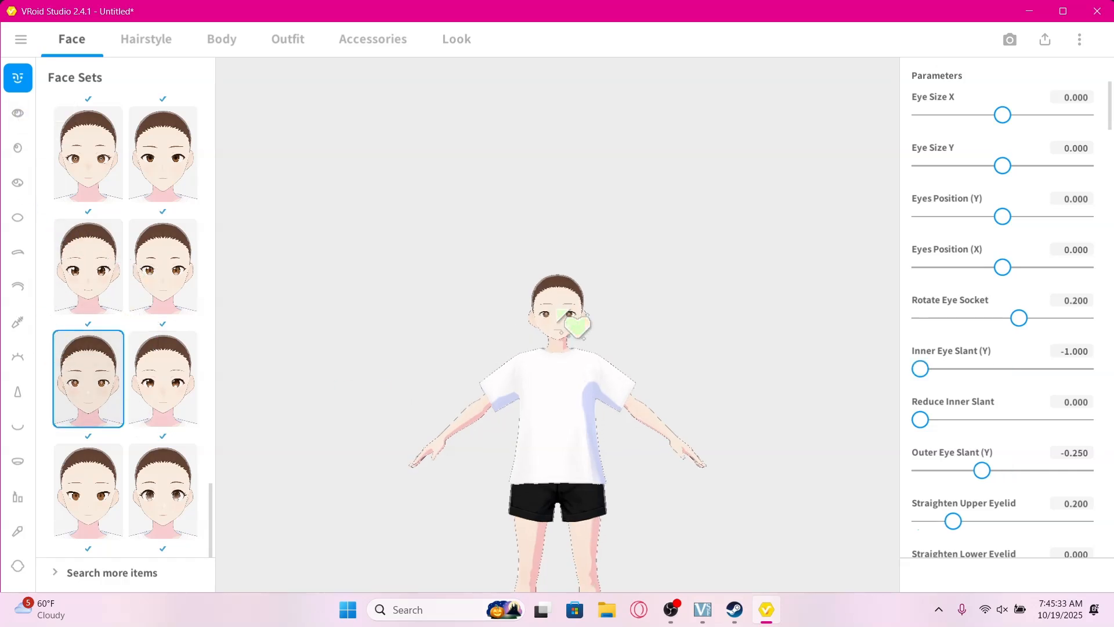
pyautogui.scroll(3, 560, 313)
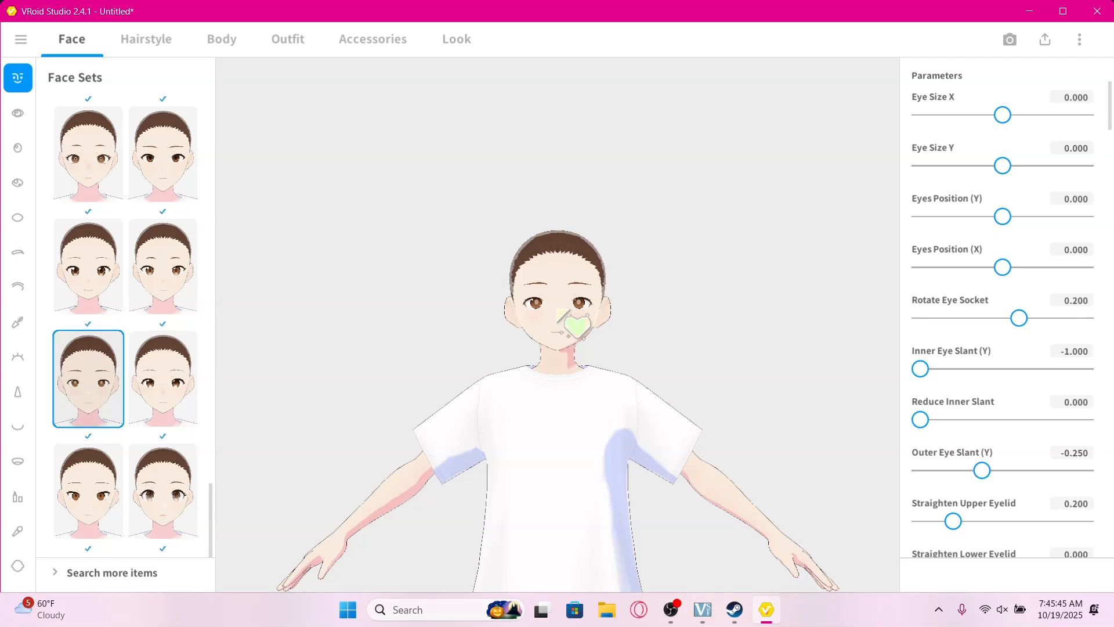
pyautogui.scroll(4, 691, 250)
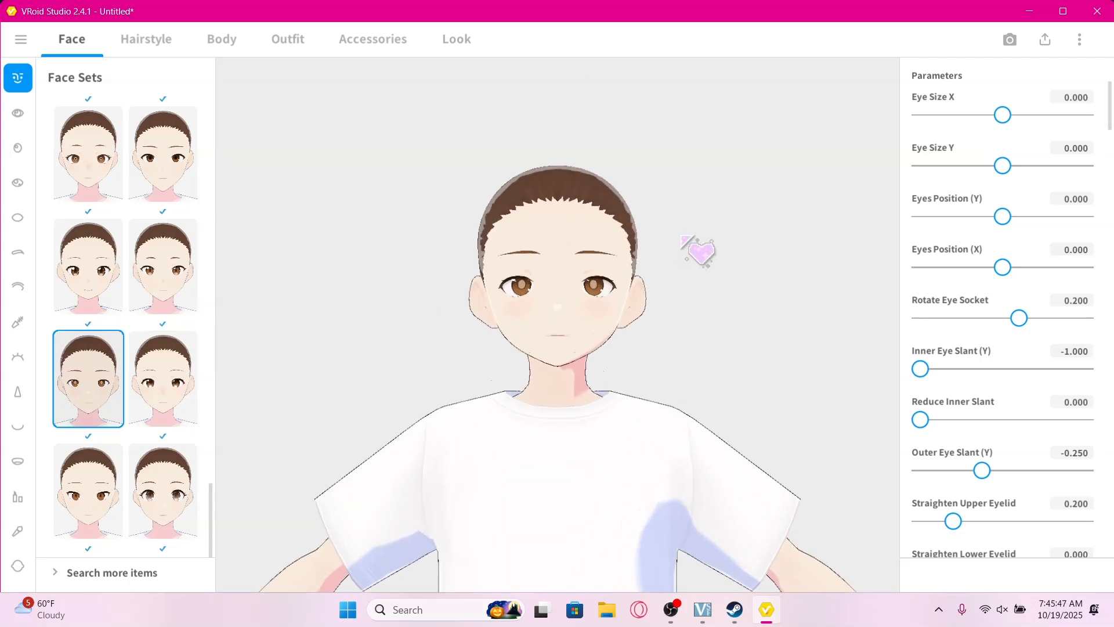
pyautogui.click(156, 299)
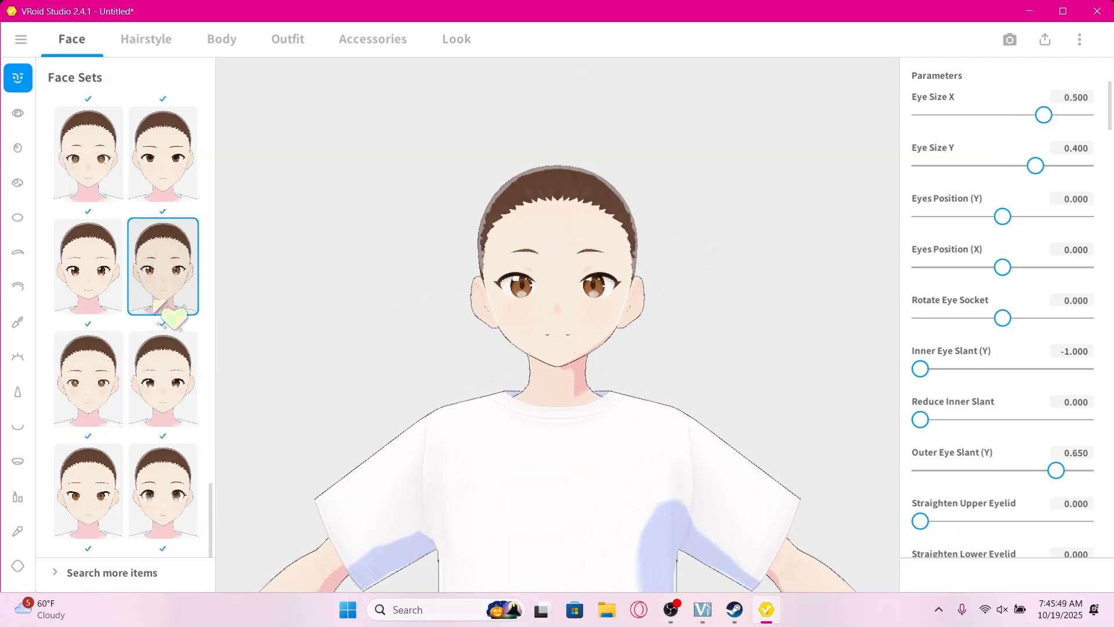
pyautogui.click(155, 281)
pyautogui.scroll(1, 156, 284)
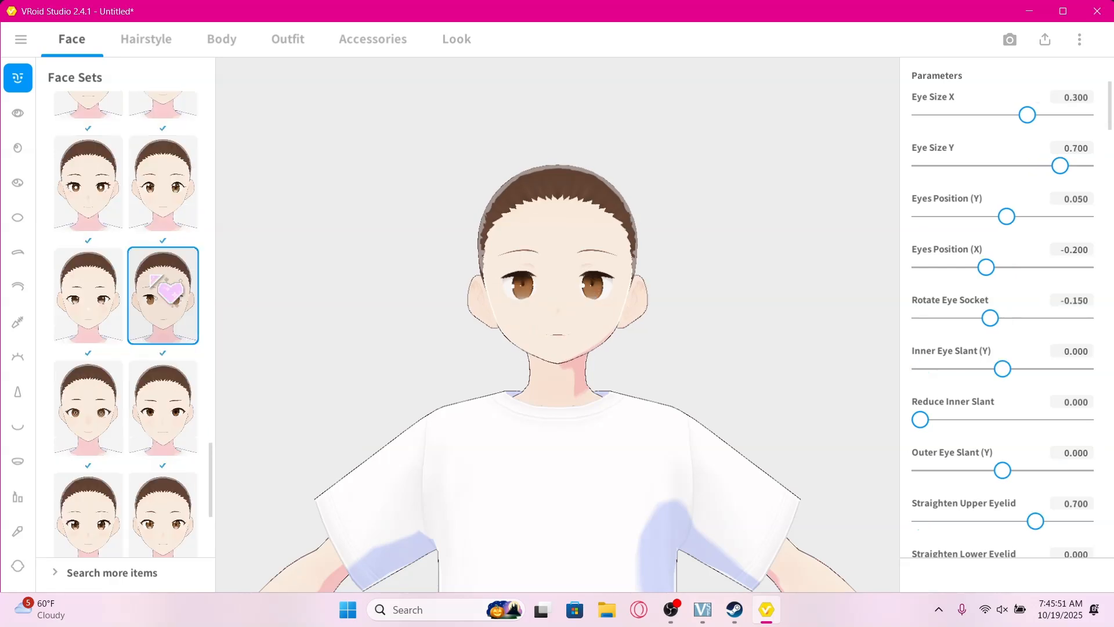
pyautogui.click(118, 286)
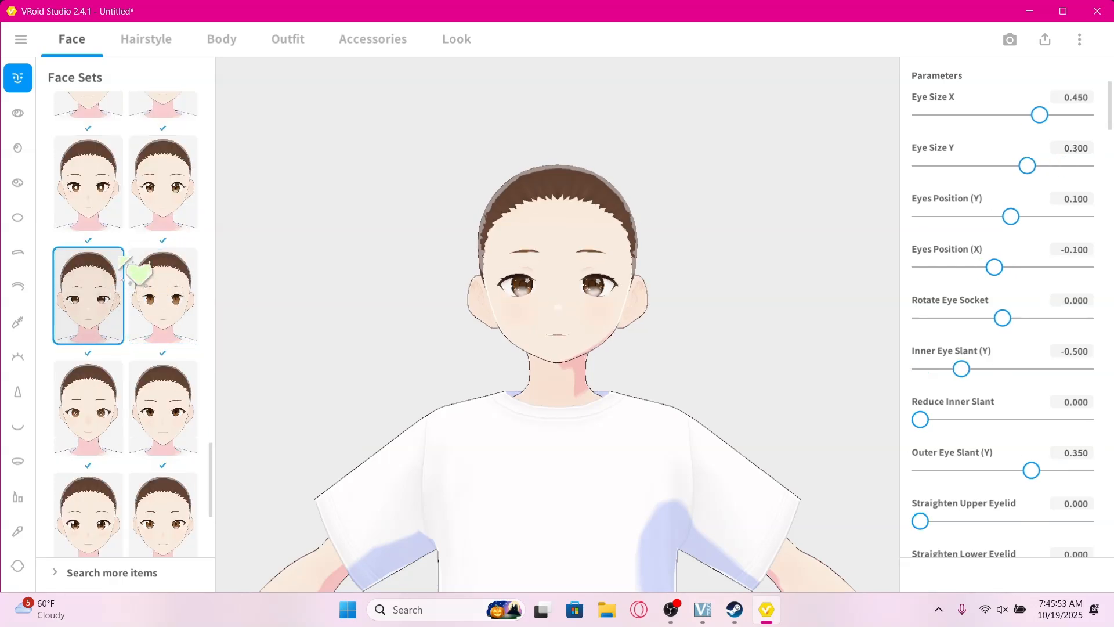
# Apply the last eye set preset in the list, with the thick, outward-flicked dark lashes
pyautogui.click(18, 112)
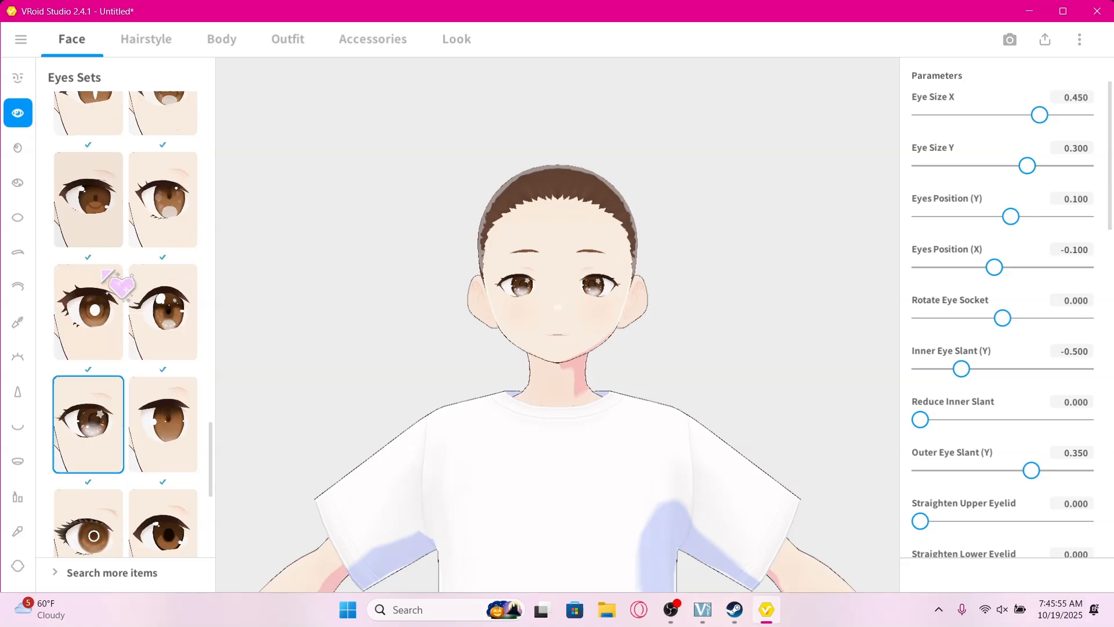
pyautogui.scroll(-6, 125, 324)
pyautogui.click(163, 490)
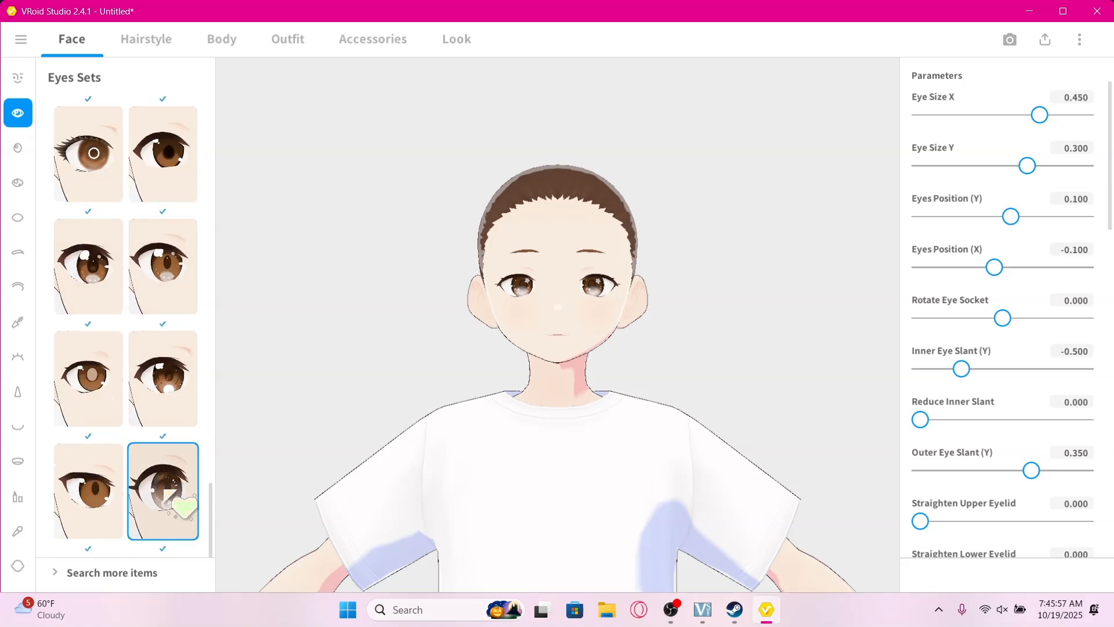
# Apply the iris preset with the light ring around a dark, narrow pupil
pyautogui.click(30, 146)
pyautogui.scroll(-1, 112, 336)
pyautogui.click(98, 342)
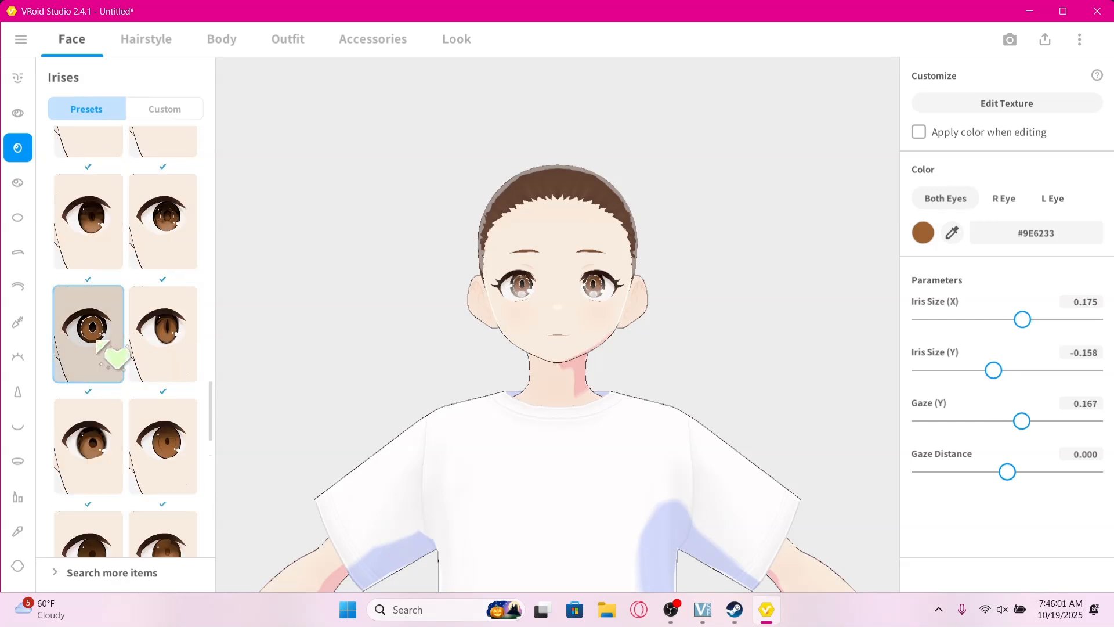
# Try two other eye highlight presets on the character and switch back to the original hazy highlight
pyautogui.click(20, 184)
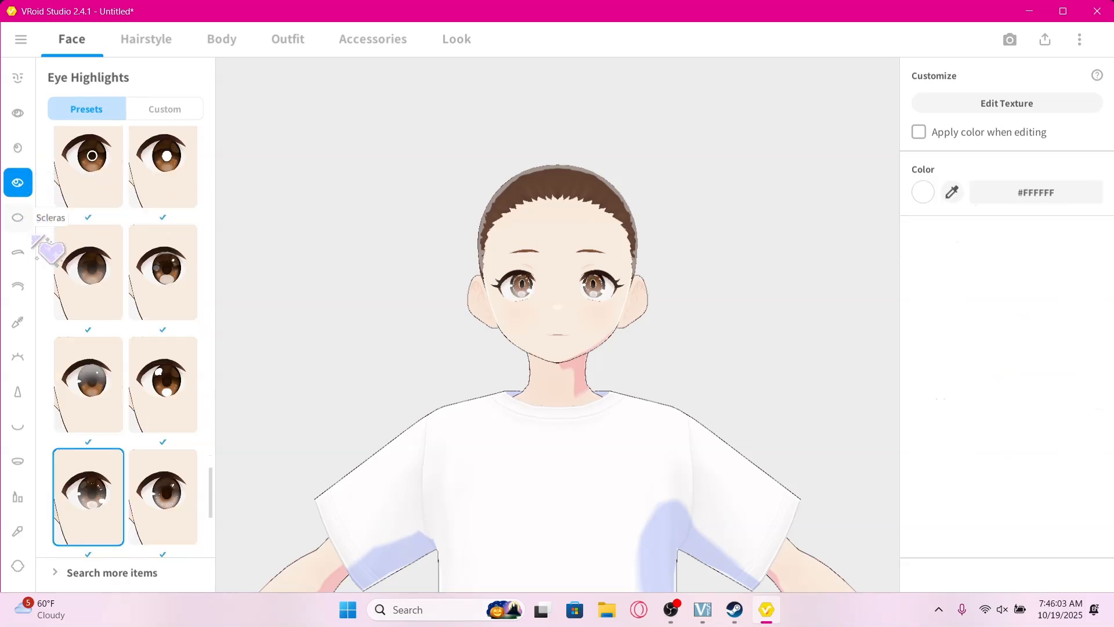
pyautogui.scroll(-5, 125, 417)
pyautogui.click(96, 381)
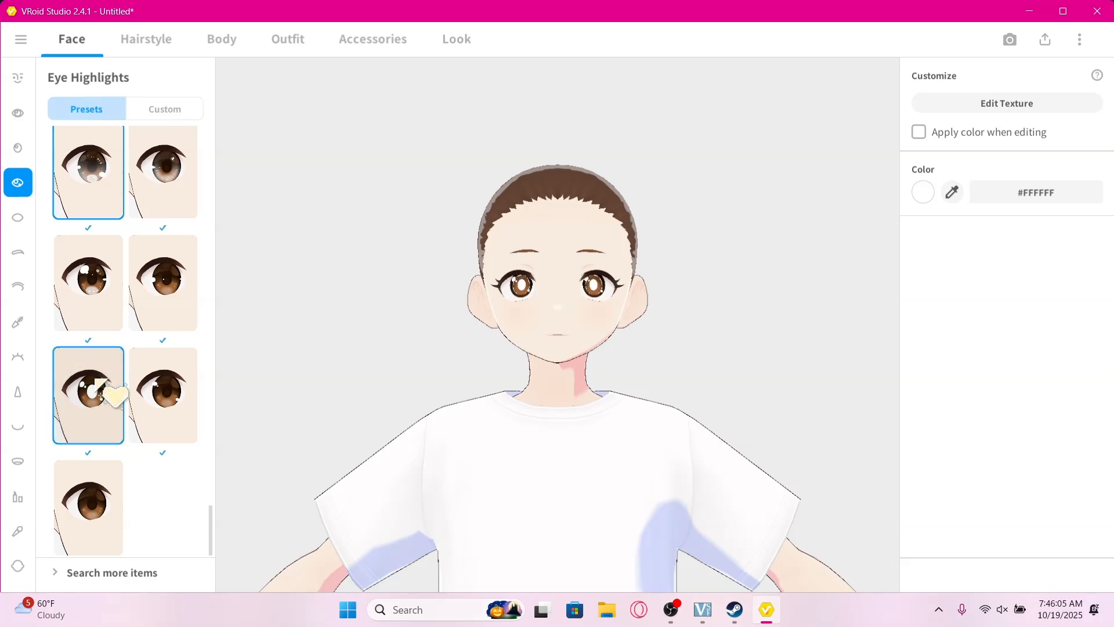
pyautogui.click(115, 322)
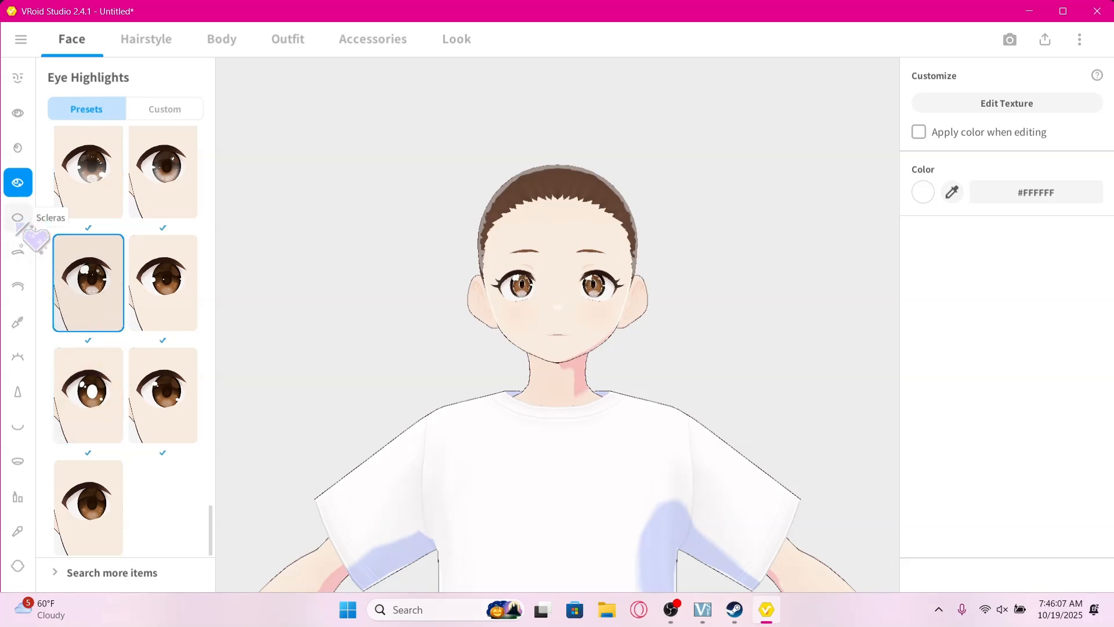
pyautogui.click(106, 198)
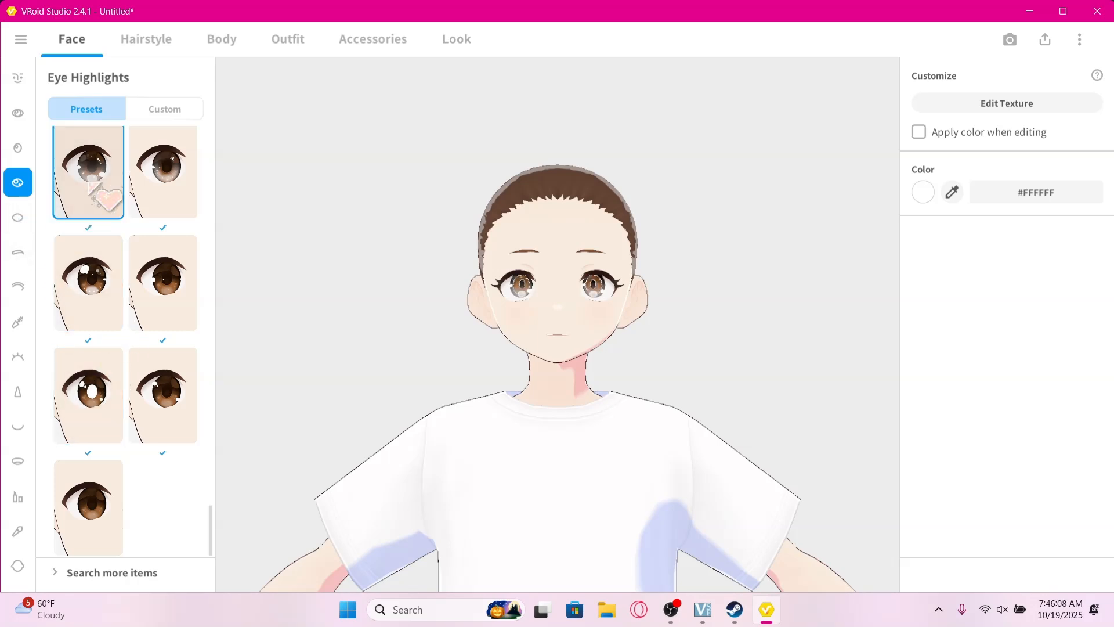
# Try recoloring the scleras to #D3775D and undo the color change
pyautogui.click(27, 229)
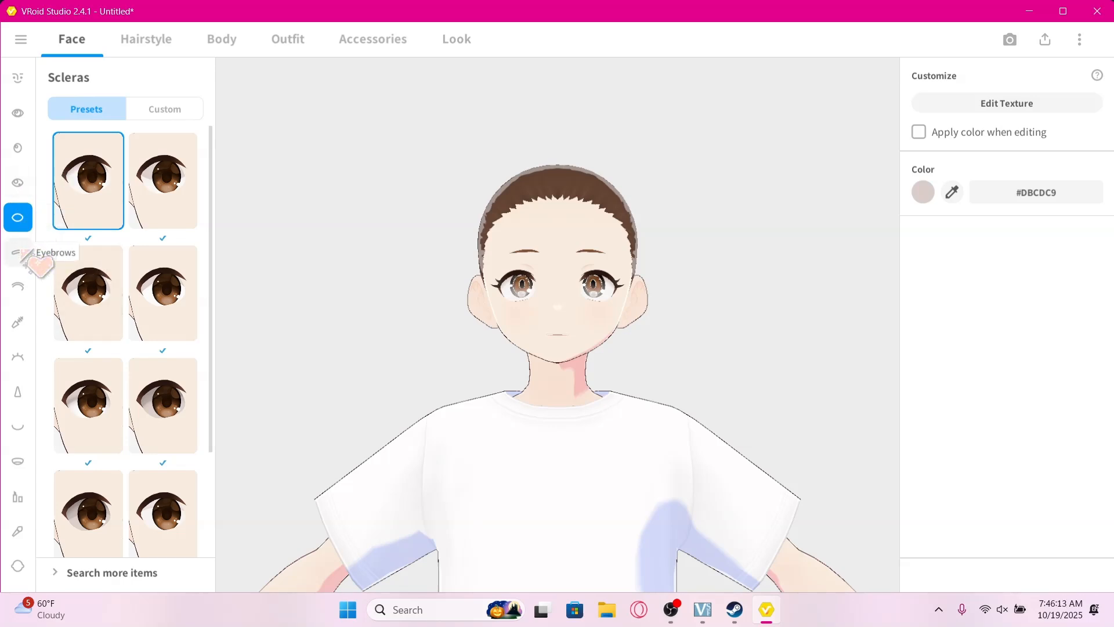
pyautogui.click(927, 192)
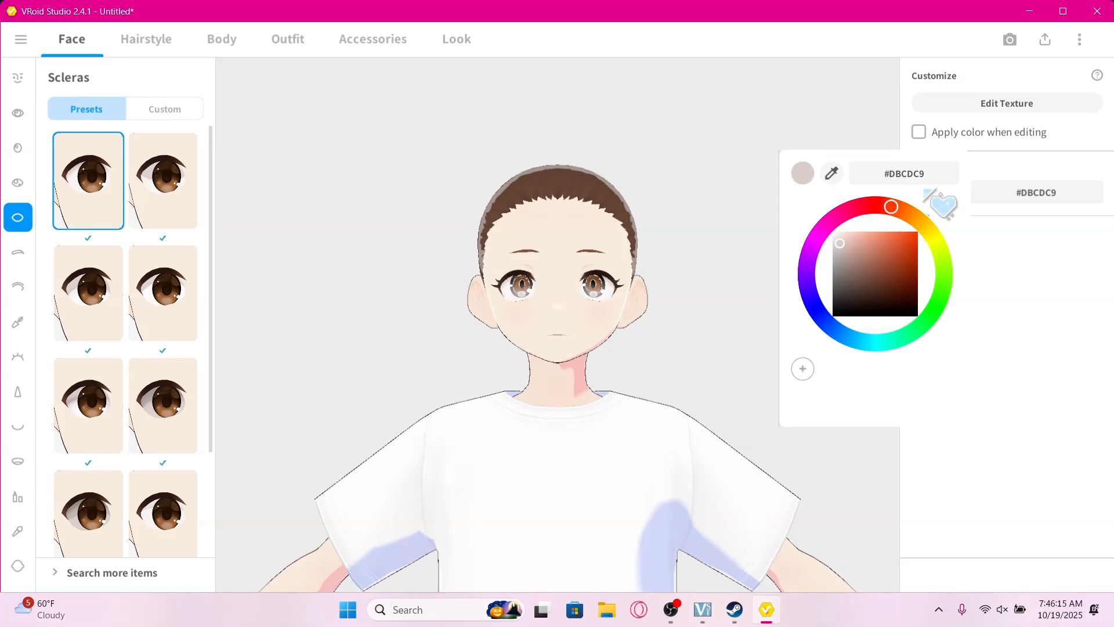
pyautogui.click(884, 243)
pyautogui.click(1032, 289)
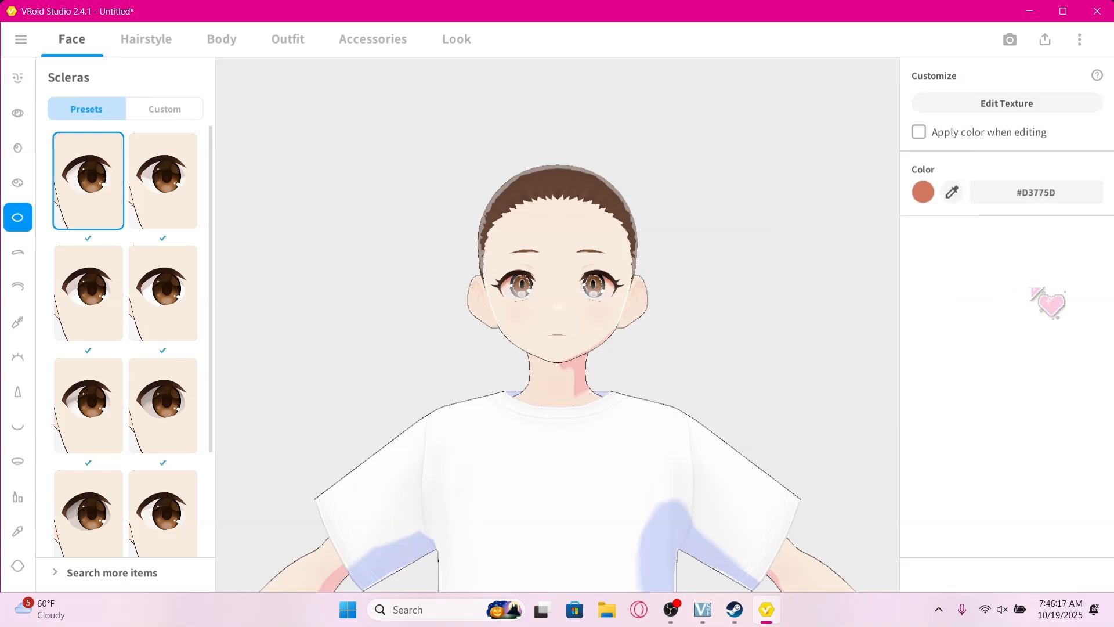
pyautogui.hotkey('ctrl', 'z')
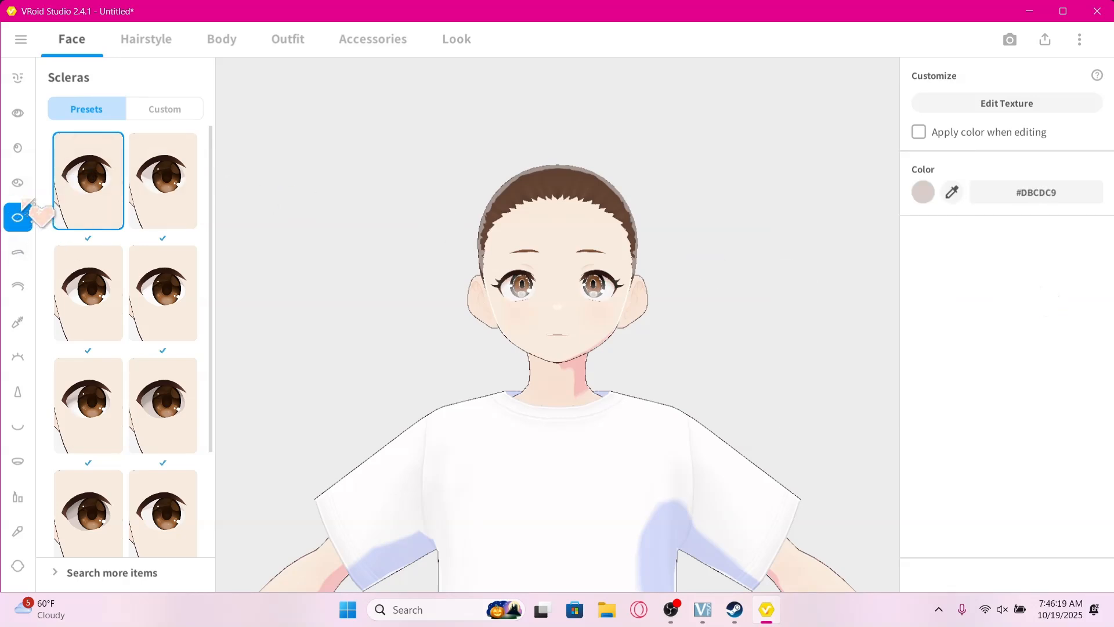
# Change the iris color of both eyes to light green #8ED65F
pyautogui.click(18, 183)
pyautogui.click(18, 252)
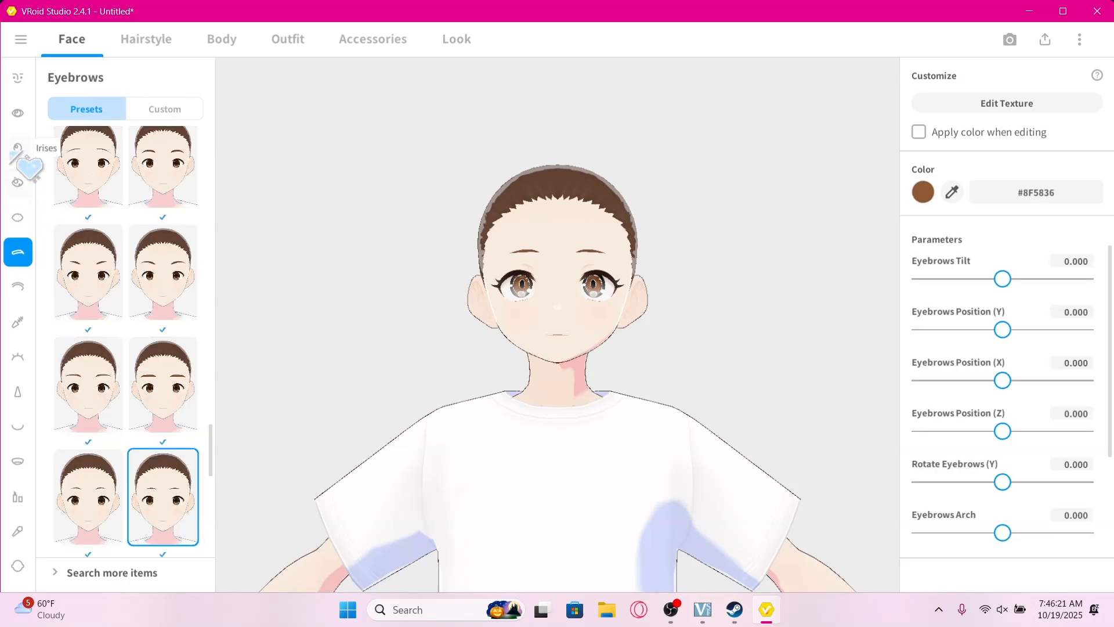
pyautogui.click(17, 148)
pyautogui.click(921, 229)
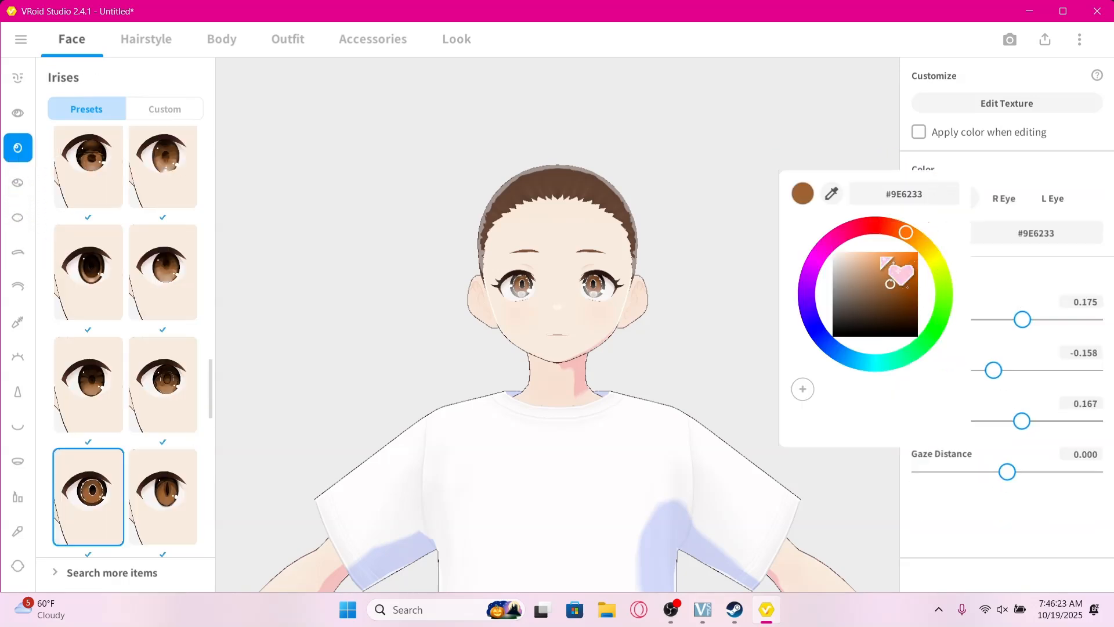
pyautogui.moveTo(864, 275)
pyautogui.mouseDown()
pyautogui.moveTo(912, 226)
pyautogui.moveTo(940, 300)
pyautogui.moveTo(886, 280)
pyautogui.moveTo(881, 264)
pyautogui.mouseUp()
pyautogui.click(932, 498)
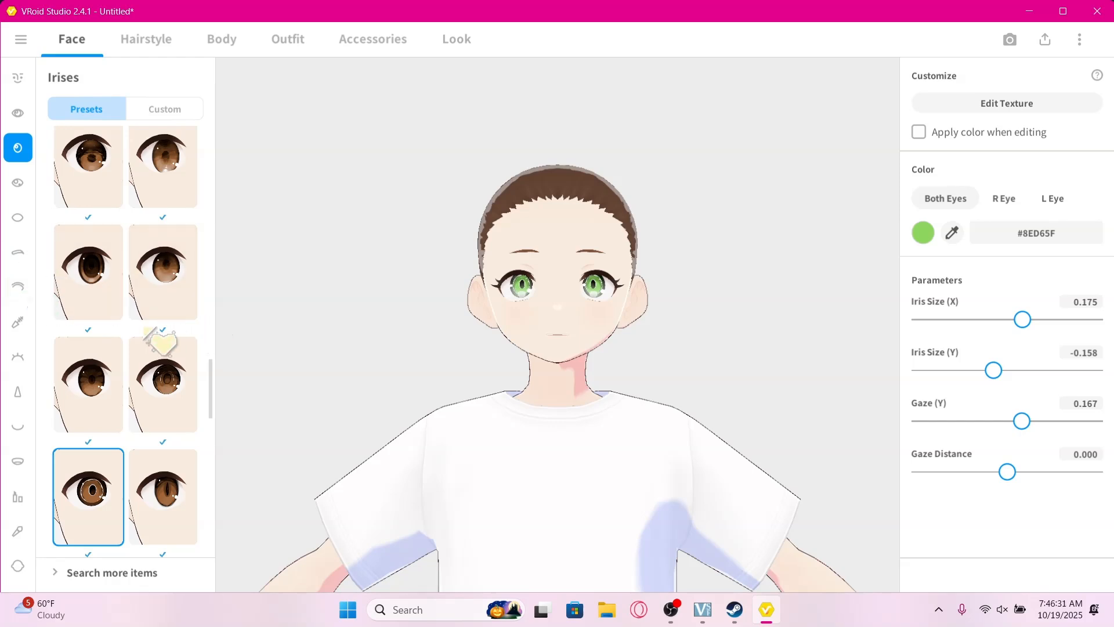
pyautogui.scroll(-1, 20, 356)
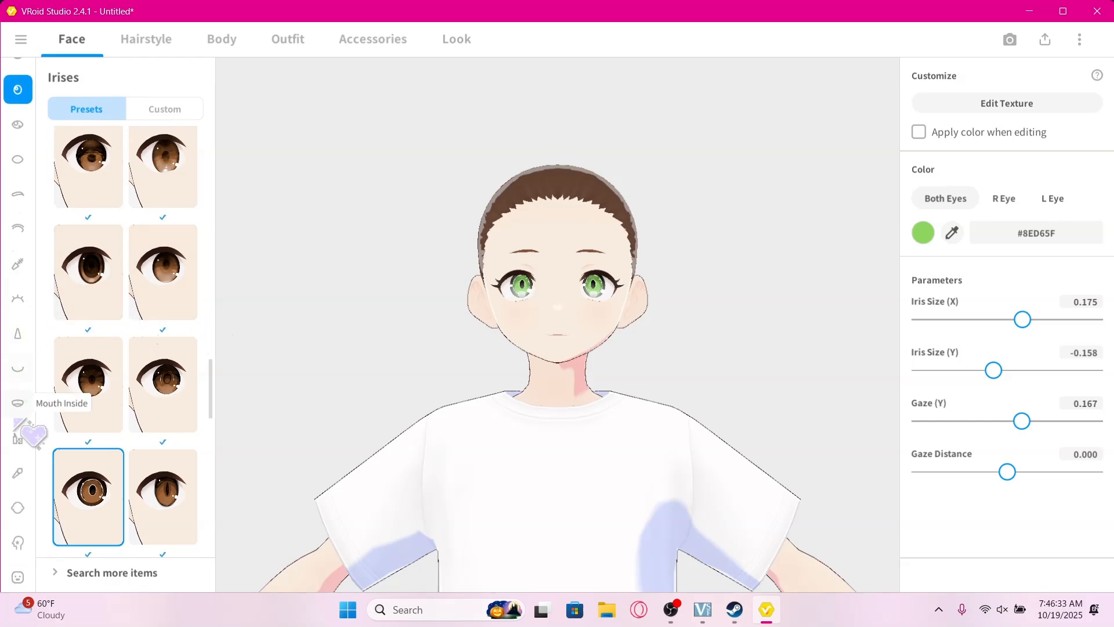
# Try several cheek presets on the character and apply the last blush preset in the list
pyautogui.click(17, 472)
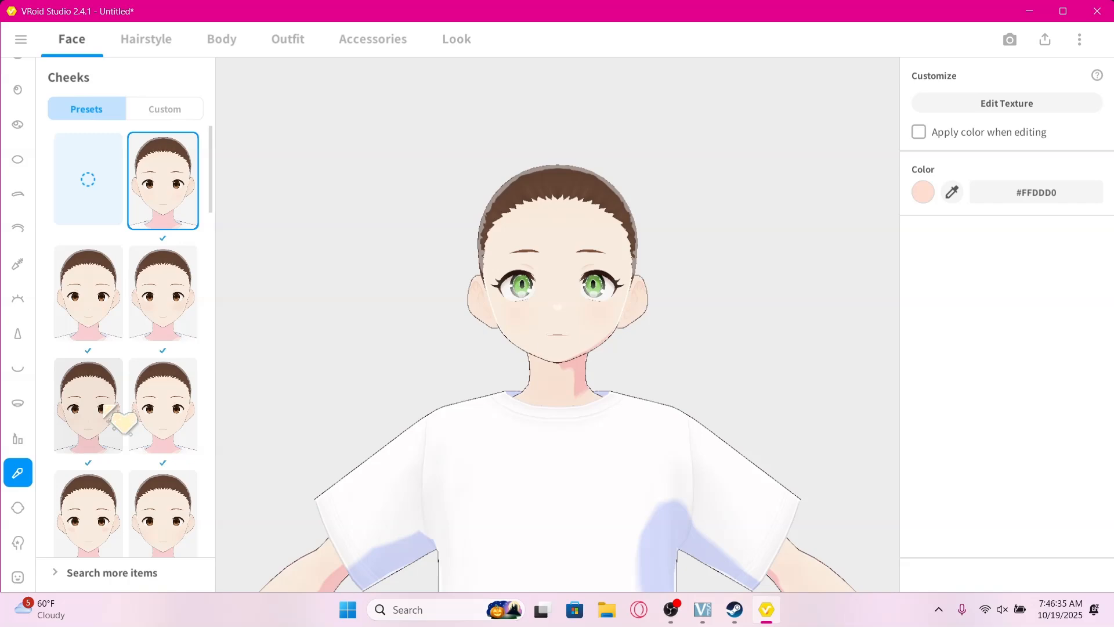
pyautogui.scroll(-2, 135, 388)
pyautogui.scroll(-10, 152, 400)
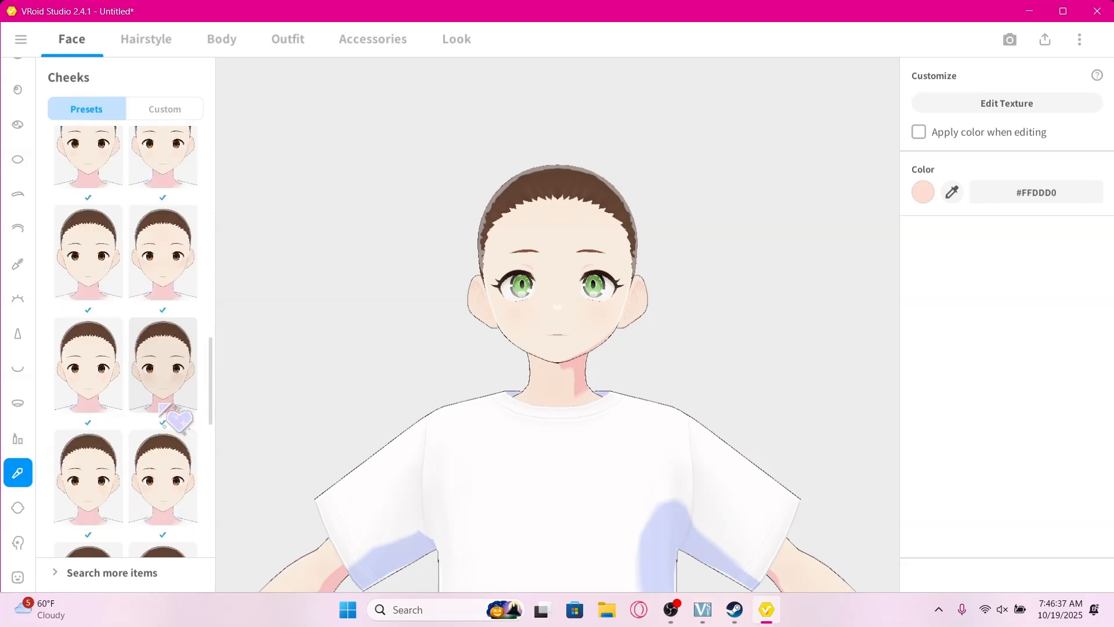
pyautogui.scroll(-2, 174, 416)
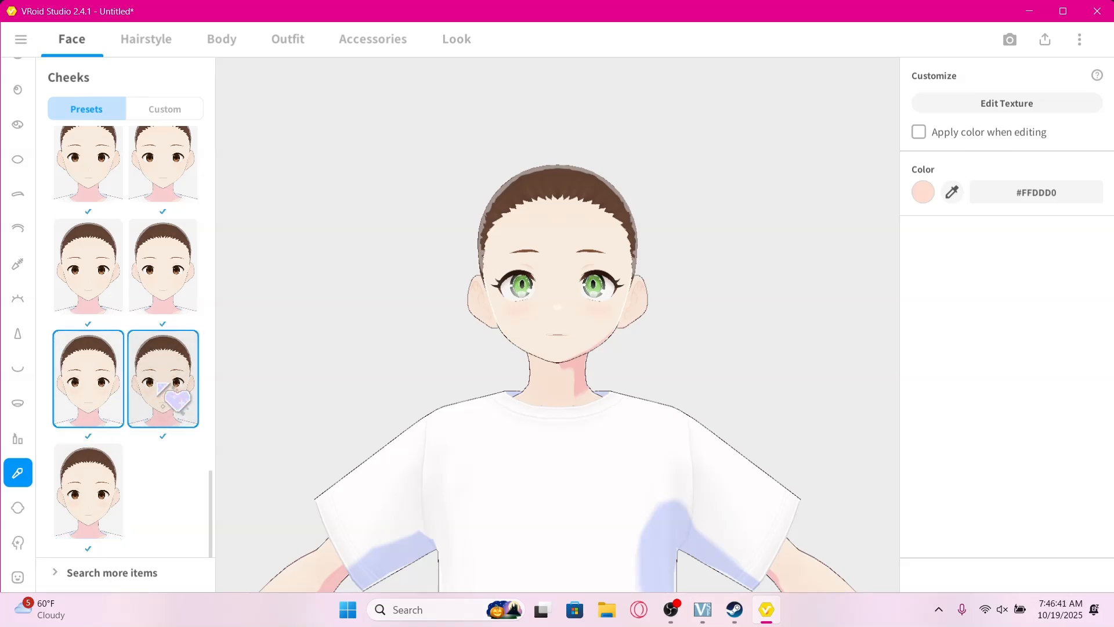
pyautogui.click(146, 259)
pyautogui.click(87, 255)
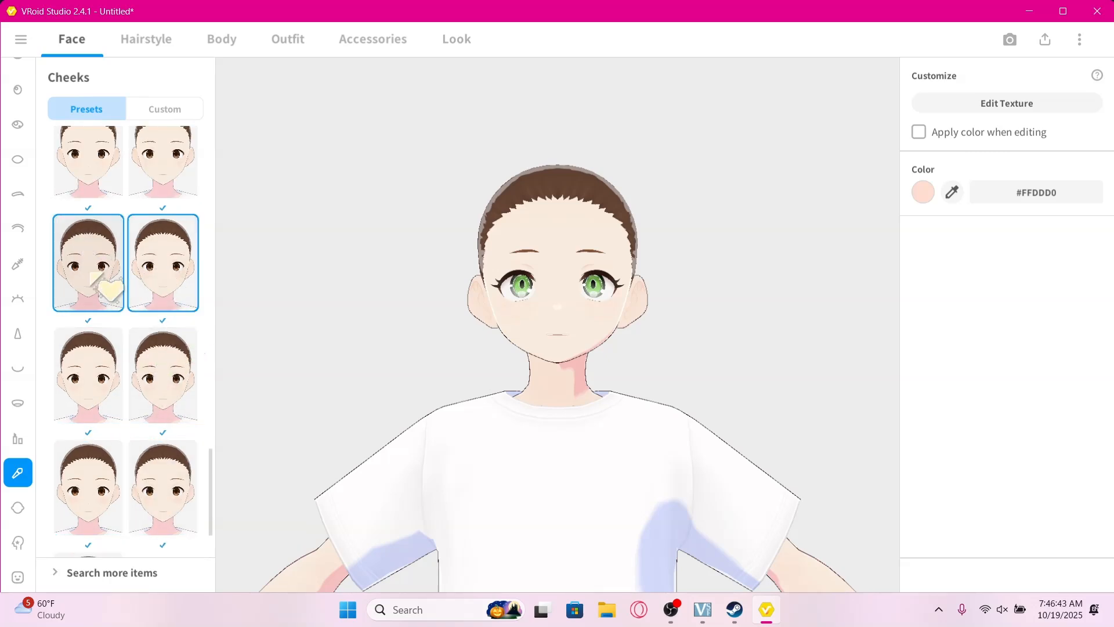
pyautogui.scroll(-2, 116, 314)
pyautogui.click(87, 490)
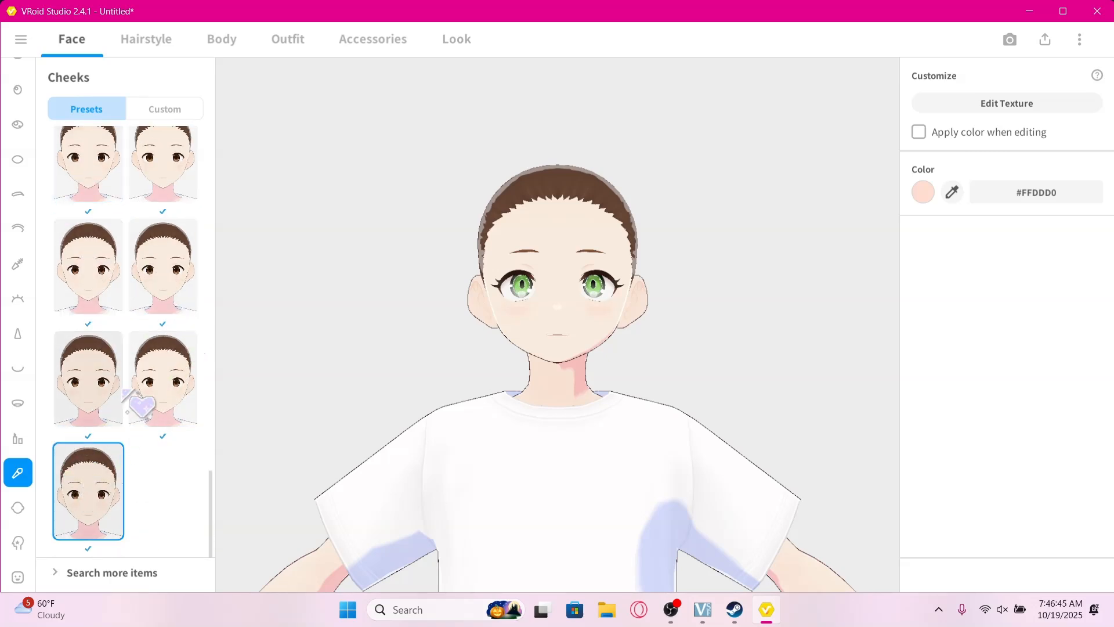
# Compare several lip presets on the character and apply the one with small, full pink lips
pyautogui.click(17, 439)
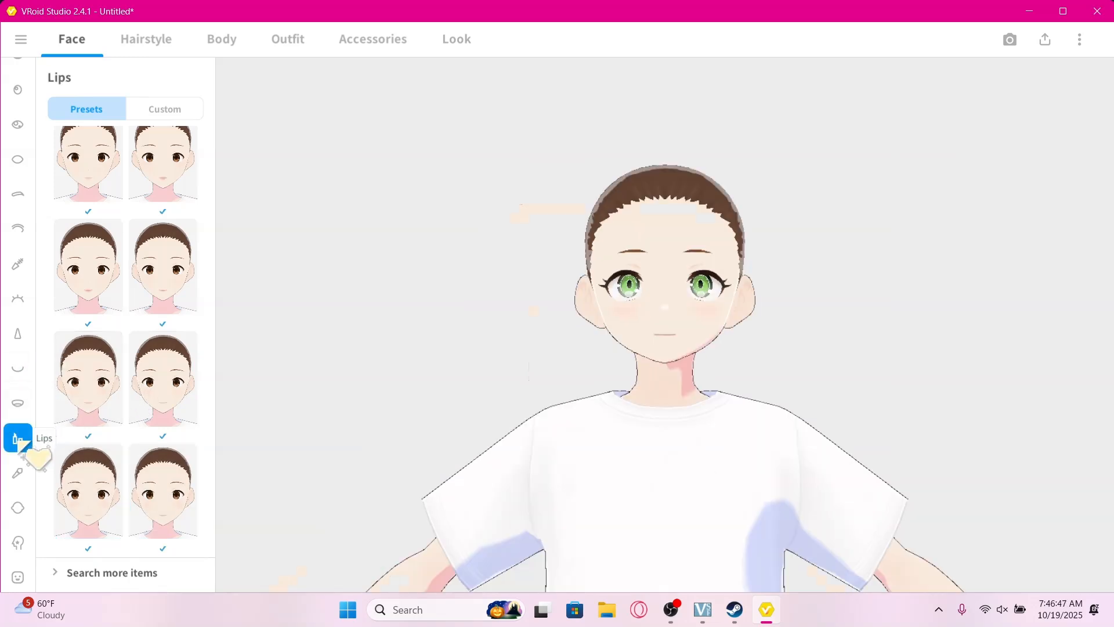
pyautogui.click(157, 491)
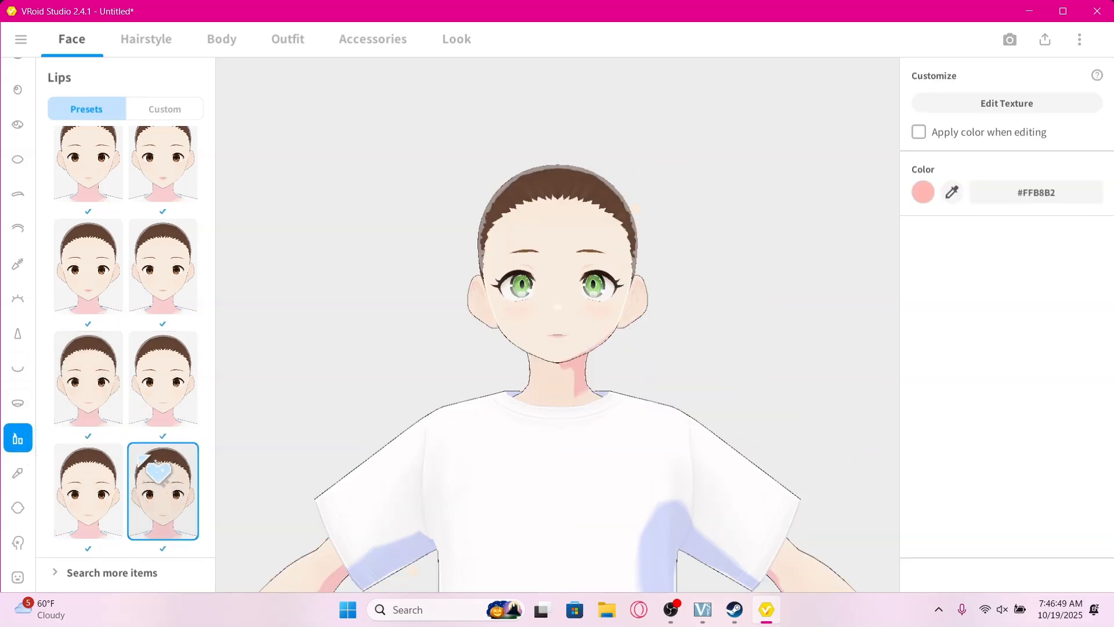
pyautogui.click(132, 389)
pyautogui.click(119, 382)
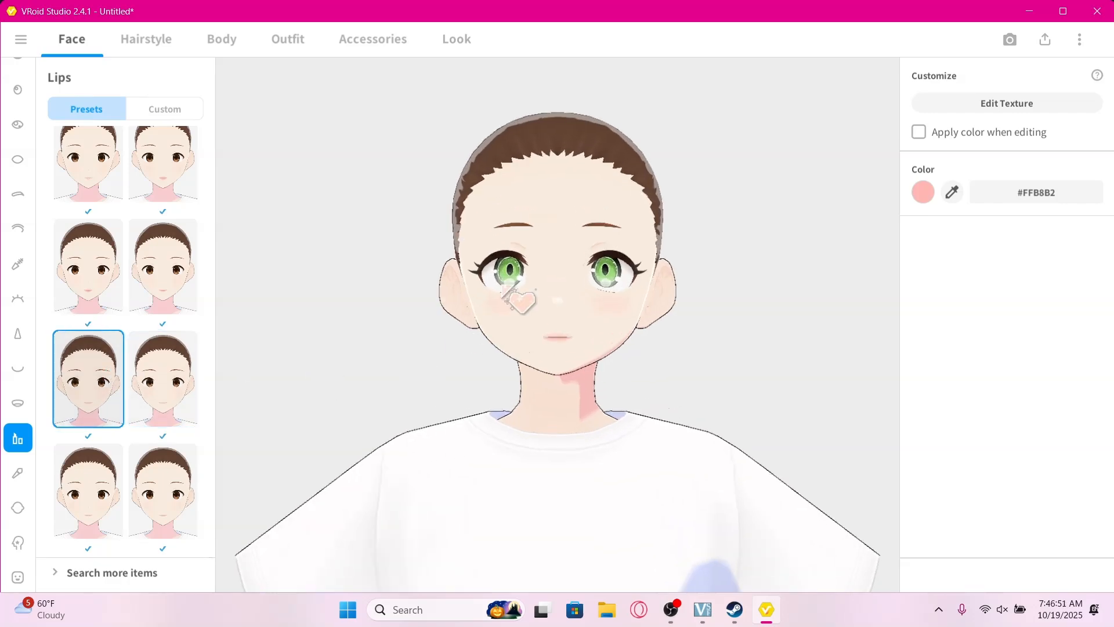
pyautogui.scroll(1, 148, 289)
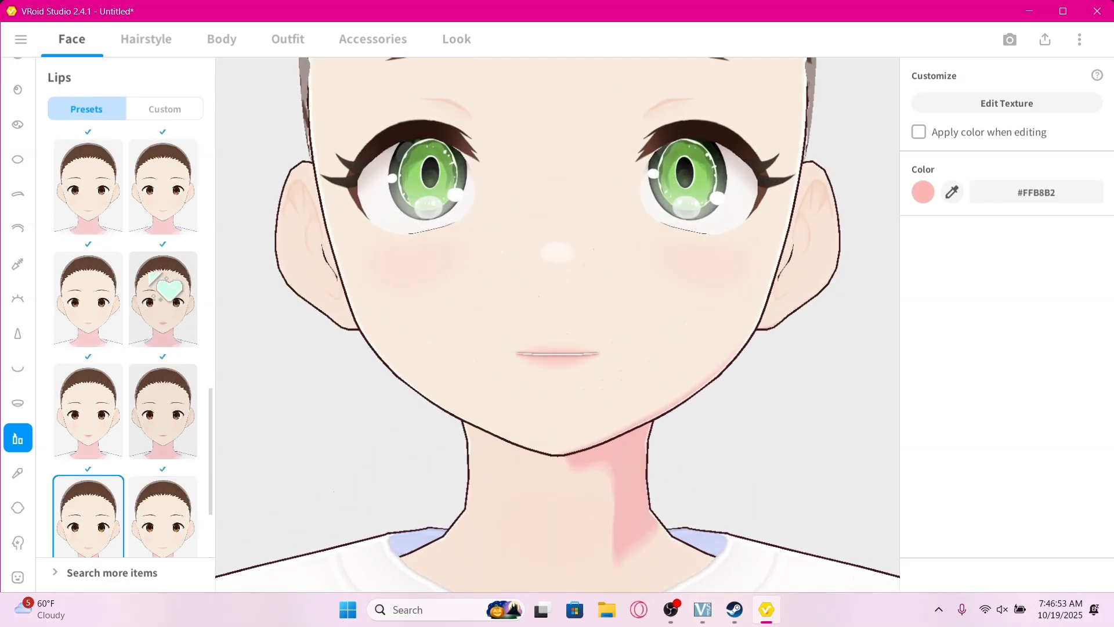
pyautogui.click(148, 290)
pyautogui.scroll(-3, 650, 300)
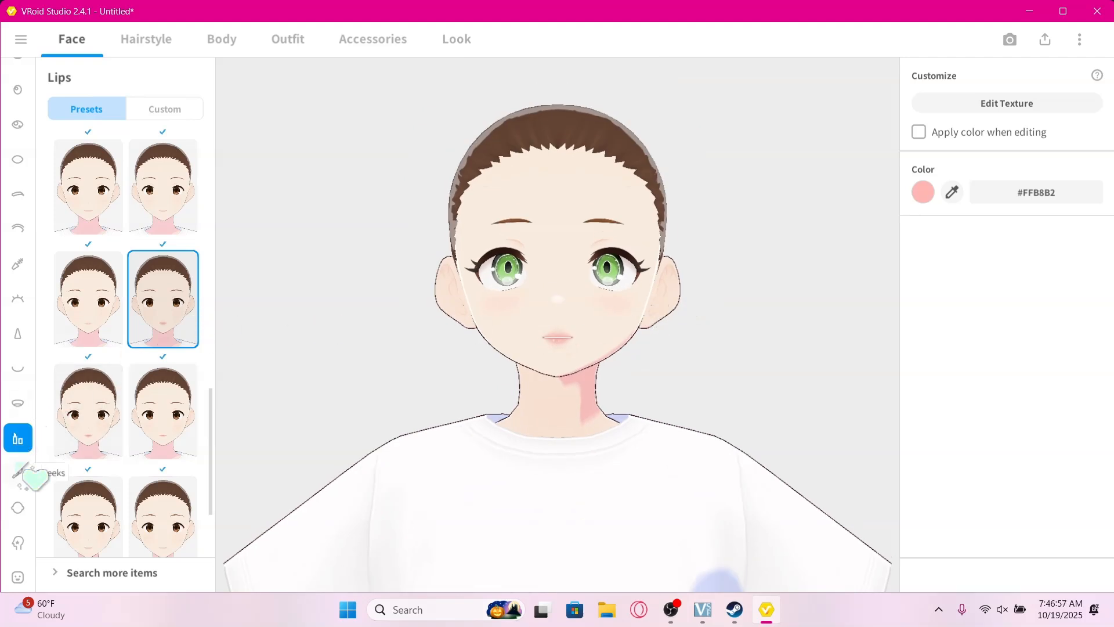
# Try setting the skin's Ear Tip (Y) parameter to 0.303 and undo the change
pyautogui.click(22, 471)
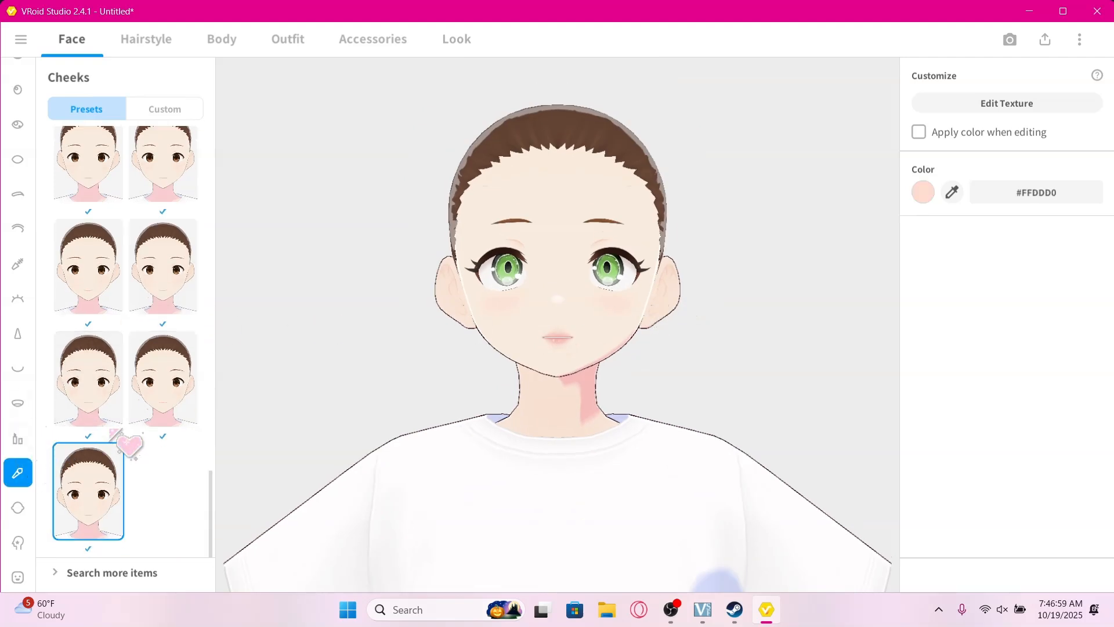
pyautogui.click(22, 508)
pyautogui.scroll(-2, 117, 398)
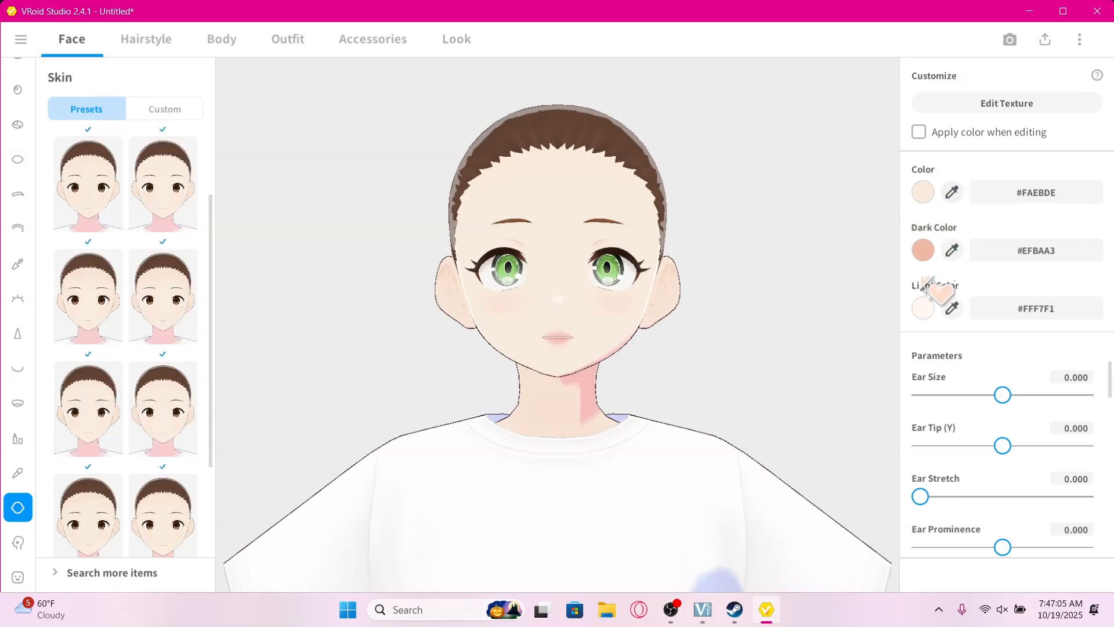
pyautogui.scroll(-2, 1030, 376)
pyautogui.scroll(1, 1039, 395)
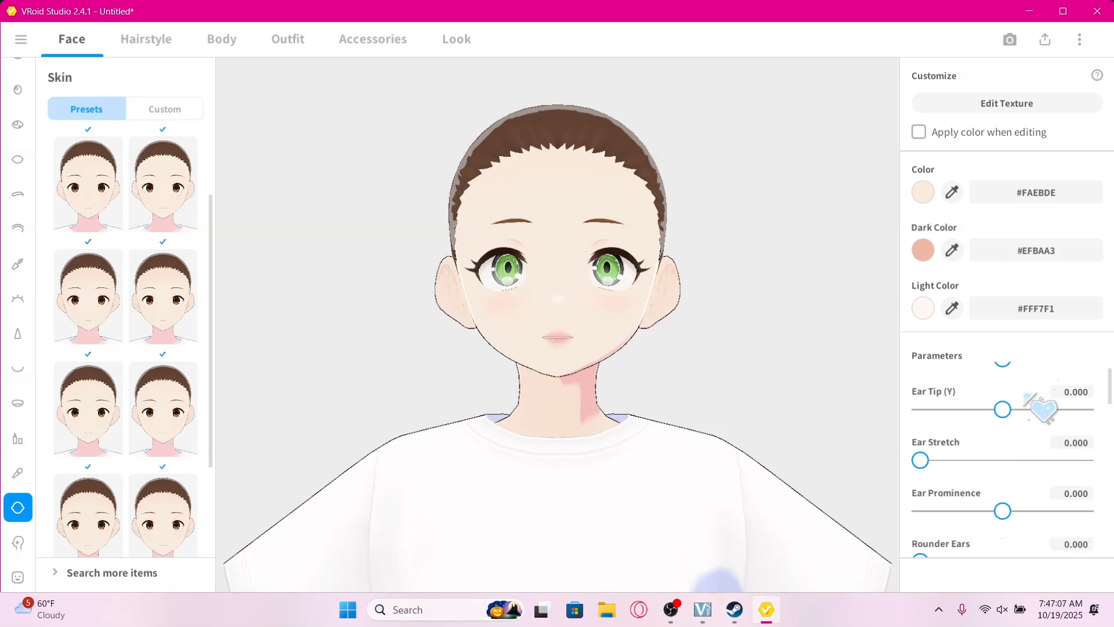
pyautogui.scroll(1, 1039, 394)
pyautogui.moveTo(748, 326)
pyautogui.mouseDown()
pyautogui.moveTo(654, 316)
pyautogui.moveTo(736, 339)
pyautogui.mouseUp()
pyautogui.moveTo(1003, 446); pyautogui.dragTo(1025, 445)
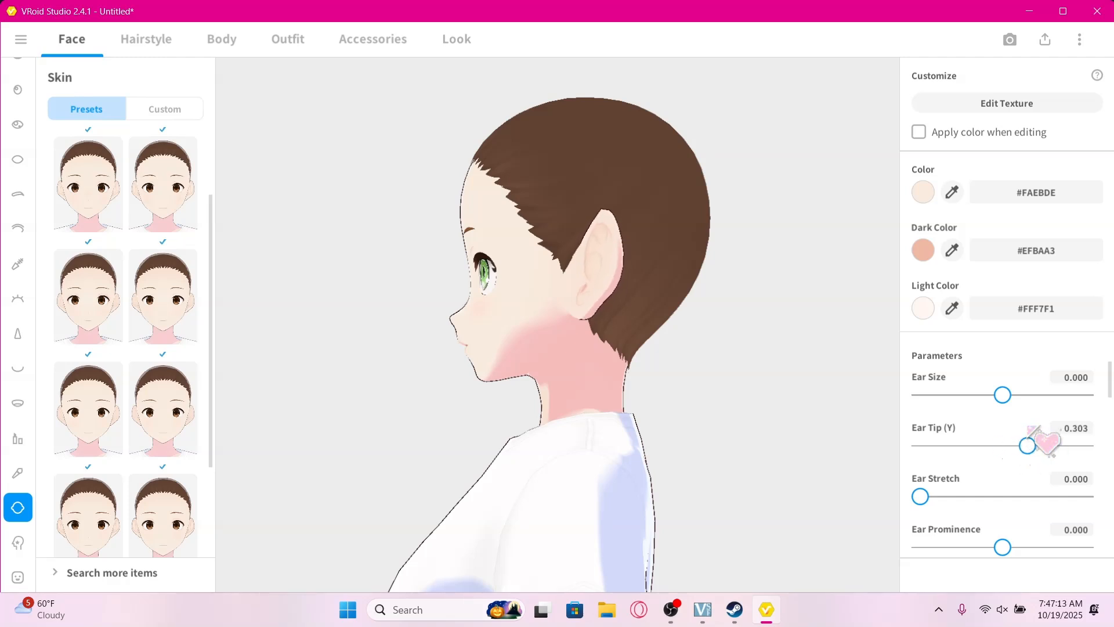
pyautogui.moveTo(761, 400)
pyautogui.mouseDown()
pyautogui.moveTo(786, 404)
pyautogui.moveTo(725, 400)
pyautogui.moveTo(766, 397)
pyautogui.mouseUp()
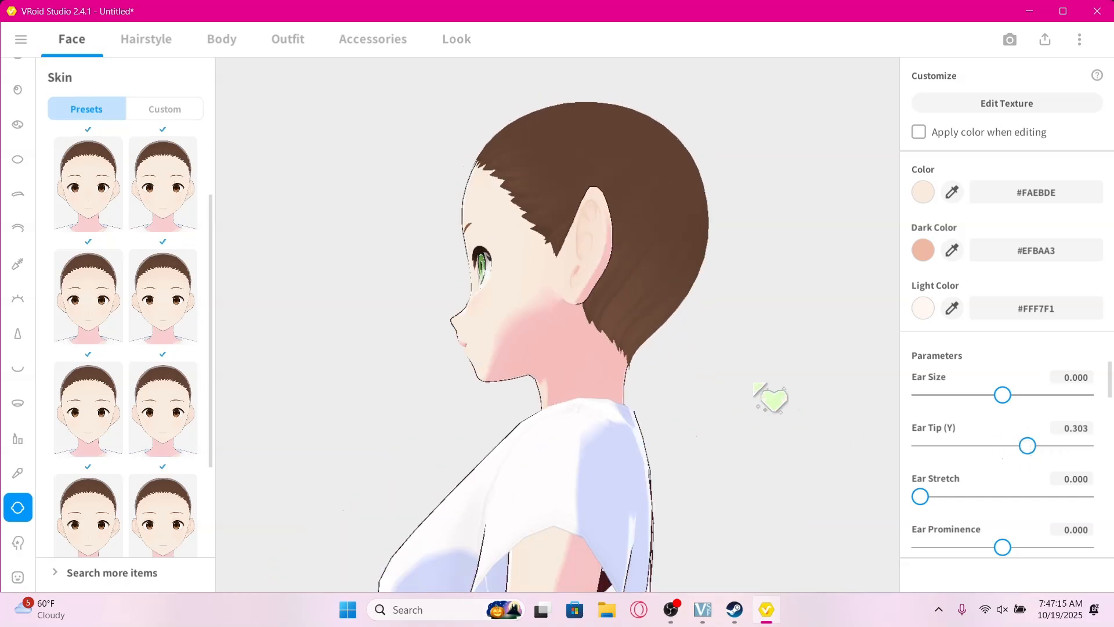
pyautogui.hotkey('ctrl', 'z')
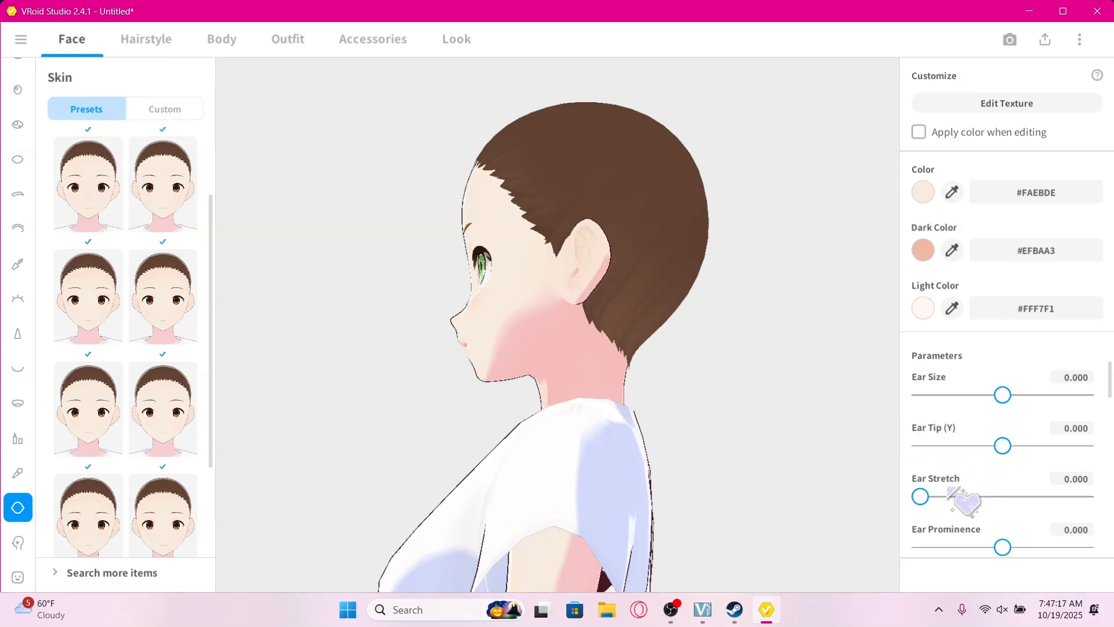
# Try adjusting the face's Chin Roundness parameter while viewing the head from the front
pyautogui.scroll(-2, 946, 482)
pyautogui.scroll(-4, 1001, 479)
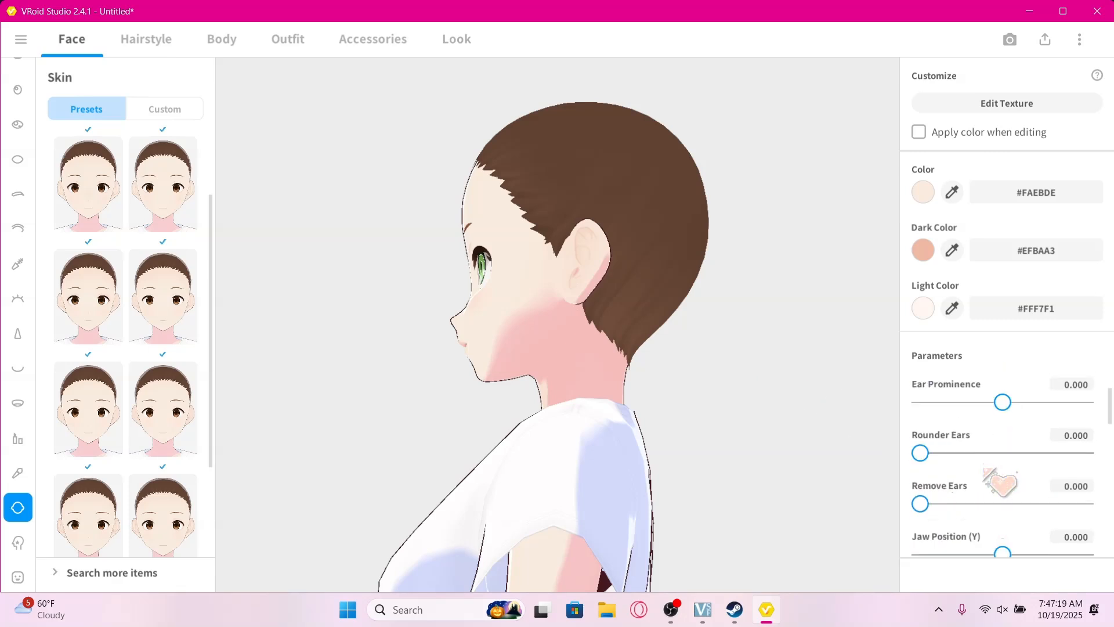
pyautogui.scroll(-4, 1002, 483)
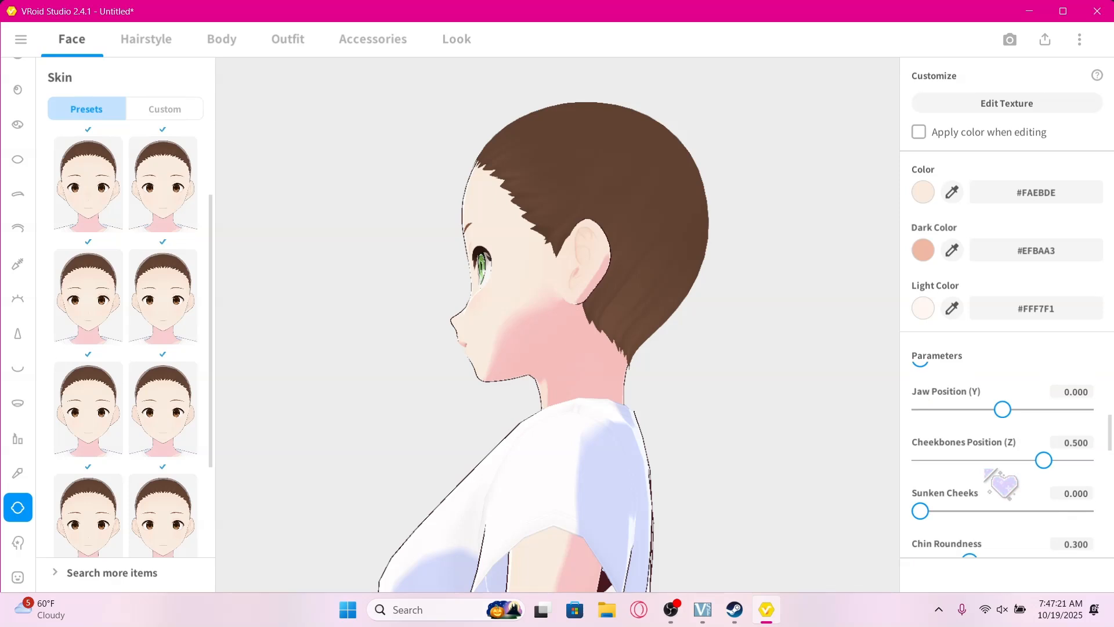
pyautogui.scroll(-1, 1011, 485)
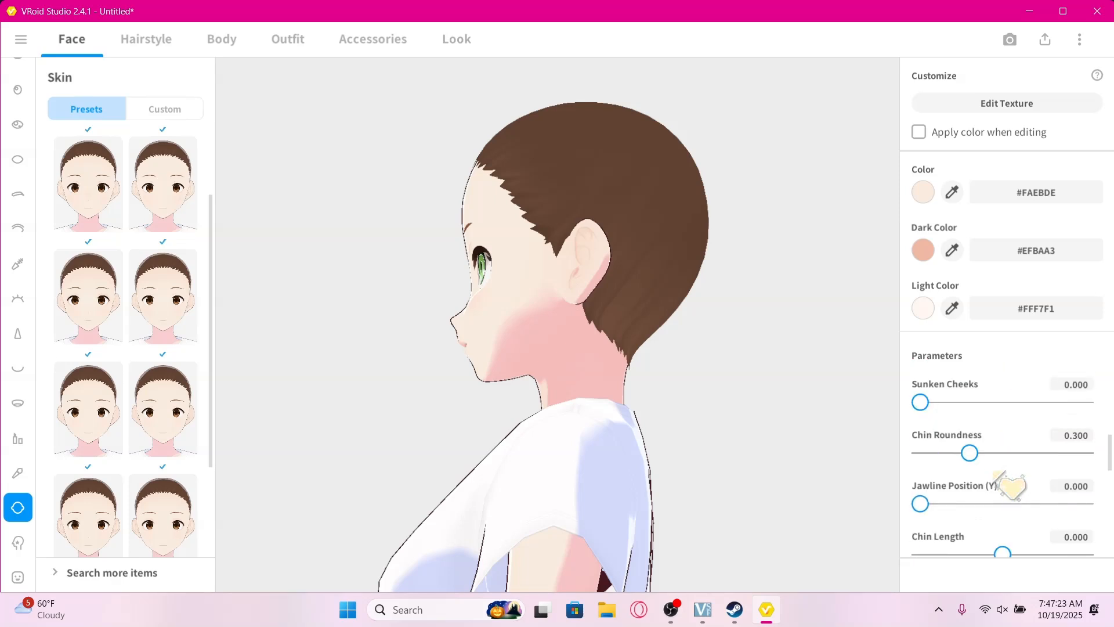
pyautogui.moveTo(621, 357); pyautogui.dragTo(680, 367, button='right')
pyautogui.moveTo(965, 450)
pyautogui.mouseDown()
pyautogui.moveTo(997, 444)
pyautogui.moveTo(937, 451)
pyautogui.moveTo(1086, 452)
pyautogui.moveTo(936, 449)
pyautogui.moveTo(991, 451)
pyautogui.moveTo(971, 451)
pyautogui.mouseUp()
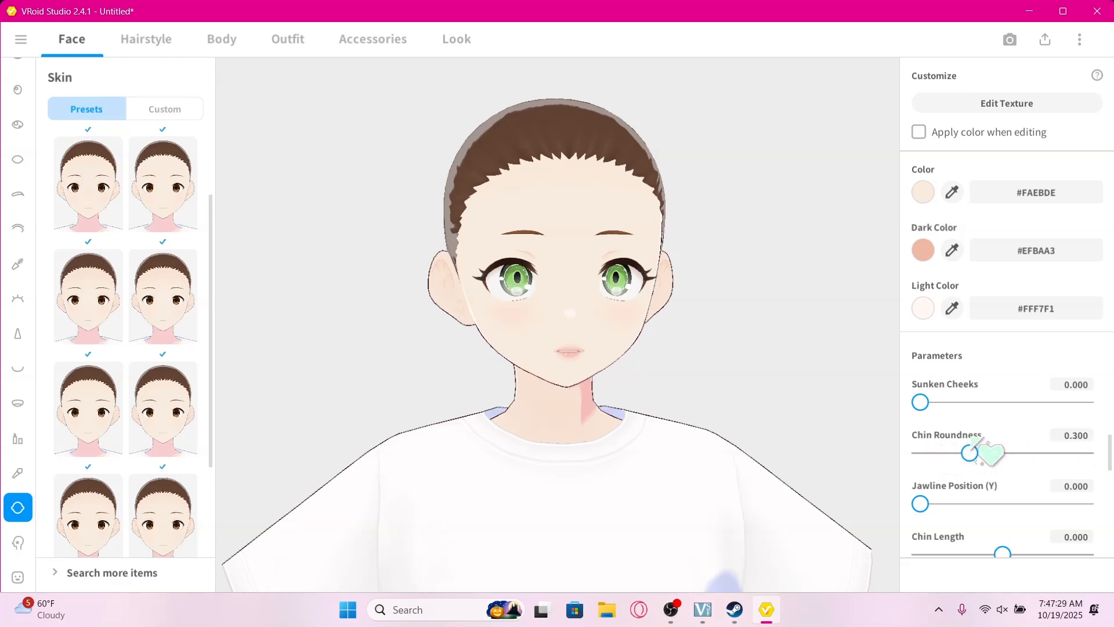
# Set the face's Chin Width parameter to 1.000 and look through the remaining face shape parameters
pyautogui.scroll(-5, 1049, 467)
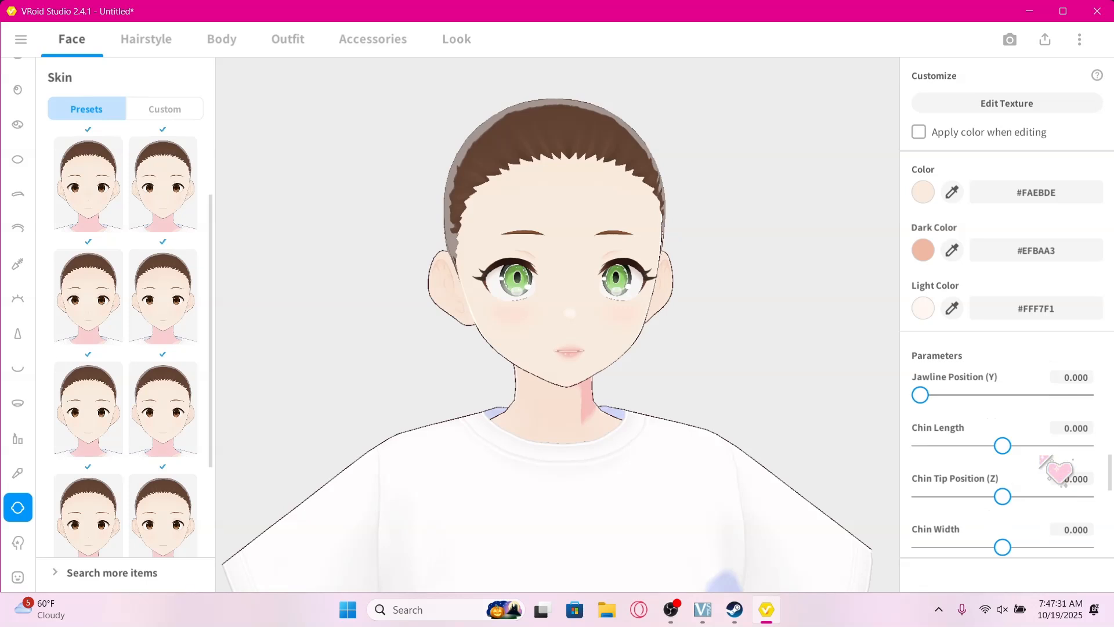
pyautogui.moveTo(1000, 471); pyautogui.dragTo(1110, 464)
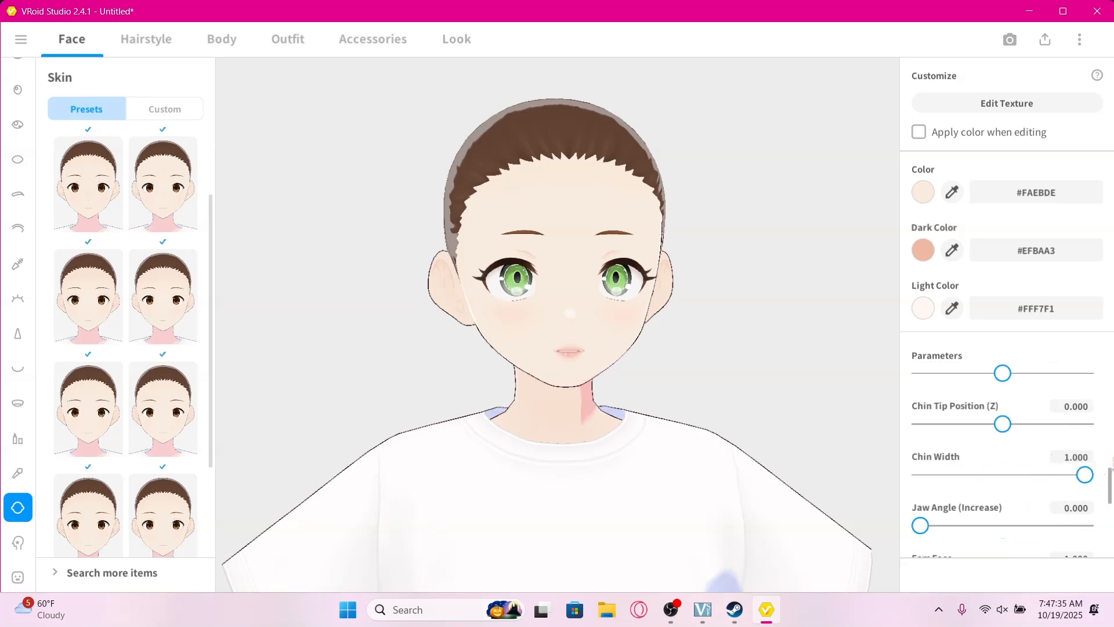
pyautogui.scroll(-7, 1070, 486)
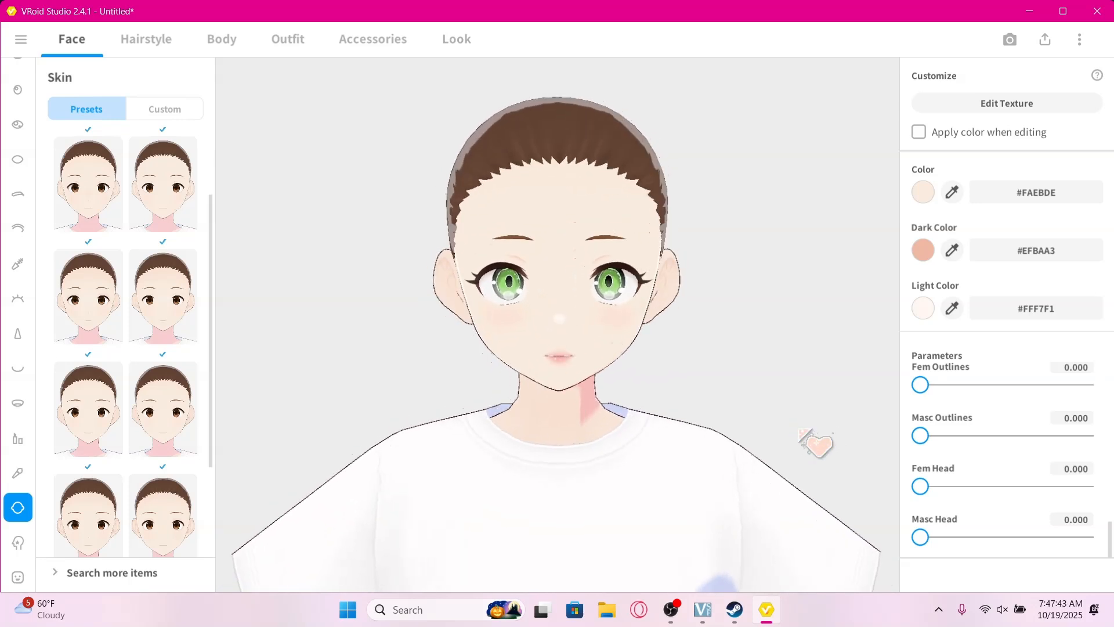
# Preview the character's expressions from Neutral through Smiling, Sad, Angry, Happy and Surprised to the closed-eye ones in the Expression Editor
pyautogui.click(21, 546)
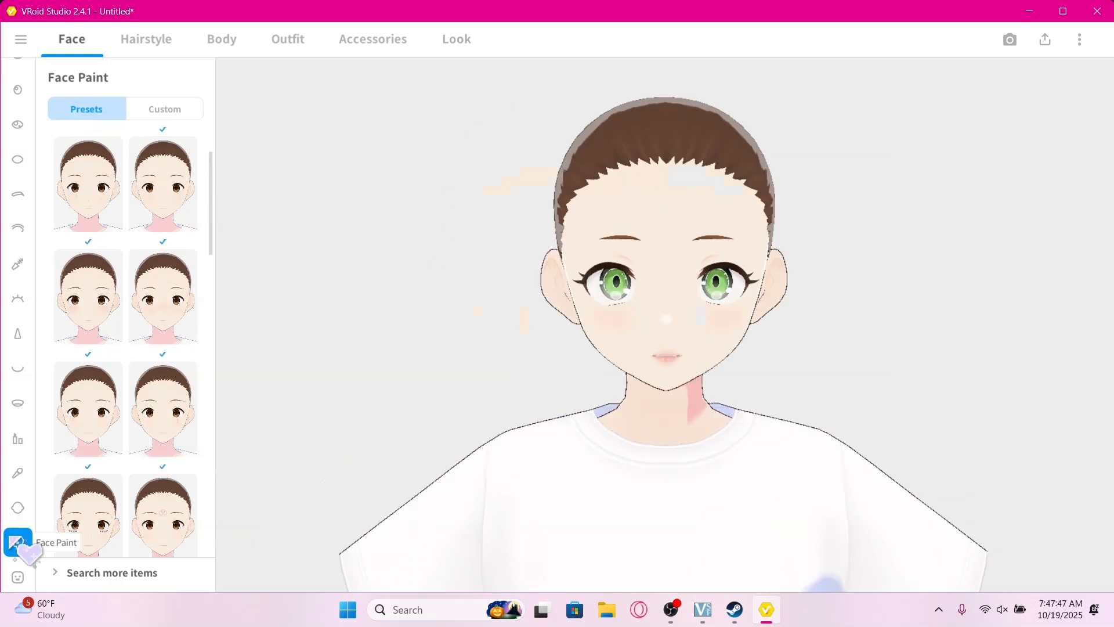
pyautogui.click(20, 577)
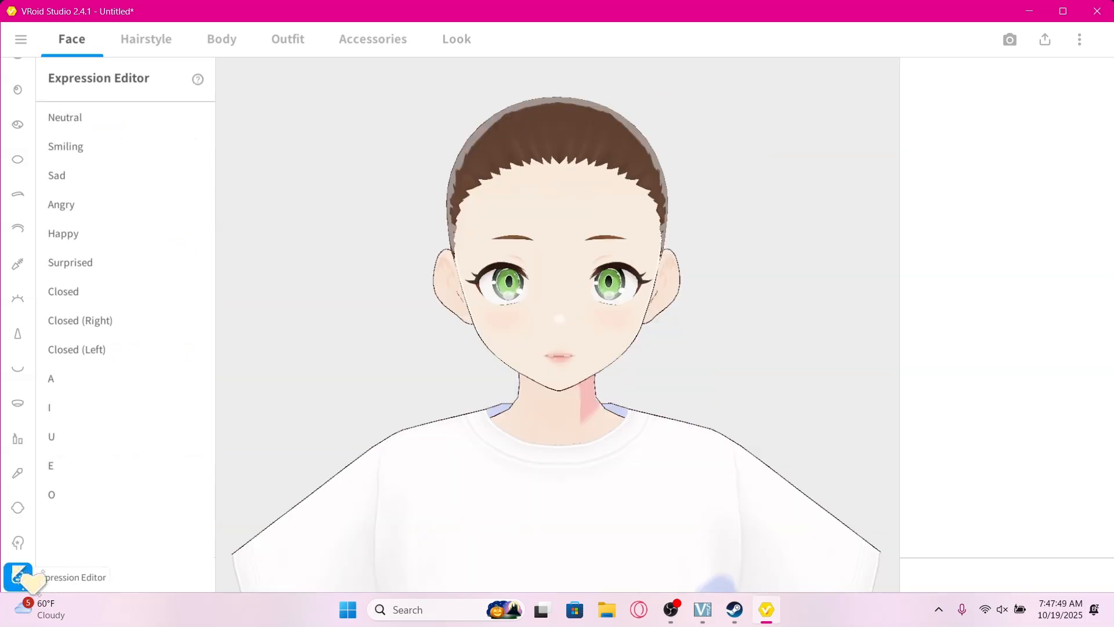
pyautogui.click(133, 122)
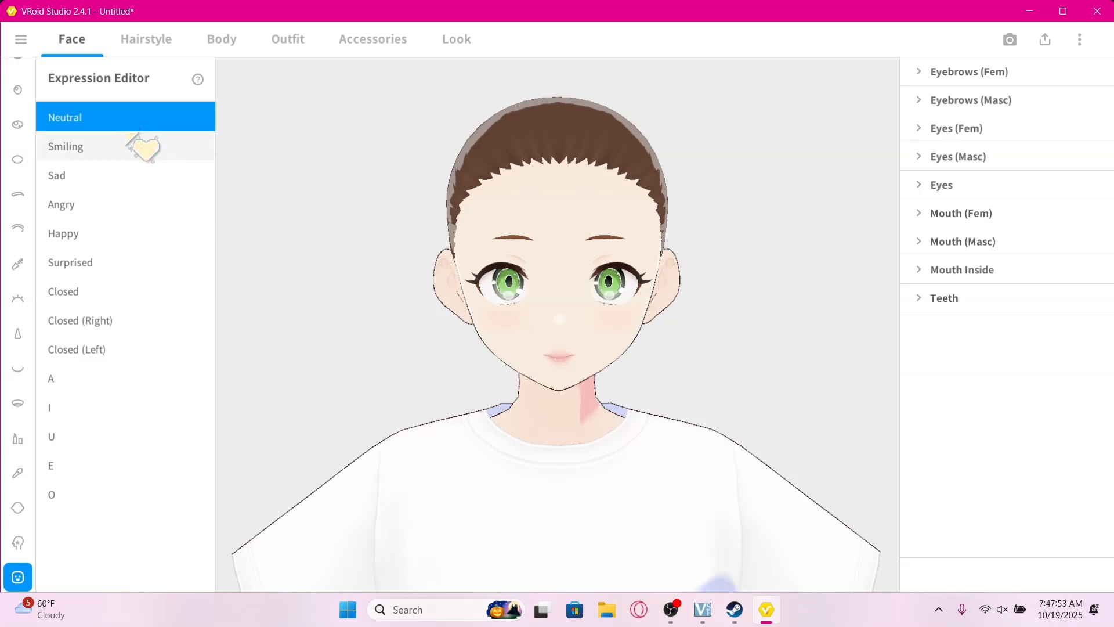
pyautogui.click(128, 139)
pyautogui.click(128, 177)
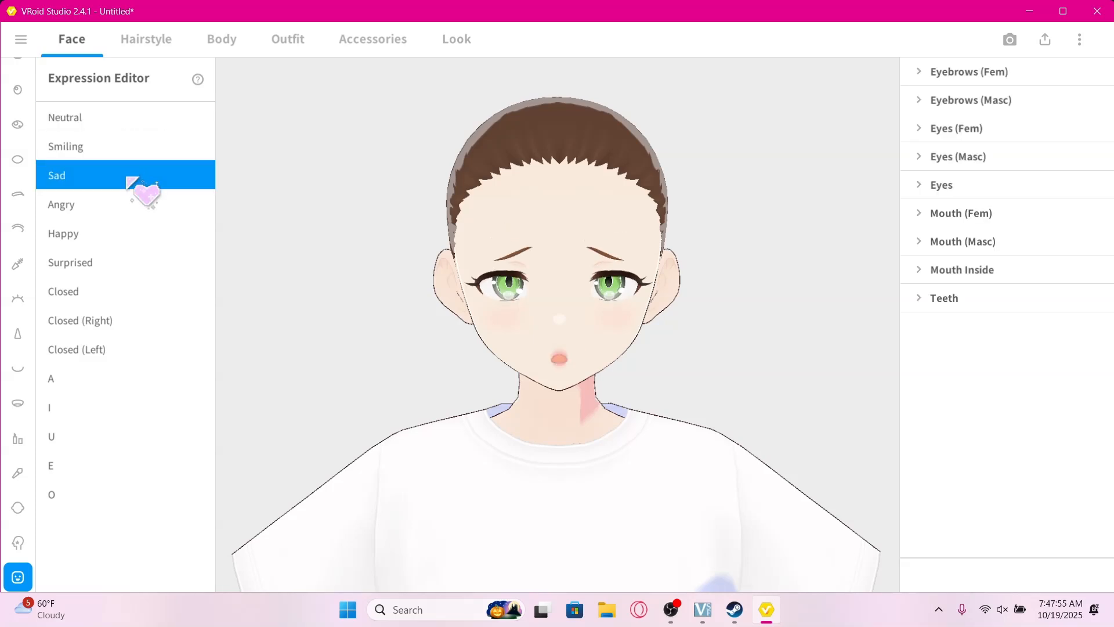
pyautogui.click(141, 200)
pyautogui.click(153, 231)
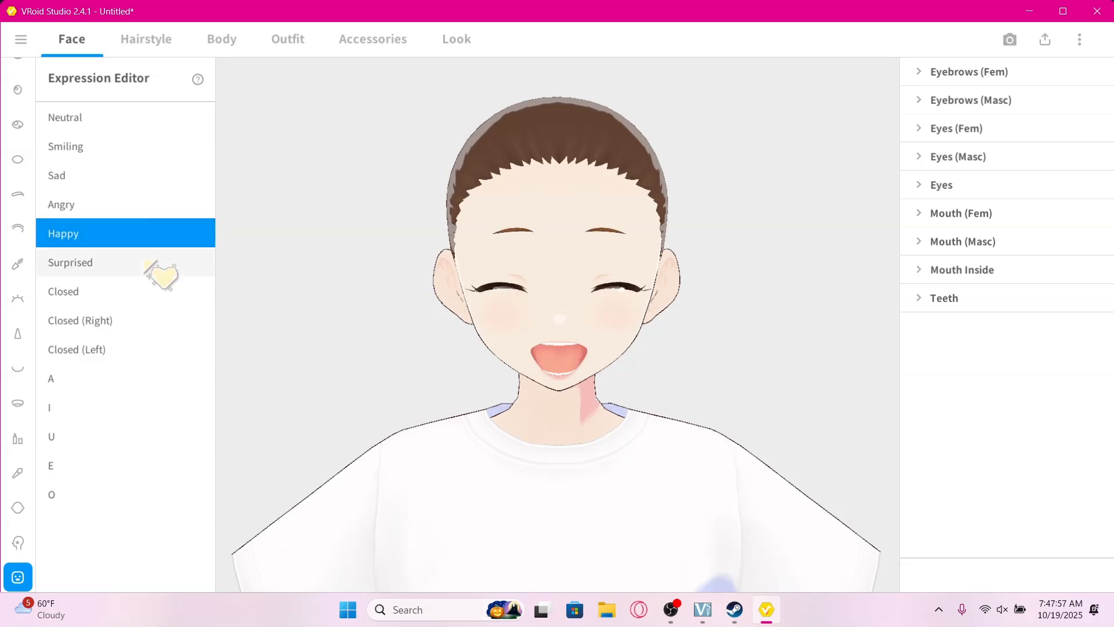
pyautogui.click(148, 263)
pyautogui.click(142, 288)
pyautogui.click(148, 322)
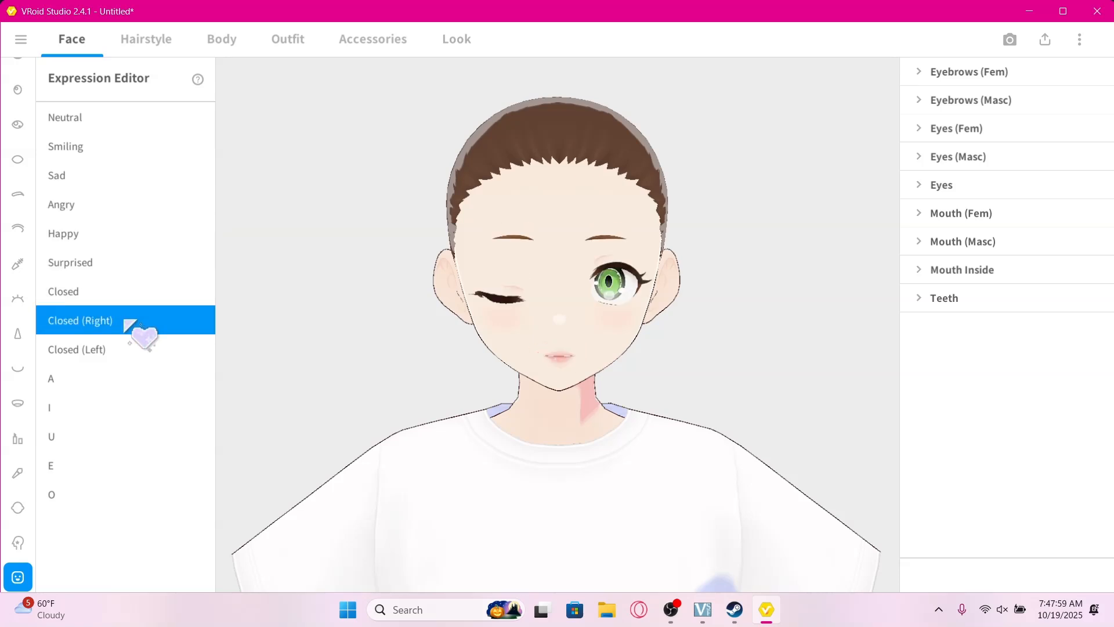
pyautogui.click(128, 355)
# Preview the A, I, U, E and O mouth shapes on the character
pyautogui.click(103, 385)
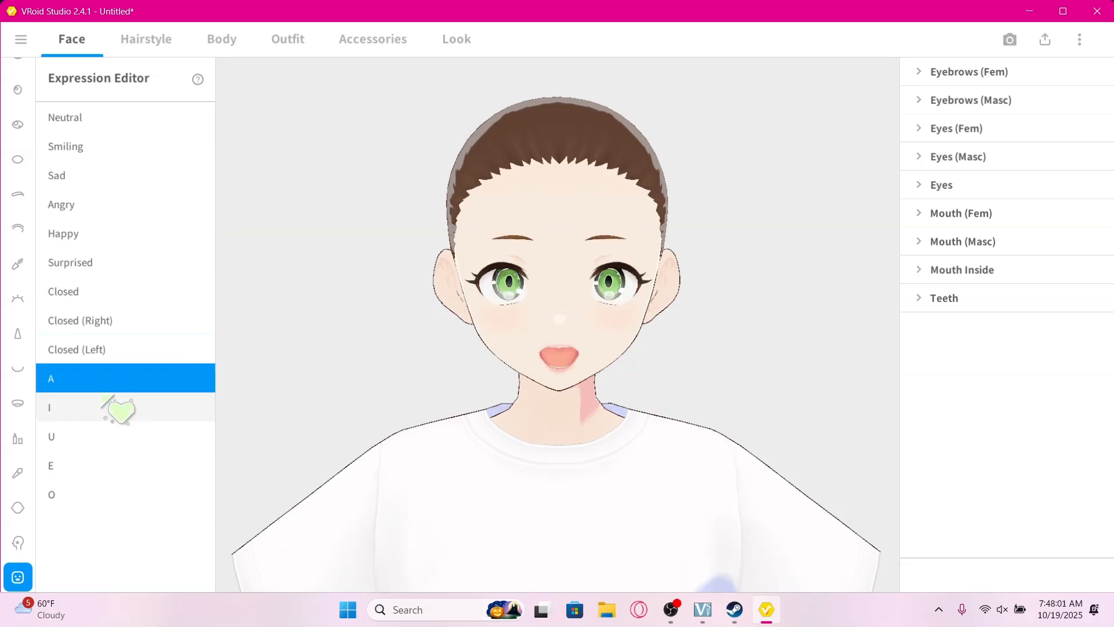
pyautogui.click(106, 400)
pyautogui.click(111, 438)
pyautogui.click(108, 466)
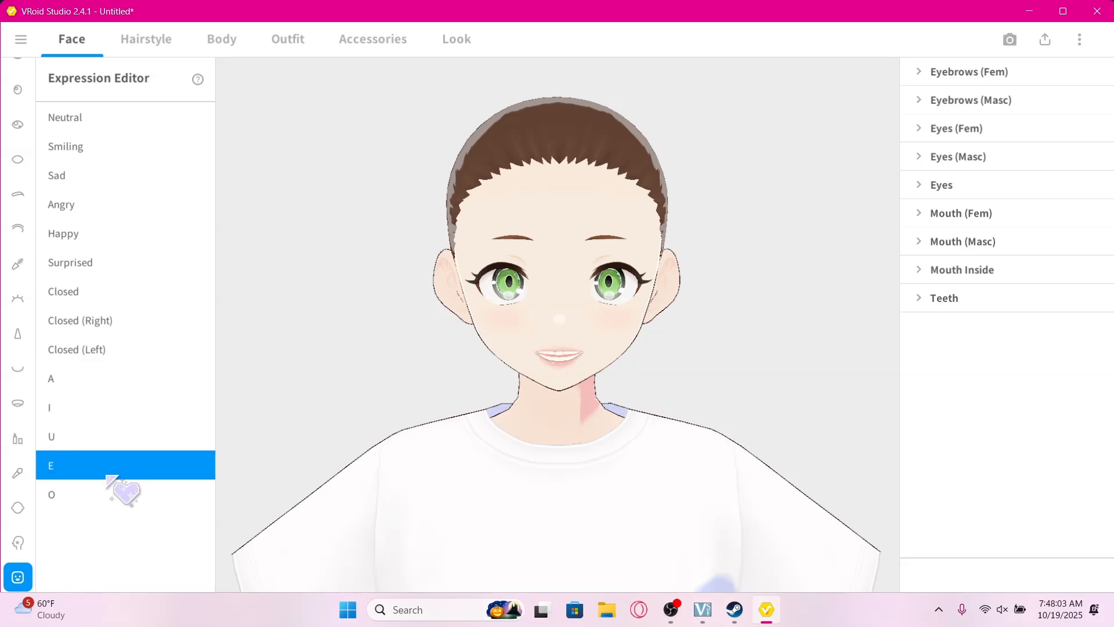
pyautogui.click(113, 492)
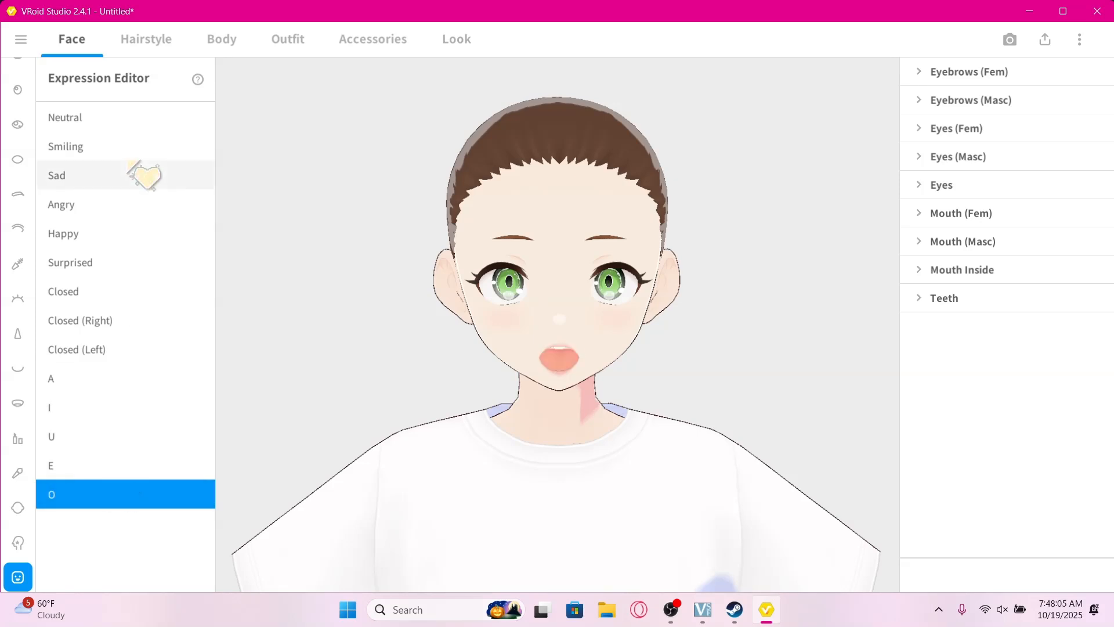
# Browse the preset hairstyle sets available for the character
pyautogui.click(152, 48)
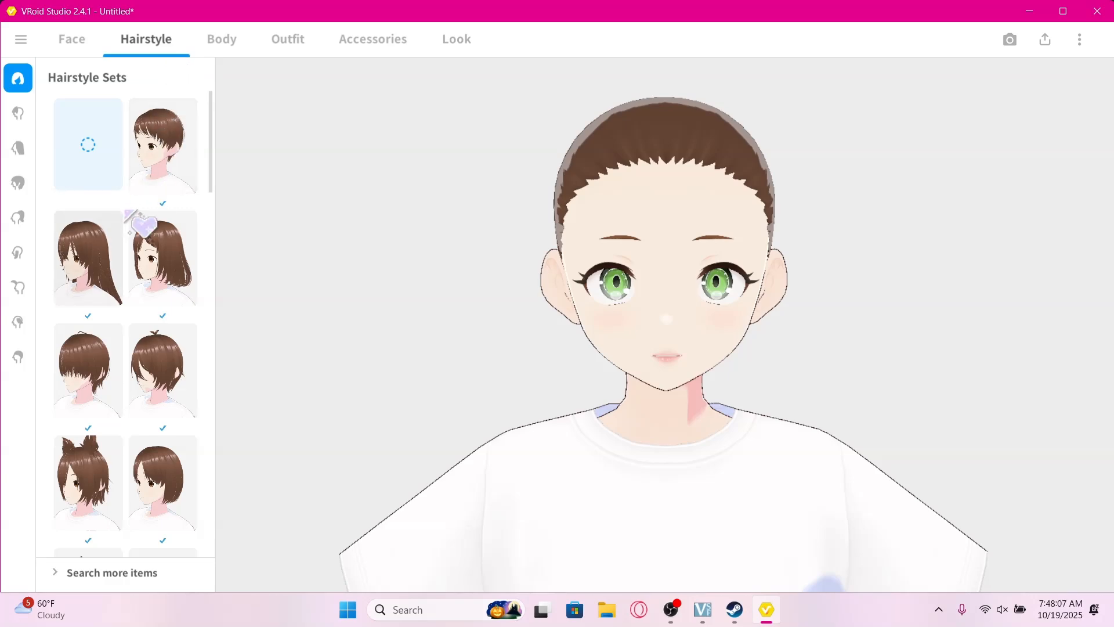
pyautogui.scroll(-10, 134, 221)
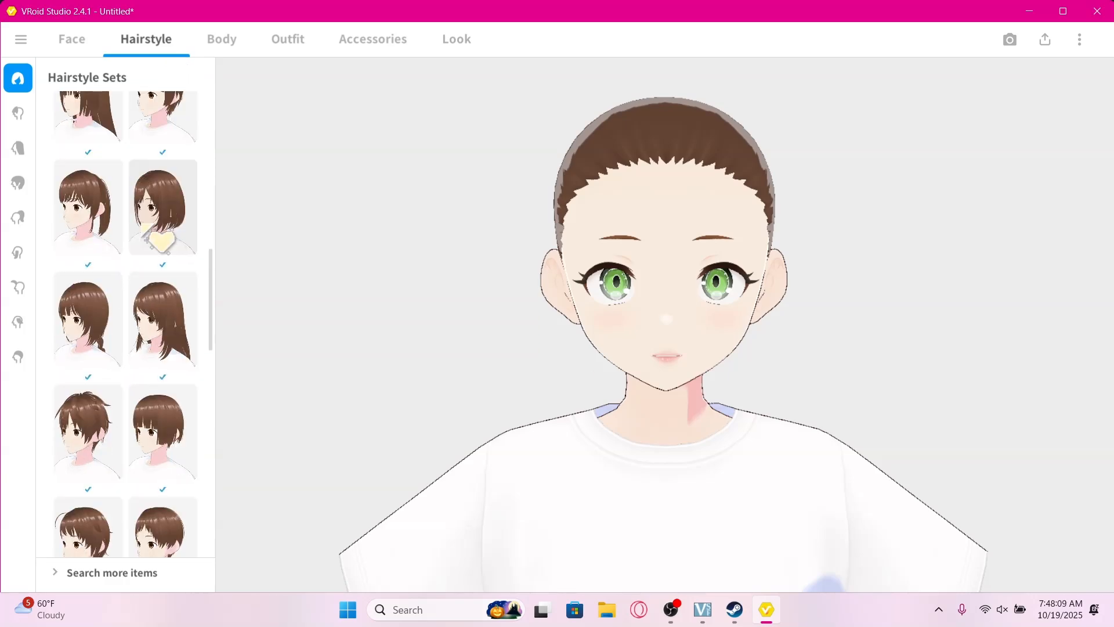
pyautogui.scroll(10, 134, 290)
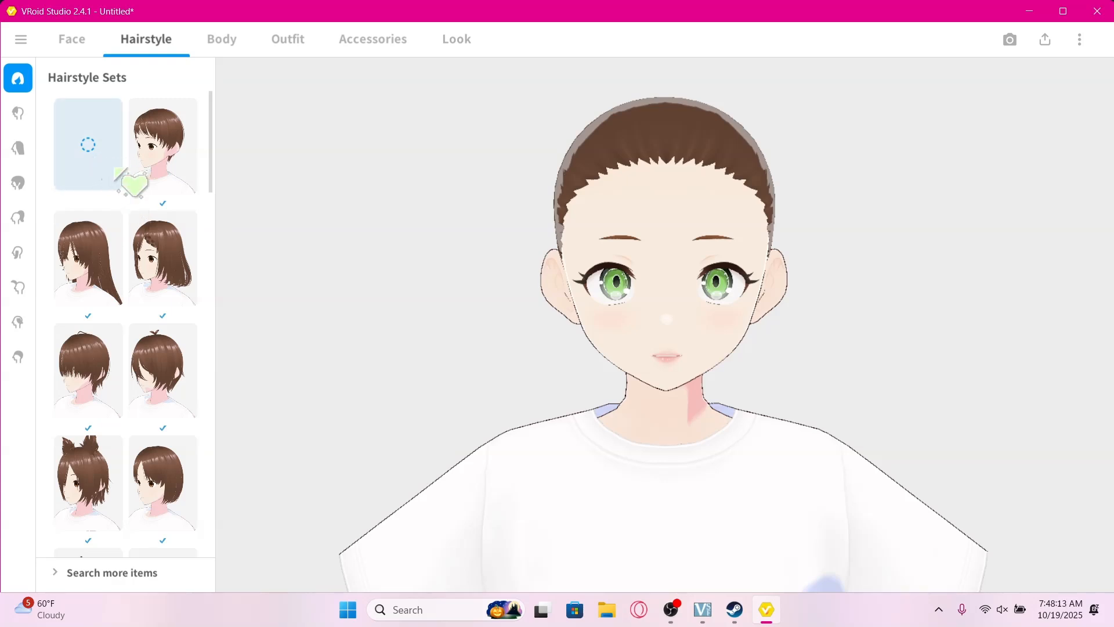
# Apply the long straight hairstyle set with crossing bangs, and look over the preset options for its front and back hair
pyautogui.scroll(-1, 174, 180)
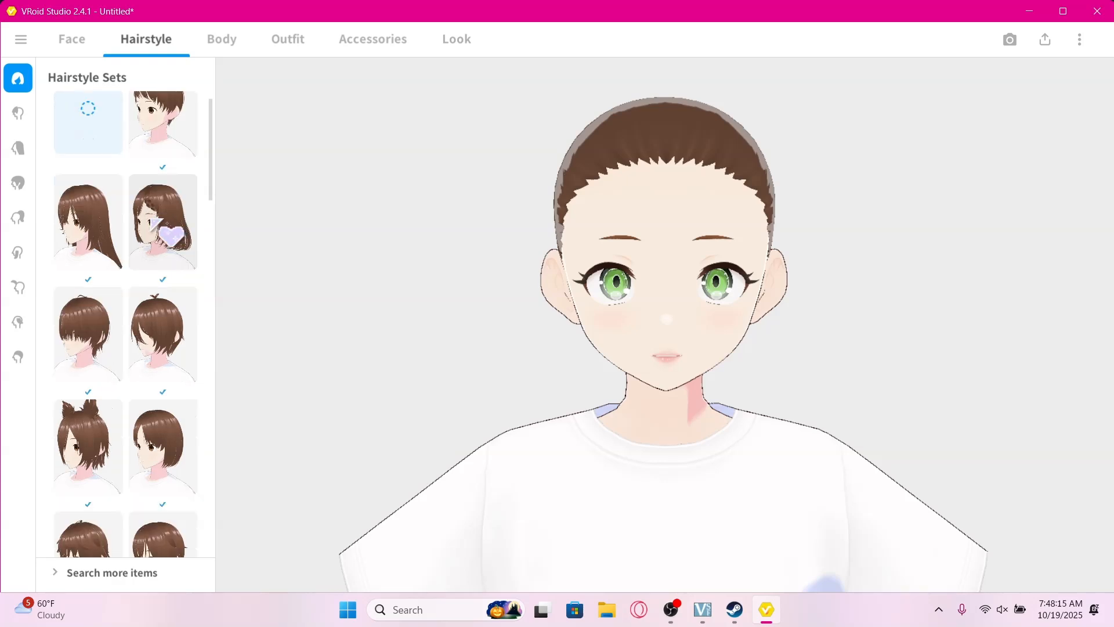
pyautogui.click(114, 227)
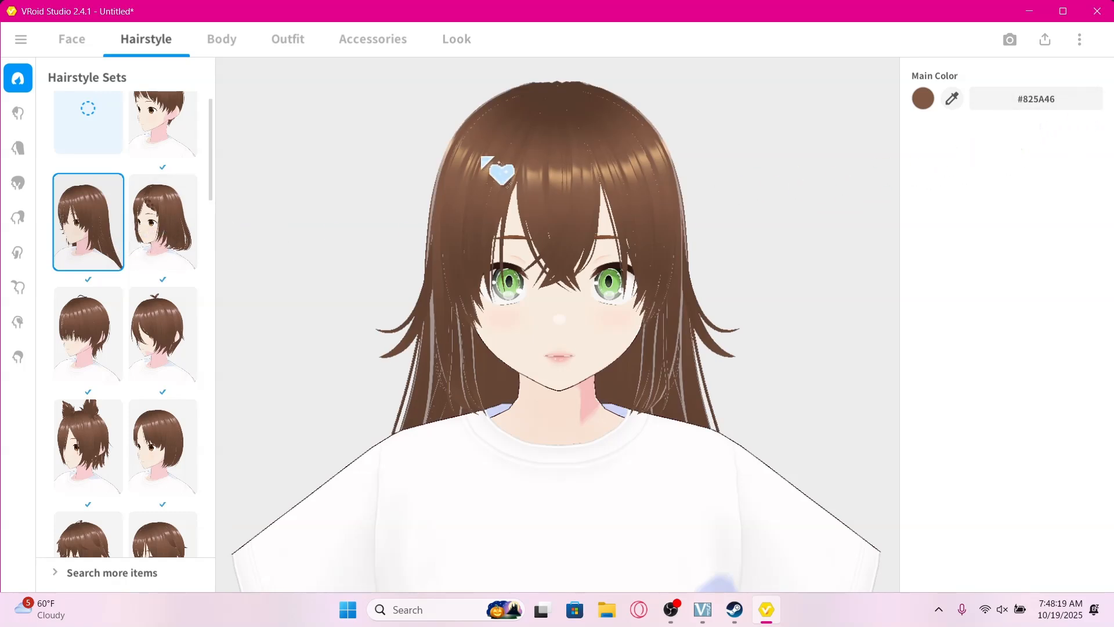
pyautogui.click(18, 113)
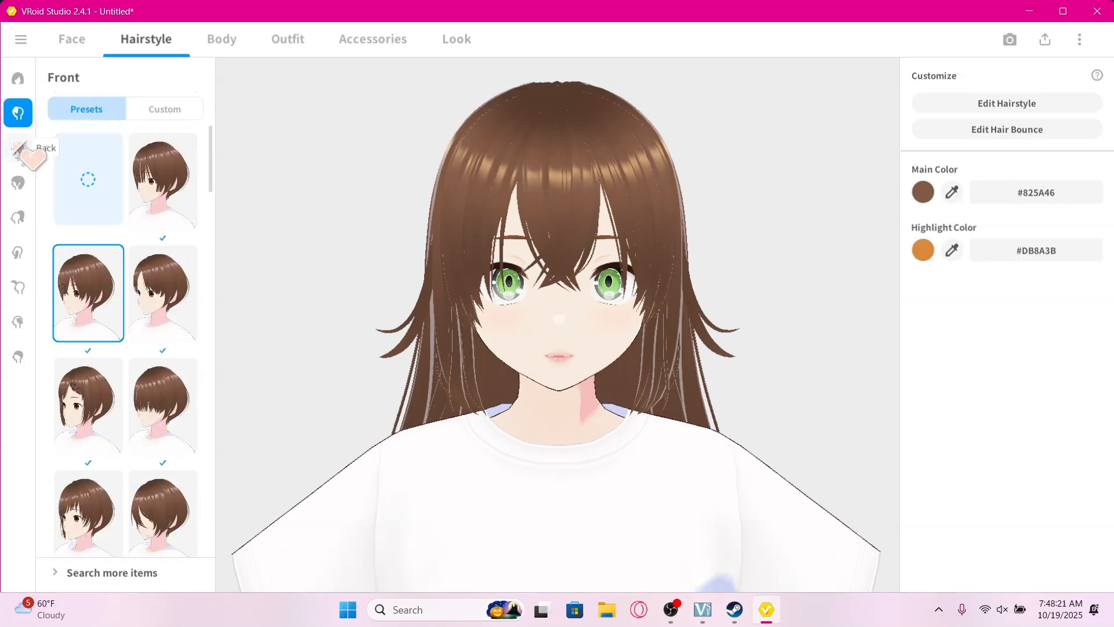
pyautogui.click(18, 148)
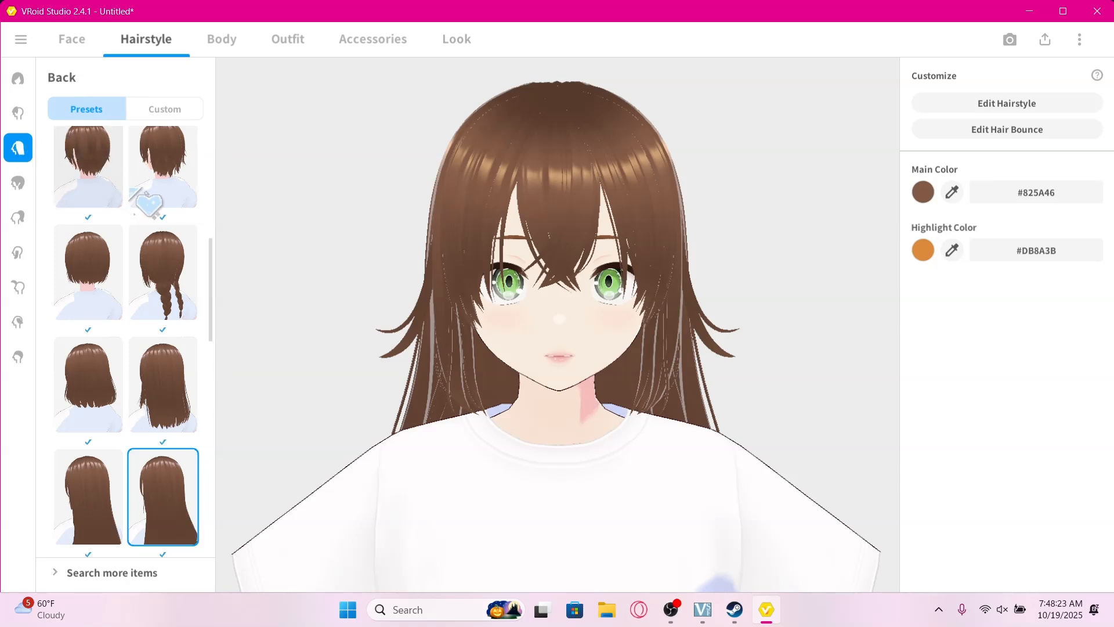
pyautogui.scroll(-1, 152, 209)
# Open the back hair for editing, try adding procedural and freehand hair guide groups, and undo the additions
pyautogui.click(1014, 105)
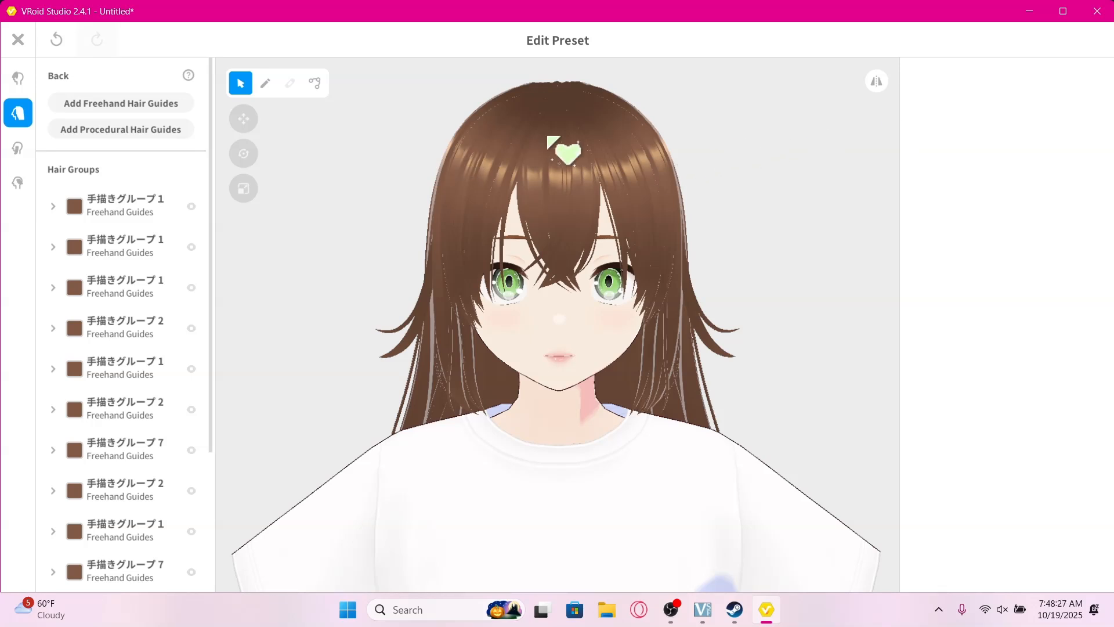
pyautogui.moveTo(547, 137); pyautogui.dragTo(580, 154, button='right')
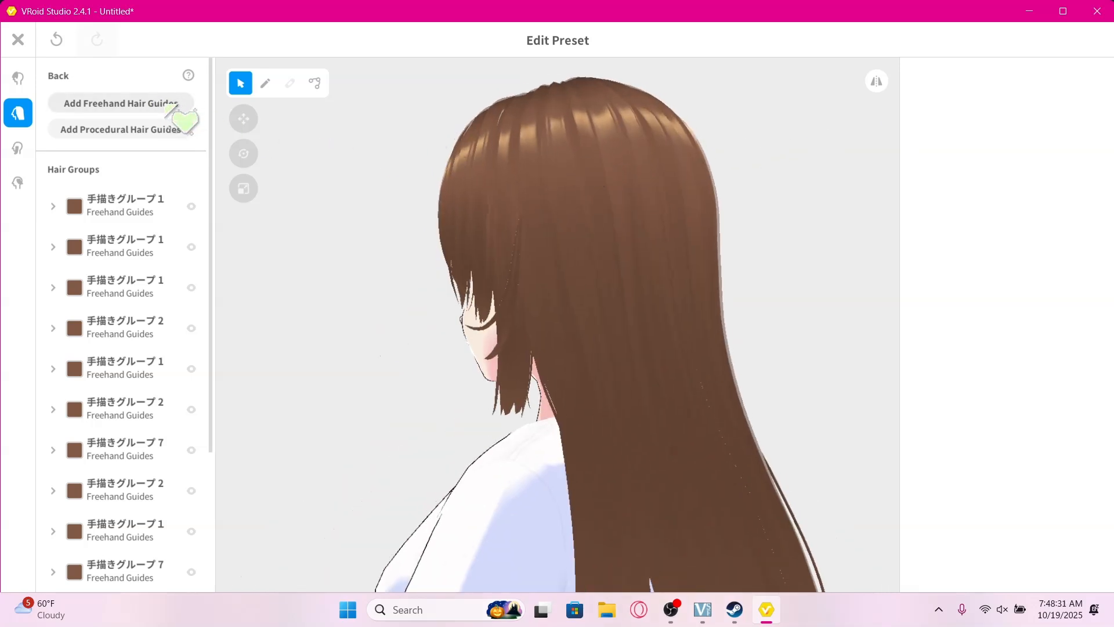
pyautogui.click(150, 126)
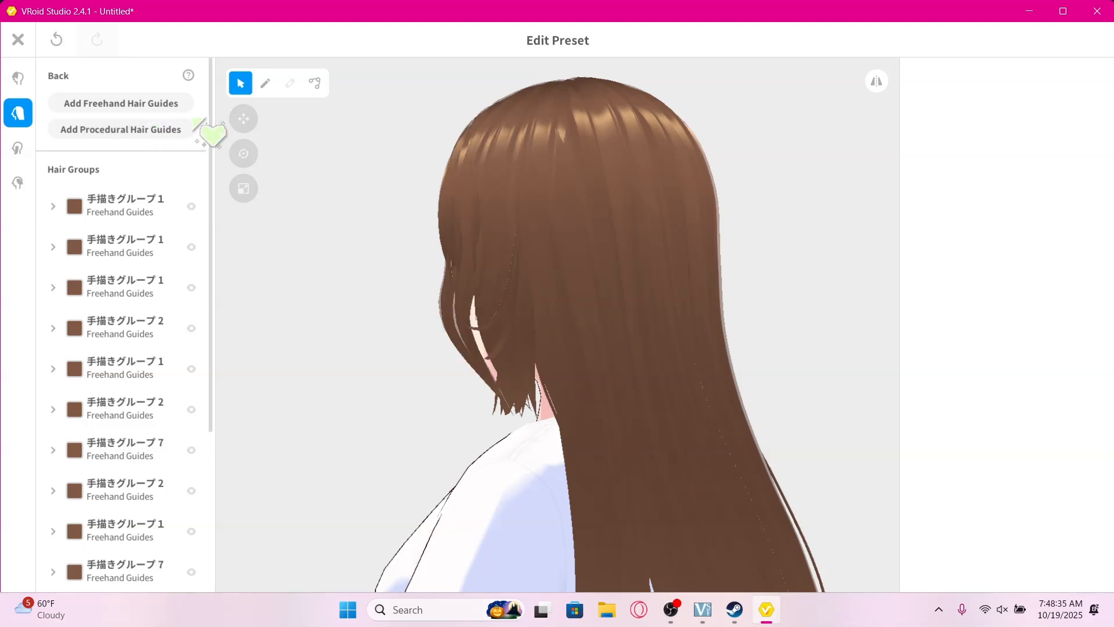
pyautogui.moveTo(353, 164); pyautogui.dragTo(512, 231, button='right')
pyautogui.click(127, 125)
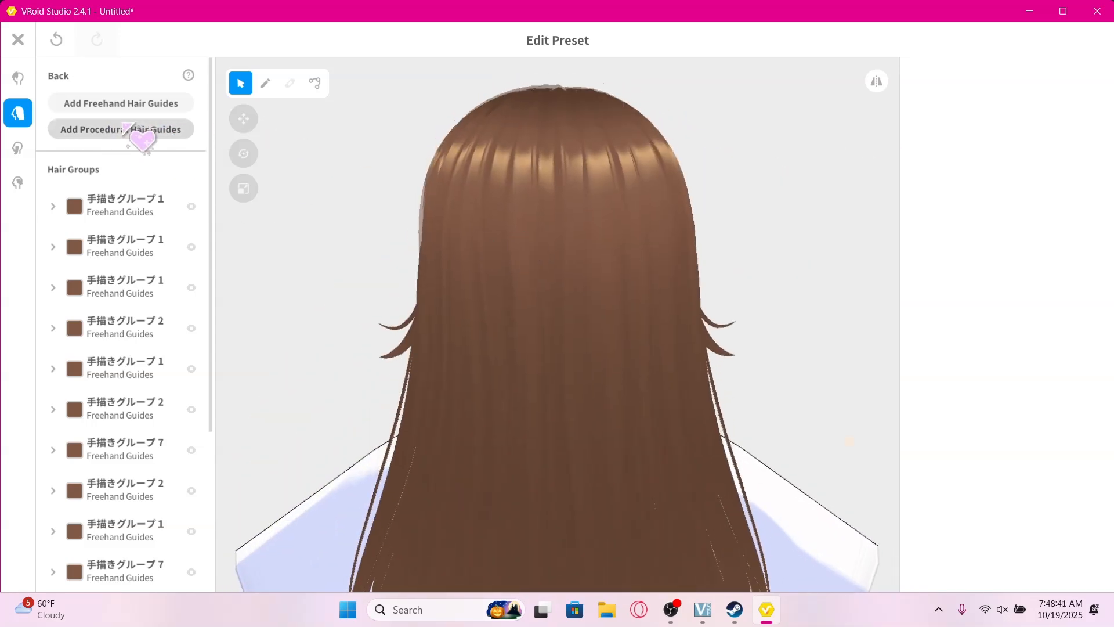
pyautogui.click(146, 103)
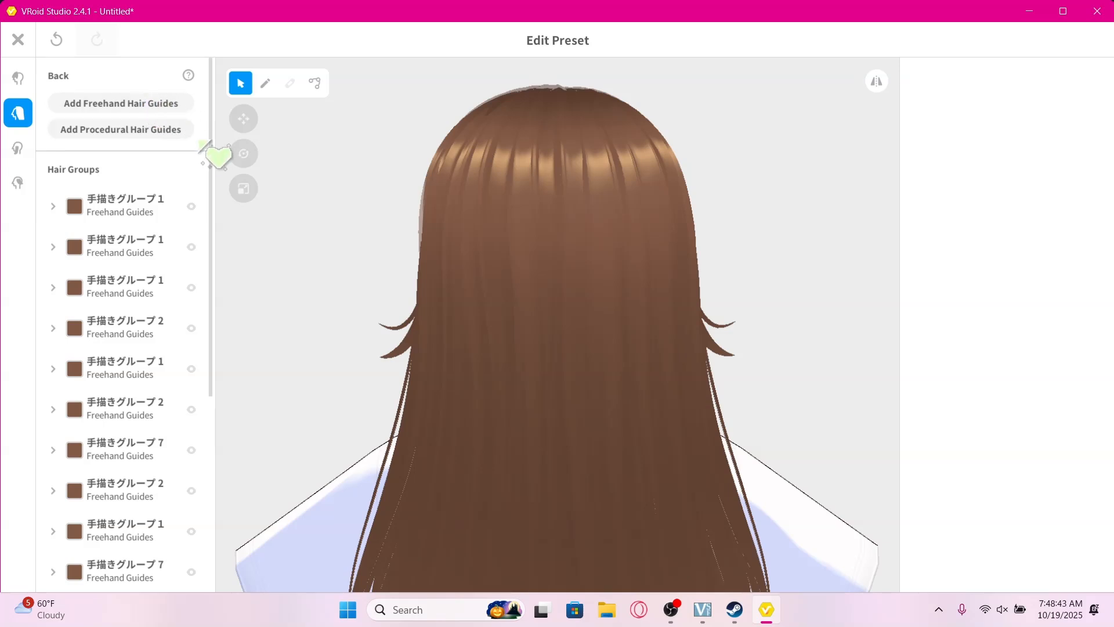
pyautogui.scroll(-5, 145, 188)
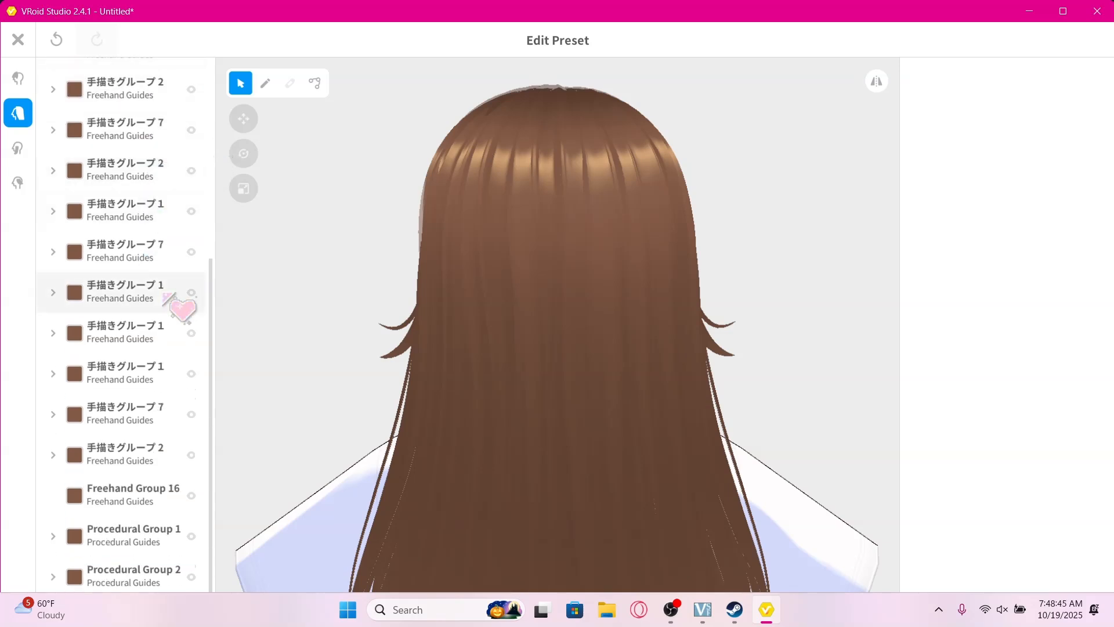
pyautogui.hotkey('ctrl', 'z')
pyautogui.hotkey('ctrl', 'z')
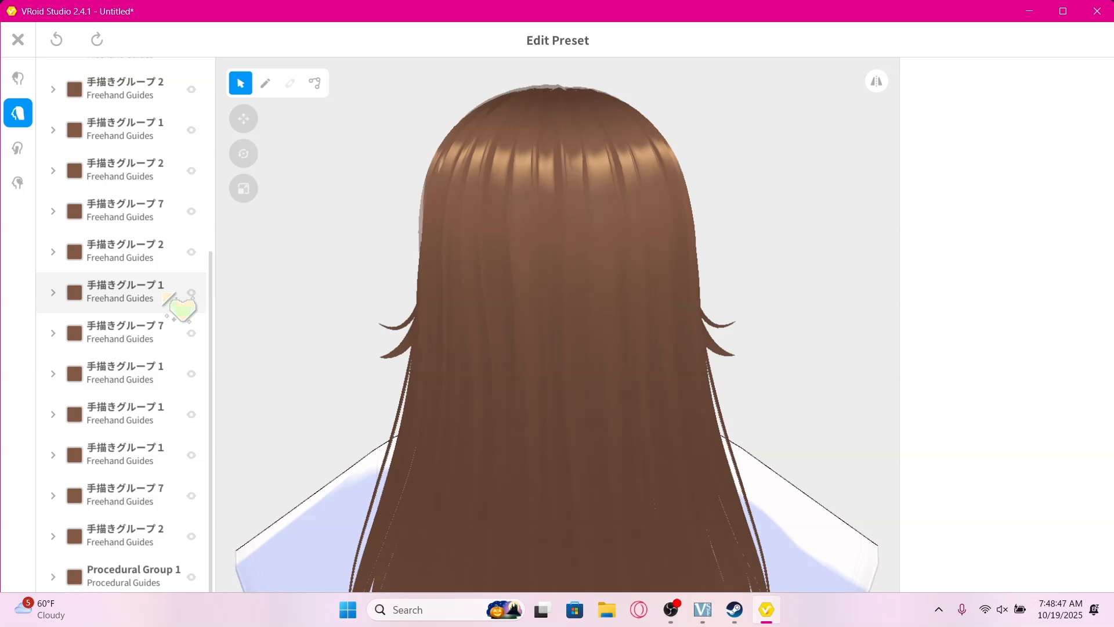
# Try pulling the guide point at the crown upward on Hair 1 of Procedural Group 1, and undo it
pyautogui.click(144, 579)
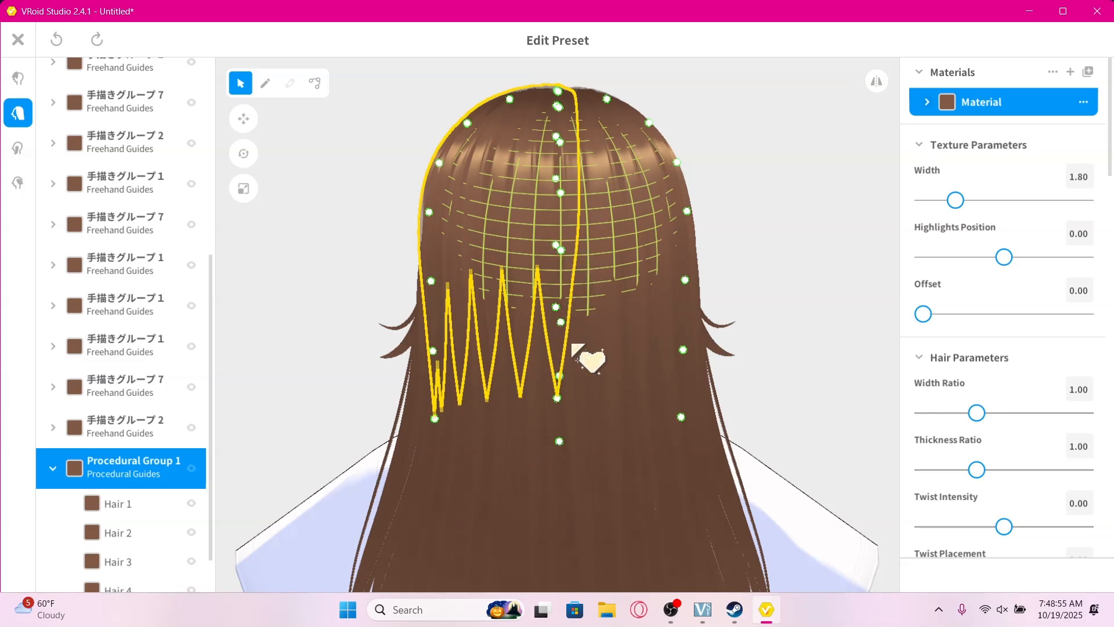
pyautogui.click(142, 505)
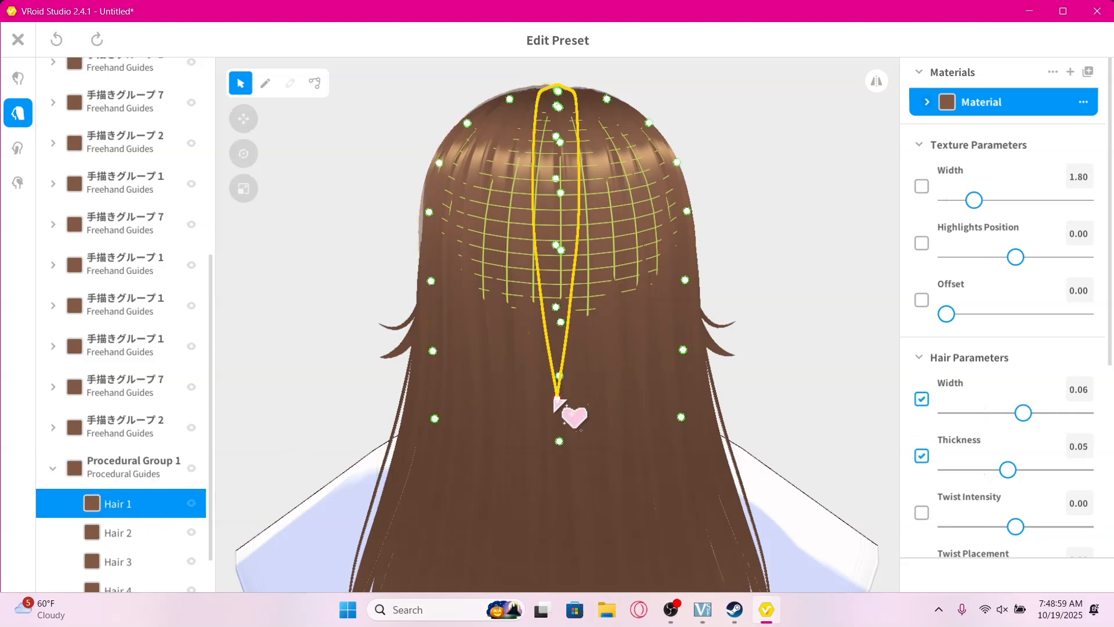
pyautogui.moveTo(556, 98); pyautogui.dragTo(584, 88)
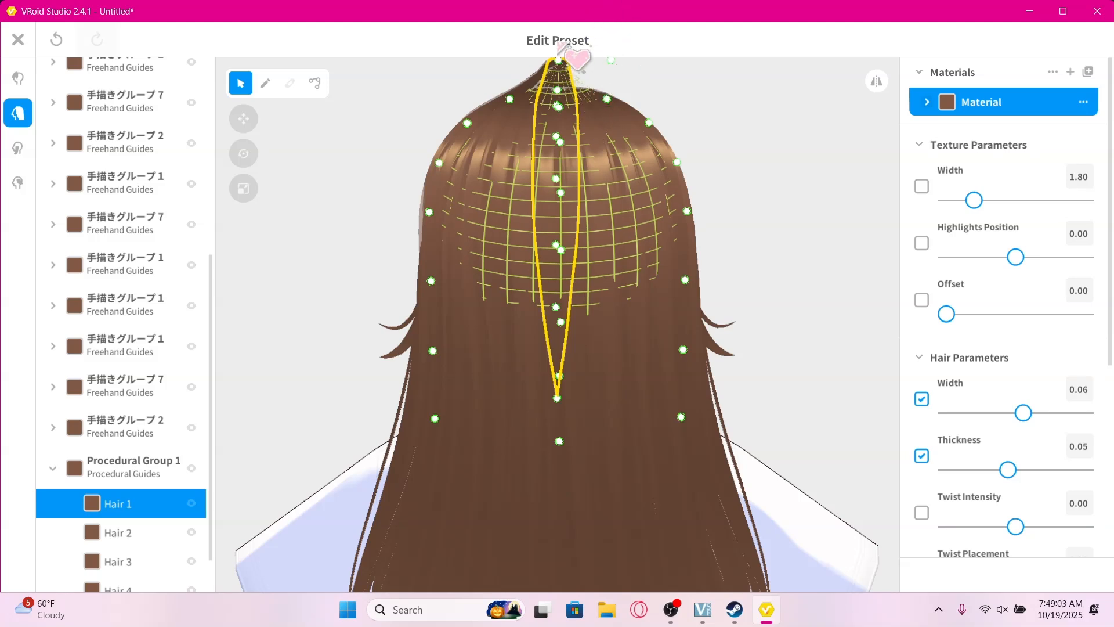
pyautogui.click(563, 89)
pyautogui.hotkey('ctrl', 'z')
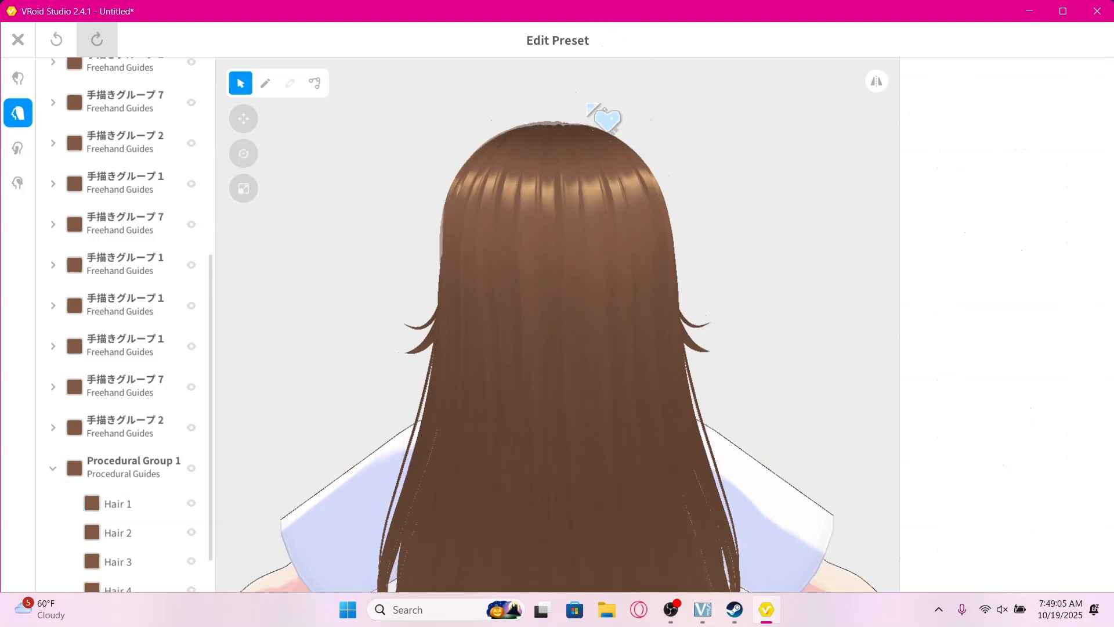
# Try pulling the side guide points outward on Hair 3 of Procedural Group 1, undo it, and close the hairstyle editor without saving
pyautogui.scroll(-1, 120, 513)
pyautogui.scroll(-1, 120, 513)
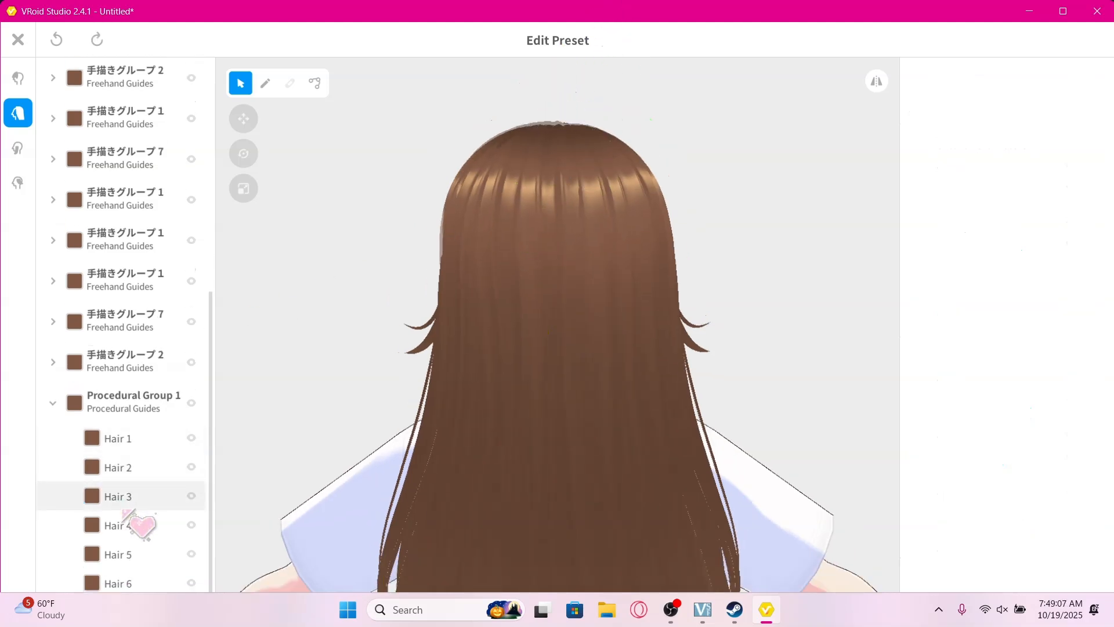
pyautogui.click(128, 500)
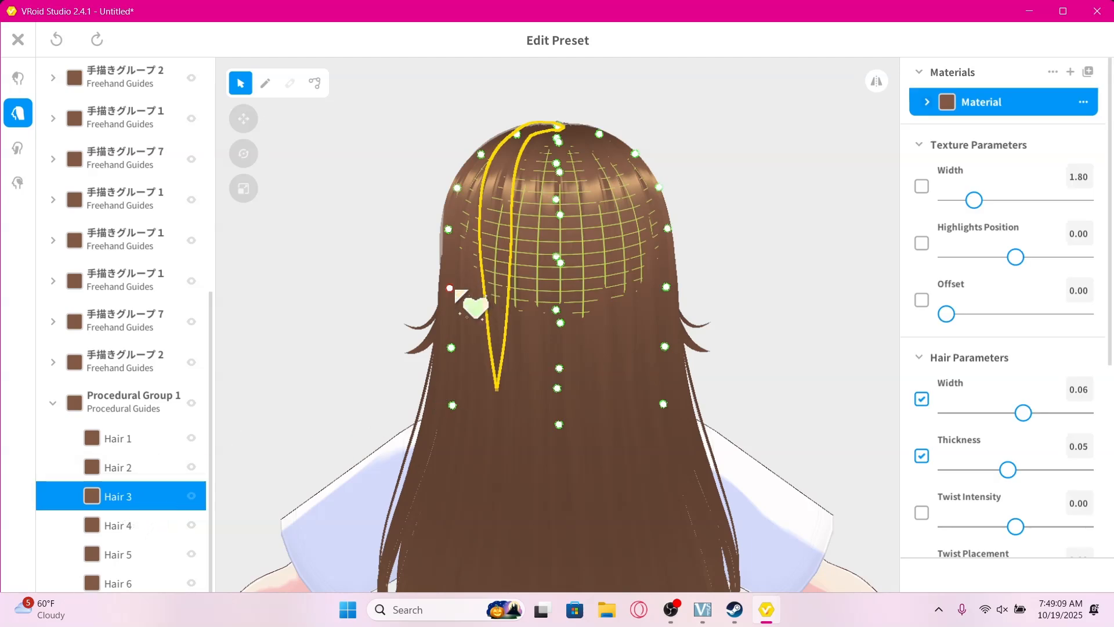
pyautogui.moveTo(456, 291)
pyautogui.mouseDown()
pyautogui.moveTo(389, 392)
pyautogui.moveTo(352, 330)
pyautogui.moveTo(312, 376)
pyautogui.moveTo(325, 380)
pyautogui.moveTo(317, 409)
pyautogui.moveTo(358, 358)
pyautogui.mouseUp()
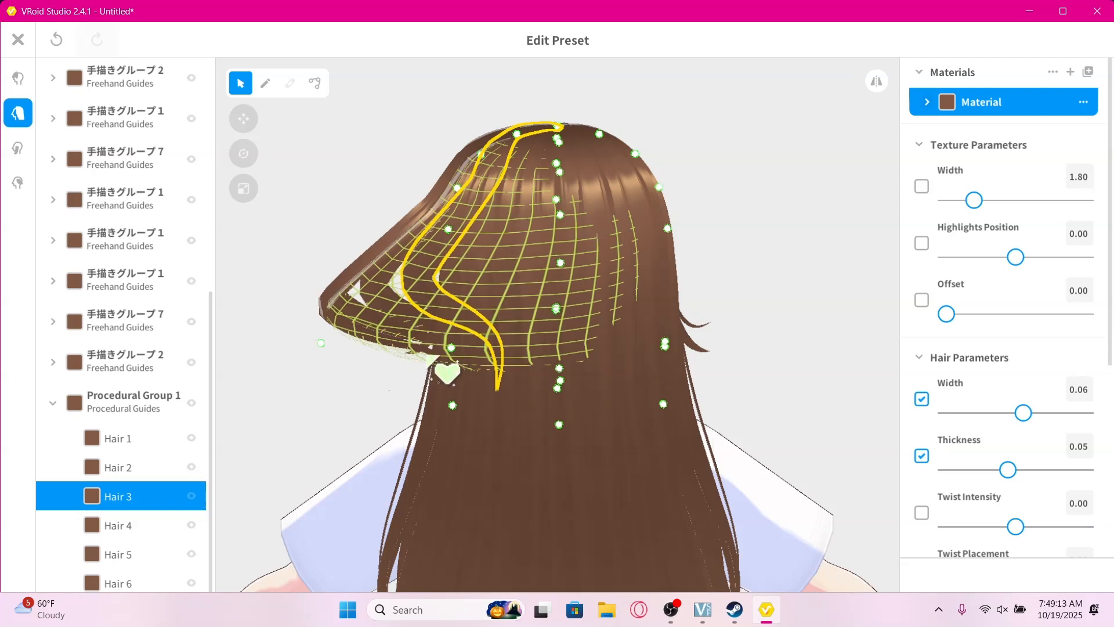
pyautogui.moveTo(426, 358)
pyautogui.mouseDown()
pyautogui.moveTo(447, 348)
pyautogui.moveTo(413, 461)
pyautogui.moveTo(477, 460)
pyautogui.moveTo(472, 445)
pyautogui.mouseUp()
pyautogui.hotkey('ctrl', 'z')
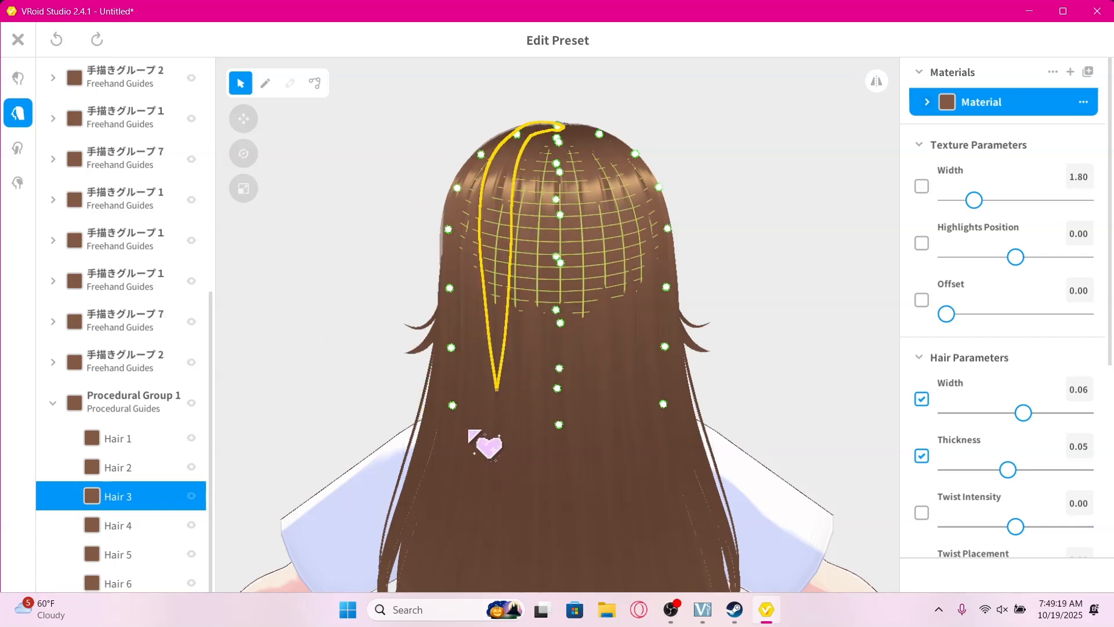
pyautogui.click(19, 40)
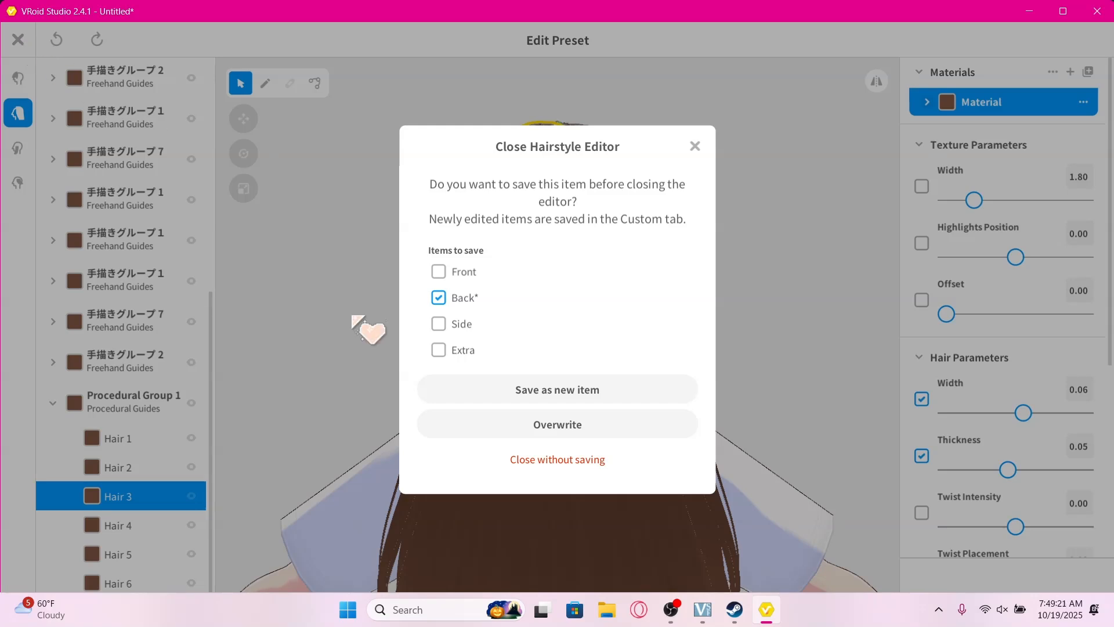
pyautogui.click(610, 461)
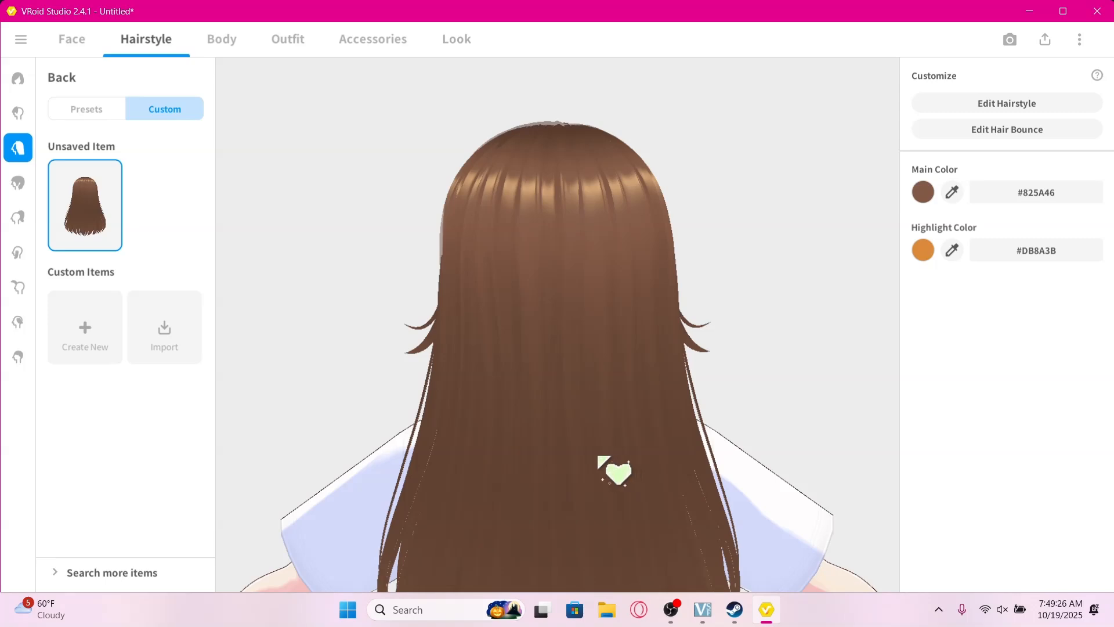
# Add the hair extension preset with two buns and loose hanging strands, and view the character from the front
pyautogui.click(18, 182)
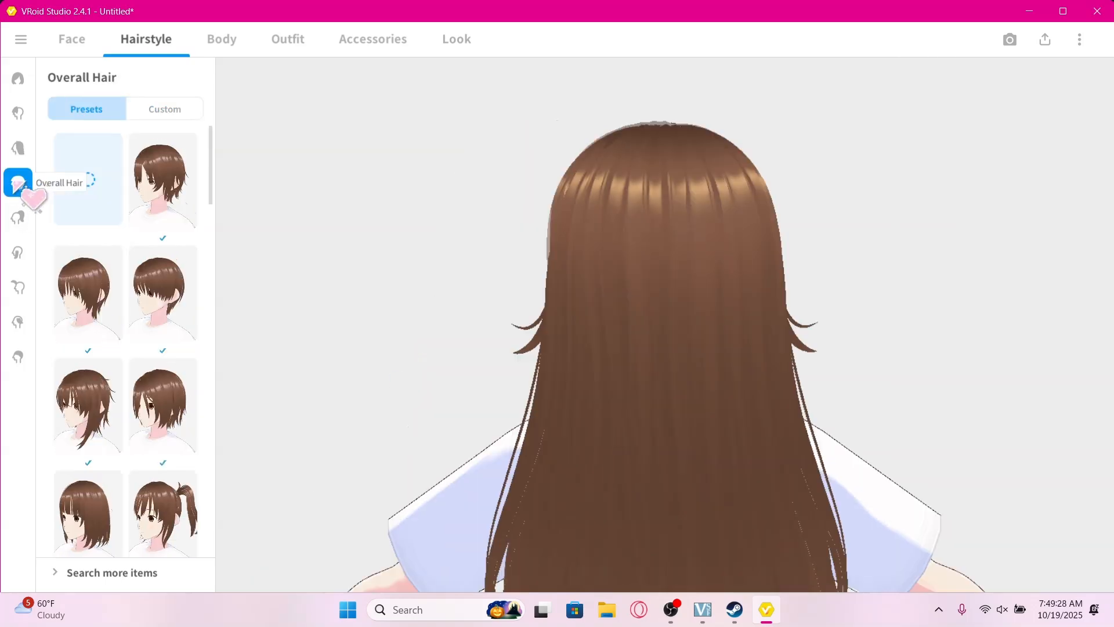
pyautogui.click(18, 217)
pyautogui.moveTo(383, 380); pyautogui.dragTo(500, 372)
pyautogui.scroll(-6, 142, 406)
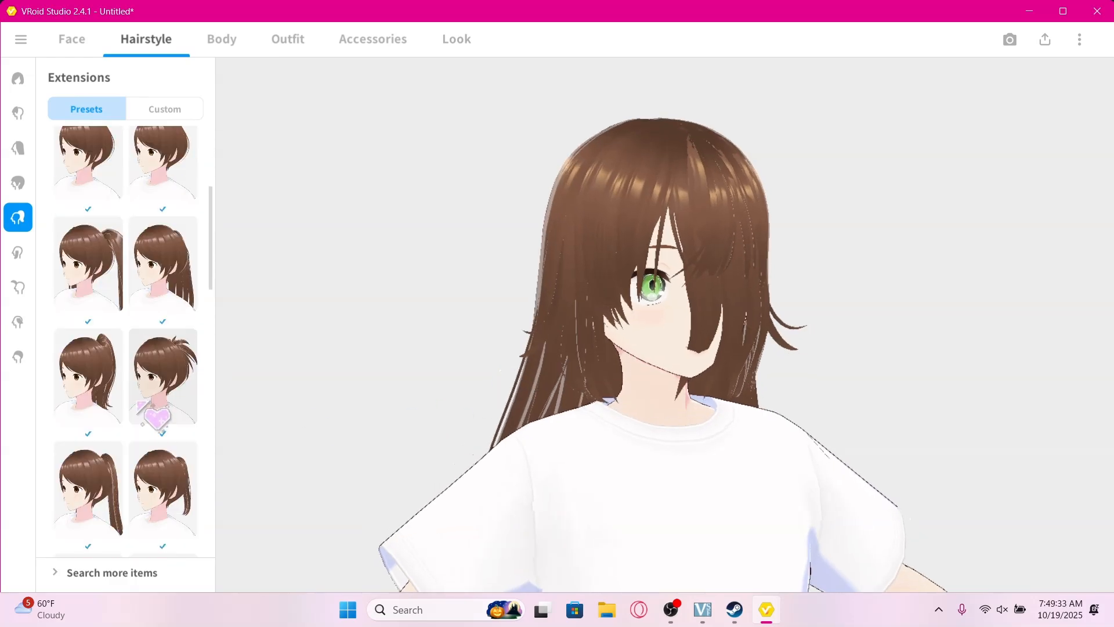
pyautogui.scroll(-8, 157, 417)
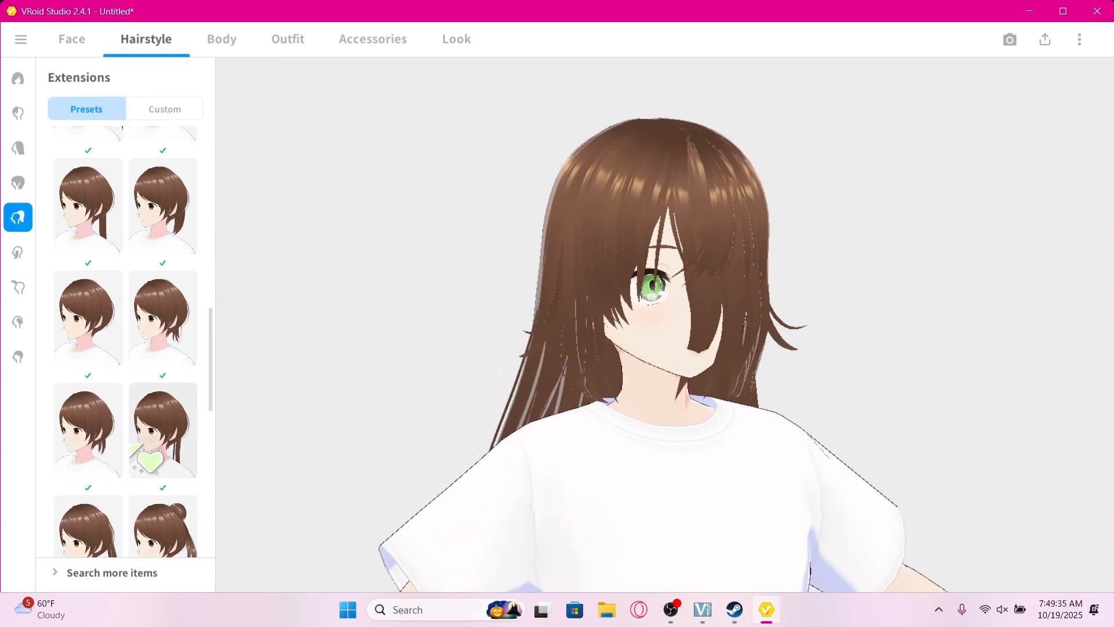
pyautogui.click(161, 308)
pyautogui.moveTo(572, 403); pyautogui.dragTo(543, 405, button='right')
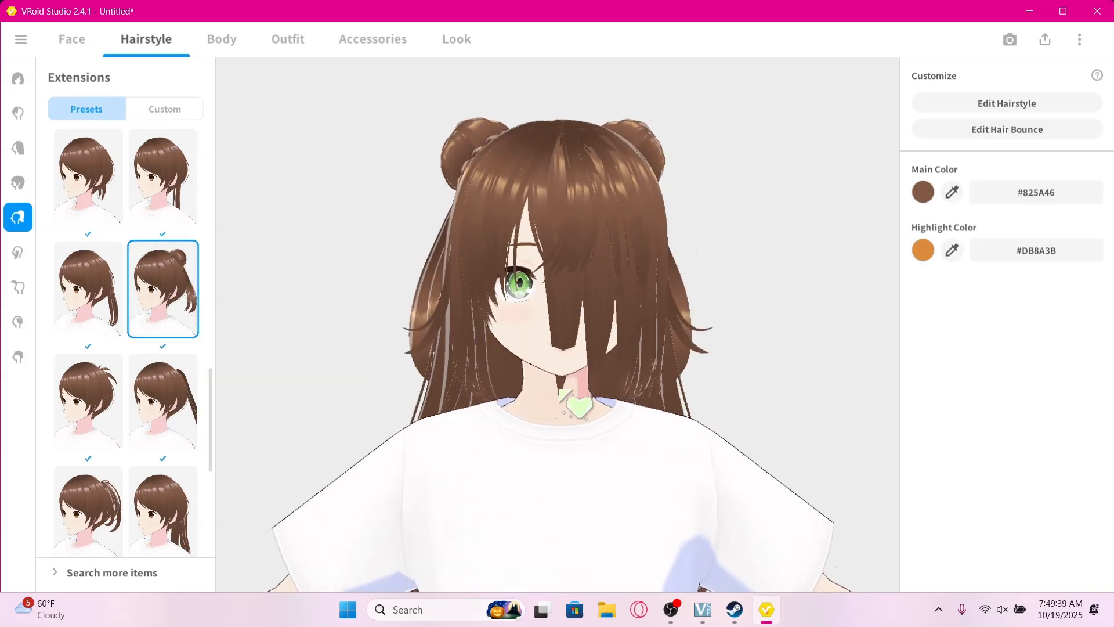
# Remove the bun extension from the character and undo the last three hairstyle changes
pyautogui.scroll(-2, 550, 391)
pyautogui.scroll(10, 145, 357)
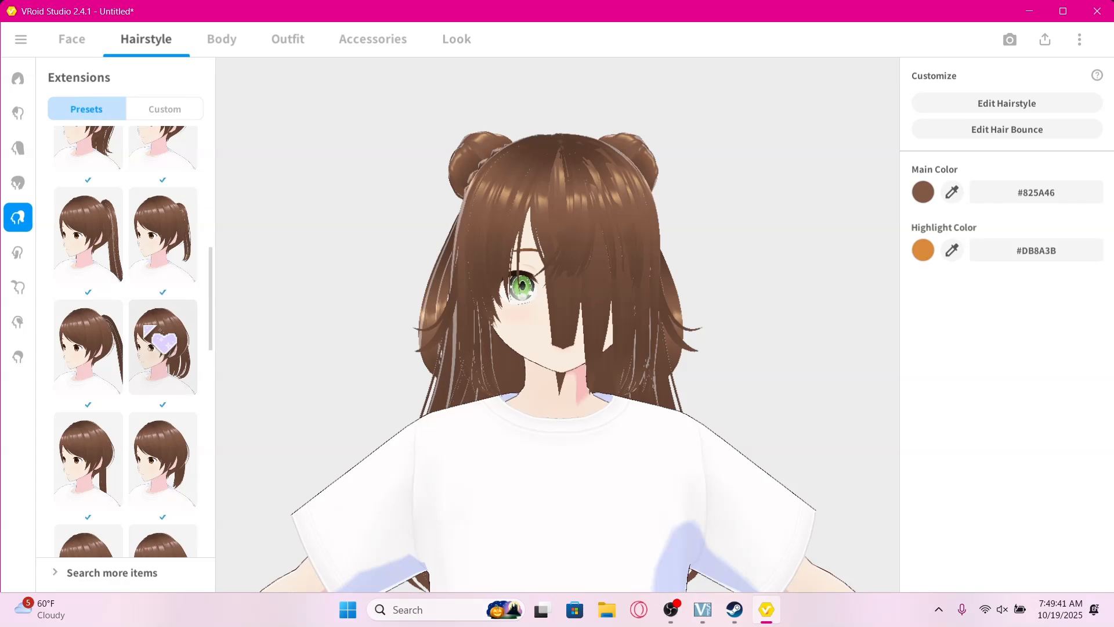
pyautogui.click(99, 216)
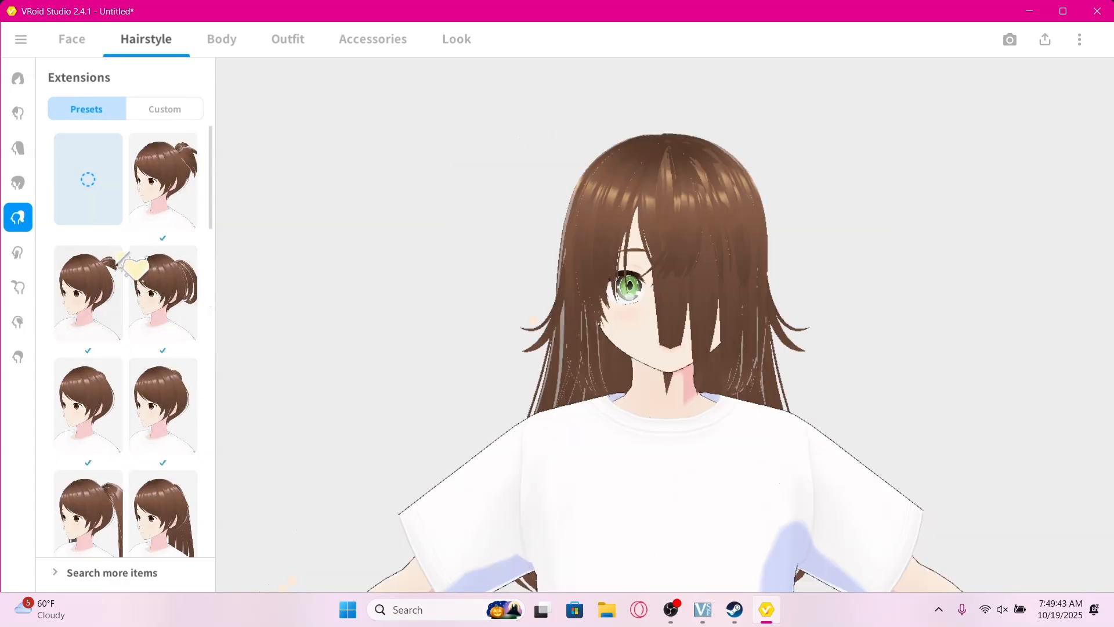
pyautogui.click(18, 81)
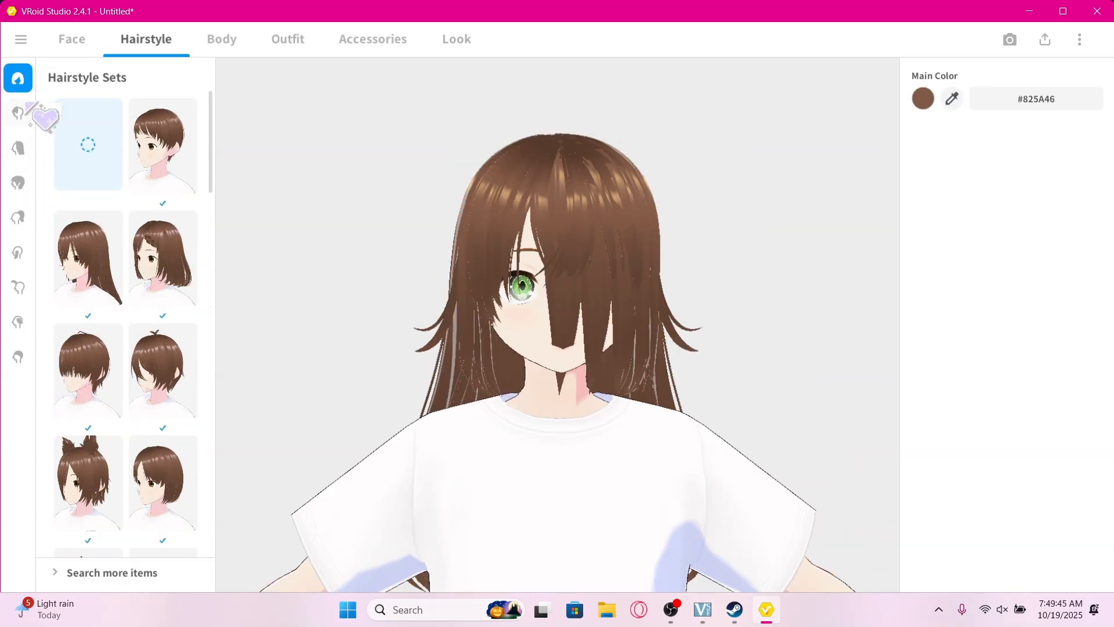
pyautogui.hotkey('ctrl', 'z')
pyautogui.hotkey('ctrl', 'z')
pyautogui.hotkey('ctrl', 'z')
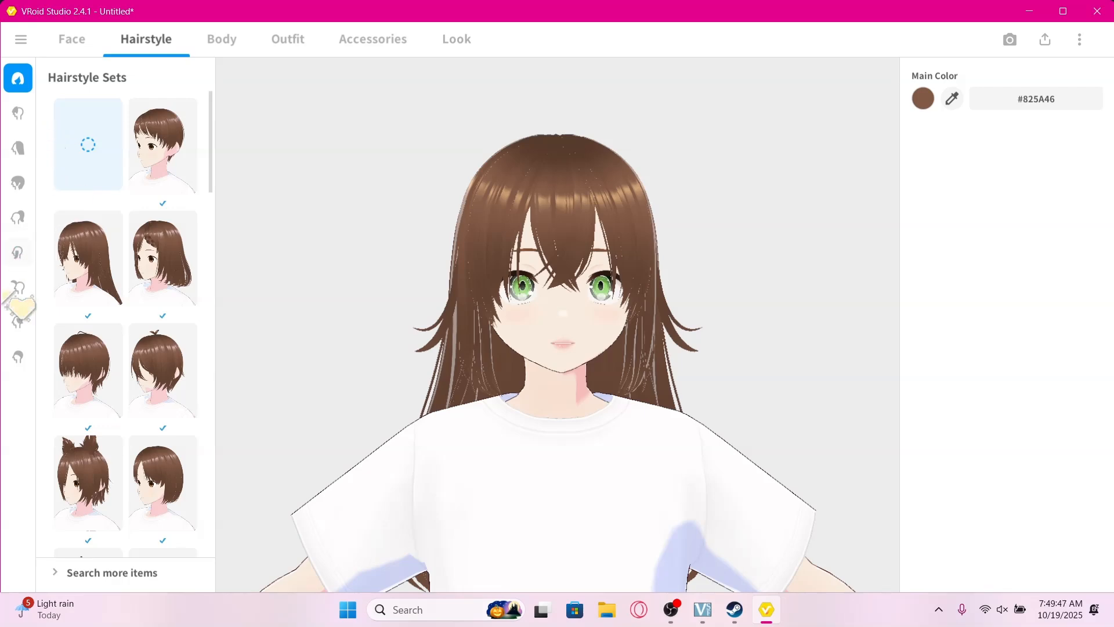
# Look through the overall hair presets and add the two-bun extension preset to the long hairstyle
pyautogui.click(19, 253)
pyautogui.click(19, 218)
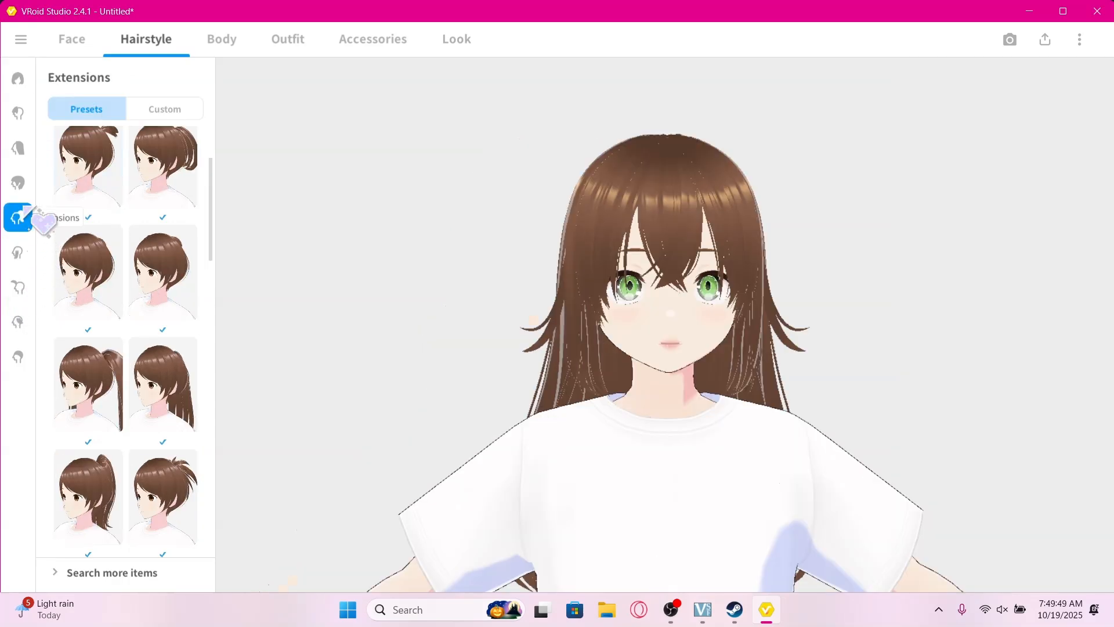
pyautogui.click(18, 183)
pyautogui.scroll(-5, 111, 307)
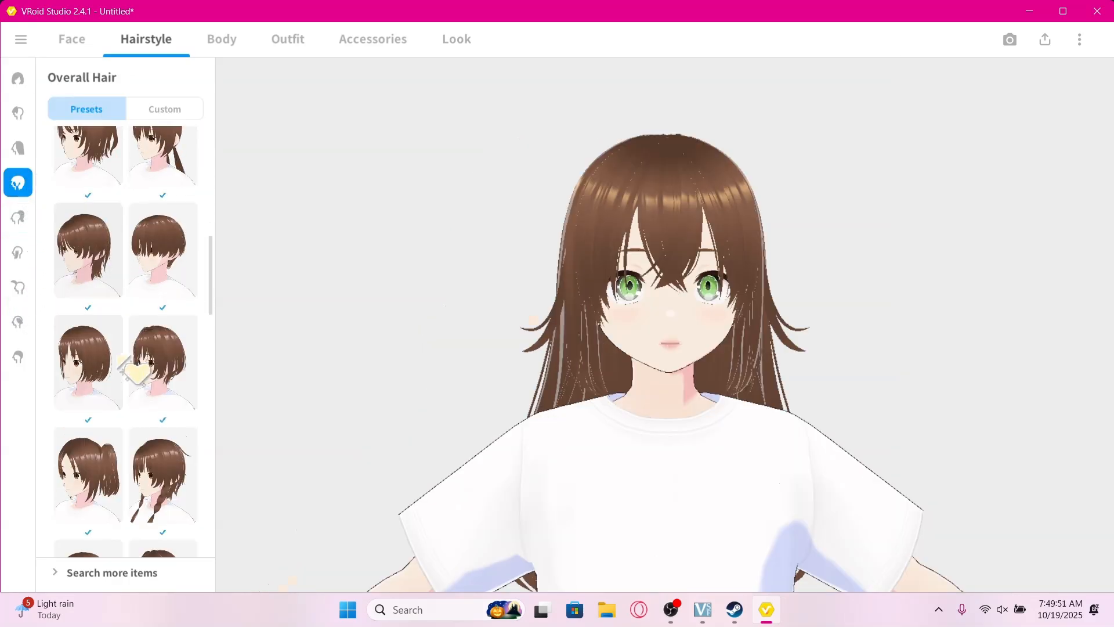
pyautogui.scroll(-10, 137, 373)
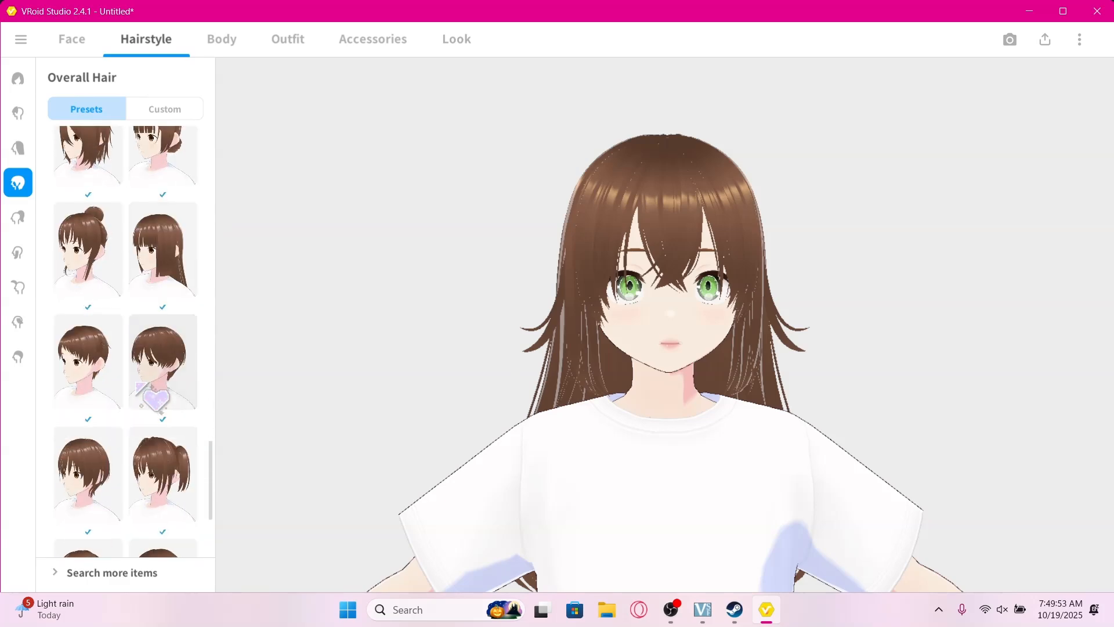
pyautogui.scroll(-4, 143, 383)
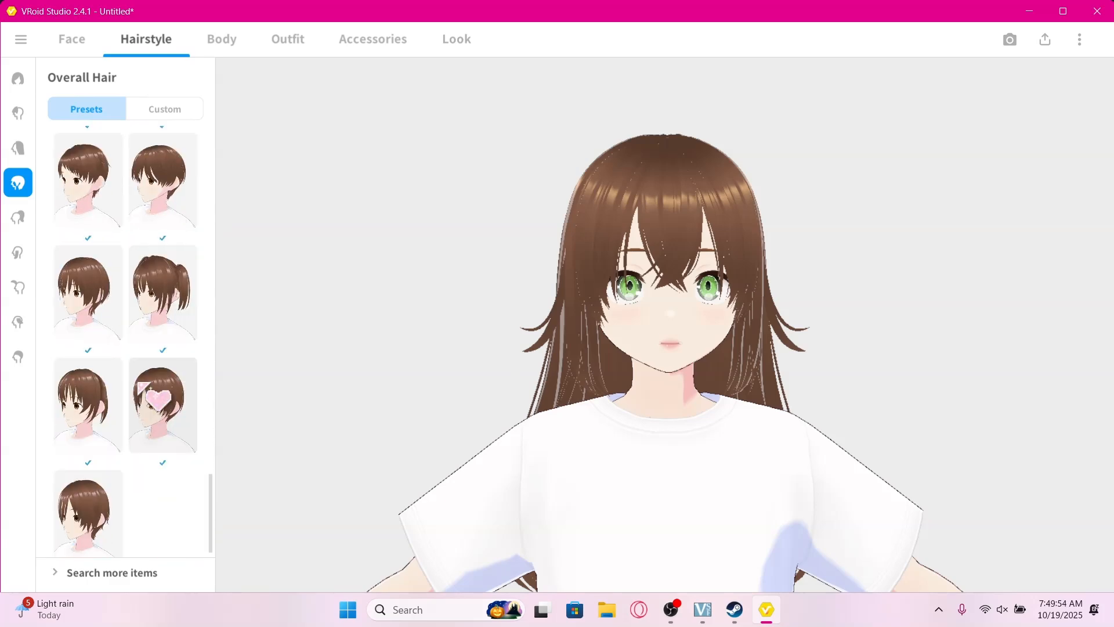
pyautogui.click(23, 225)
pyautogui.scroll(-3, 152, 380)
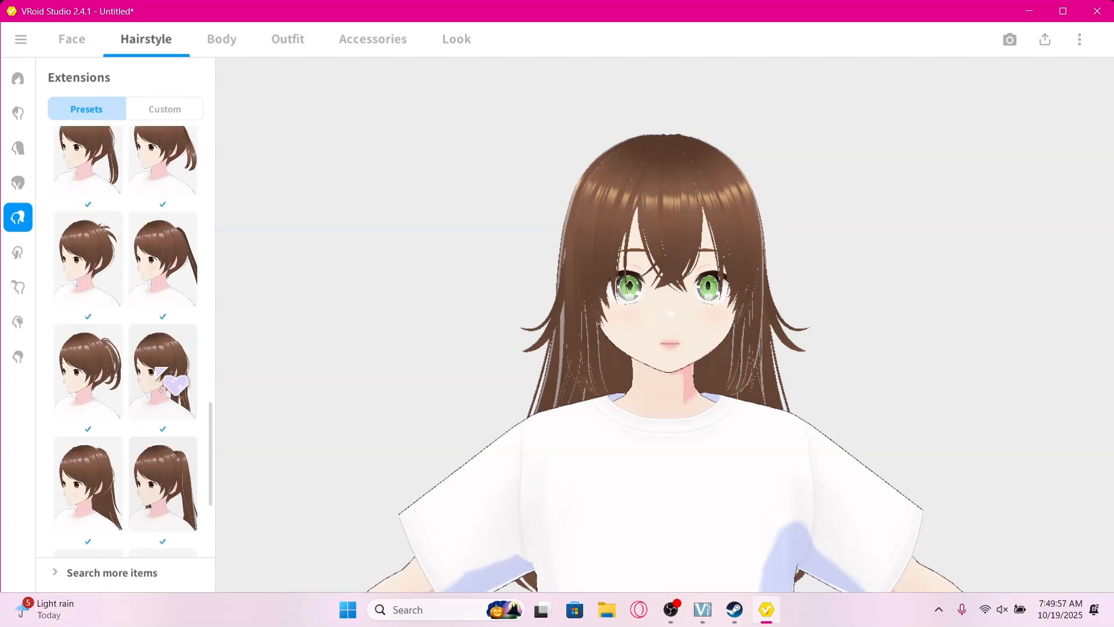
pyautogui.click(165, 281)
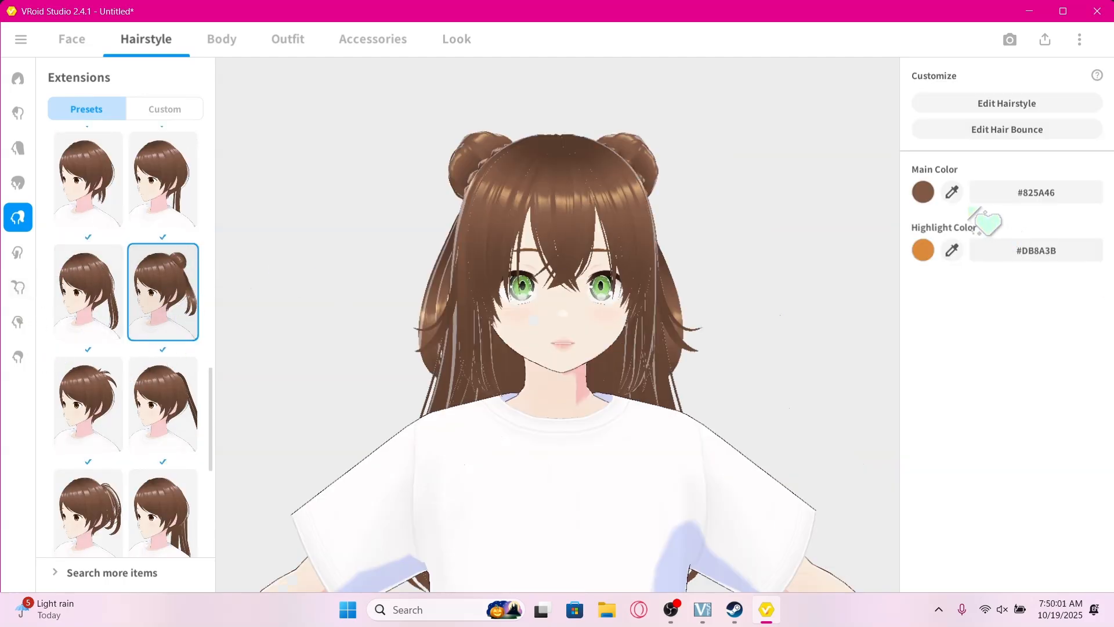
# Change the hair's main color from the color wheel to the light blonde #E0C699
pyautogui.click(924, 195)
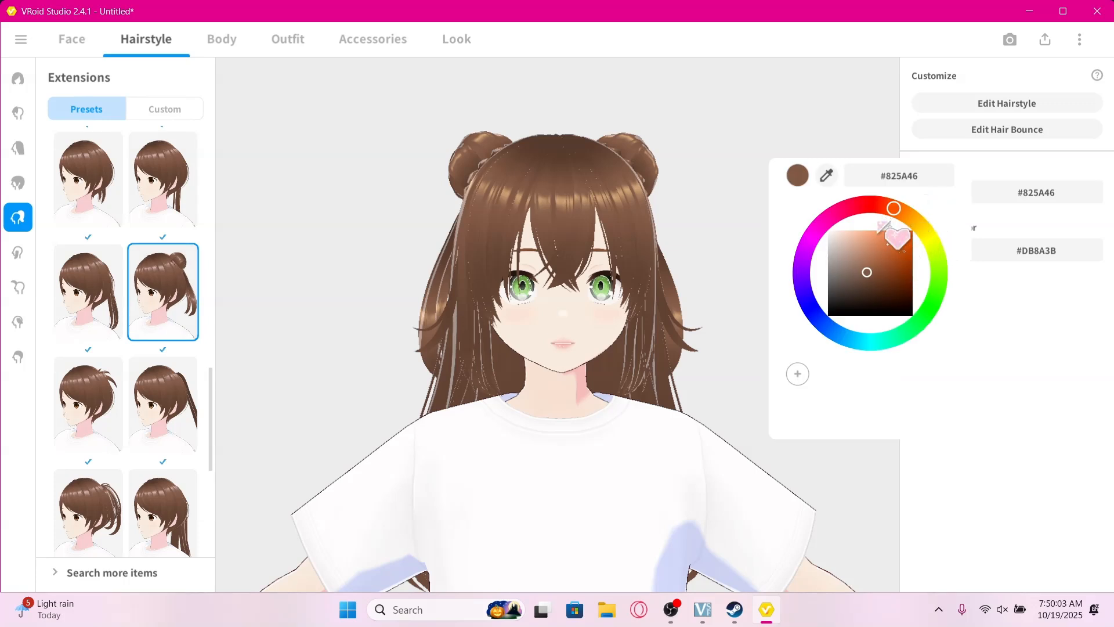
pyautogui.moveTo(912, 228)
pyautogui.mouseDown()
pyautogui.moveTo(919, 220)
pyautogui.moveTo(923, 228)
pyautogui.moveTo(853, 244)
pyautogui.mouseUp()
pyautogui.click(881, 250)
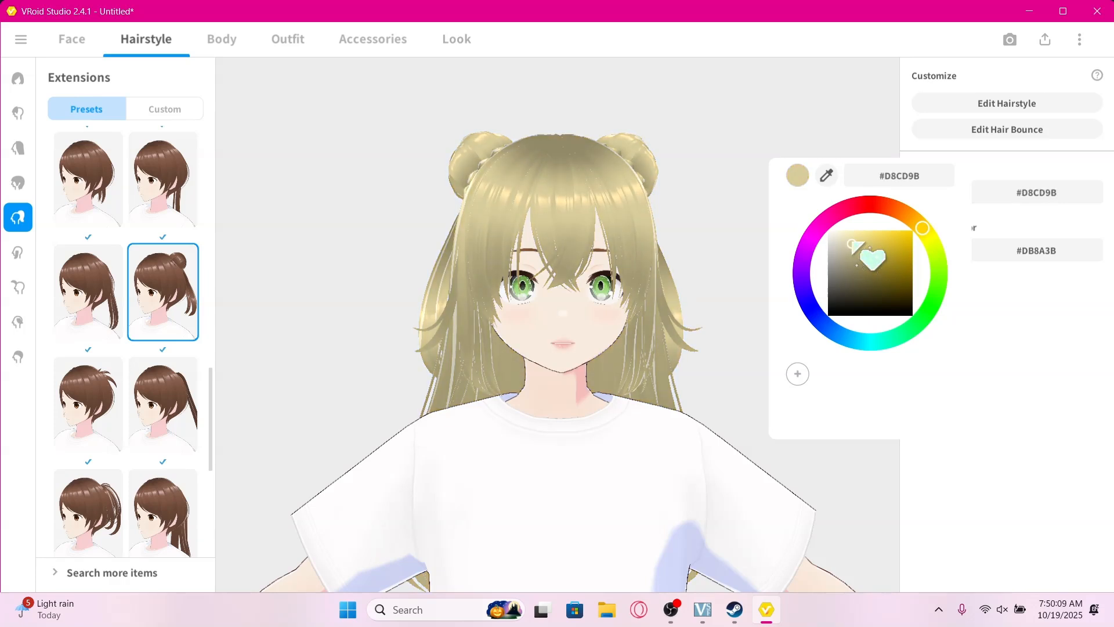
pyautogui.moveTo(924, 229); pyautogui.dragTo(917, 223)
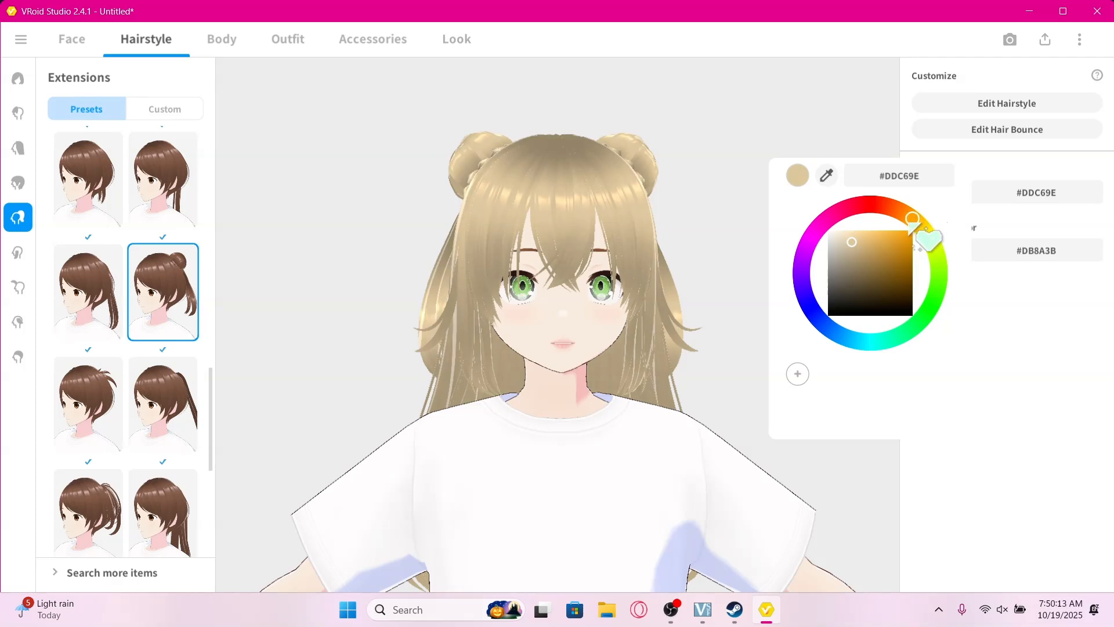
pyautogui.moveTo(865, 242); pyautogui.dragTo(853, 240)
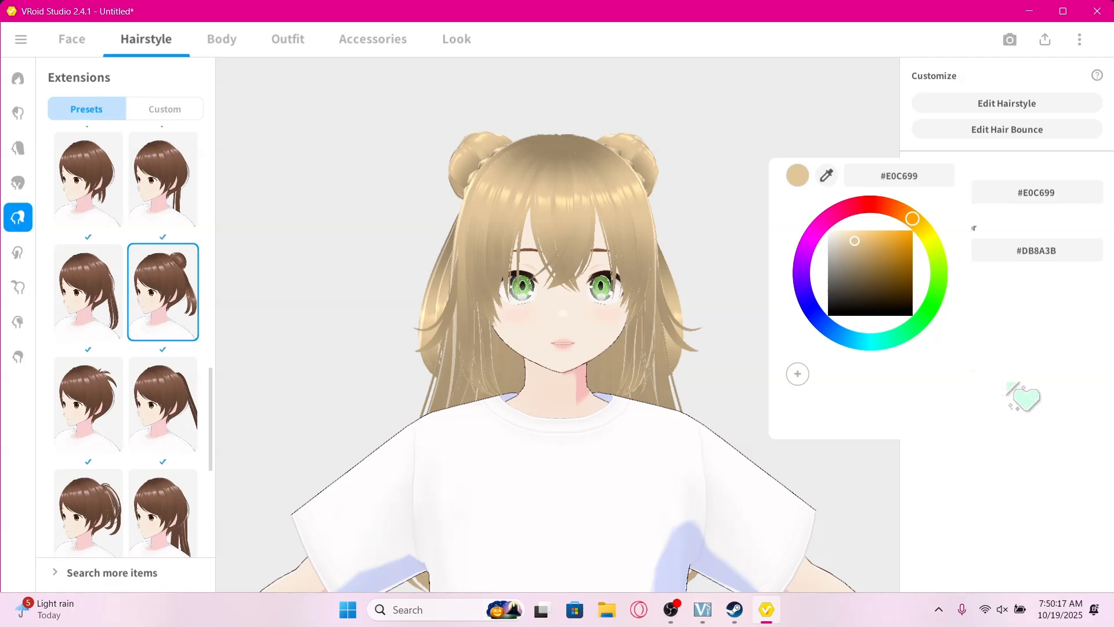
pyautogui.click(1042, 352)
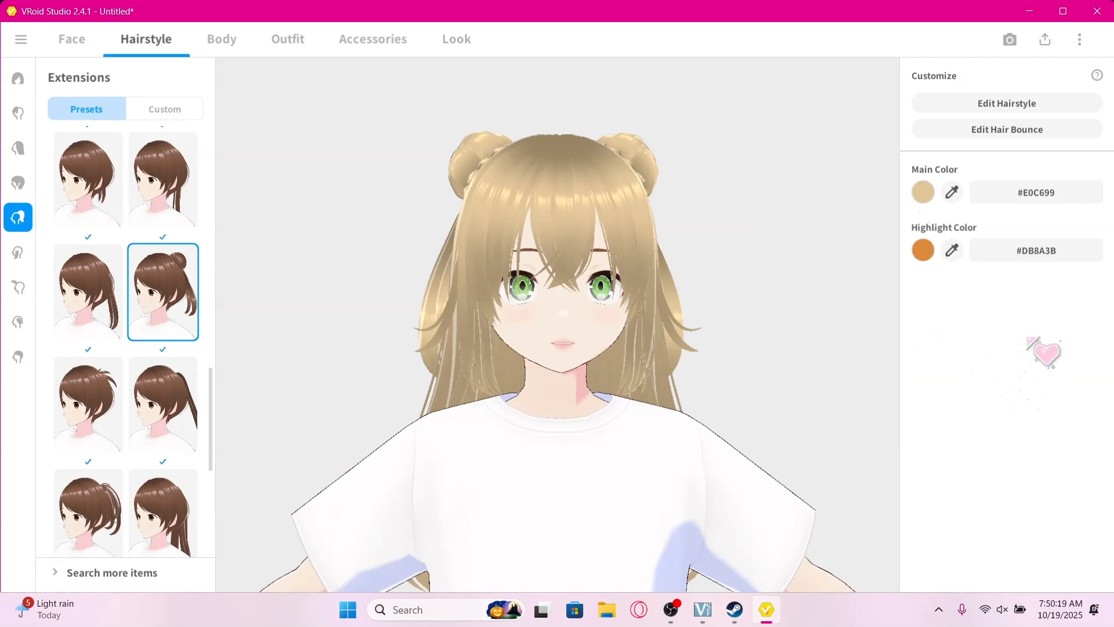
# Add the large curled ahoge preset to the crown of the head
pyautogui.click(18, 286)
pyautogui.scroll(-1, 105, 315)
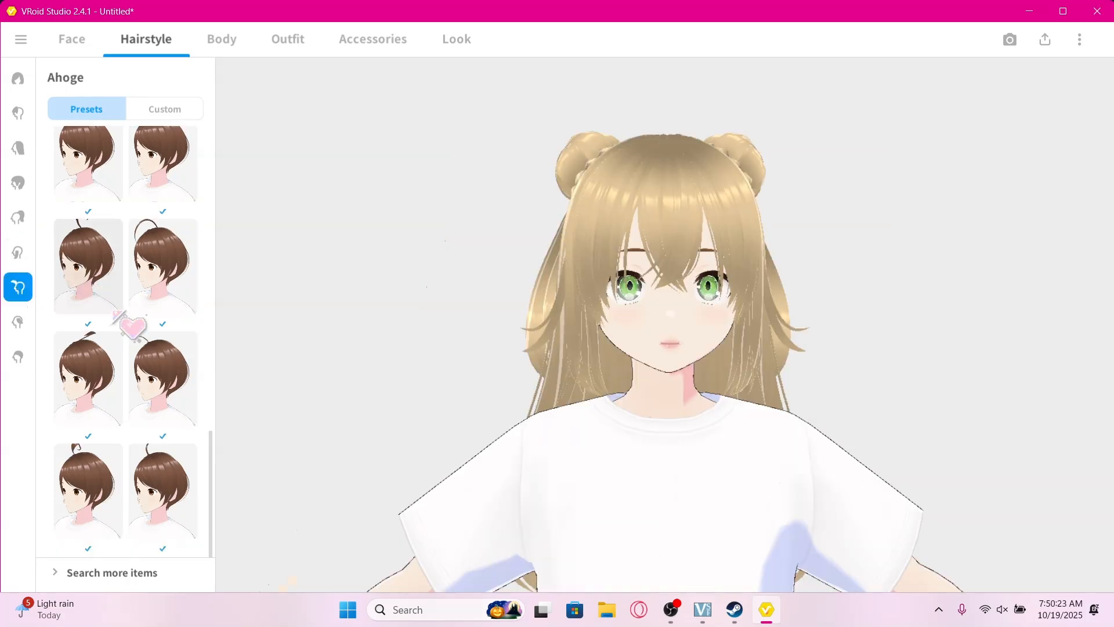
pyautogui.click(84, 466)
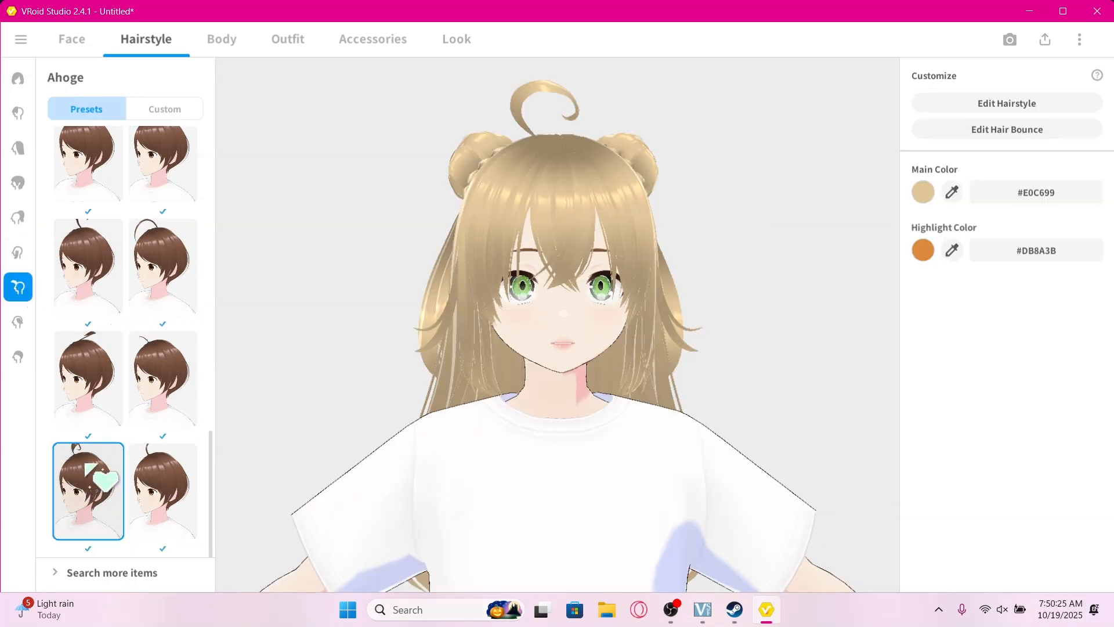
# Add the last extra hair preset, with loose strands swept over the crown and bangs, and view the base hair presets
pyautogui.click(18, 321)
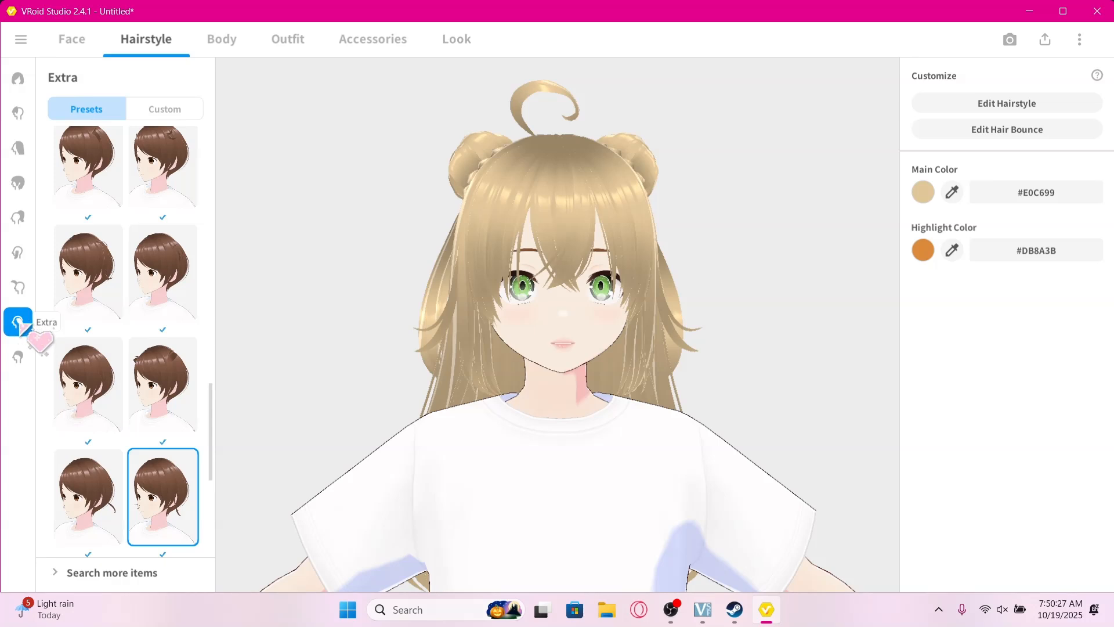
pyautogui.scroll(-3, 119, 403)
pyautogui.scroll(-5, 119, 403)
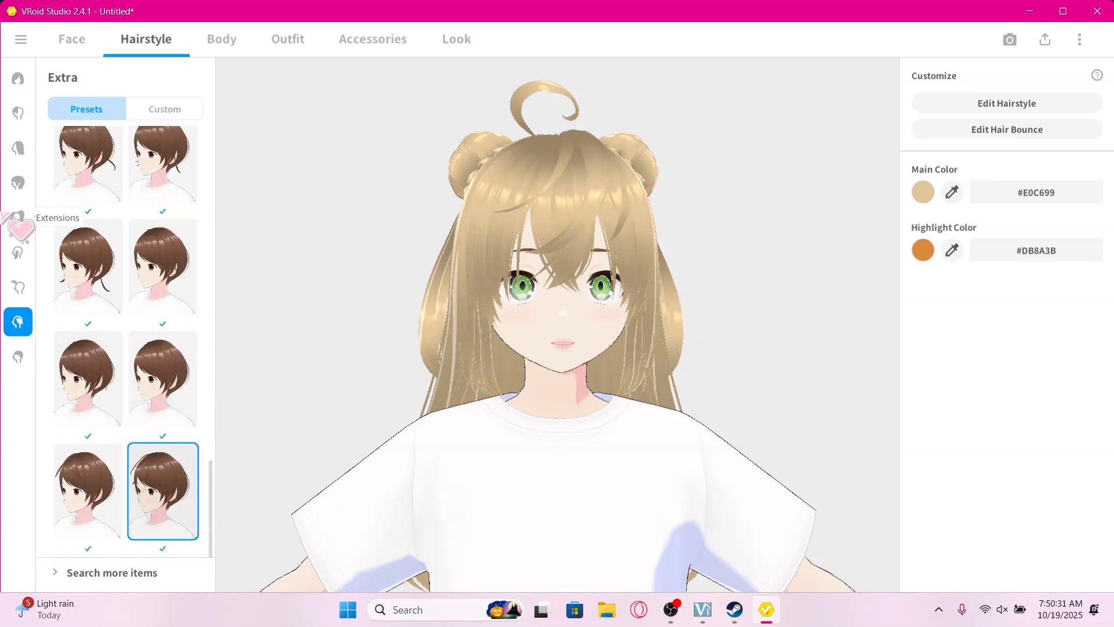
pyautogui.click(19, 355)
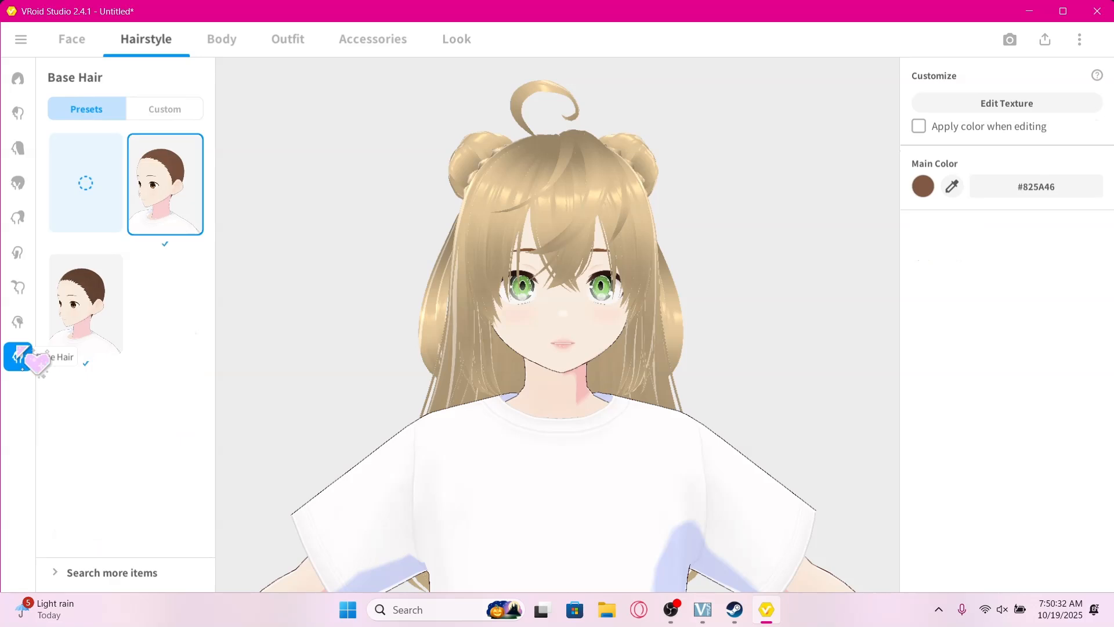
# Open the whole-body settings and examine the character's full figure and height panel from the front
pyautogui.click(223, 40)
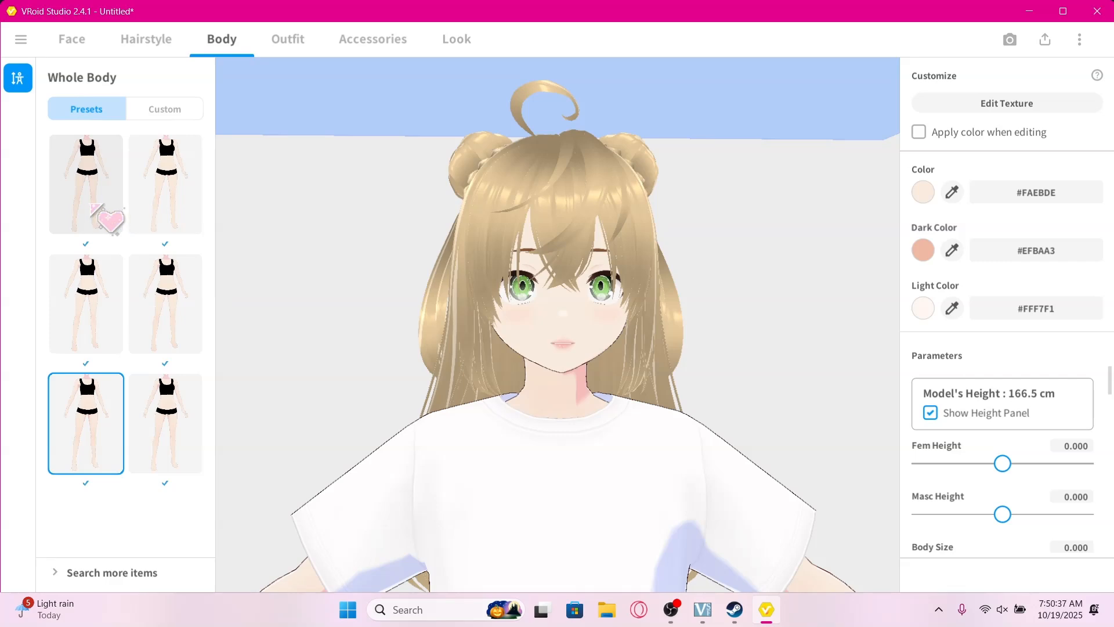
pyautogui.scroll(-5, 473, 323)
pyautogui.moveTo(494, 370); pyautogui.dragTo(503, 348, button='right')
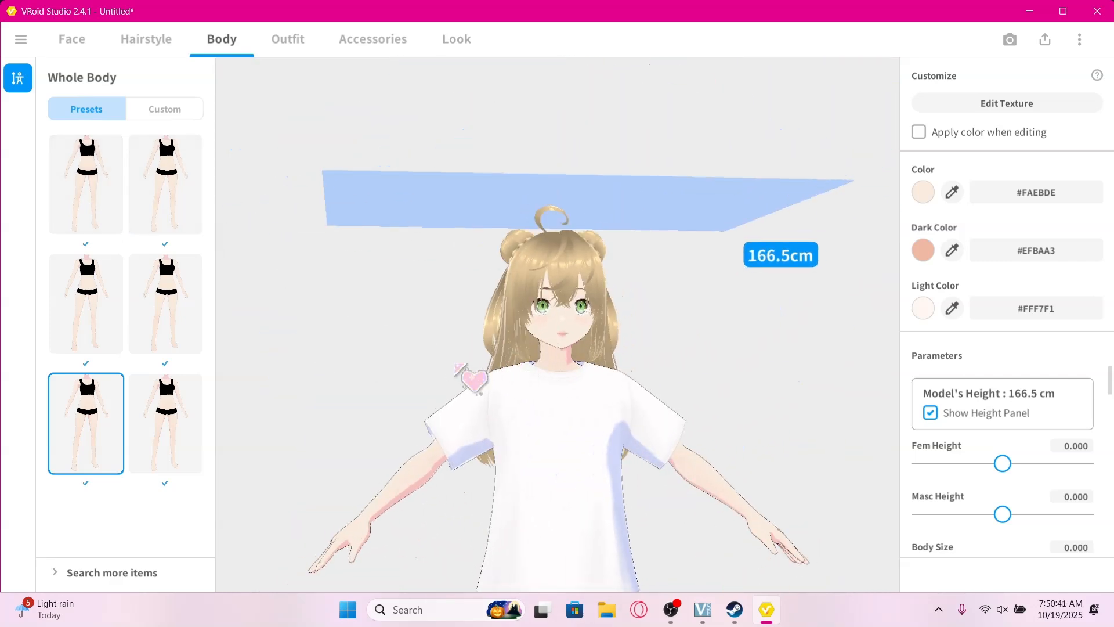
pyautogui.moveTo(450, 323); pyautogui.dragTo(442, 192, button='middle')
pyautogui.scroll(-4, 449, 203)
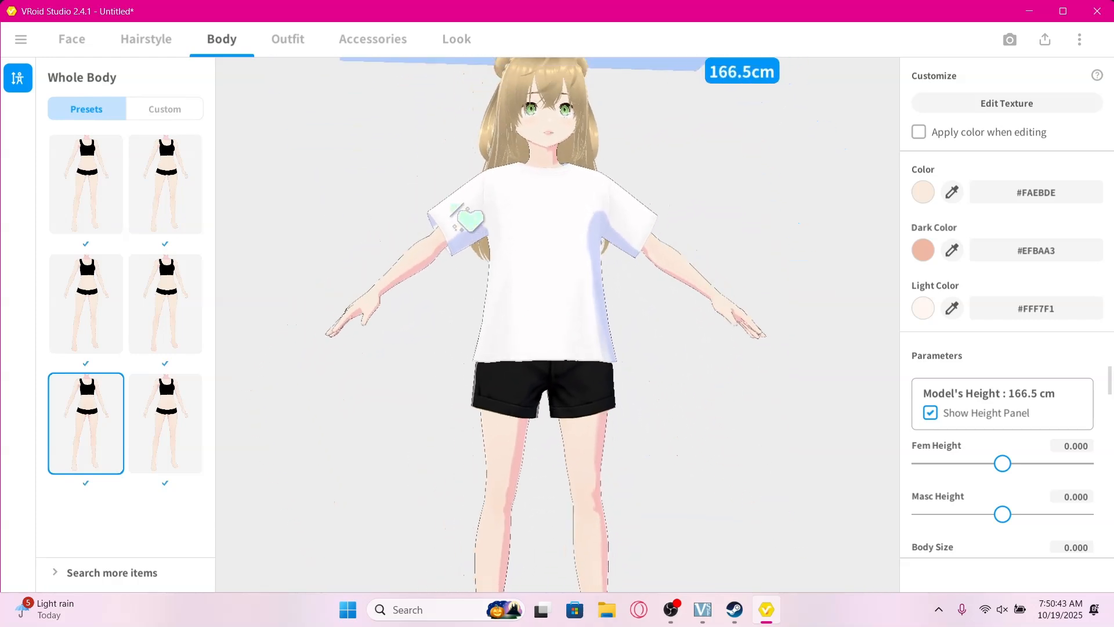
pyautogui.moveTo(403, 211)
pyautogui.mouseDown(button='right')
pyautogui.moveTo(389, 219)
pyautogui.moveTo(400, 215)
pyautogui.mouseUp(button='right')
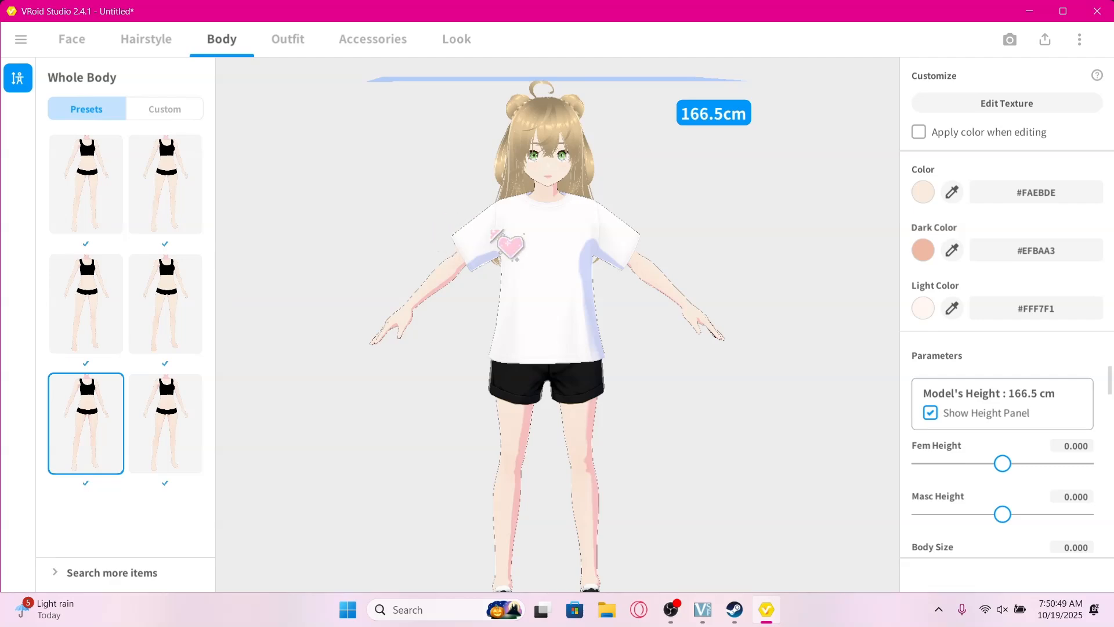
pyautogui.moveTo(593, 170); pyautogui.dragTo(637, 226, button='right')
pyautogui.scroll(5, 642, 219)
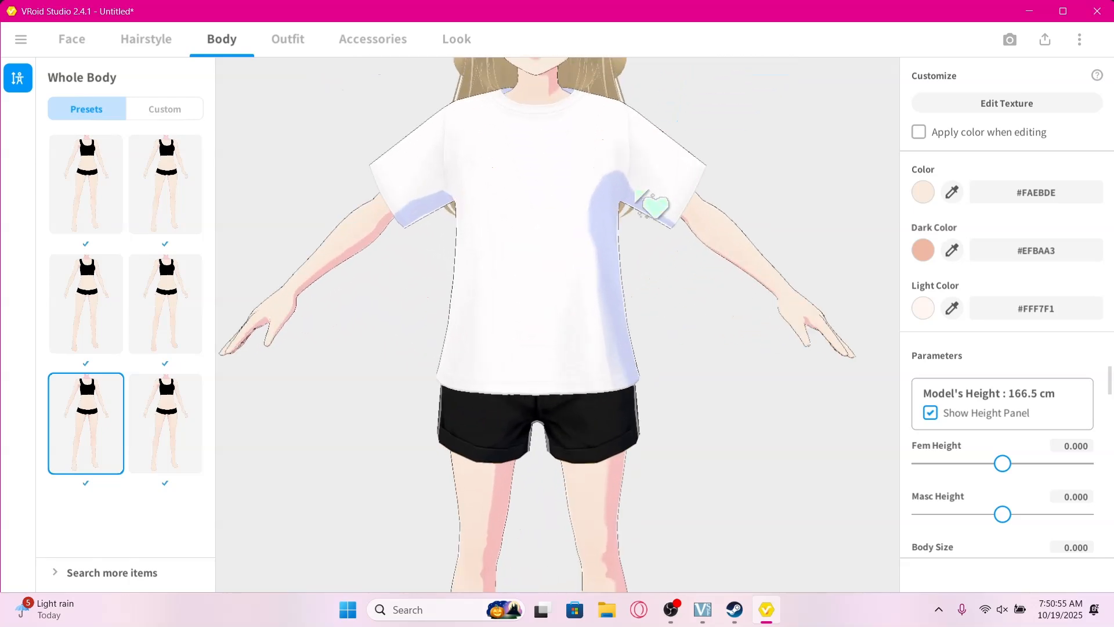
pyautogui.scroll(-5, 641, 189)
pyautogui.moveTo(642, 190); pyautogui.dragTo(656, 212, button='middle')
pyautogui.moveTo(552, 241); pyautogui.dragTo(548, 240, button='right')
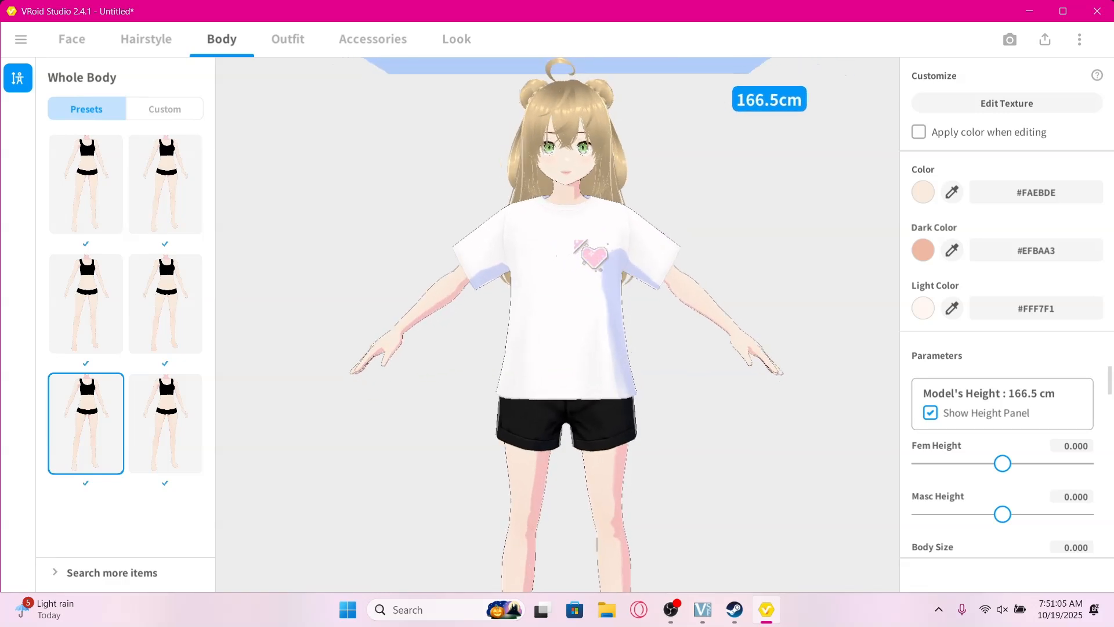
pyautogui.scroll(-8, 616, 235)
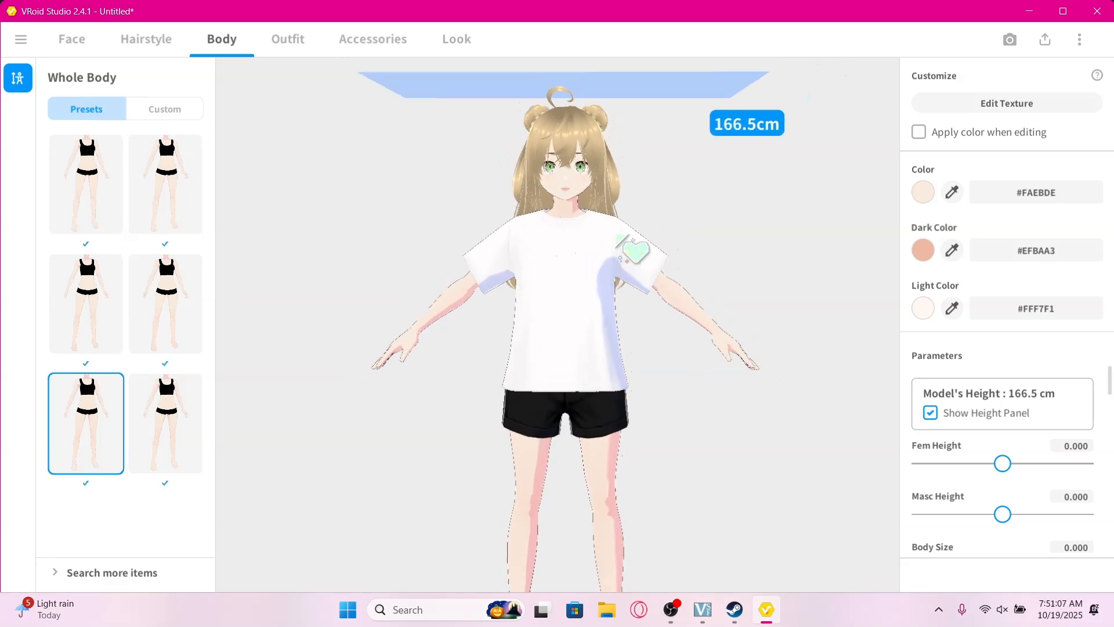
pyautogui.scroll(1, 616, 235)
pyautogui.scroll(1, 618, 236)
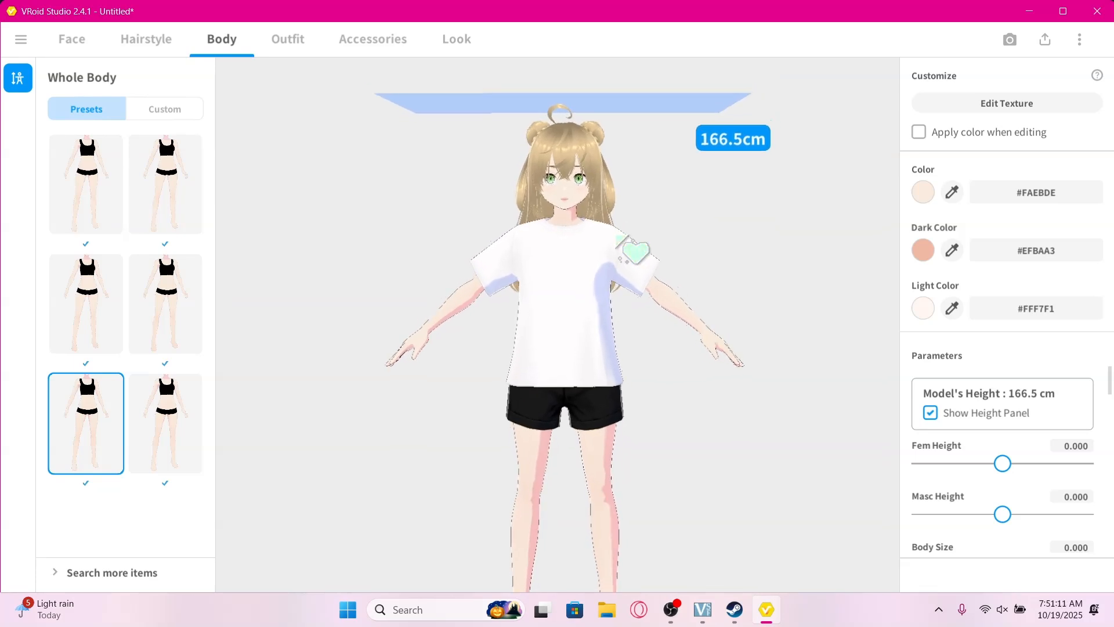
pyautogui.scroll(1, 619, 238)
pyautogui.scroll(1, 616, 235)
pyautogui.moveTo(616, 235)
pyautogui.mouseDown(button='right')
pyautogui.moveTo(616, 250)
pyautogui.moveTo(618, 235)
pyautogui.mouseUp(button='right')
pyautogui.moveTo(617, 234); pyautogui.dragTo(621, 275, button='middle')
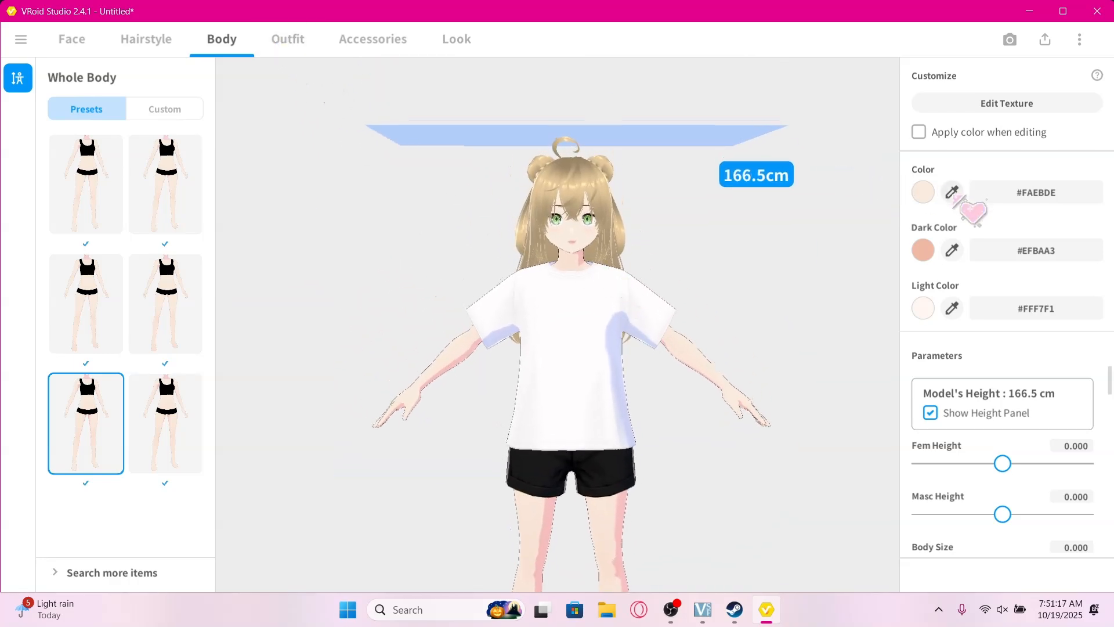
# Lower the body's Fem Height parameter to -0.584 and bring the whole figure into view
pyautogui.scroll(-1, 1053, 400)
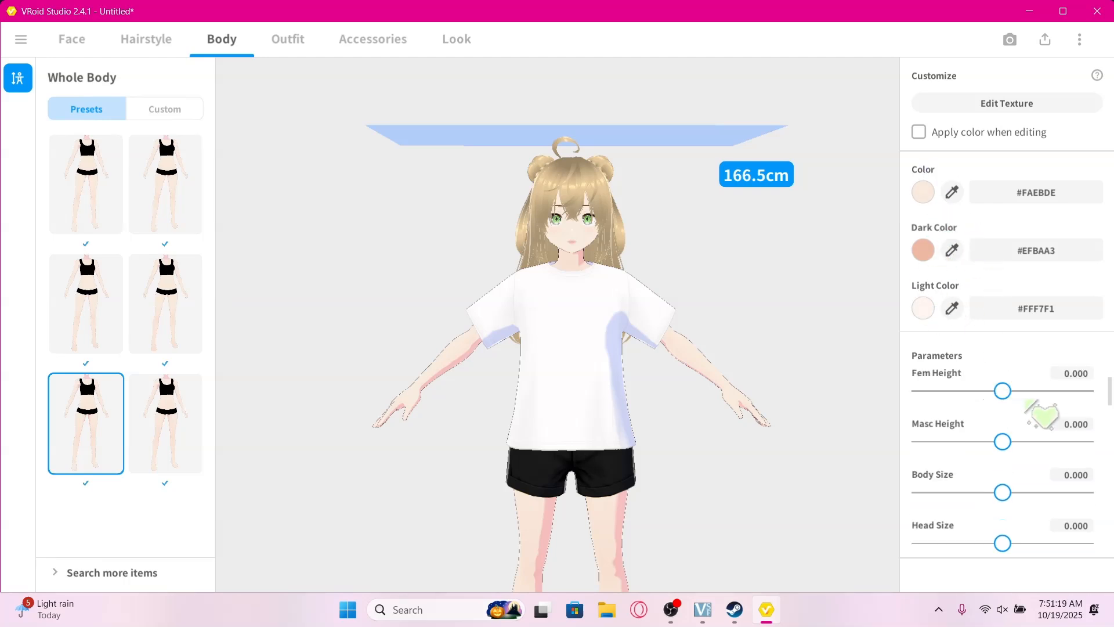
pyautogui.moveTo(1002, 428); pyautogui.dragTo(957, 429)
pyautogui.moveTo(785, 424); pyautogui.dragTo(765, 180, button='right')
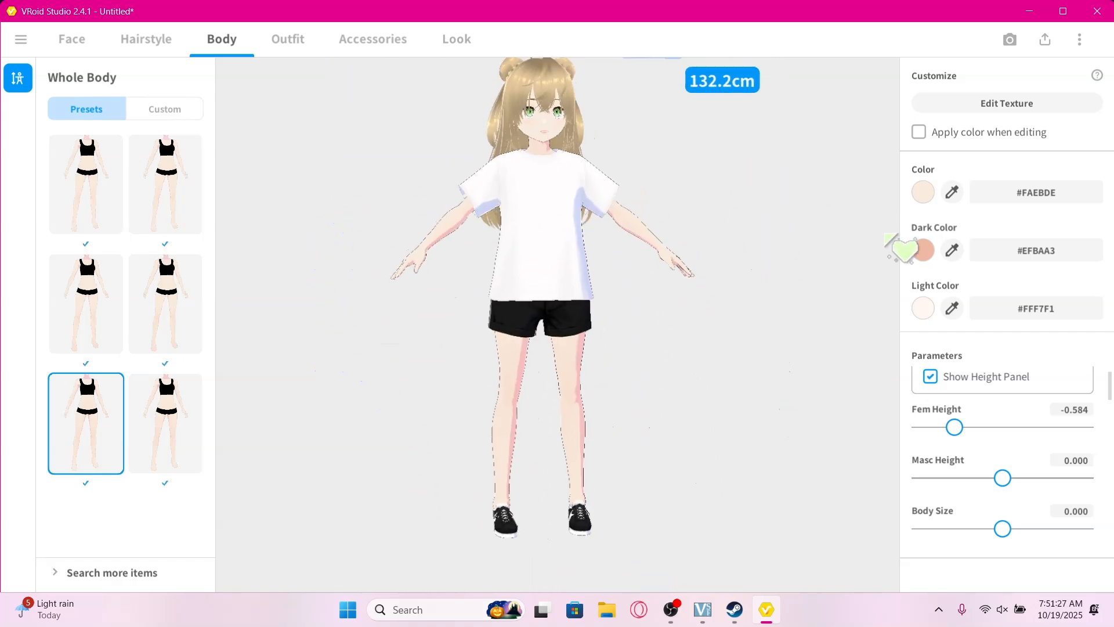
# Look through the head, neck, shoulder, chest and arm parameters of the body
pyautogui.scroll(-3, 1044, 406)
pyautogui.scroll(-5, 1044, 429)
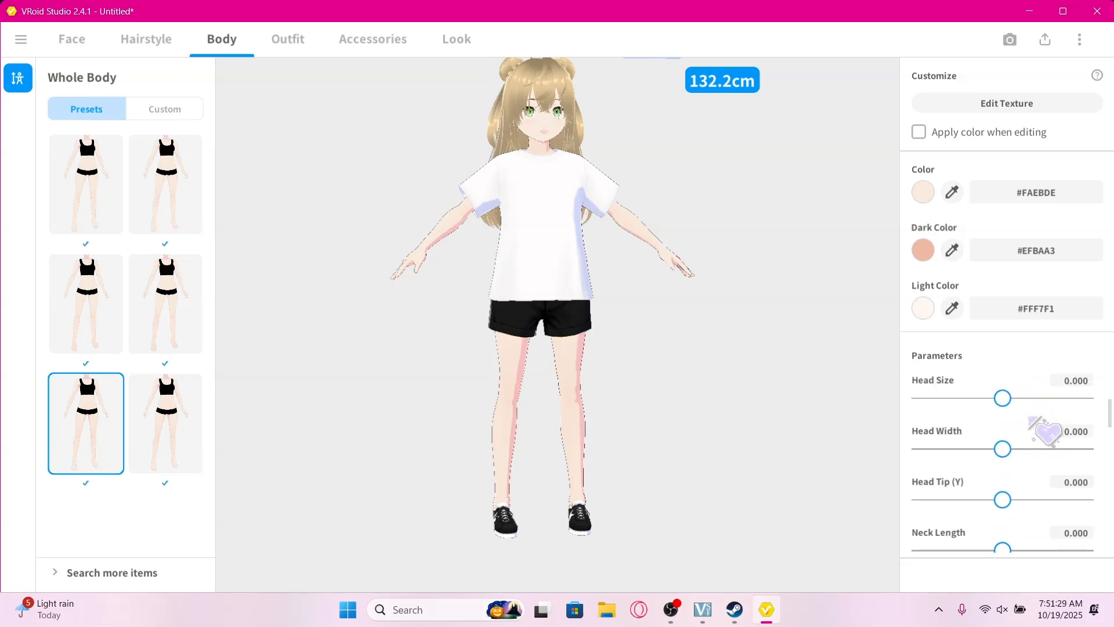
pyautogui.scroll(-4, 1044, 430)
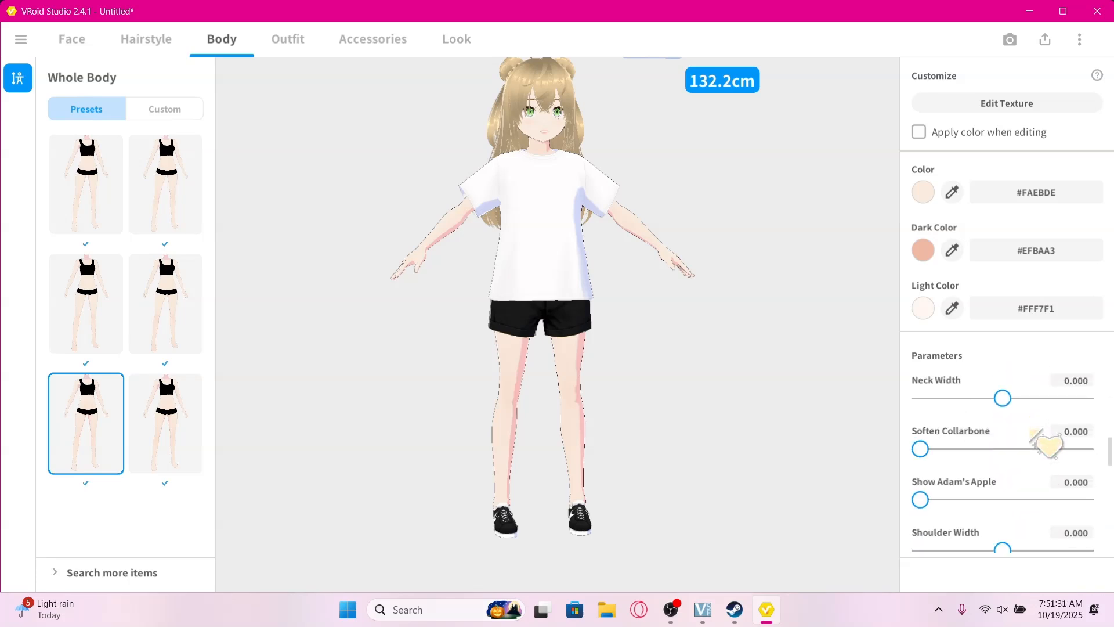
pyautogui.moveTo(1034, 492); pyautogui.dragTo(991, 492)
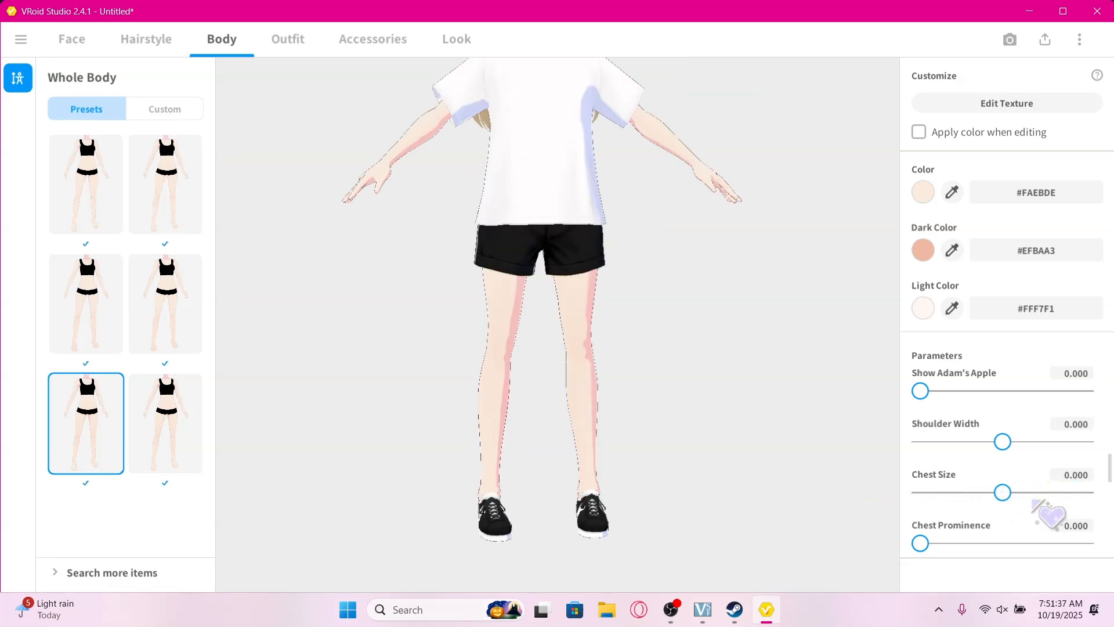
pyautogui.moveTo(798, 367)
pyautogui.mouseDown(button='right')
pyautogui.moveTo(794, 388)
pyautogui.moveTo(793, 368)
pyautogui.mouseUp(button='right')
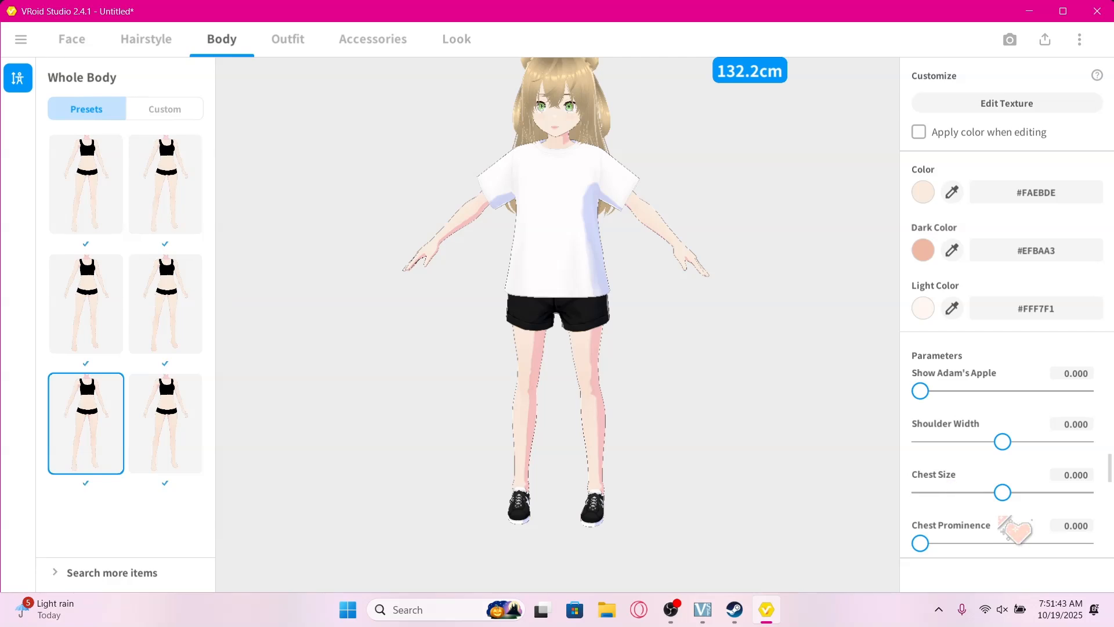
pyautogui.scroll(-4, 1016, 513)
pyautogui.scroll(-1, 1026, 507)
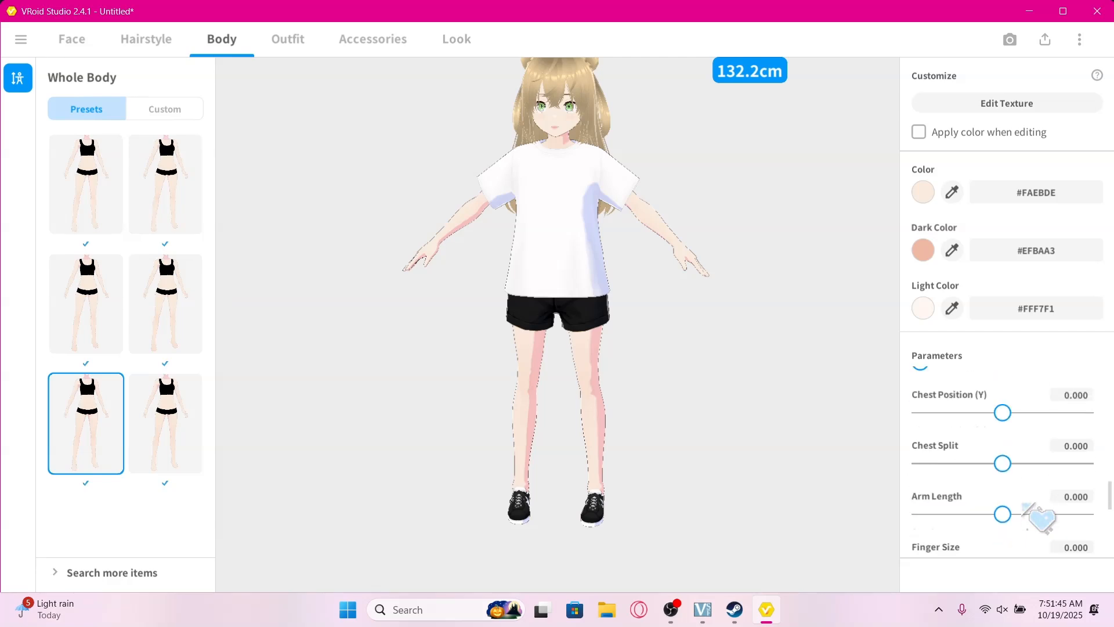
# Try out different Arm Length and Finger Size values on the body, reverting each change
pyautogui.moveTo(1008, 514); pyautogui.dragTo(527, 543)
pyautogui.hotkey('ctrl', 'z')
pyautogui.scroll(-2, 951, 466)
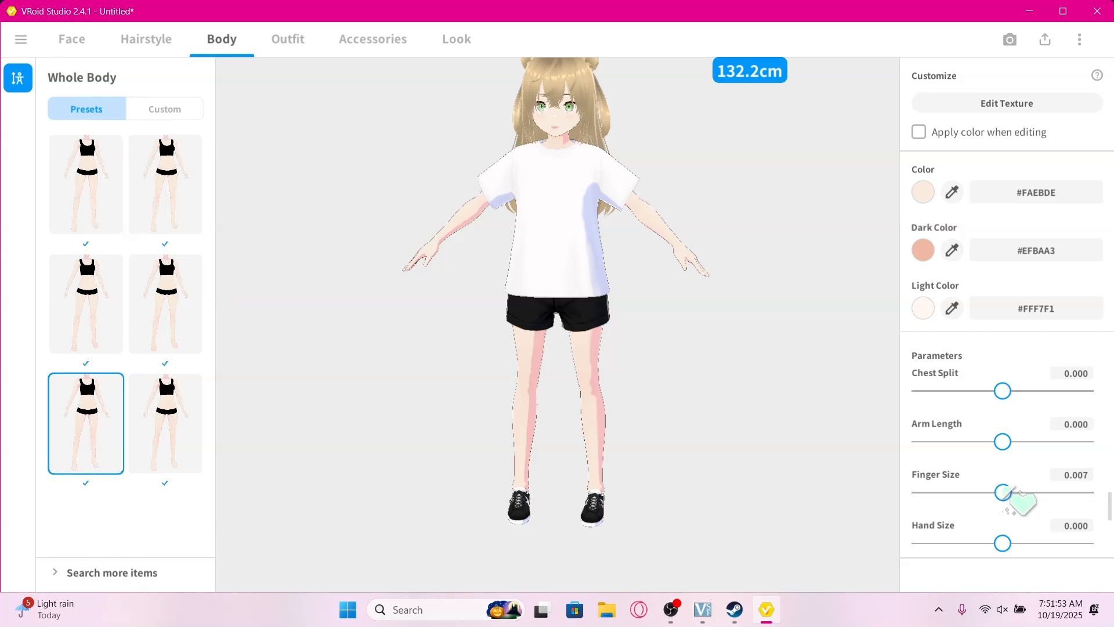
pyautogui.moveTo(1010, 493); pyautogui.dragTo(1109, 493)
pyautogui.moveTo(1039, 503); pyautogui.dragTo(853, 506)
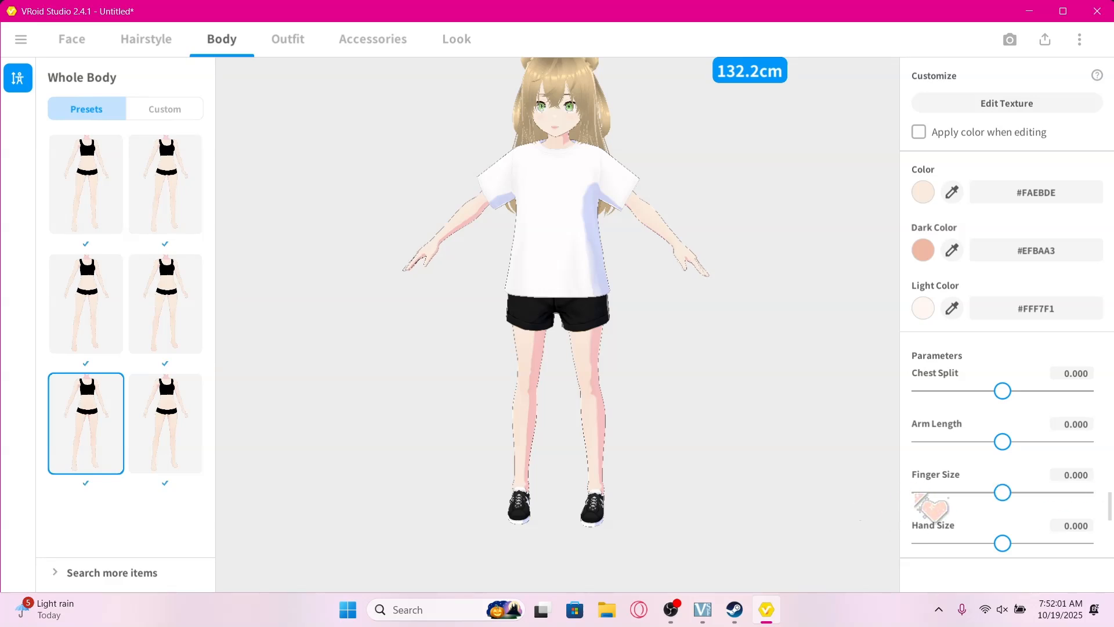
# Try Hand Size at 1.000 and Torso Length at 1.000, undoing each change
pyautogui.scroll(-2, 984, 496)
pyautogui.moveTo(1003, 471); pyautogui.dragTo(1109, 481)
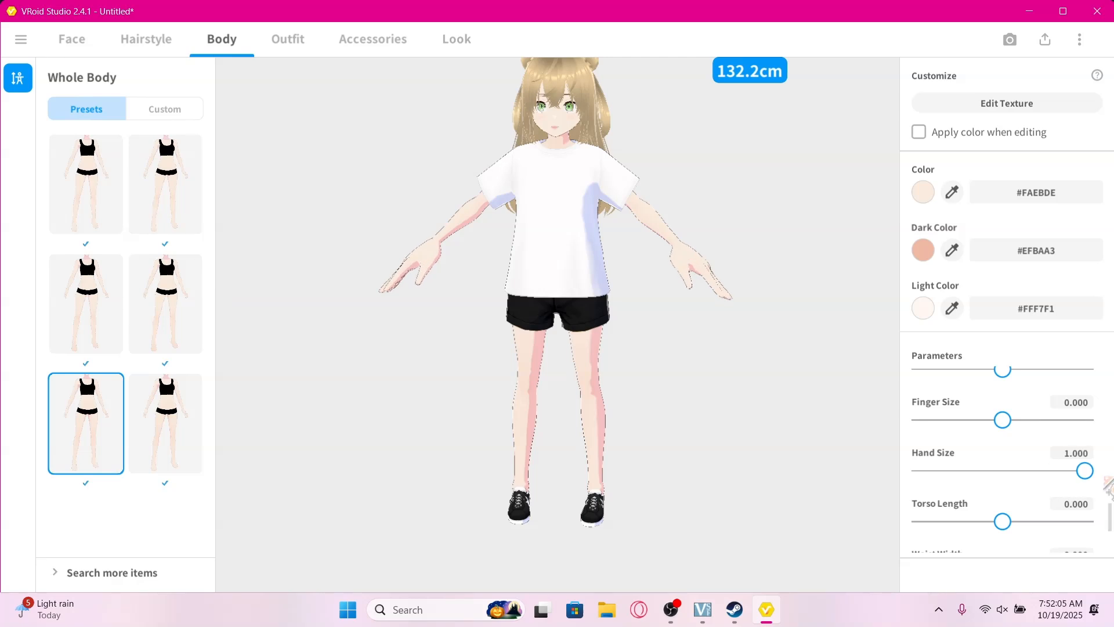
pyautogui.hotkey('ctrl', 'z')
pyautogui.scroll(-1, 1062, 516)
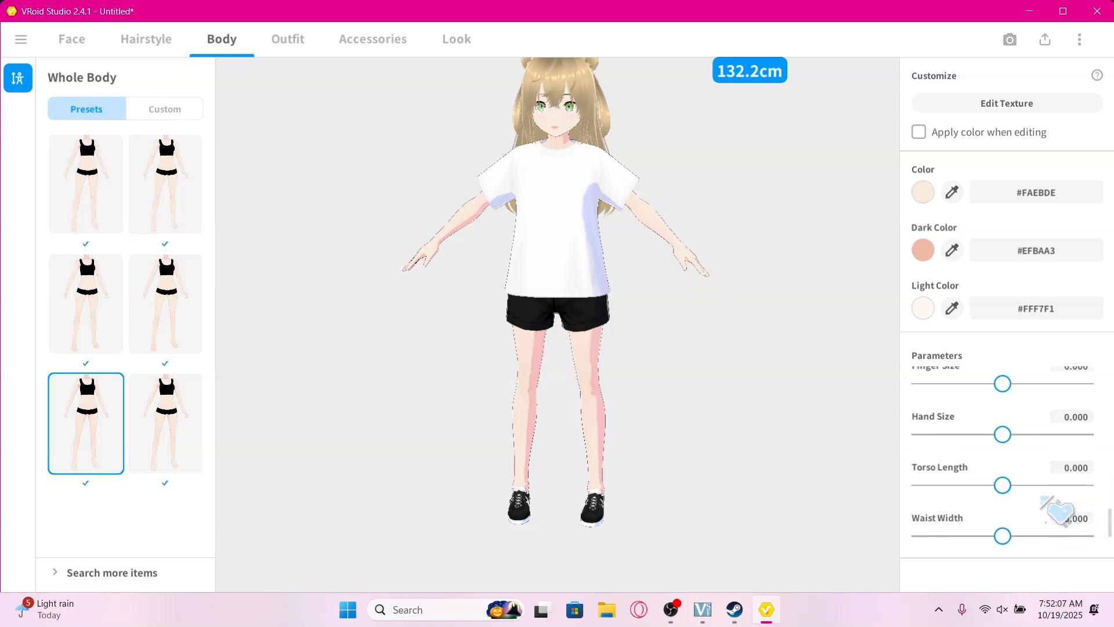
pyautogui.moveTo(1003, 485); pyautogui.dragTo(1102, 499)
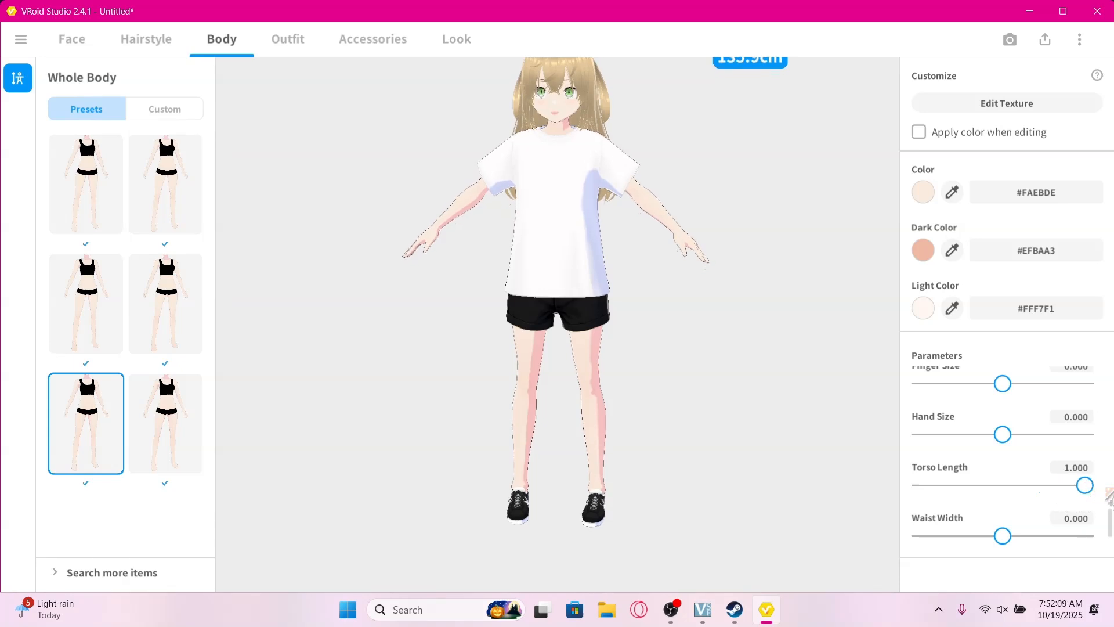
pyautogui.hotkey('ctrl', 'z')
# Try Waist Width at 1.000 and Leg Length at its maximum, undoing each change
pyautogui.scroll(-2, 1069, 525)
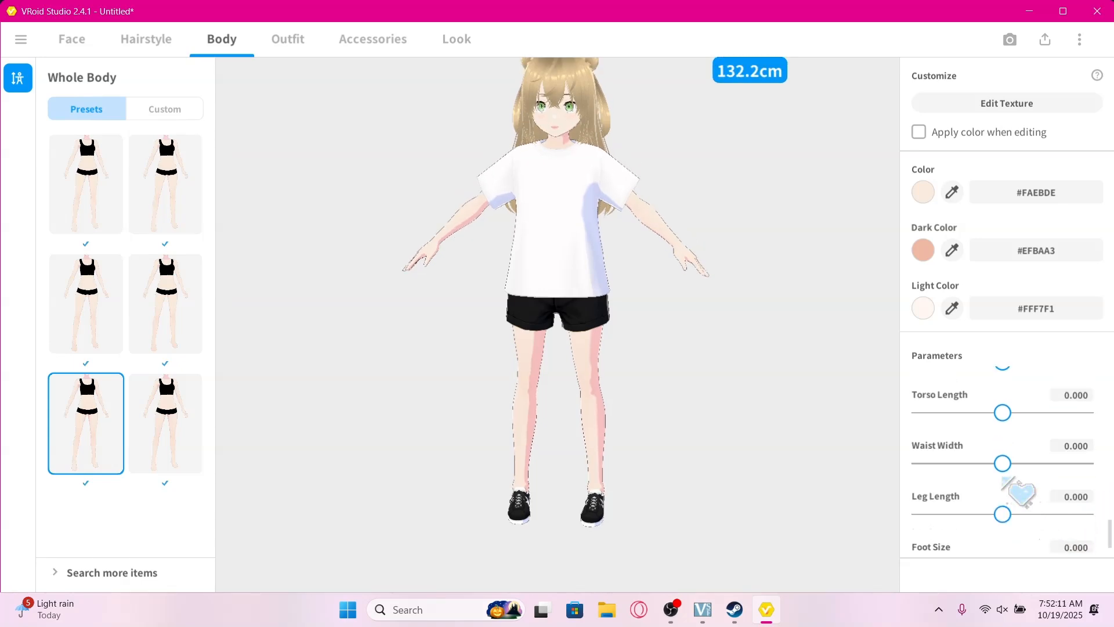
pyautogui.moveTo(1003, 479); pyautogui.dragTo(1104, 478)
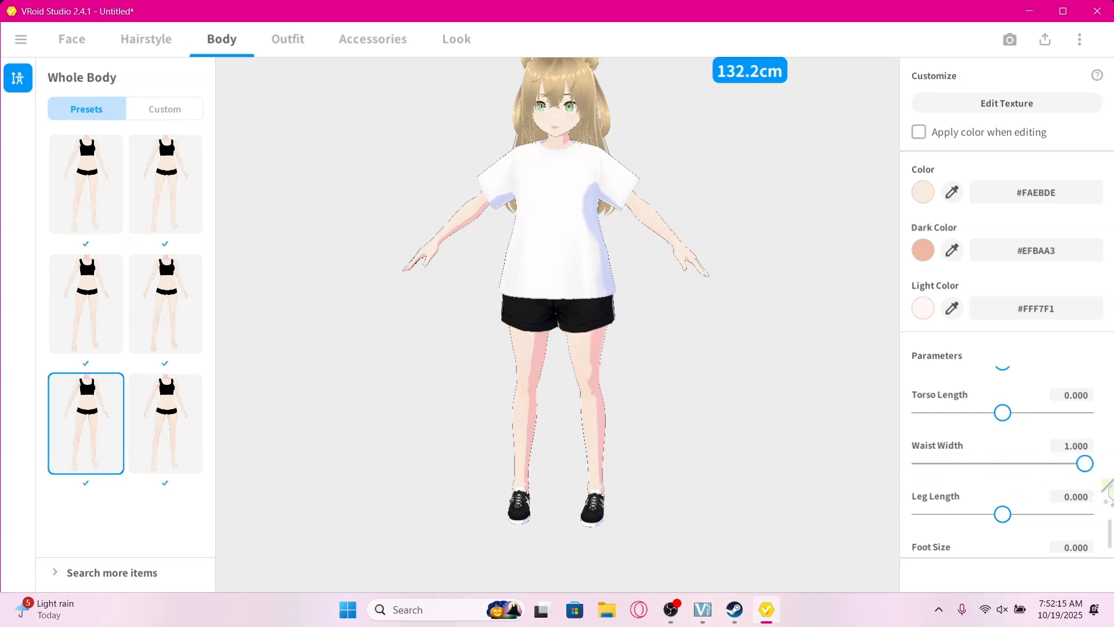
pyautogui.hotkey('ctrl', 'z')
pyautogui.scroll(-1, 1071, 491)
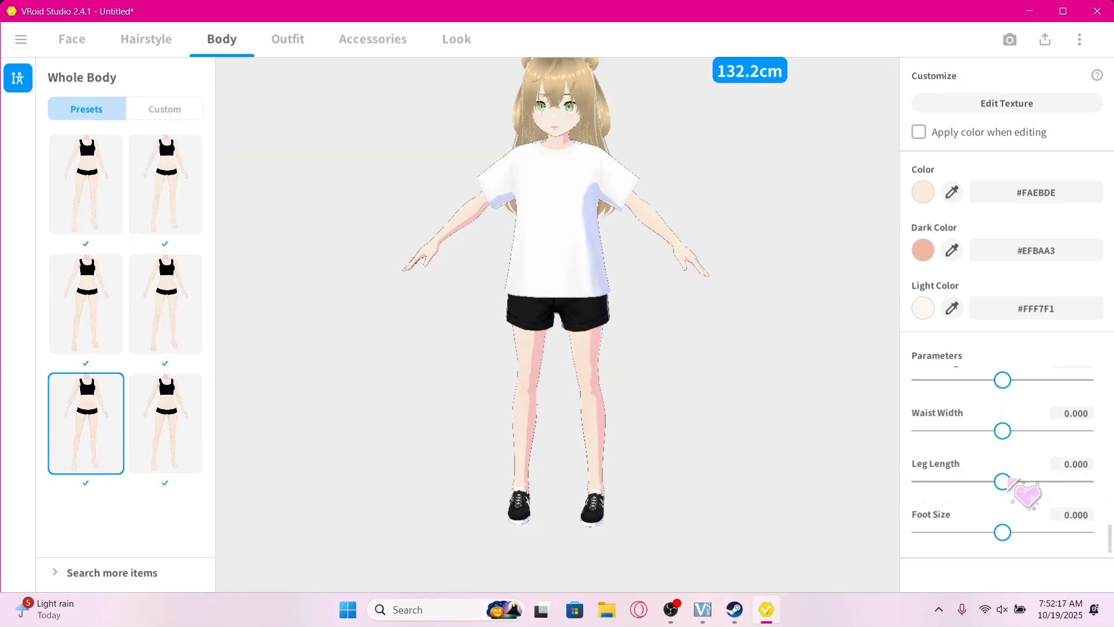
pyautogui.moveTo(1003, 481); pyautogui.dragTo(1111, 479)
pyautogui.hotkey('ctrl', 'z')
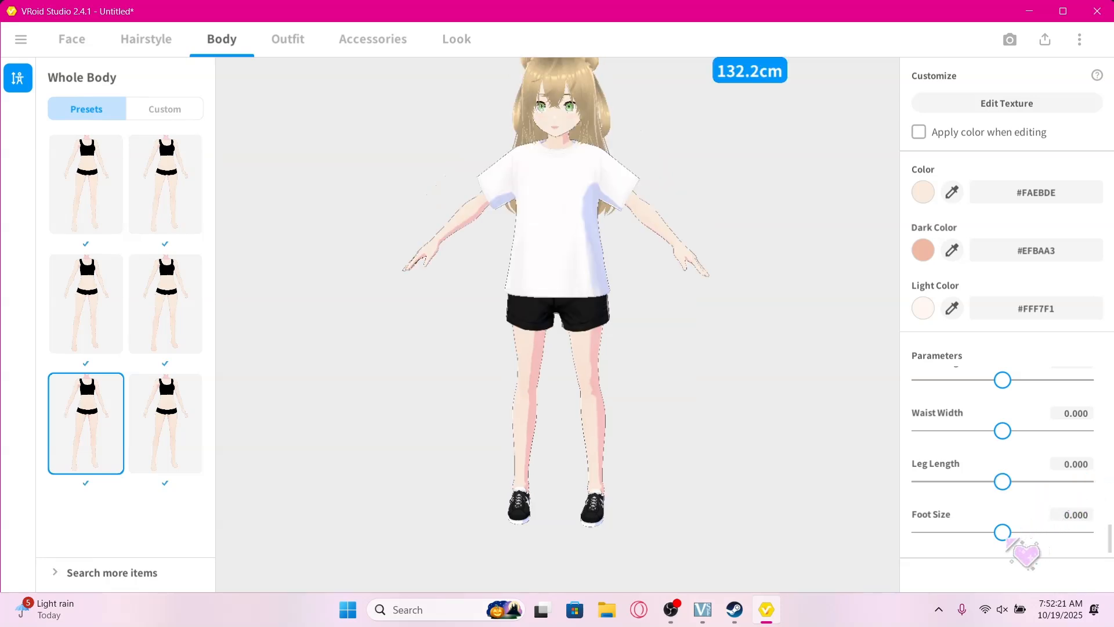
# Try Foot Size at 1.000 on the body, undoing the change
pyautogui.moveTo(1003, 533); pyautogui.dragTo(1088, 533)
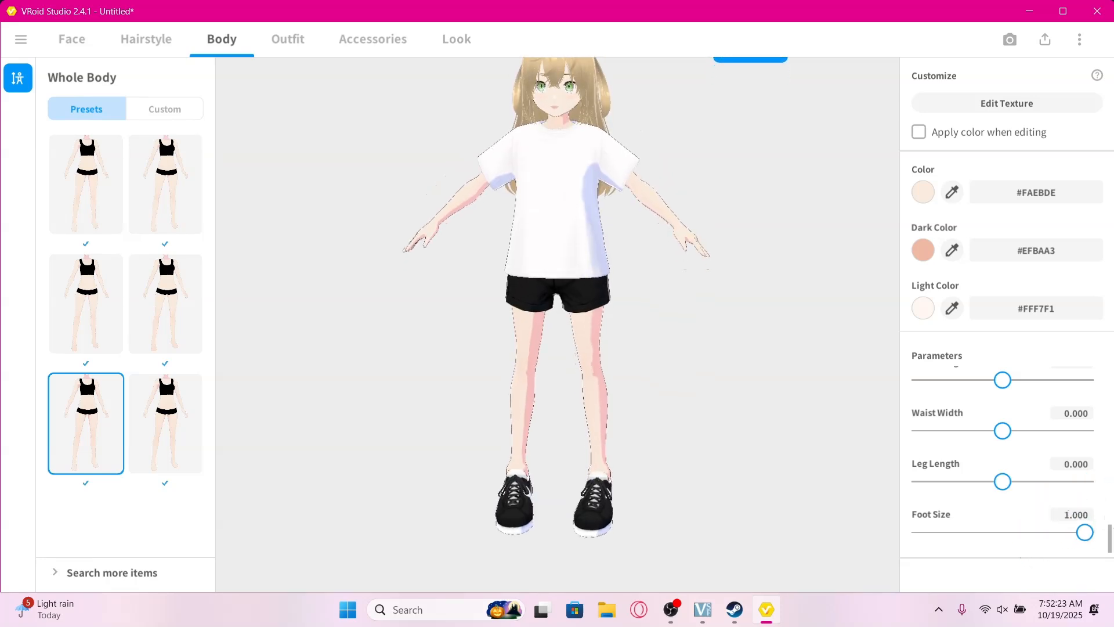
pyautogui.hotkey('ctrl', 'z')
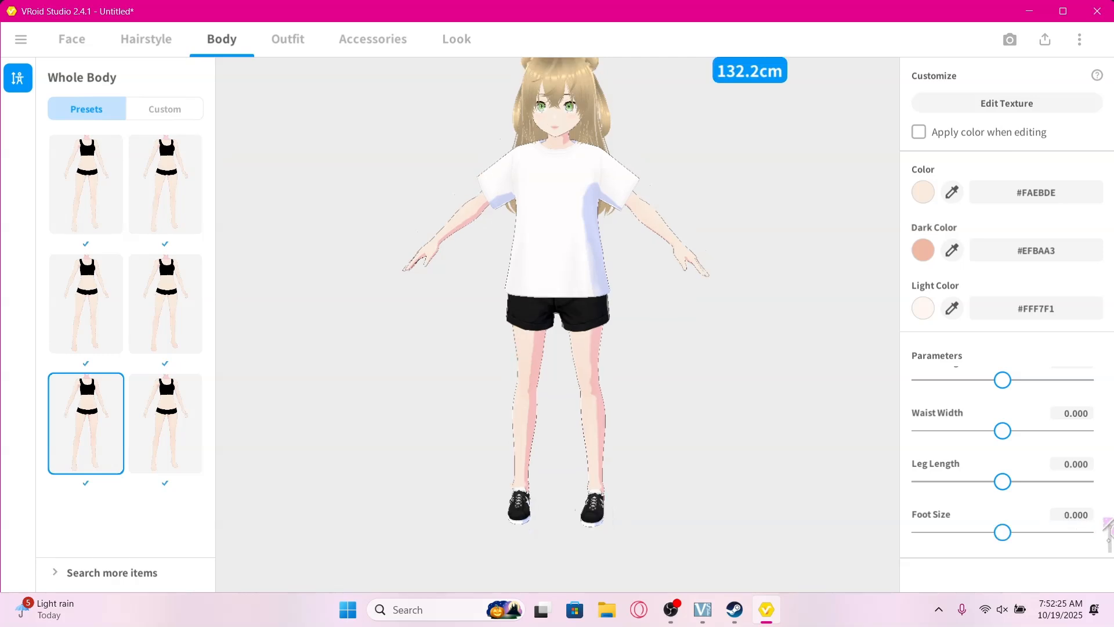
# Browse the whole-set outfits and try the white sleeveless dress with white boots on the character
pyautogui.click(284, 39)
pyautogui.scroll(-1, 140, 325)
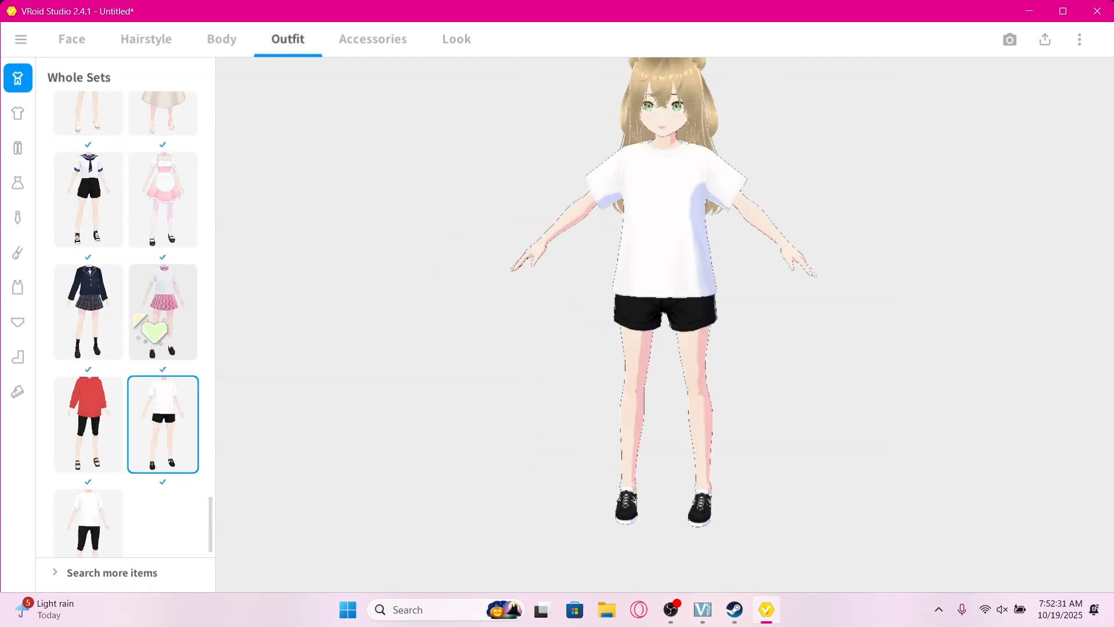
pyautogui.scroll(-10, 142, 322)
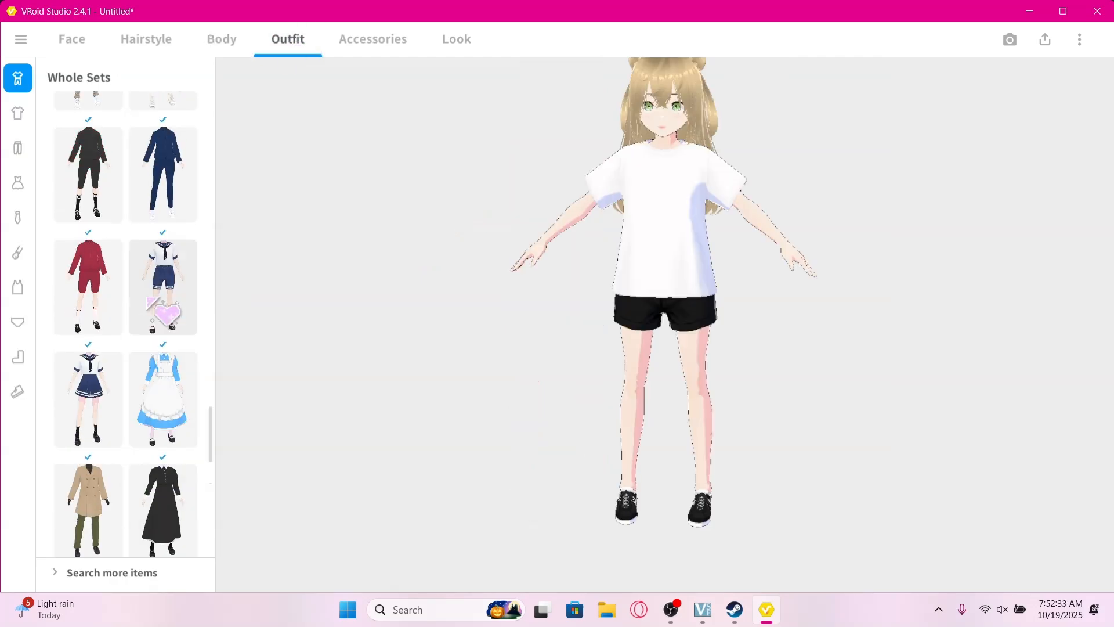
pyautogui.scroll(-15, 147, 299)
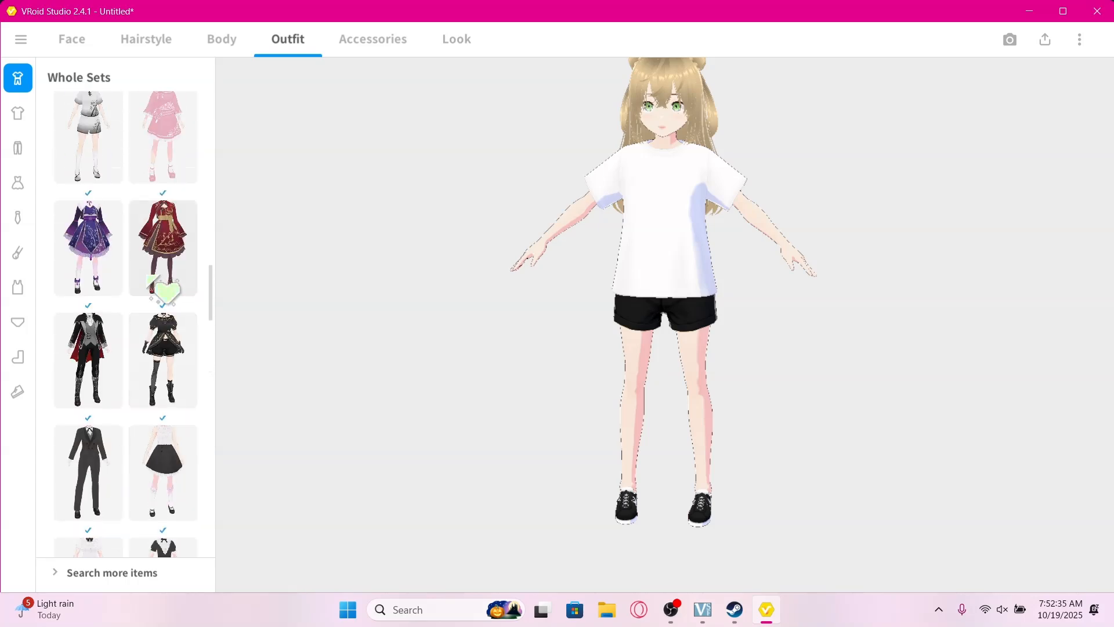
pyautogui.scroll(-15, 165, 293)
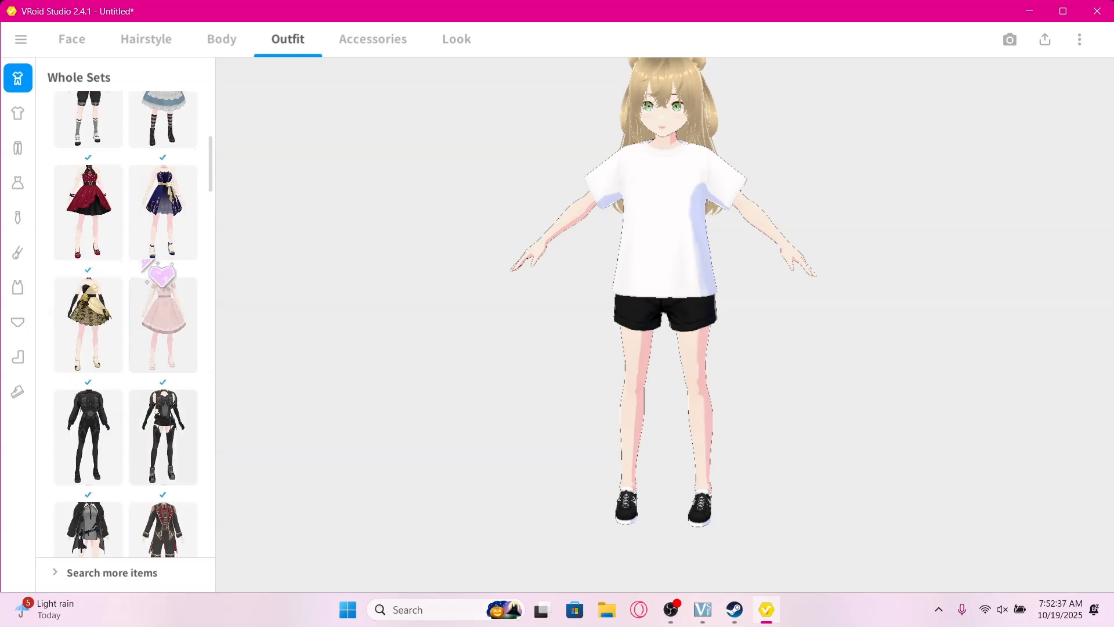
pyautogui.scroll(5, 152, 269)
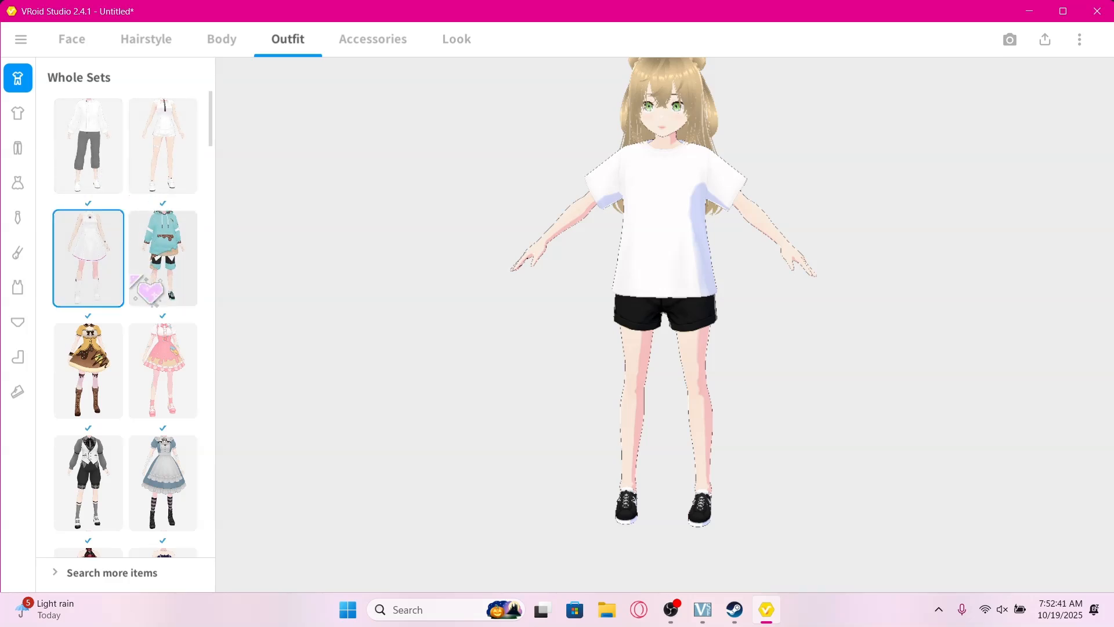
# Try the pink long-sleeved top with floral embroidery from the Tops presets on the character
pyautogui.click(18, 113)
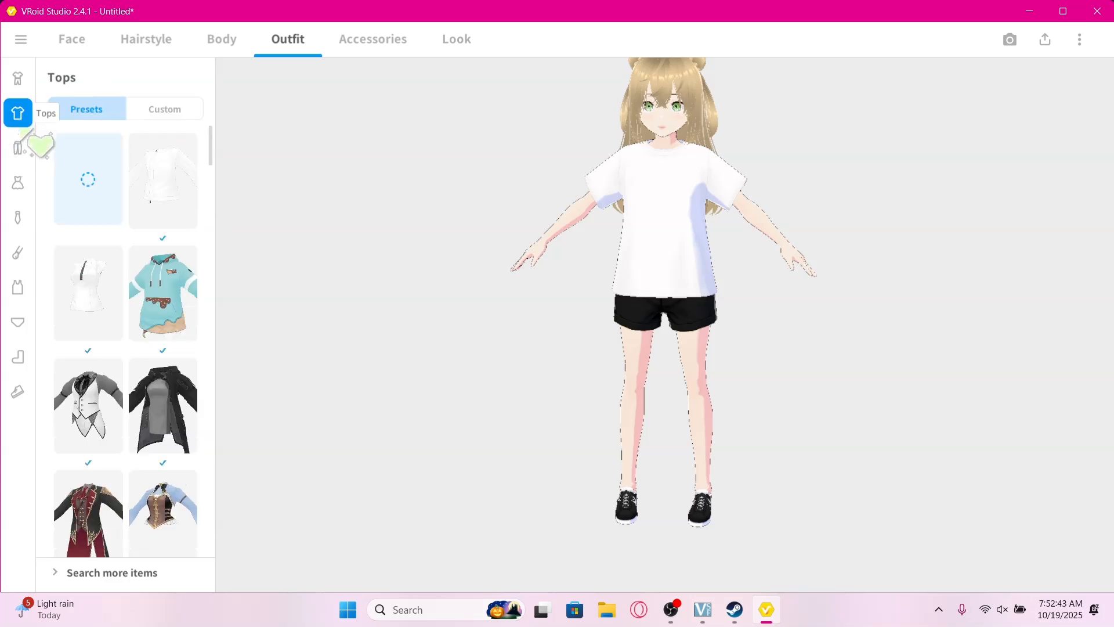
pyautogui.click(71, 290)
pyautogui.scroll(-5, 93, 290)
pyautogui.scroll(-8, 122, 296)
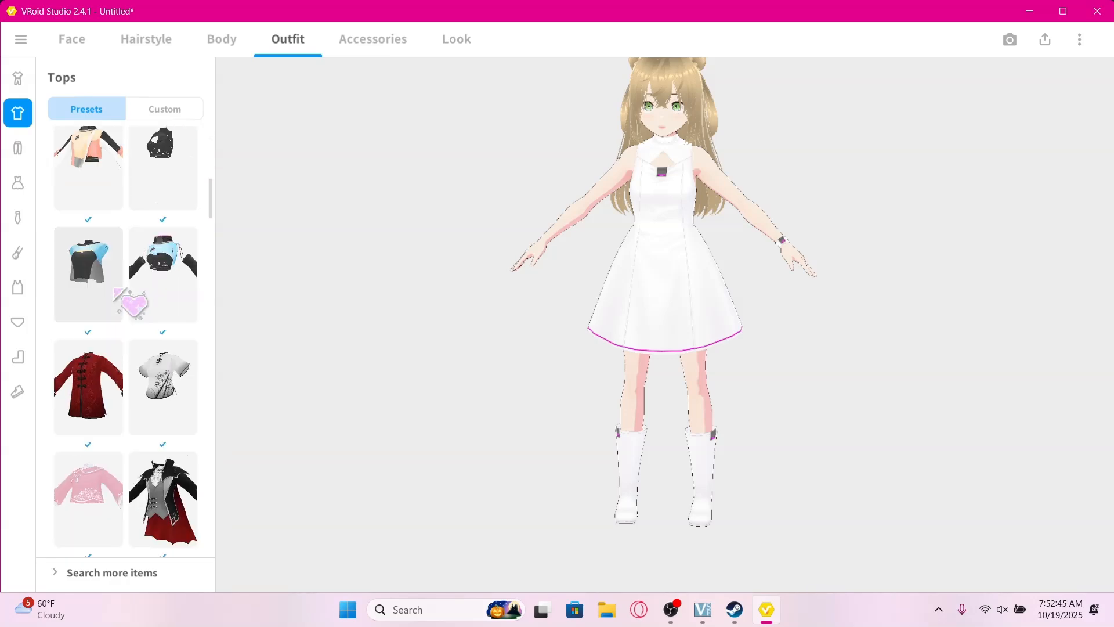
pyautogui.click(104, 335)
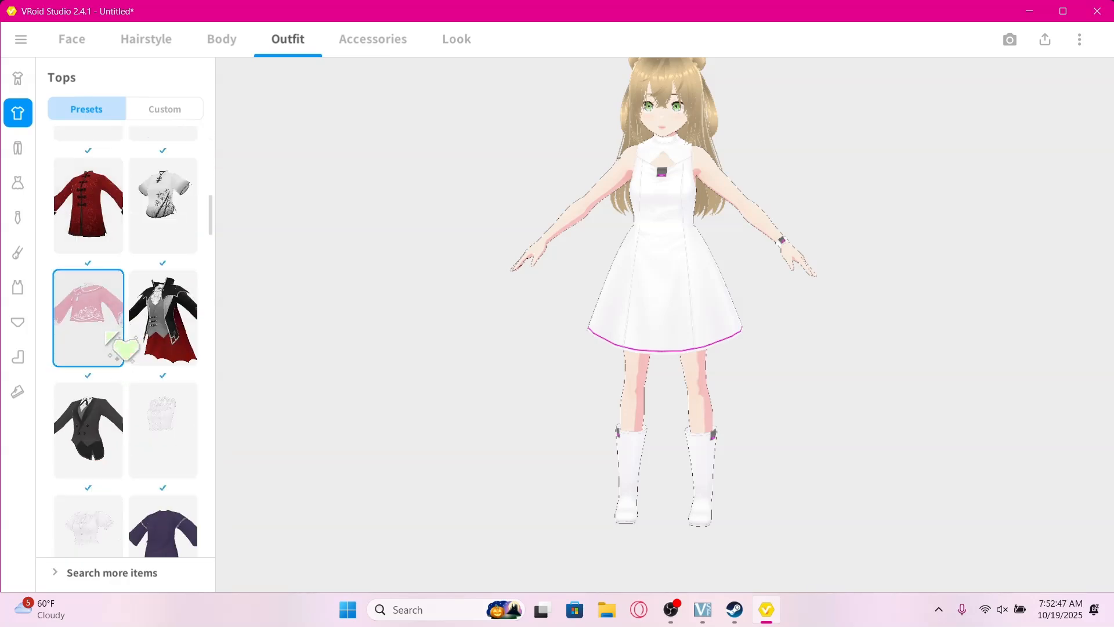
# Remove the pink top and dress the character in the whole set with the white long-sleeved top and grey cropped trousers
pyautogui.scroll(-5, 131, 409)
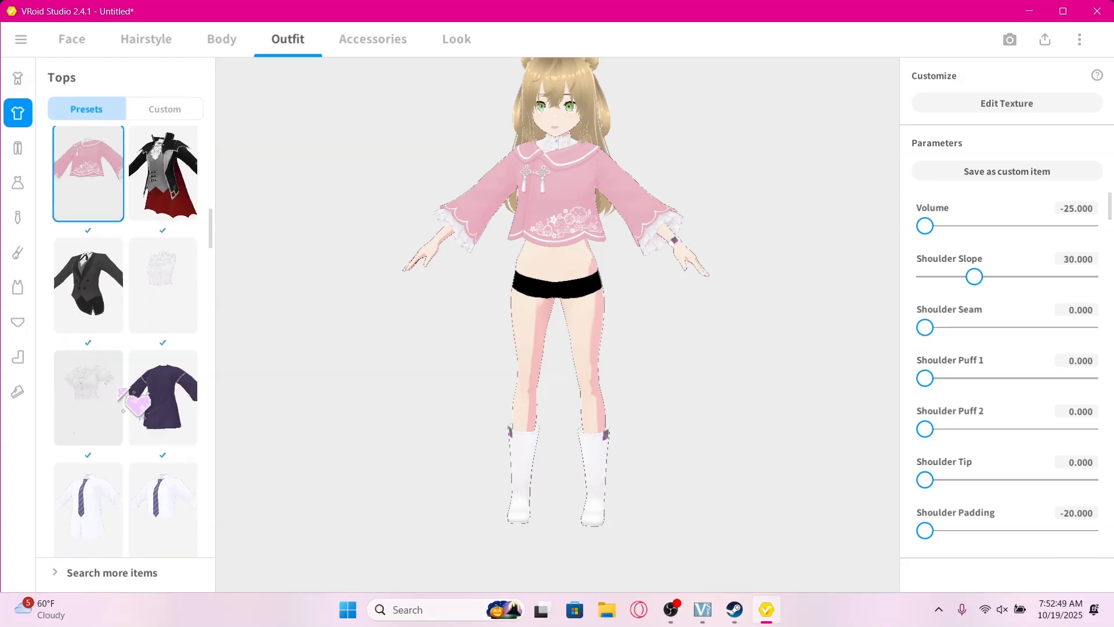
pyautogui.scroll(-3, 139, 412)
pyautogui.scroll(7, 145, 290)
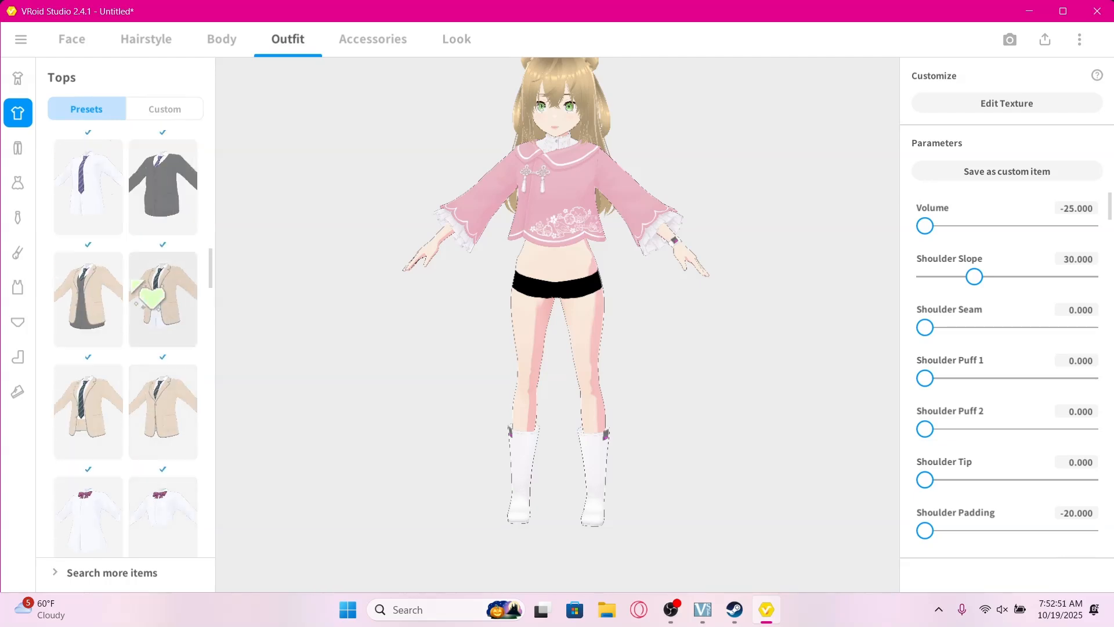
pyautogui.scroll(10, 146, 222)
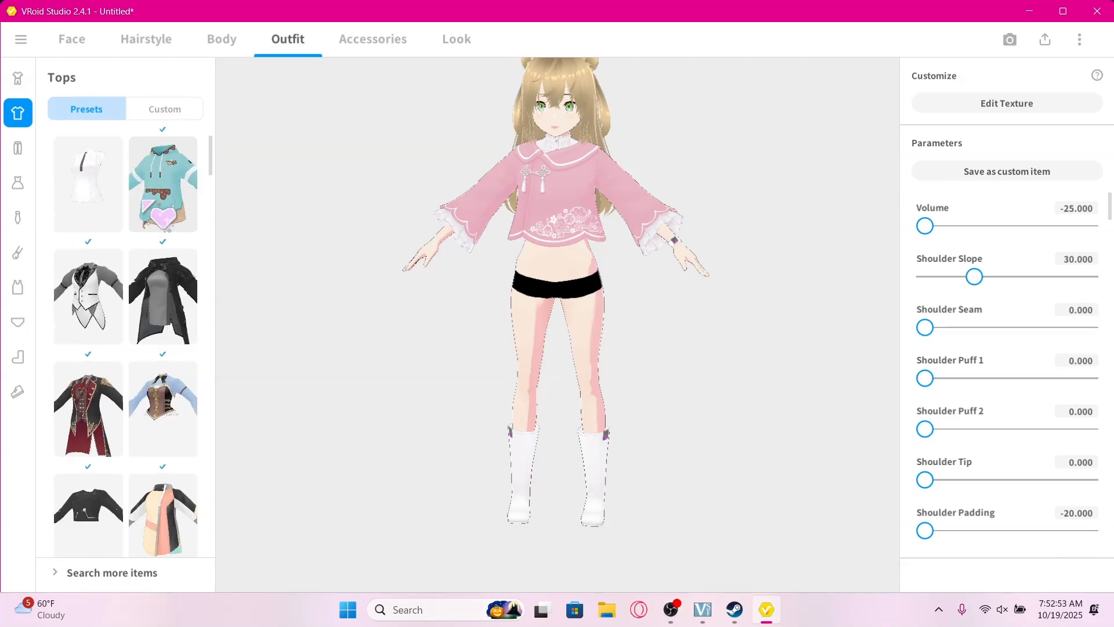
pyautogui.click(109, 201)
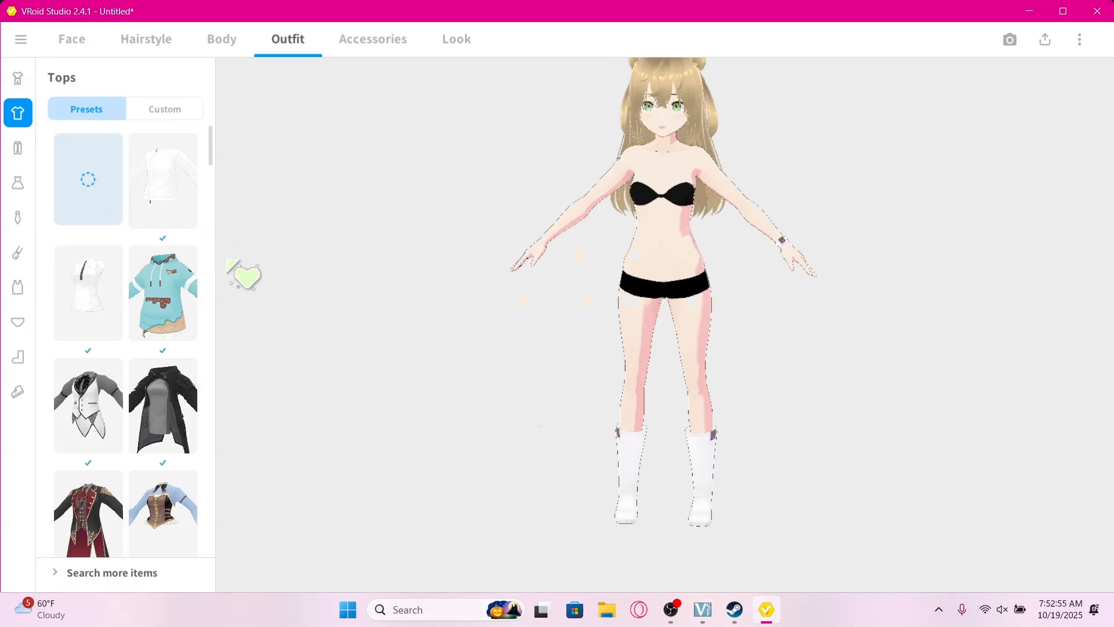
pyautogui.click(18, 79)
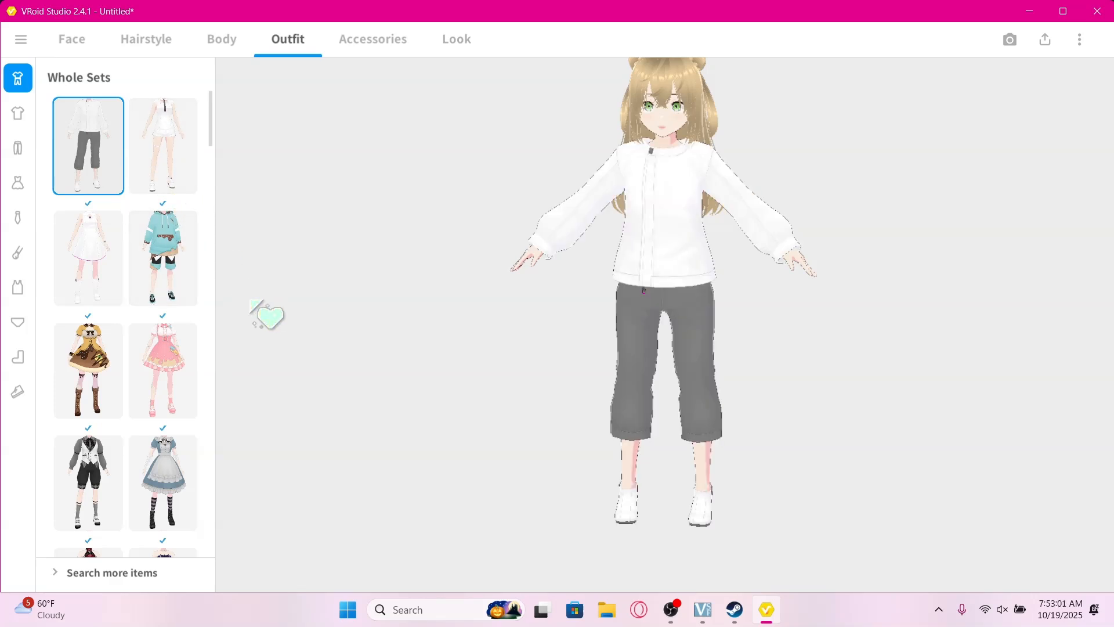
# Switch to the Opera browser and open the BOOTH marketplace at booth.pm
pyautogui.click(646, 606)
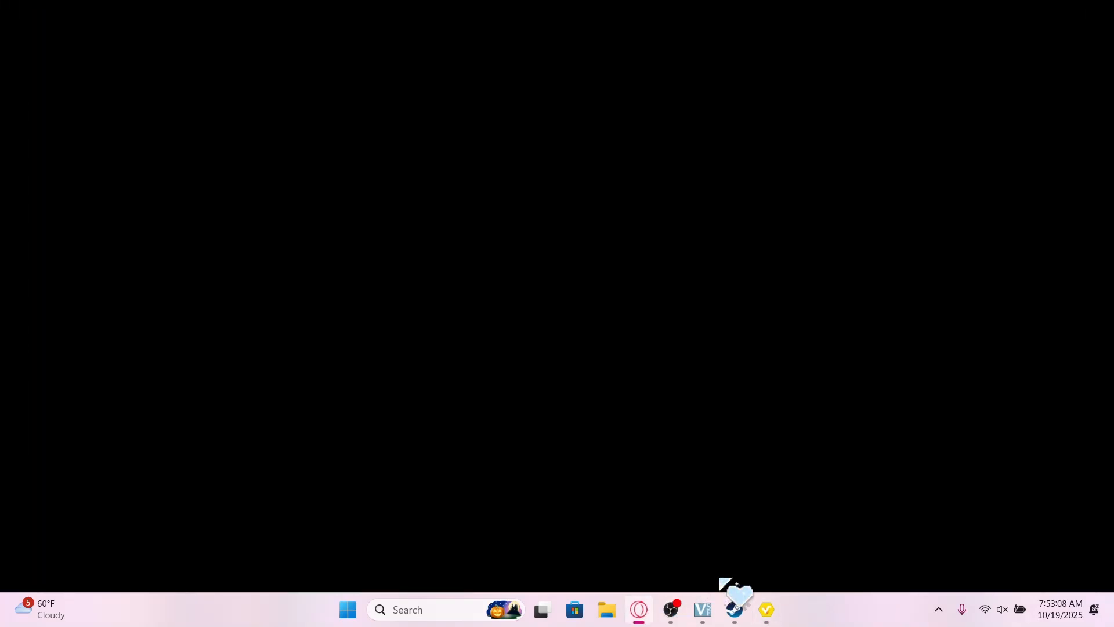
pyautogui.write('bo')
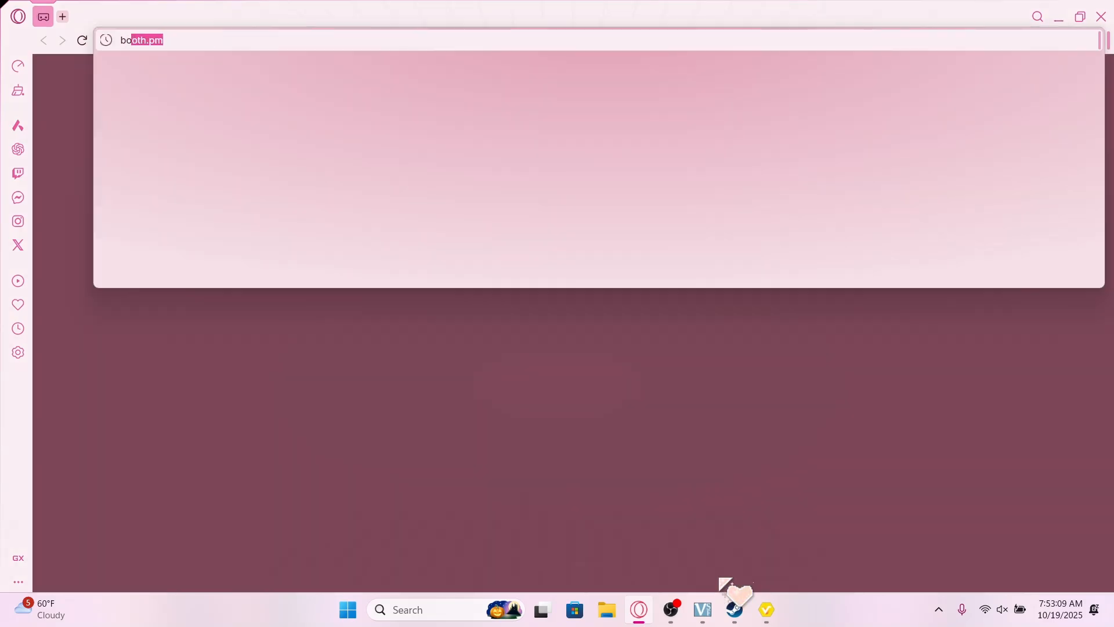
pyautogui.write('oth')
pyautogui.press('Return')
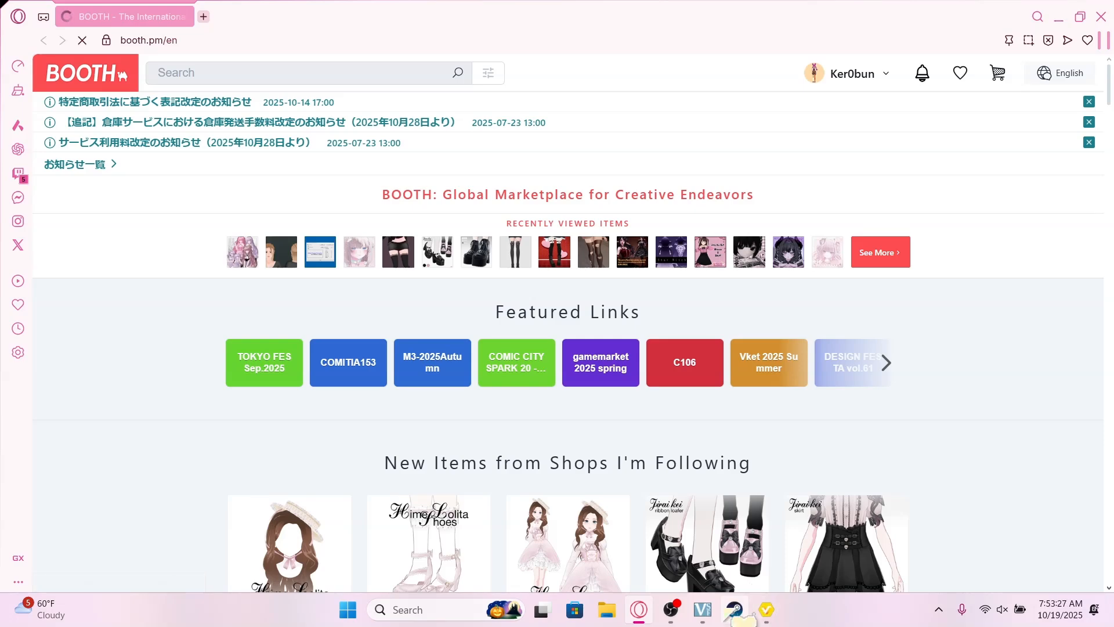
# Bring up the Steam window and close it to return to the BOOTH page
pyautogui.moveTo(735, 608)
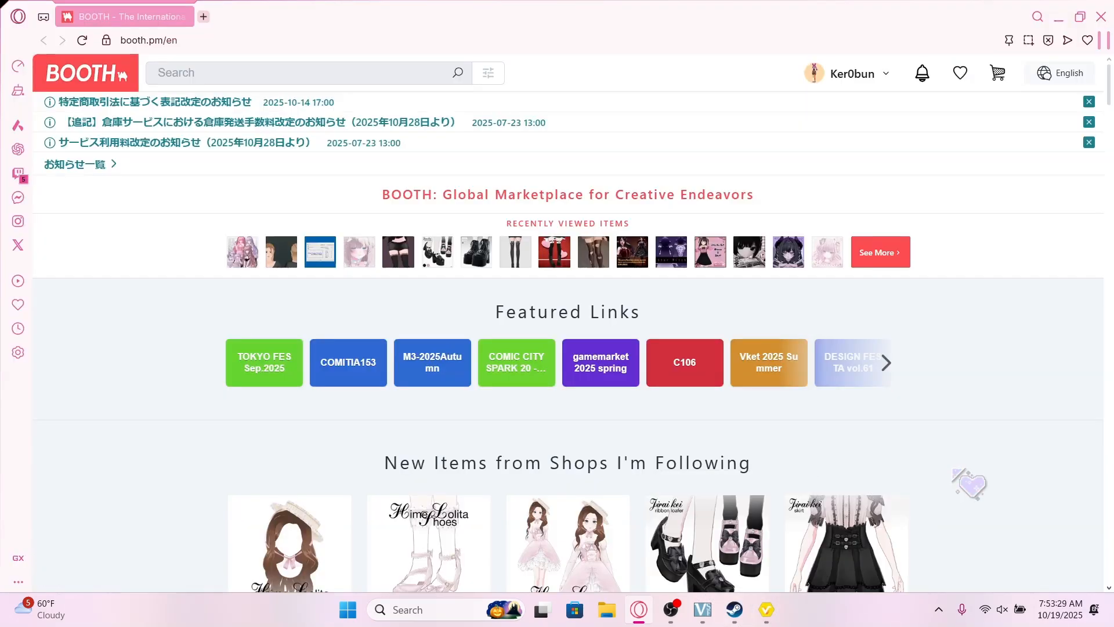
pyautogui.click(744, 606)
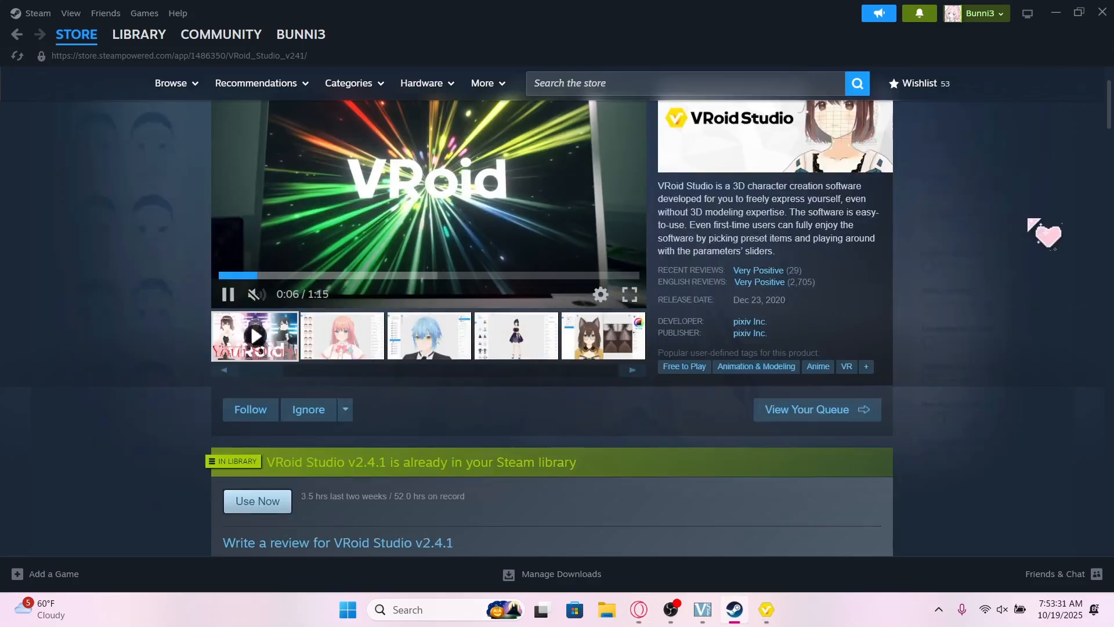
pyautogui.click(1102, 8)
# Search BOOTH for "clothes" and look over the first results
pyautogui.click(290, 72)
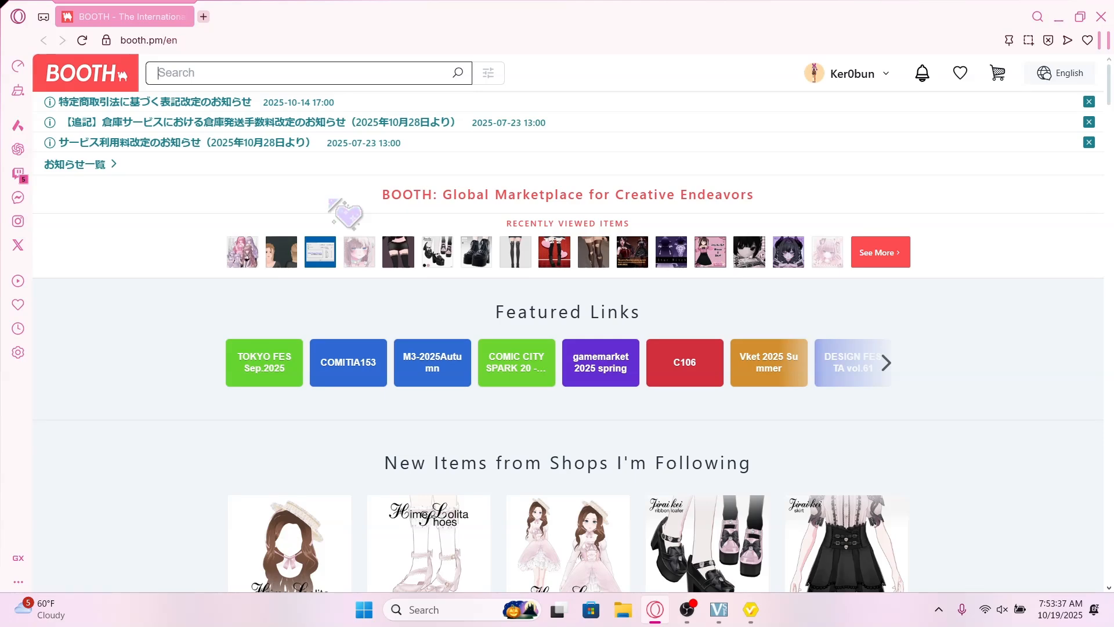
pyautogui.write('clothes')
pyautogui.press('Return')
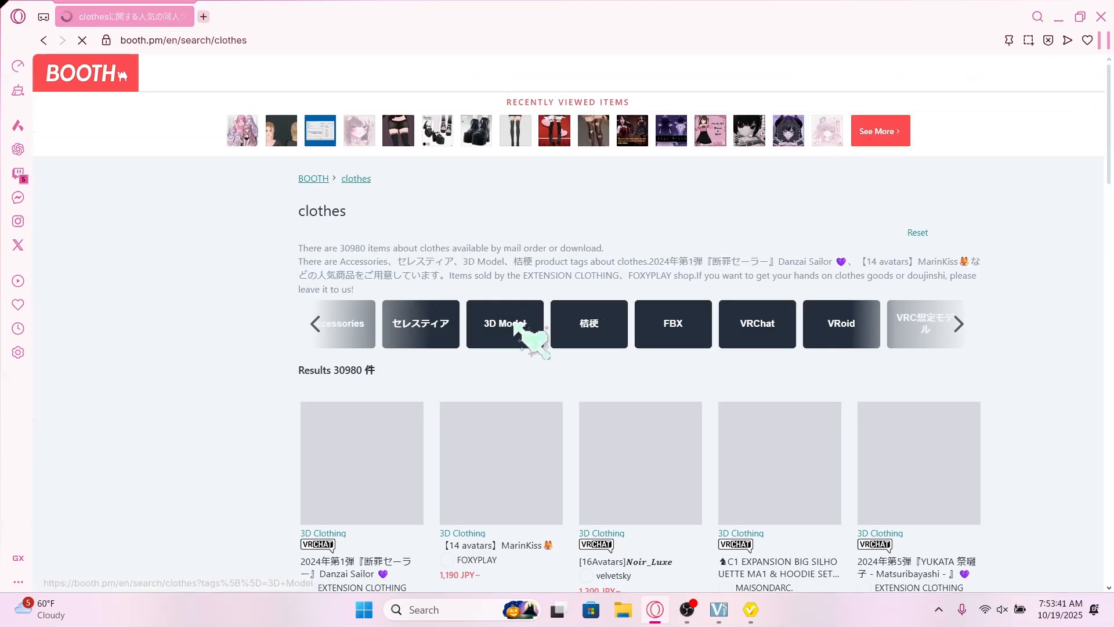
pyautogui.scroll(-1, 529, 323)
pyautogui.scroll(-1, 527, 323)
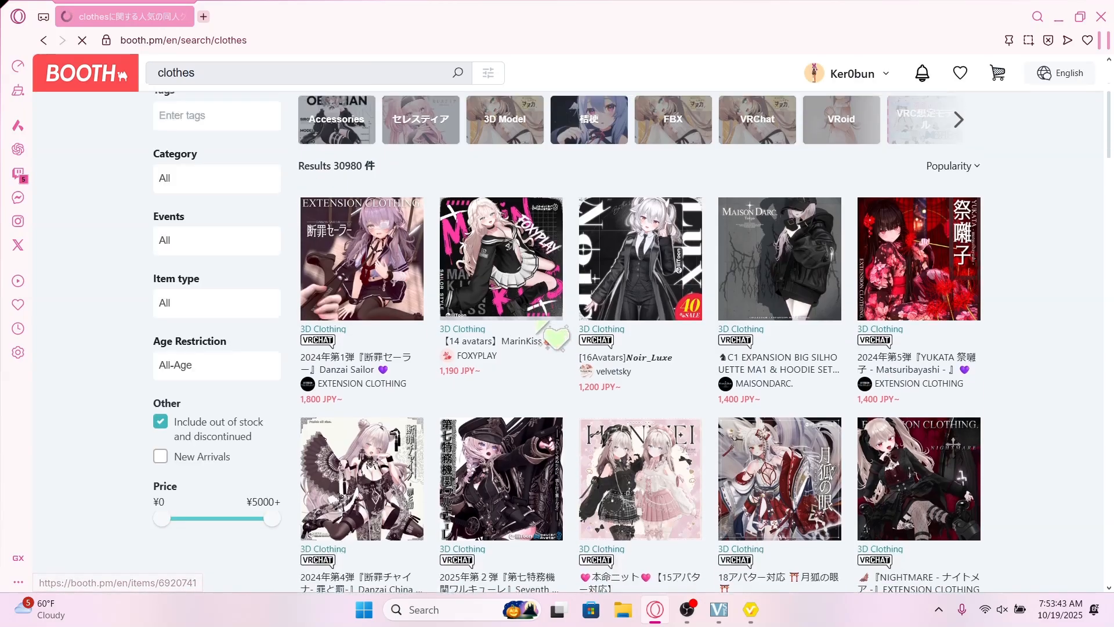
# Filter the clothes results to free items by setting the maximum price to ¥0
pyautogui.scroll(1, 526, 323)
pyautogui.scroll(3, 718, 272)
pyautogui.click(968, 214)
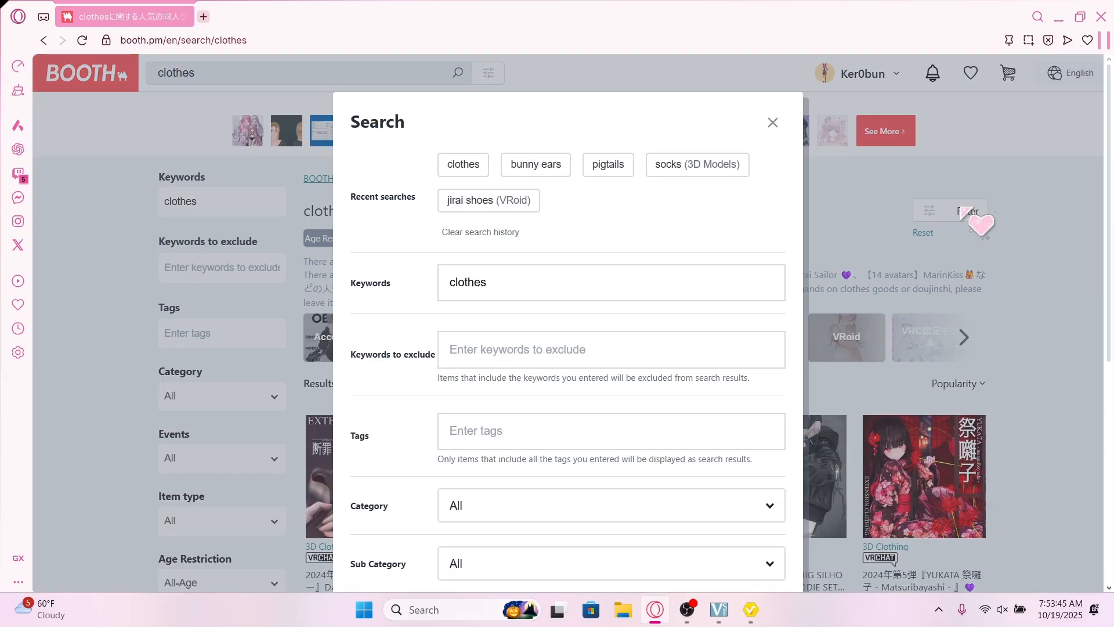
pyautogui.scroll(-4, 571, 308)
pyautogui.scroll(-2, 612, 310)
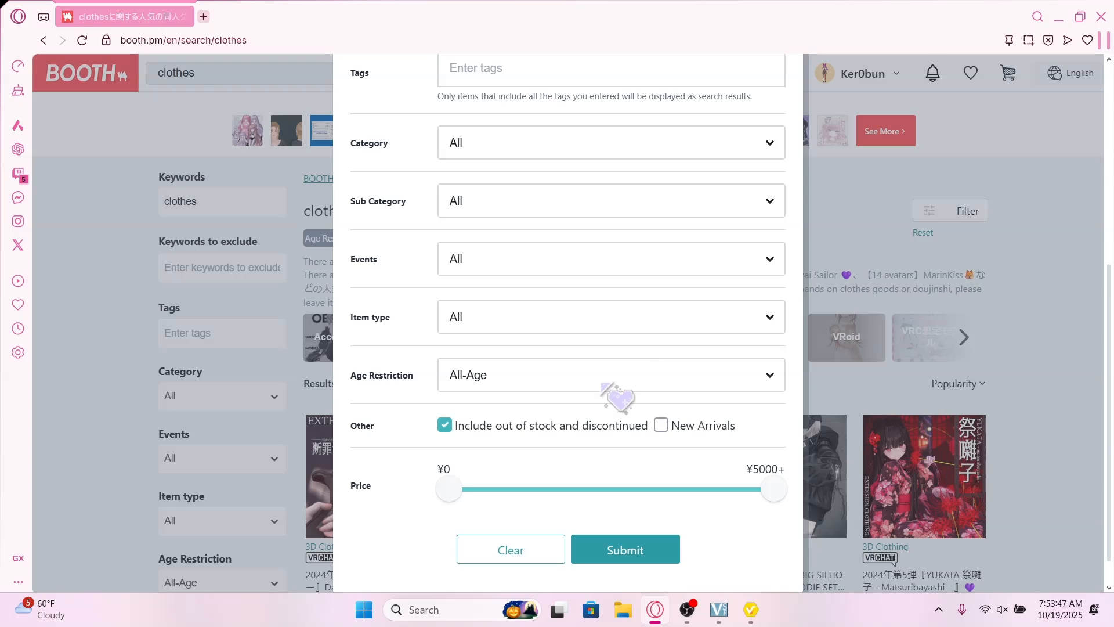
pyautogui.moveTo(765, 489); pyautogui.dragTo(395, 508)
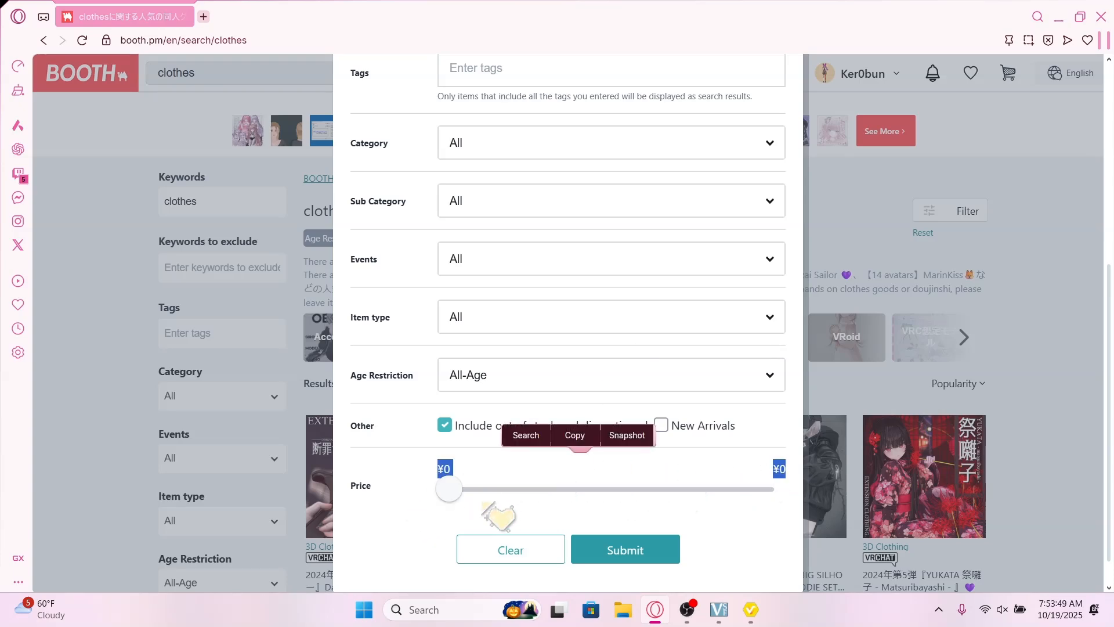
pyautogui.click(584, 548)
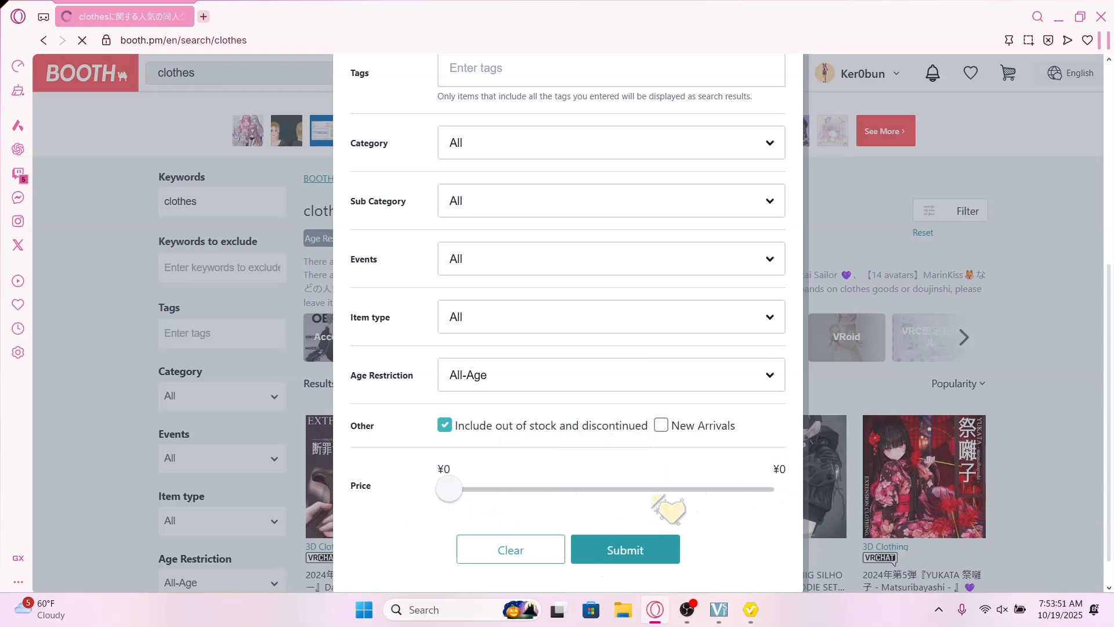
# Find the free black-and-white maid dress 【無料】地雷メイド【ソフィナ】 among the results and open its listing in a new tab
pyautogui.scroll(-5, 704, 385)
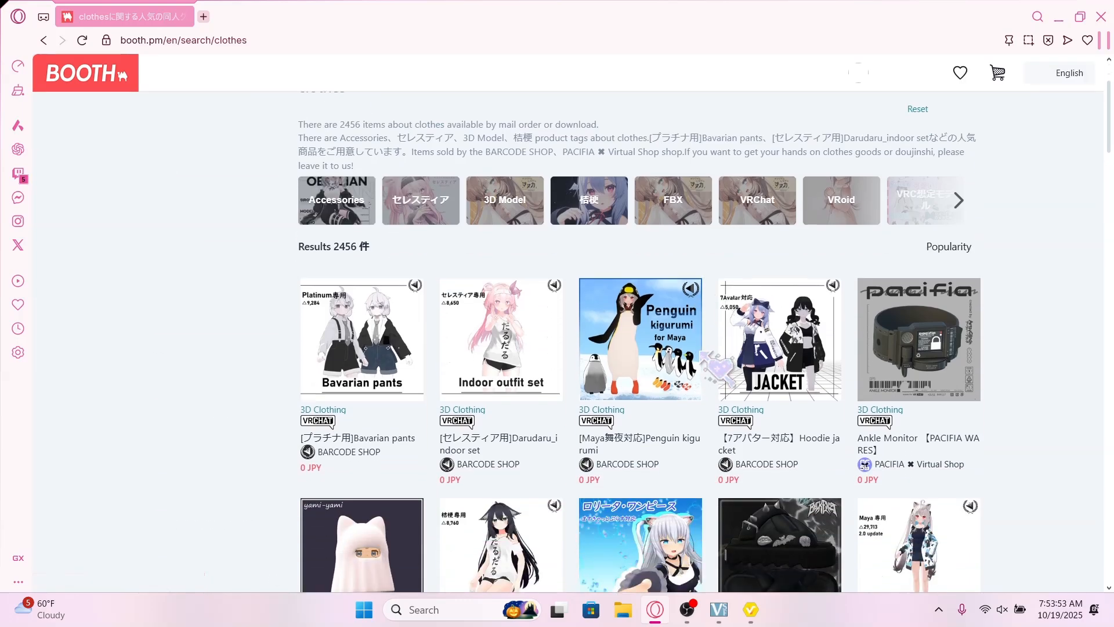
pyautogui.scroll(-5, 704, 348)
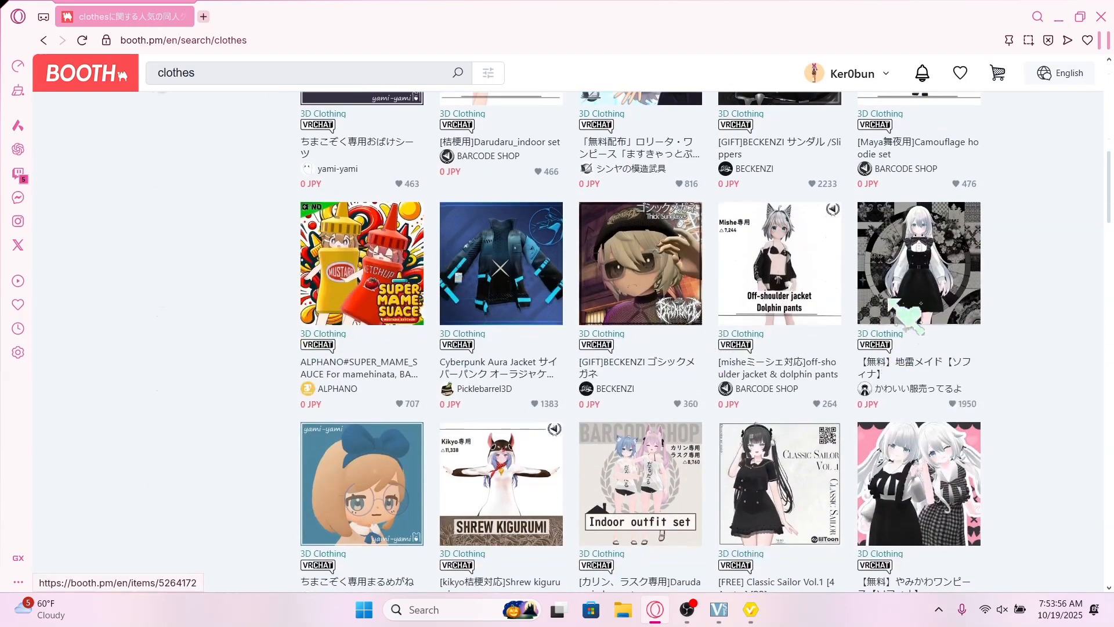
pyautogui.rightClick(890, 299)
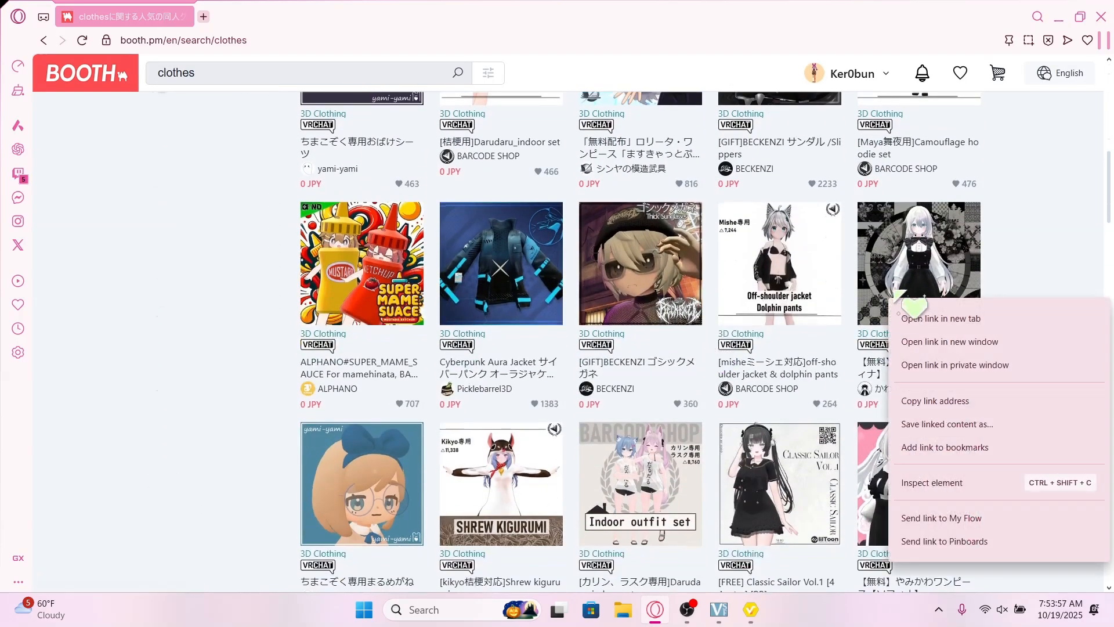
pyautogui.click(940, 307)
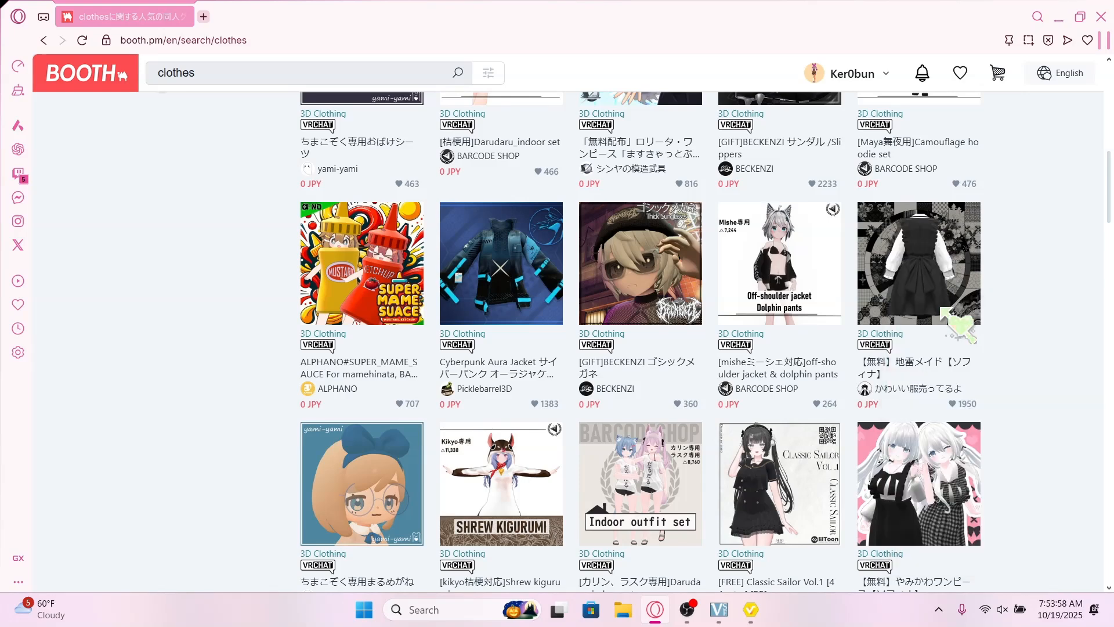
pyautogui.rightClick(910, 291)
pyautogui.click(853, 310)
pyautogui.click(256, 16)
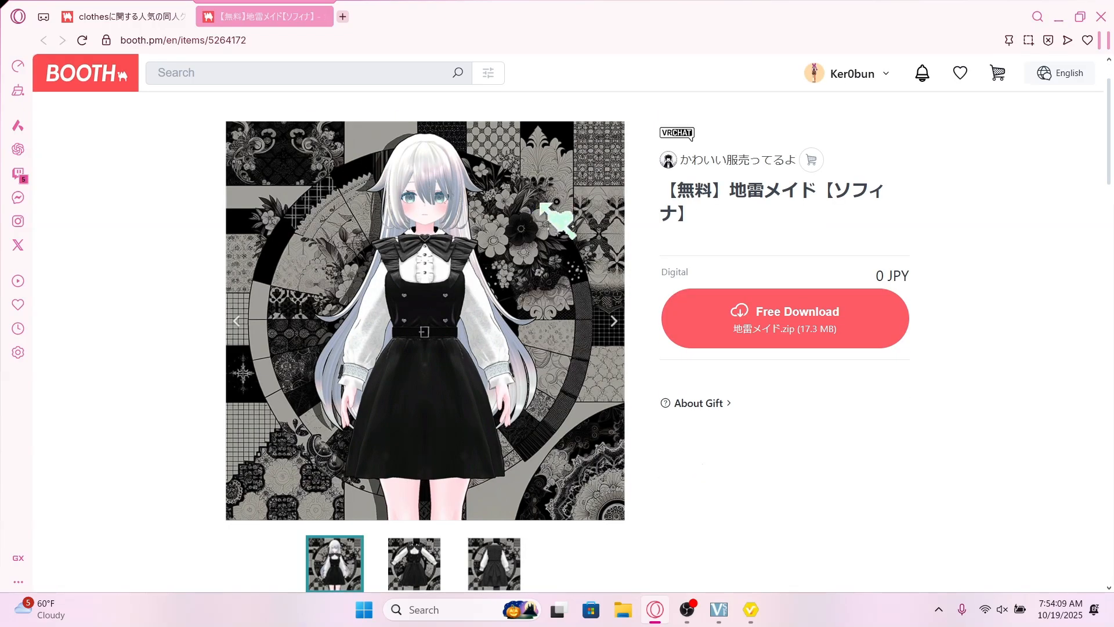
# Read the maid dress listing's description for its supported model, specifications and included file types
pyautogui.scroll(-4, 593, 217)
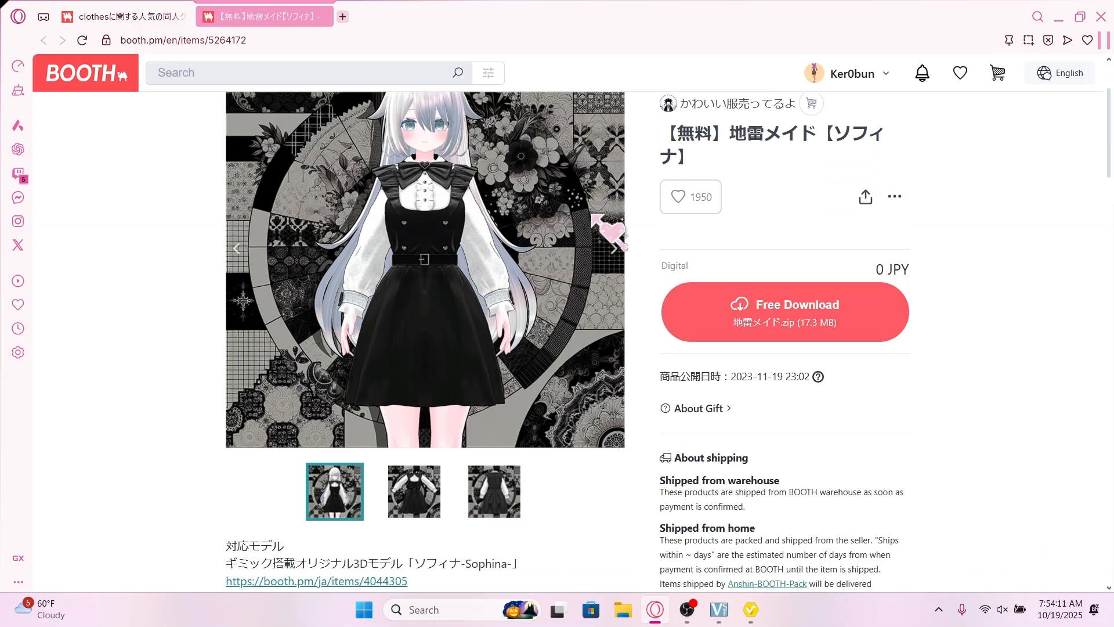
pyautogui.scroll(-5, 593, 217)
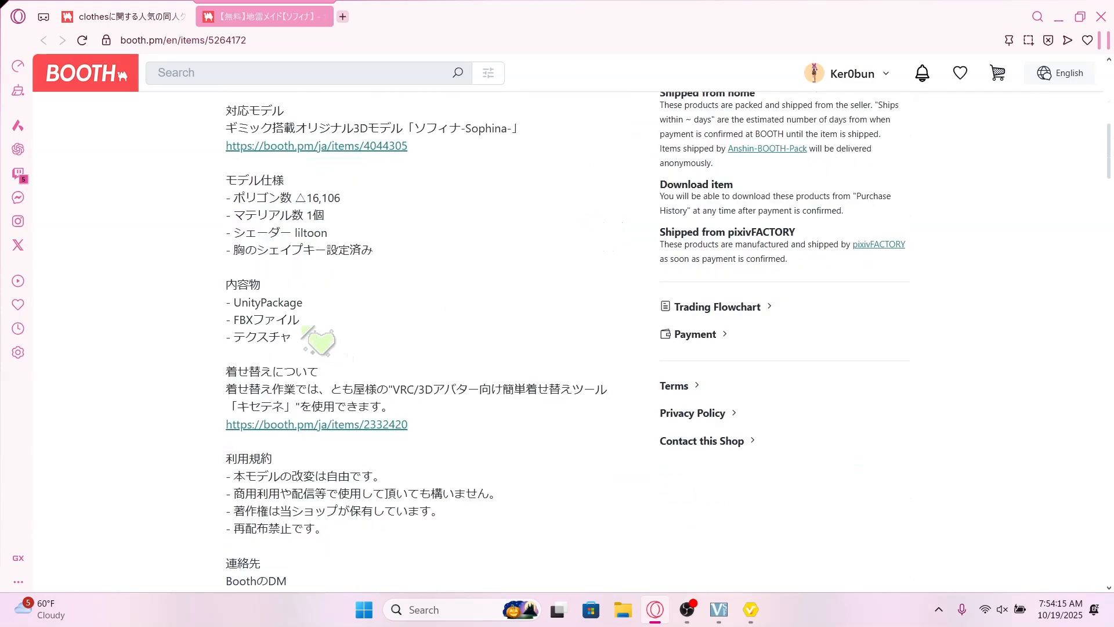
pyautogui.scroll(5, 292, 318)
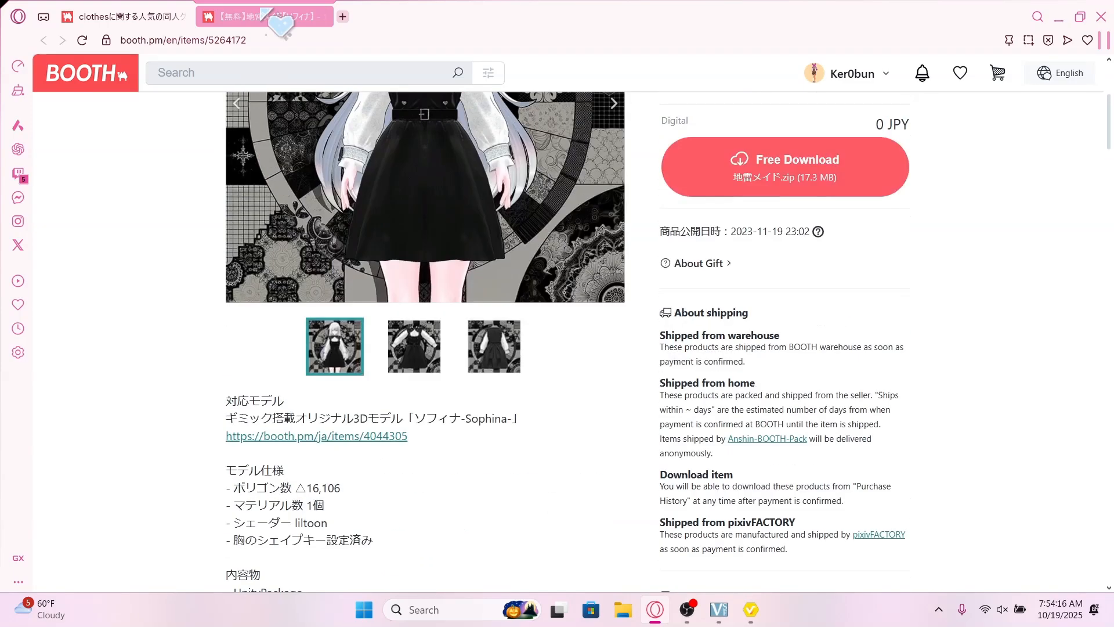
# Close the maid dress listing and browse the free clothes results through to page 2
pyautogui.click(318, 16)
pyautogui.scroll(-4, 684, 243)
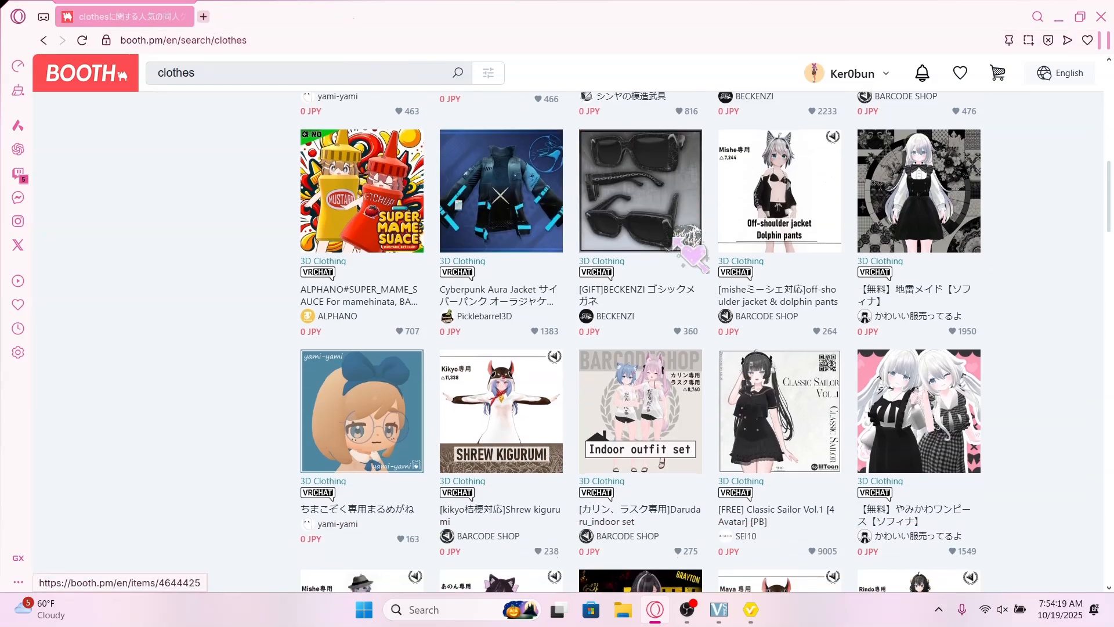
pyautogui.scroll(-2, 678, 236)
pyautogui.scroll(-6, 673, 232)
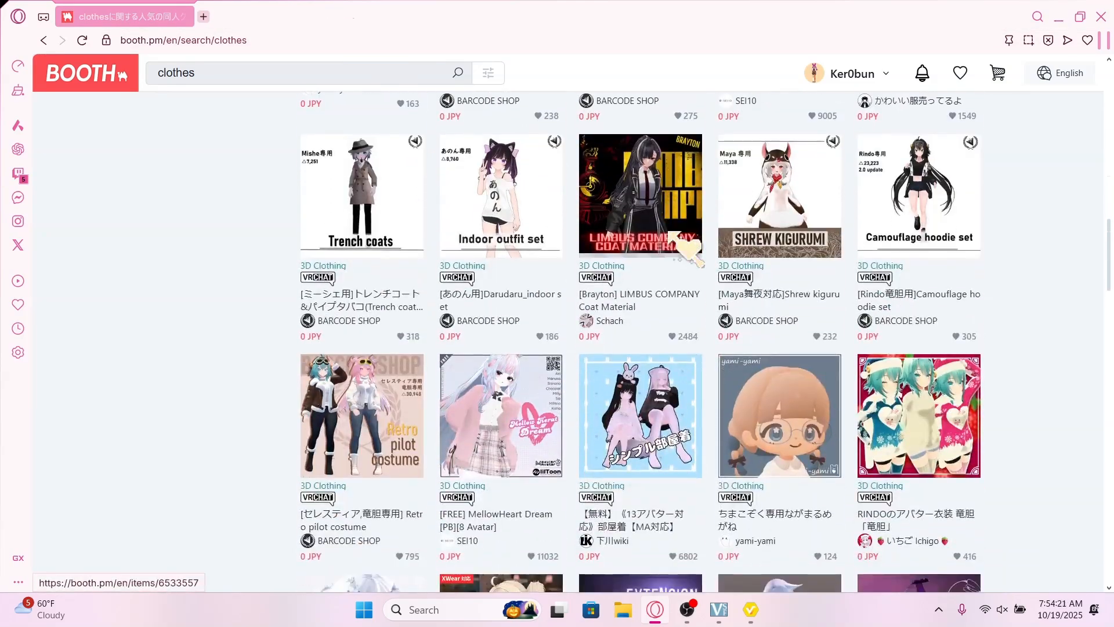
pyautogui.scroll(-7, 667, 235)
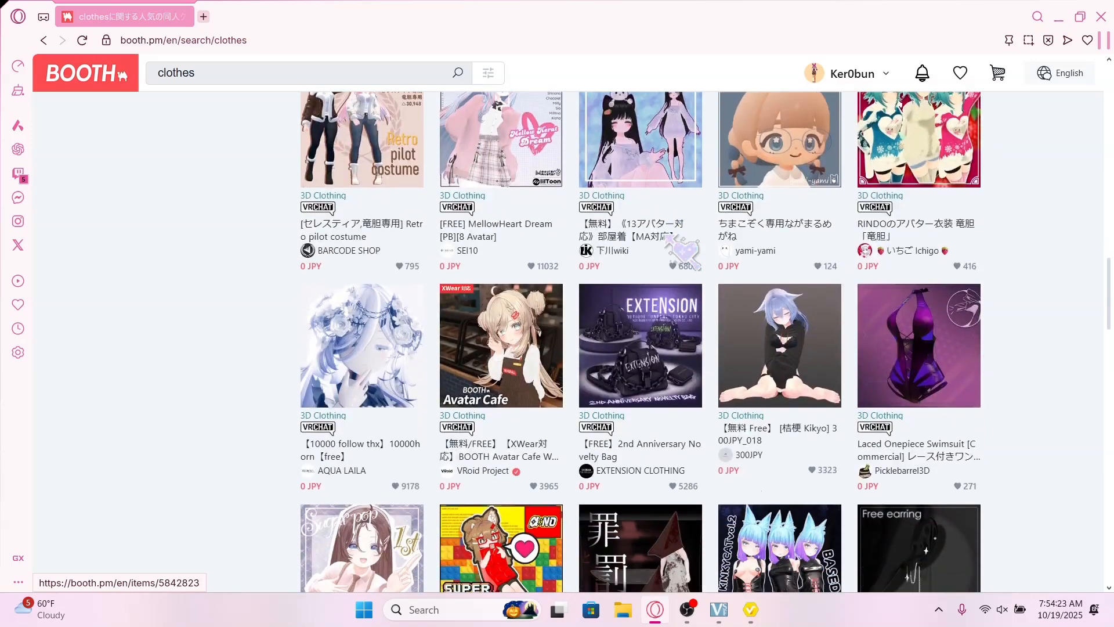
pyautogui.scroll(-7, 640, 342)
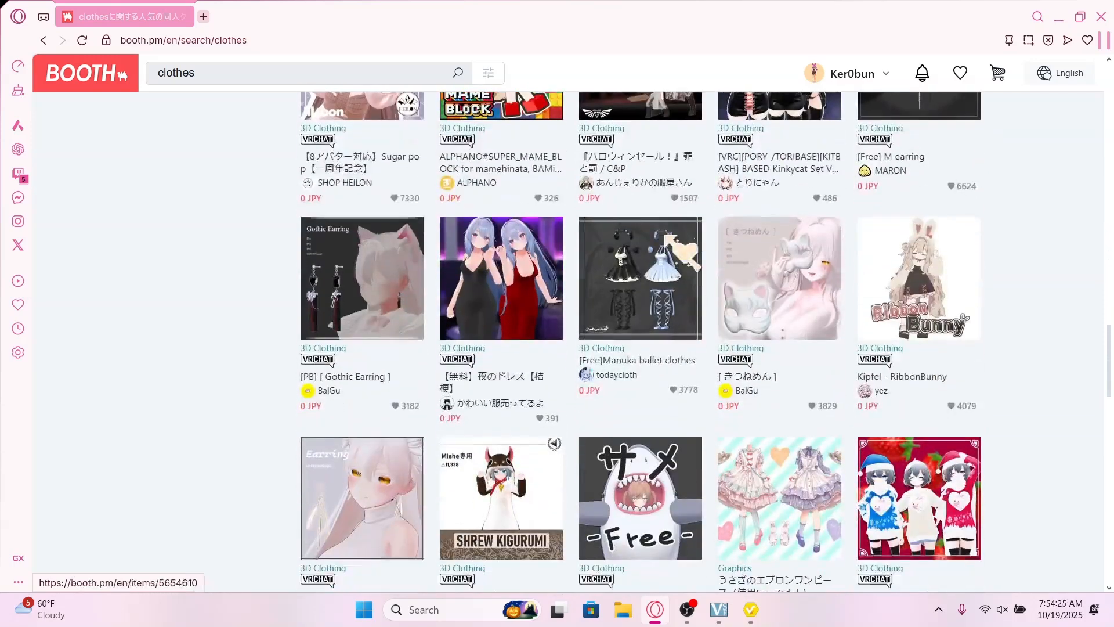
pyautogui.scroll(-5, 362, 244)
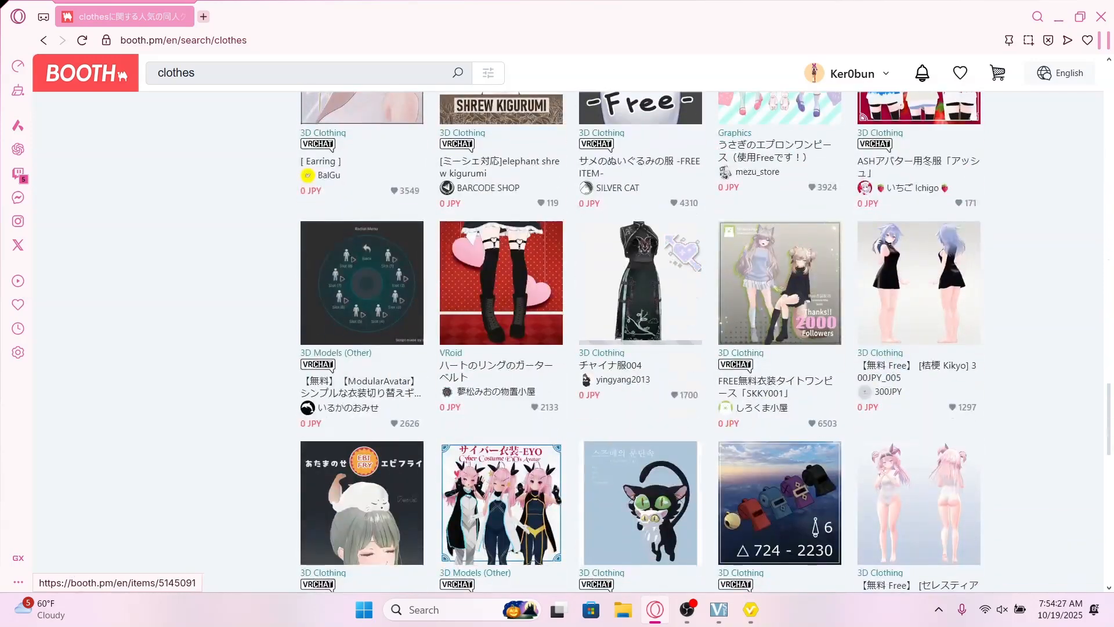
pyautogui.scroll(-1, 623, 234)
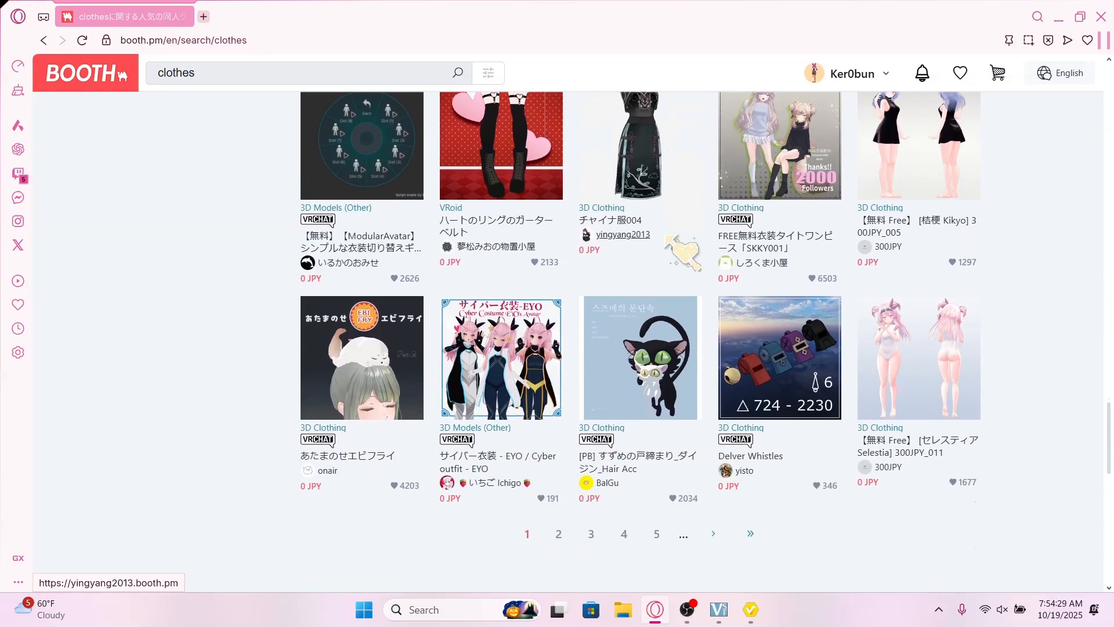
pyautogui.scroll(-1, 648, 267)
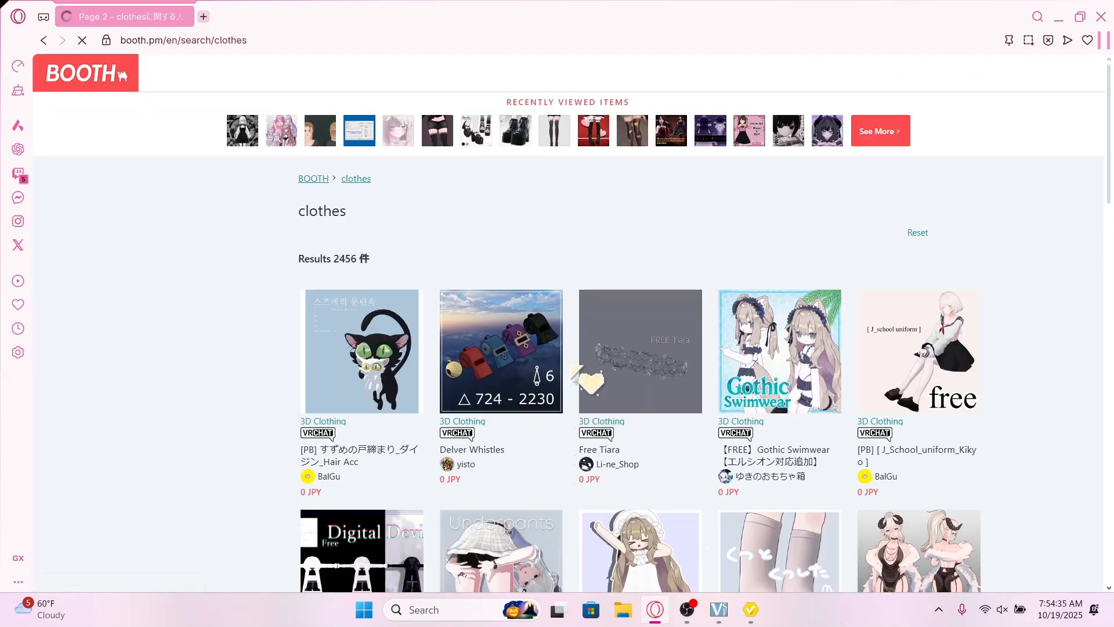
pyautogui.scroll(-5, 580, 359)
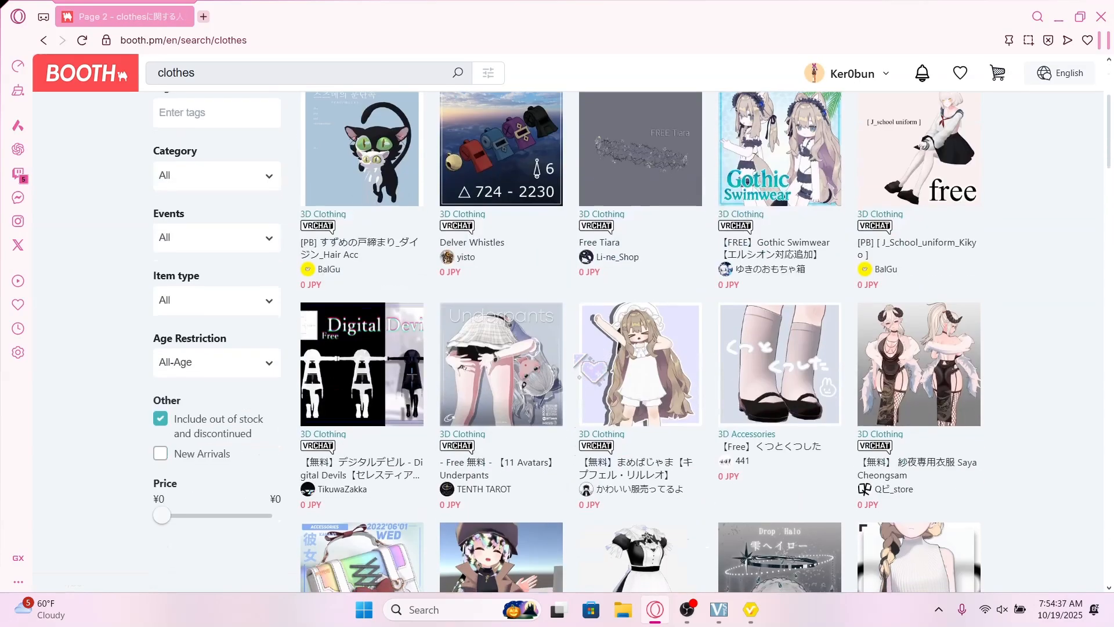
# Search BOOTH for "clothes vroid", keeping the free-items filter
pyautogui.scroll(6, 585, 363)
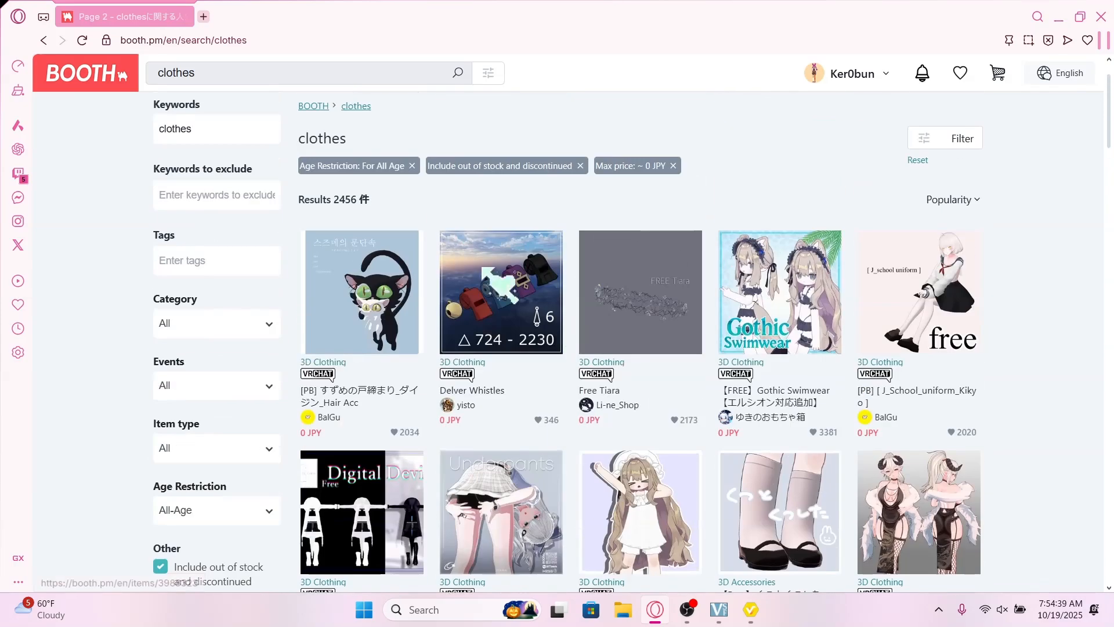
pyautogui.click(318, 75)
pyautogui.write('vroid')
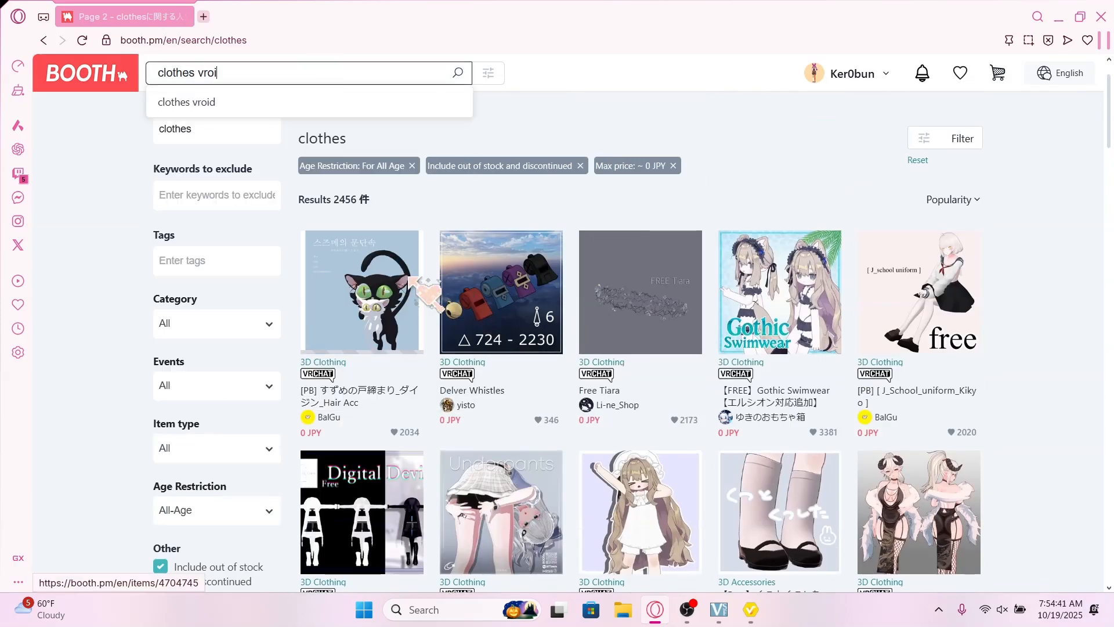
pyautogui.press('Return')
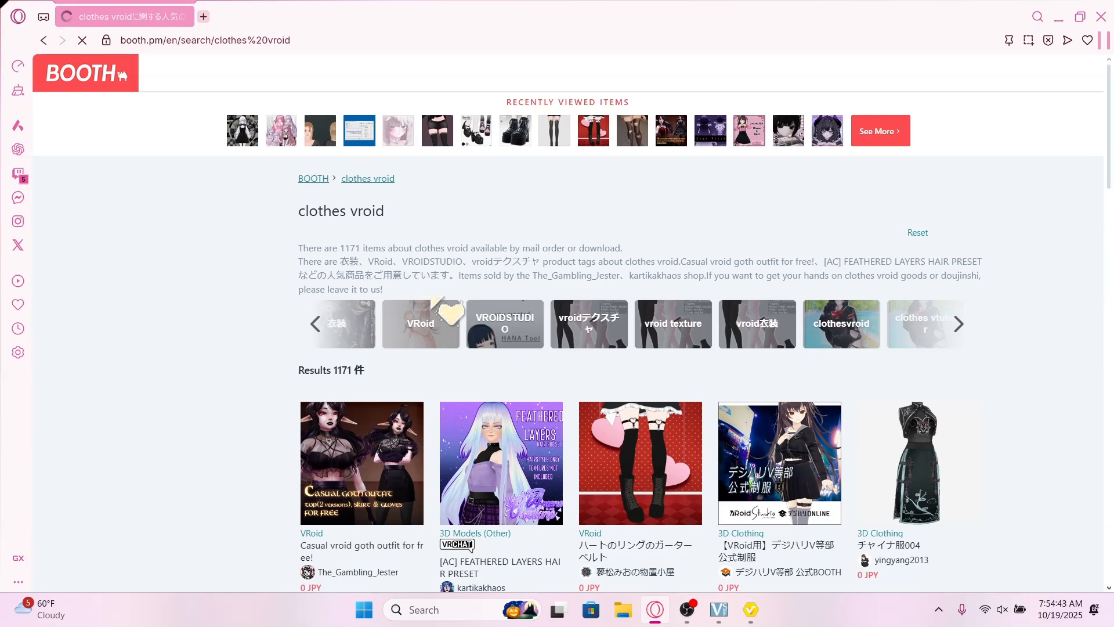
# Open the "Casual vroid goth outfit for free!" listing from the search results
pyautogui.scroll(-1, 514, 305)
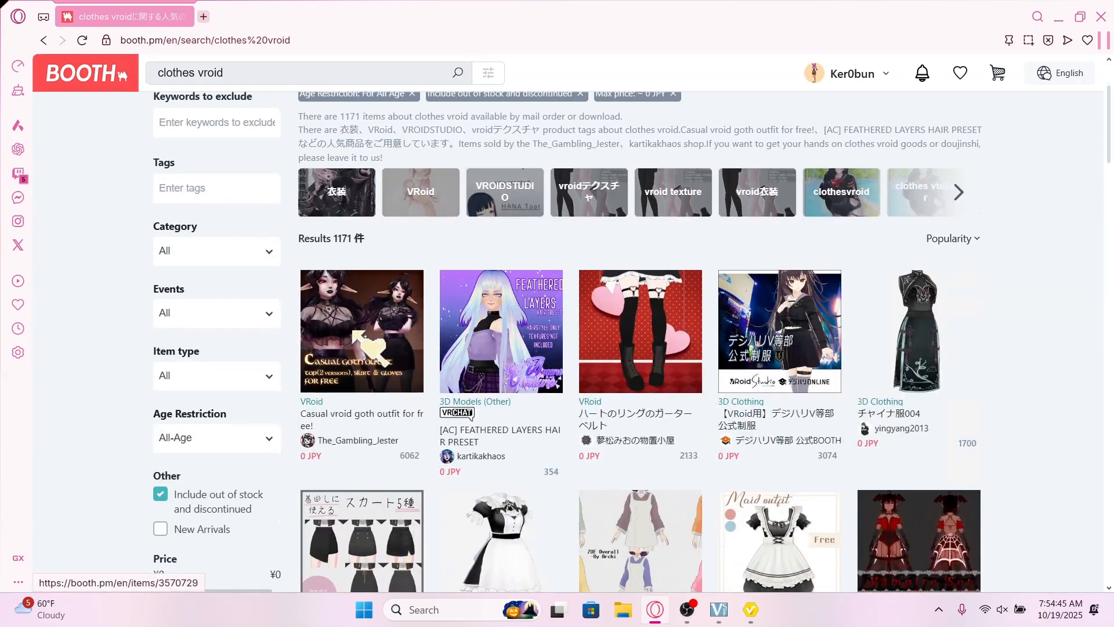
pyautogui.scroll(-1, 380, 316)
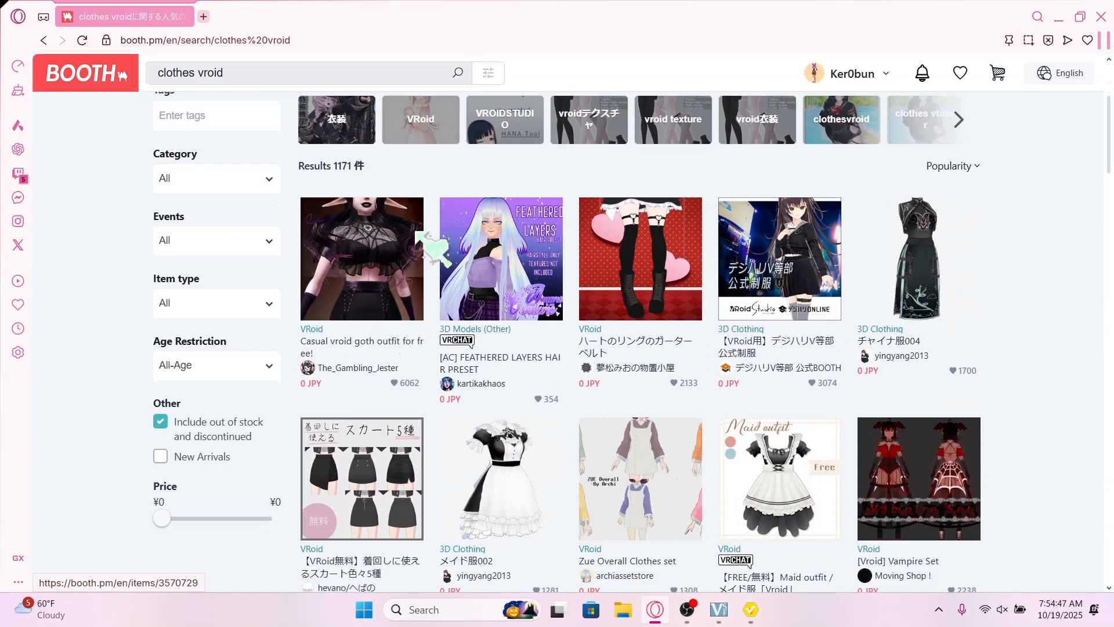
pyautogui.click(364, 247)
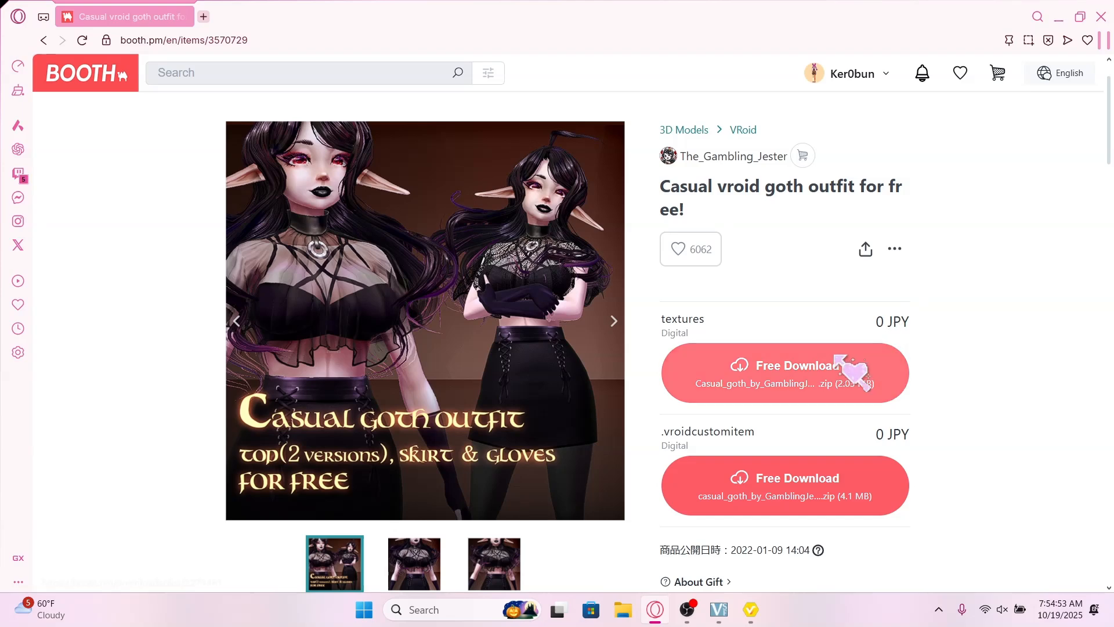
# Download the goth outfit's free textures zip and extract it into its own folder in Downloads
pyautogui.click(795, 367)
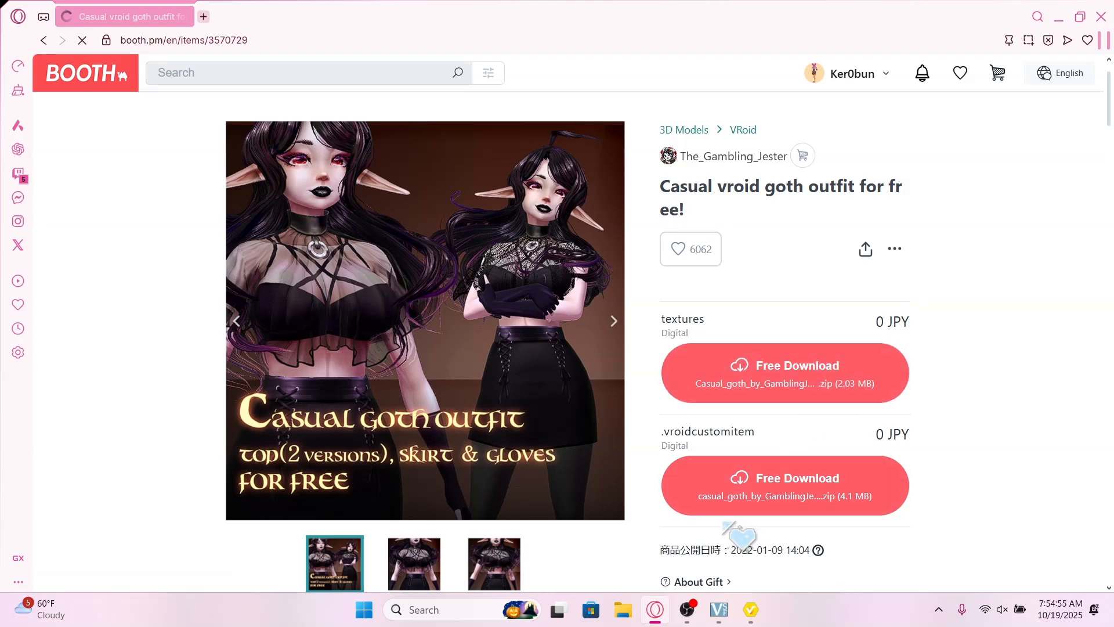
pyautogui.moveTo(753, 611)
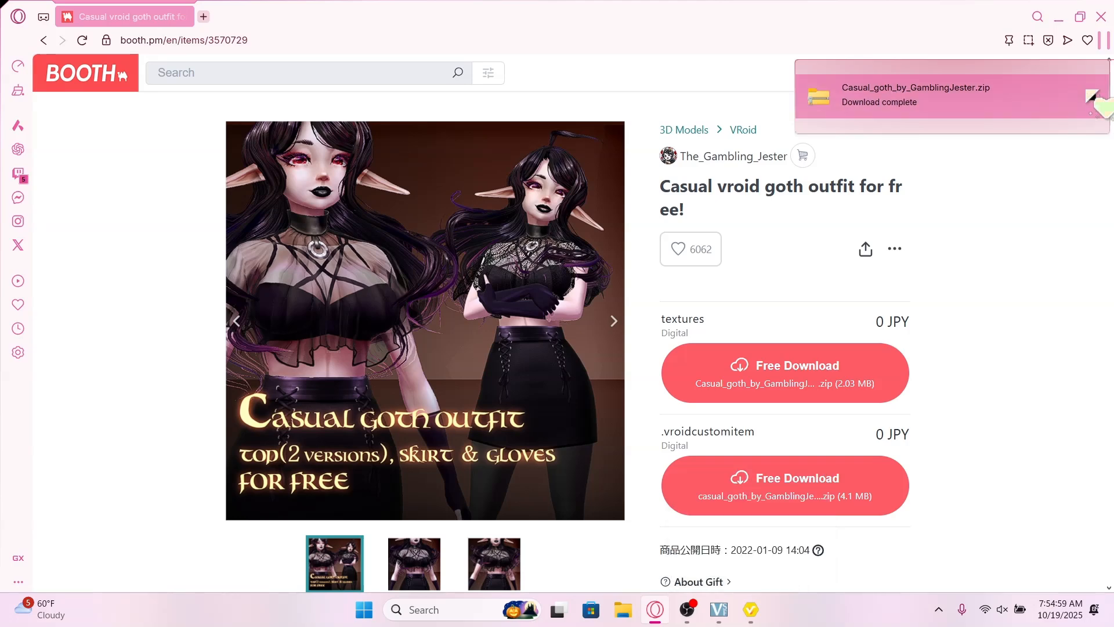
pyautogui.click(1097, 108)
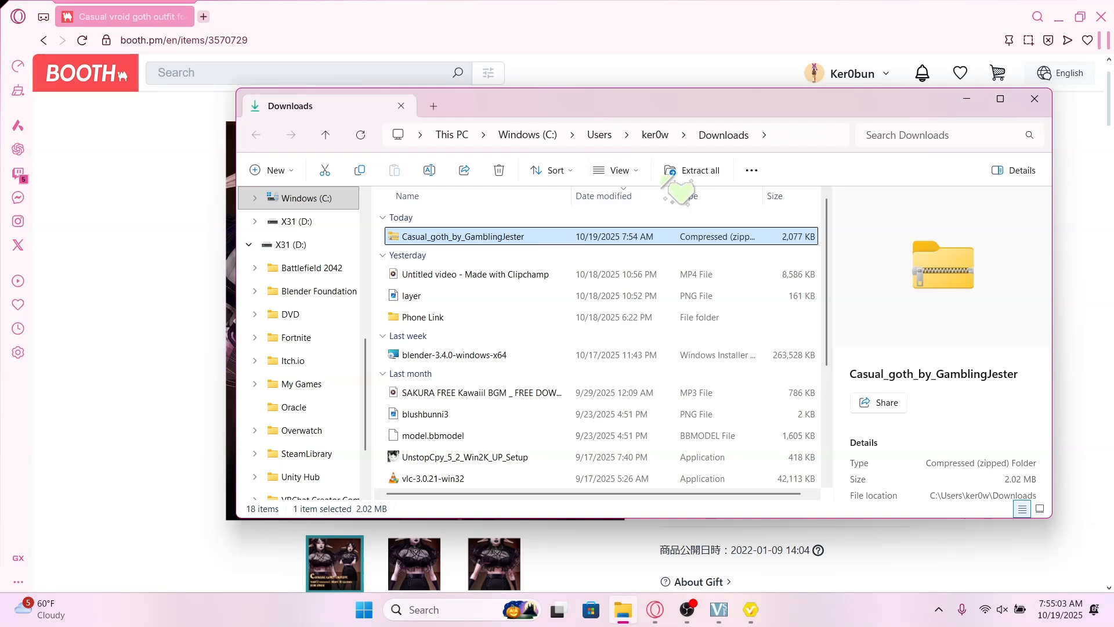
pyautogui.click(692, 172)
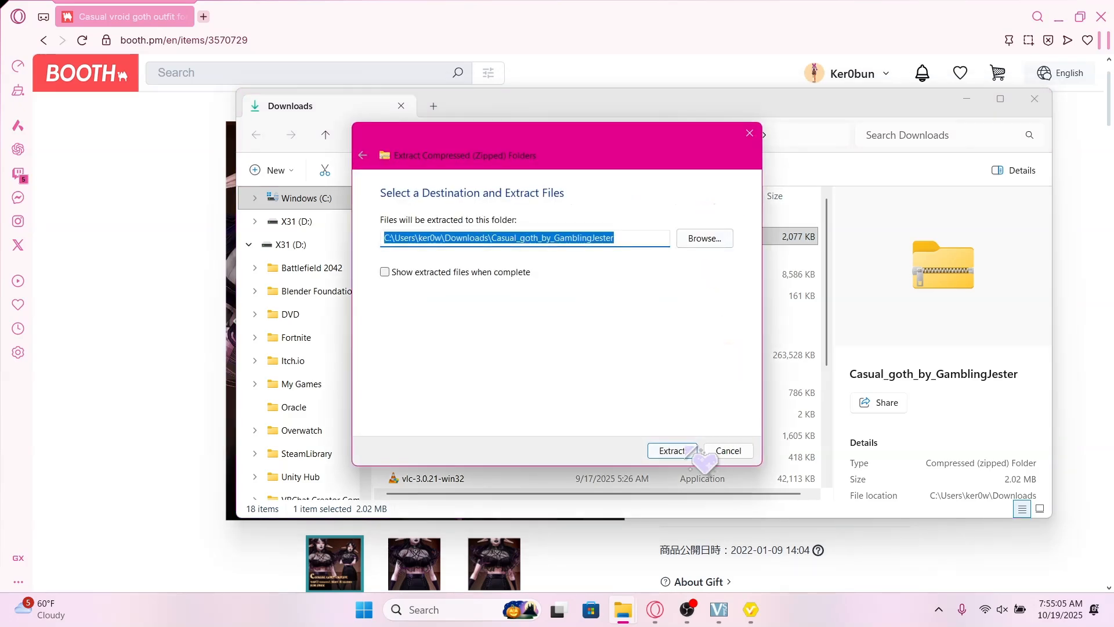
pyautogui.click(690, 448)
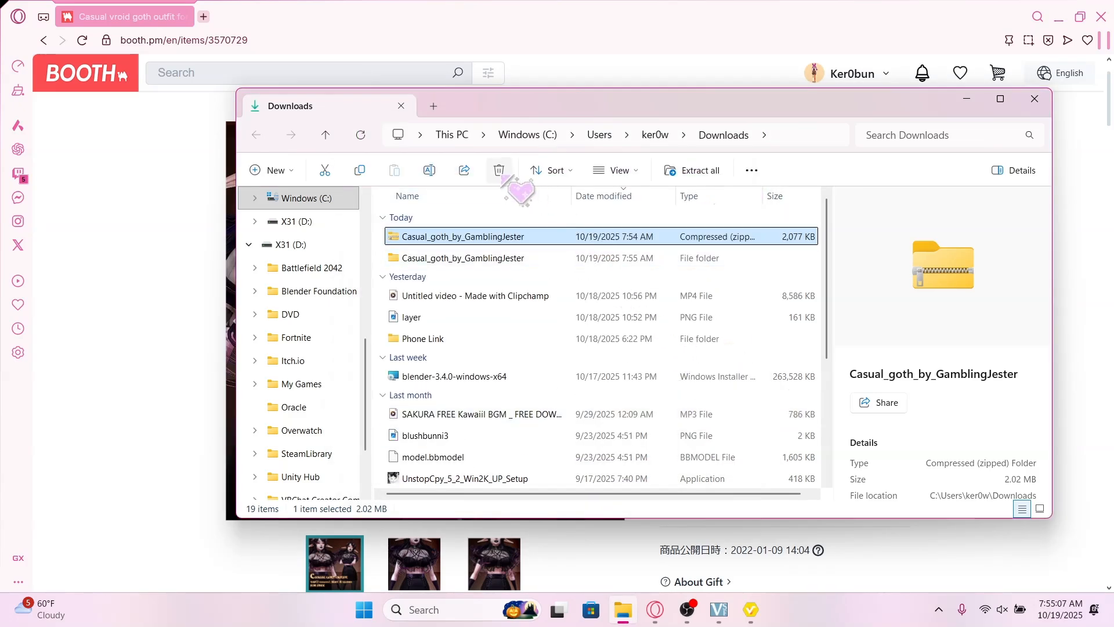
# Delete the downloaded zip and open the extracted Casual_goth_by_GamblingJester folder
pyautogui.doubleClick(496, 223)
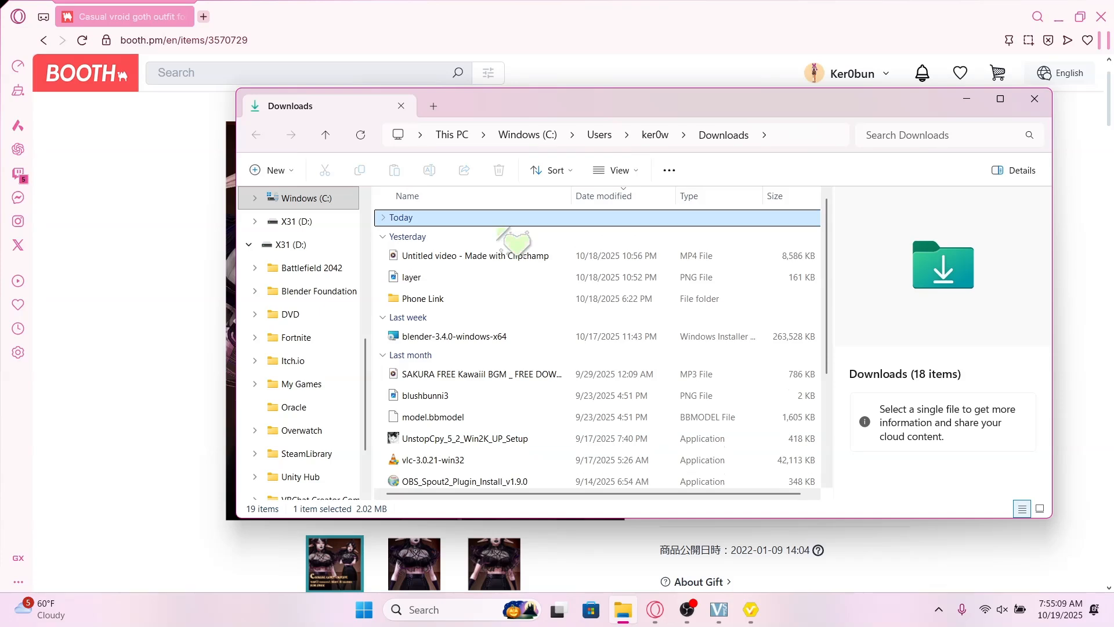
pyautogui.click(384, 218)
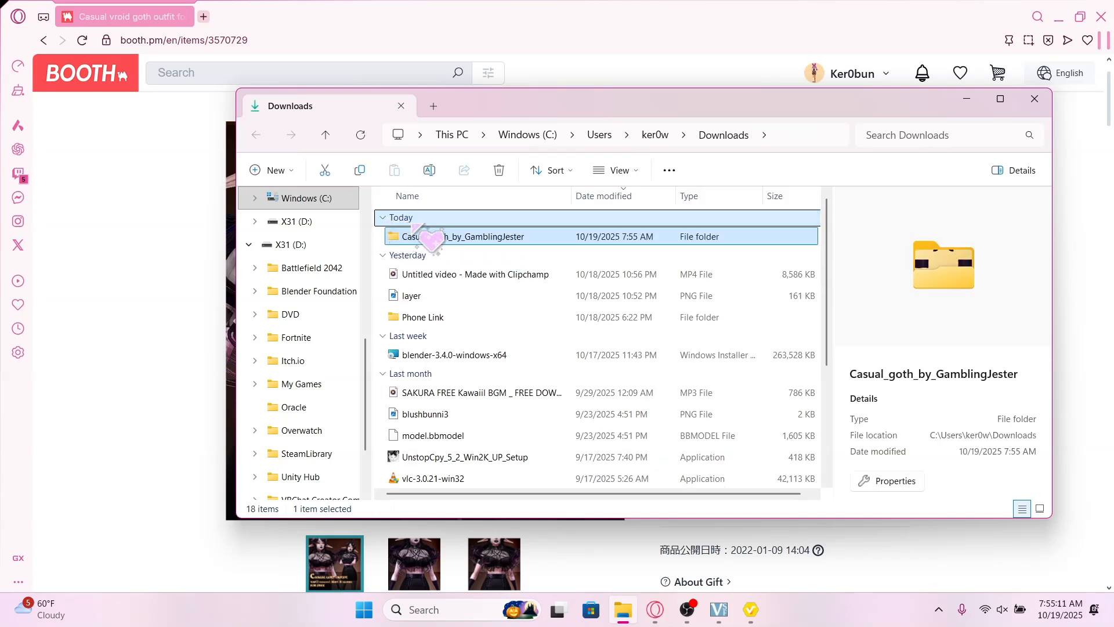
pyautogui.doubleClick(420, 238)
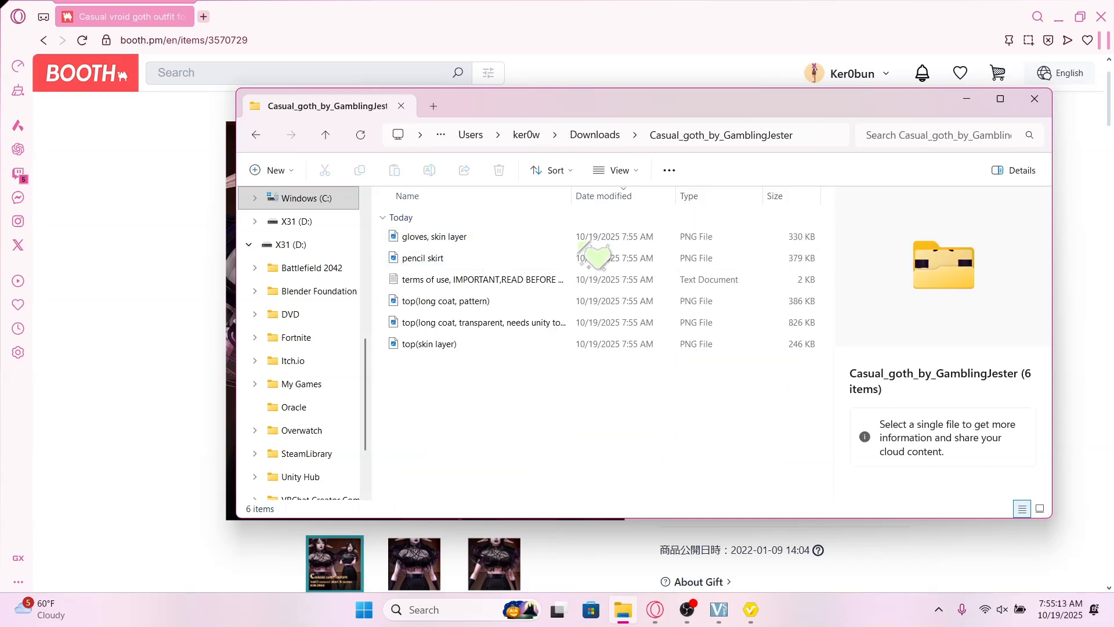
# Dismiss the folder window and read the goth outfit listing's notes on which meshes its textures go over
pyautogui.click(976, 104)
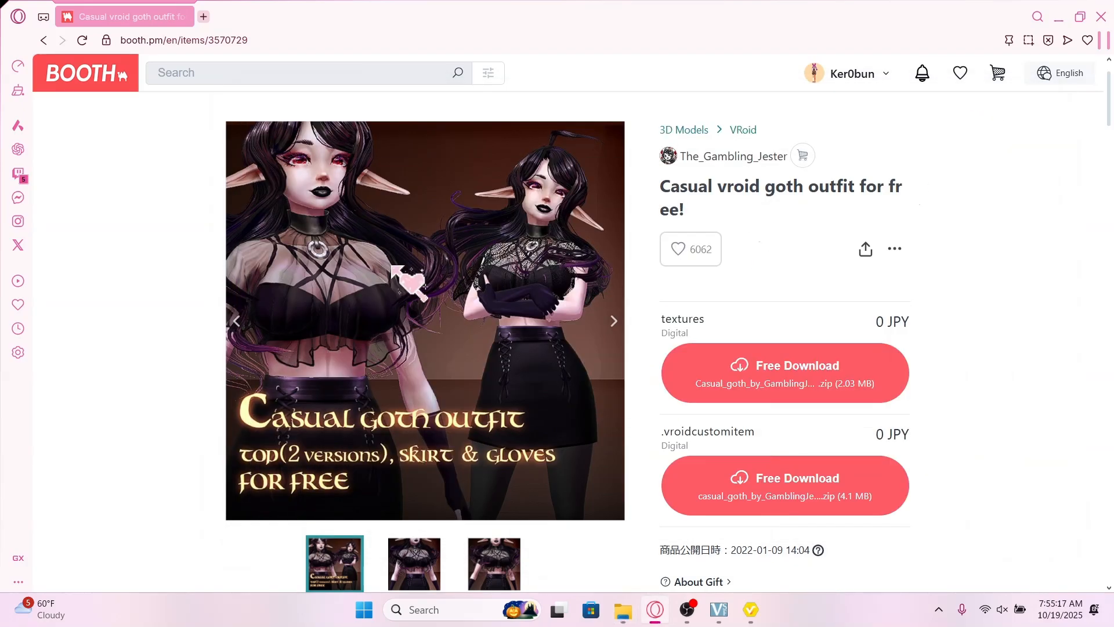
pyautogui.scroll(-10, 522, 255)
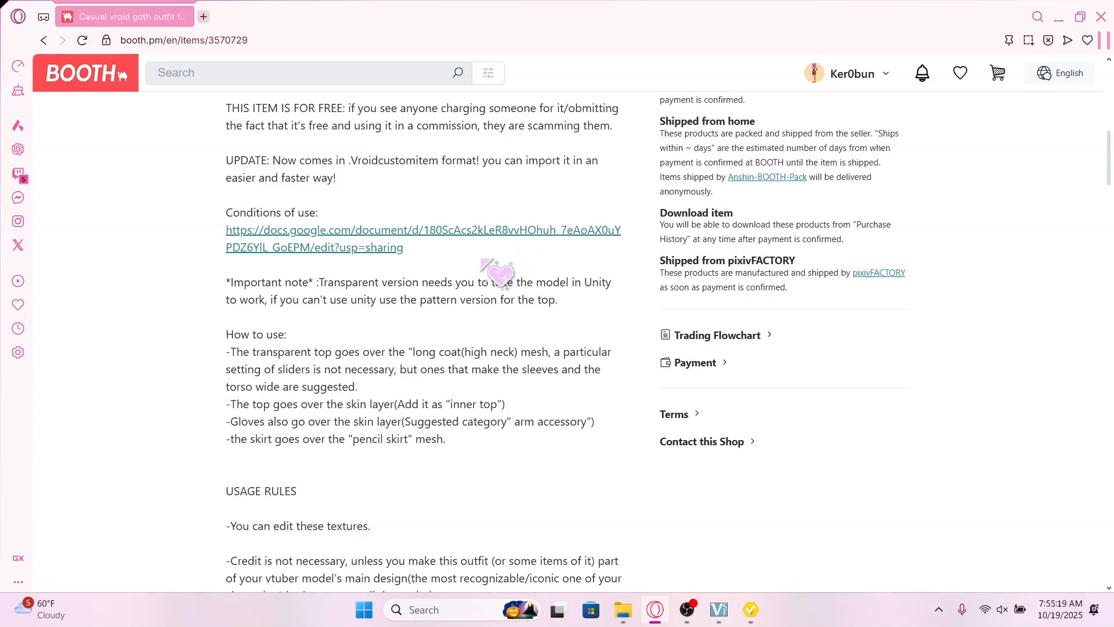
pyautogui.scroll(-1, 528, 273)
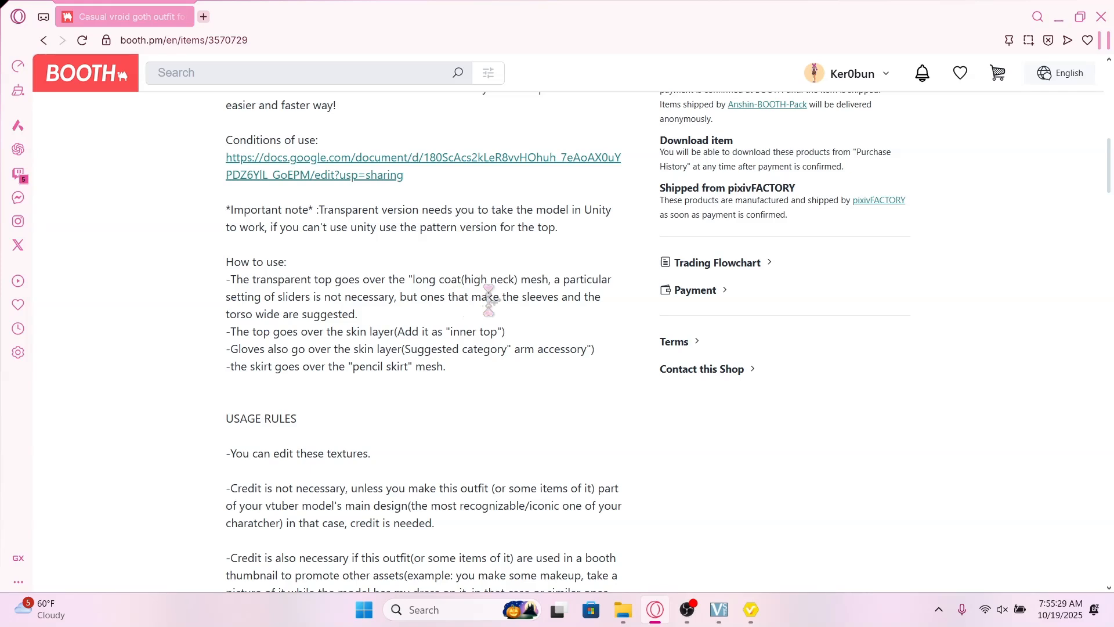
# Switch to VRoid Studio and create a new custom top from the Long Coat (High Neck) template
pyautogui.click(753, 609)
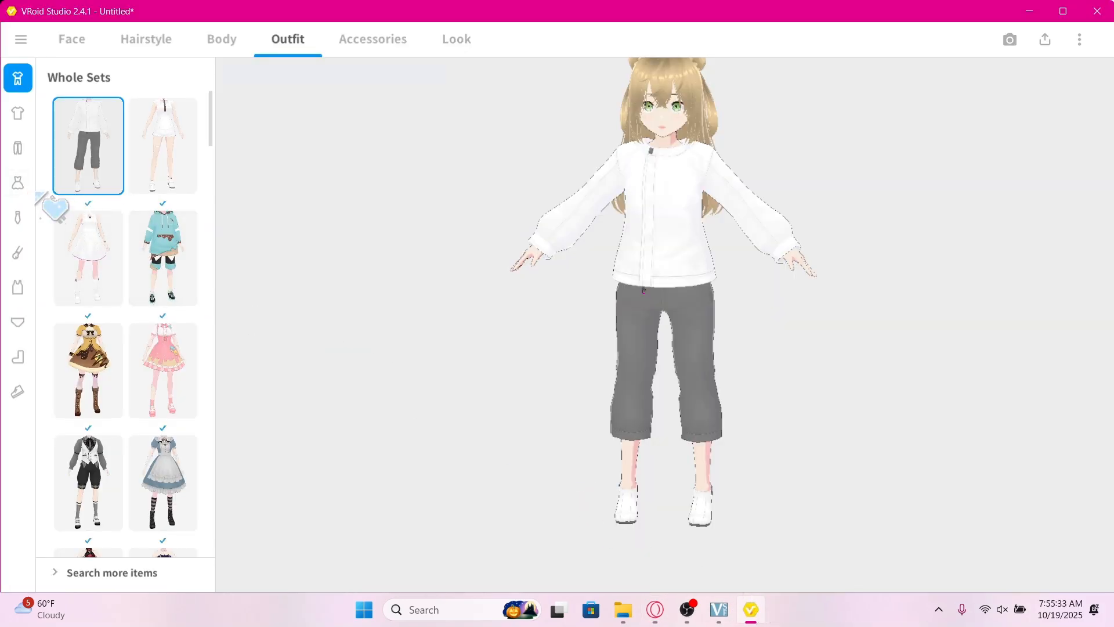
pyautogui.click(18, 113)
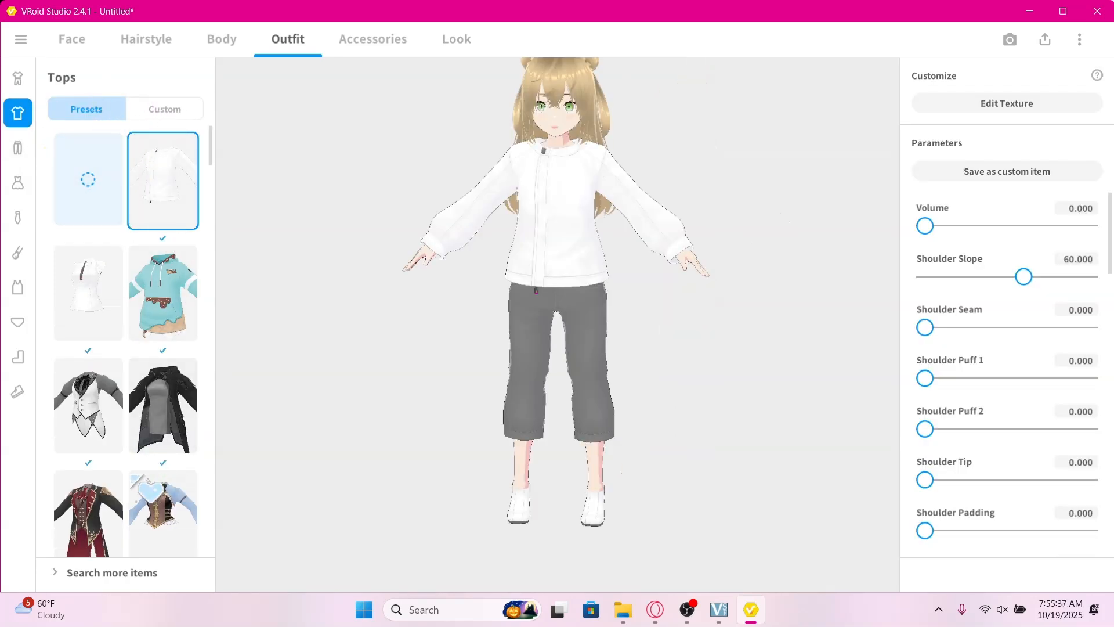
pyautogui.click(158, 110)
pyautogui.click(95, 200)
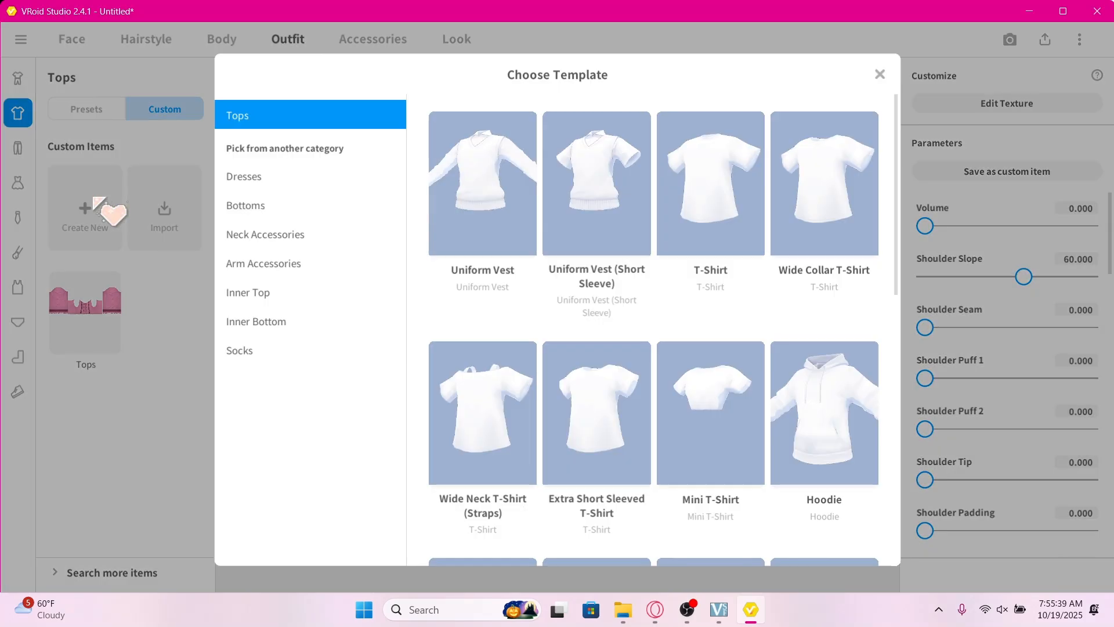
pyautogui.scroll(-2, 664, 344)
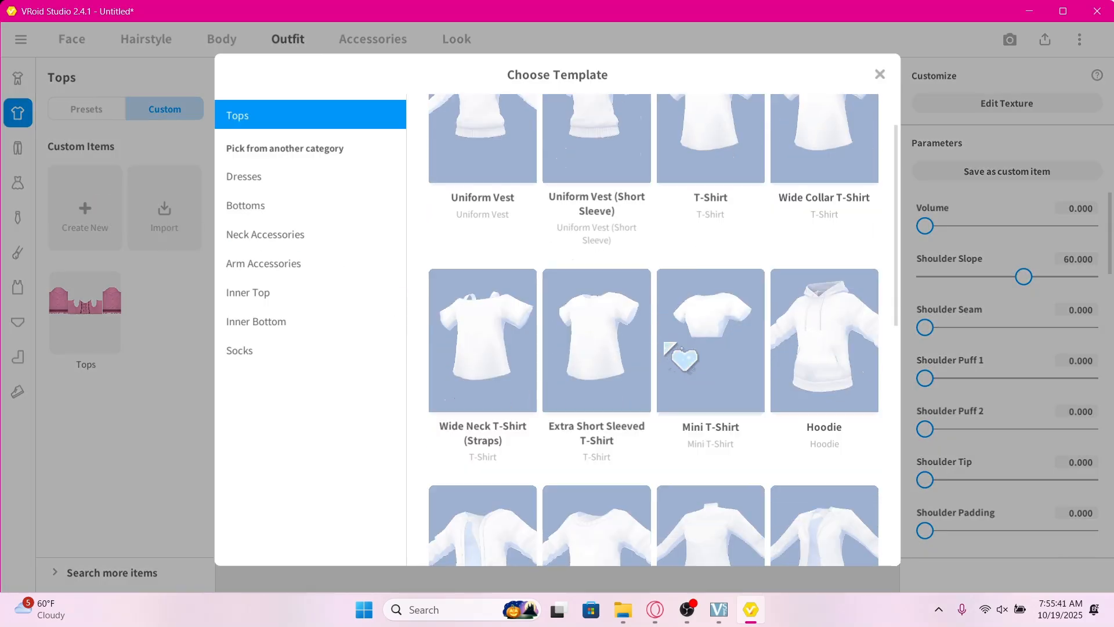
pyautogui.scroll(-5, 665, 344)
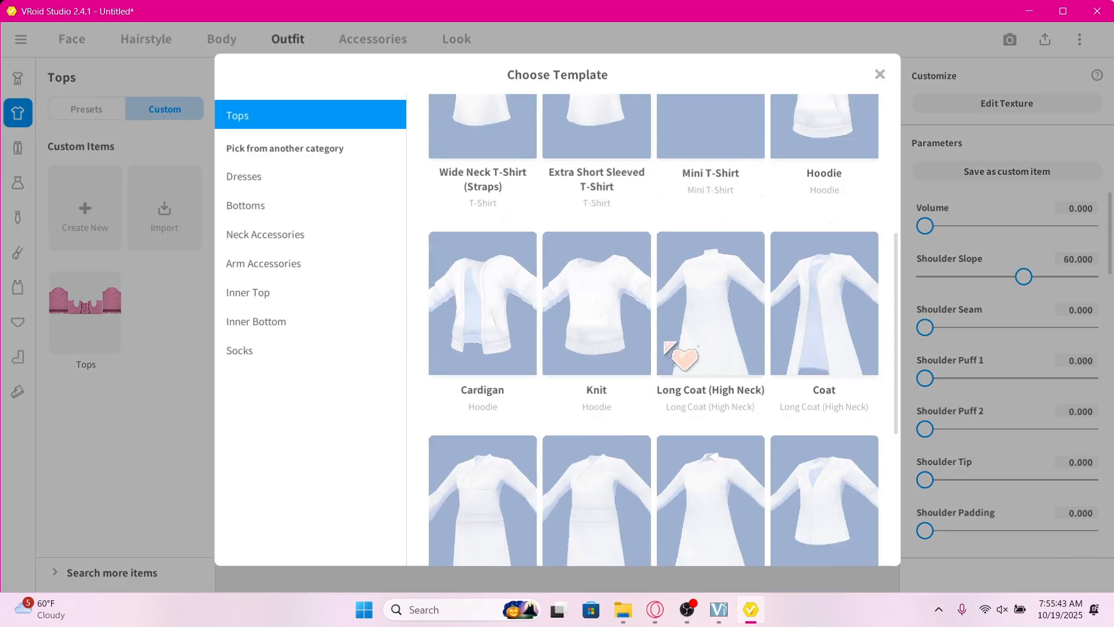
pyautogui.click(736, 287)
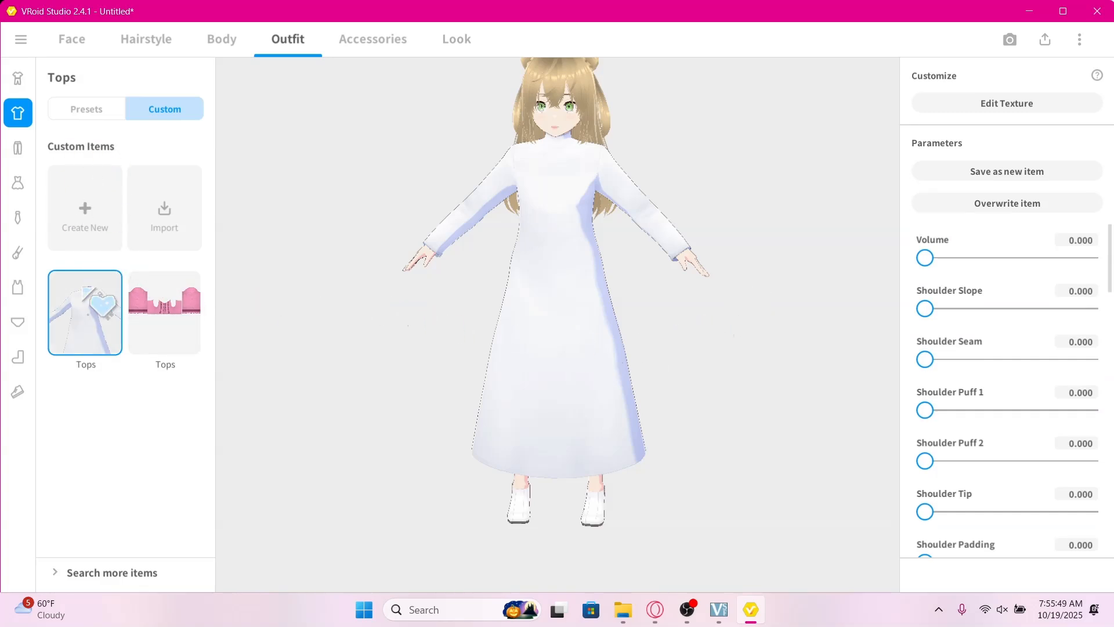
# Open the texture of the new Long Coat (High Neck) top for editing
pyautogui.rightClick(86, 313)
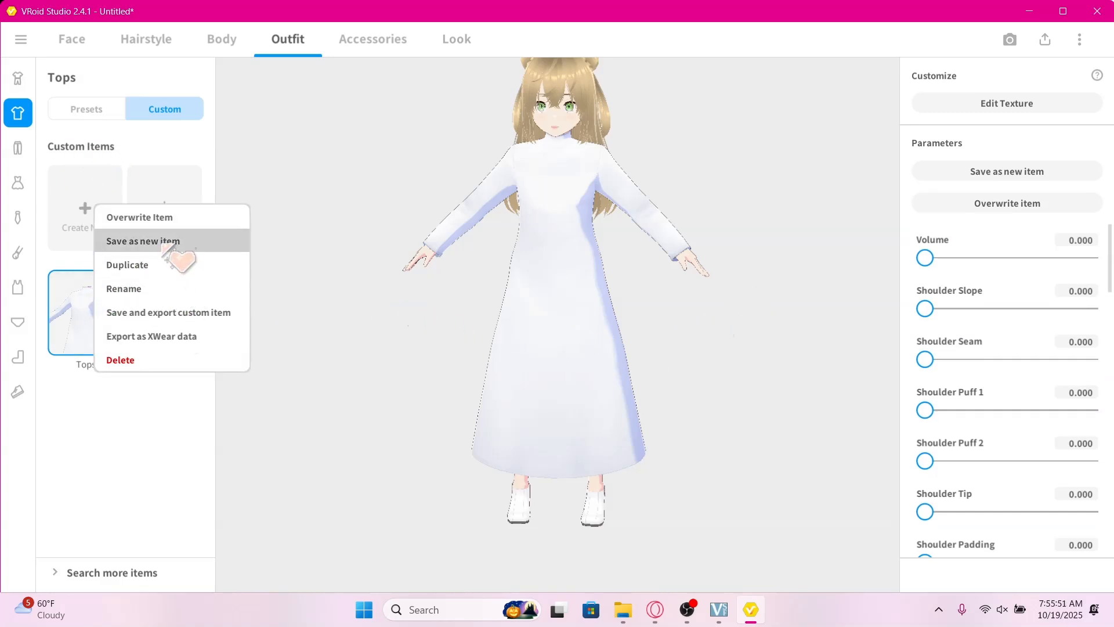
pyautogui.click(98, 451)
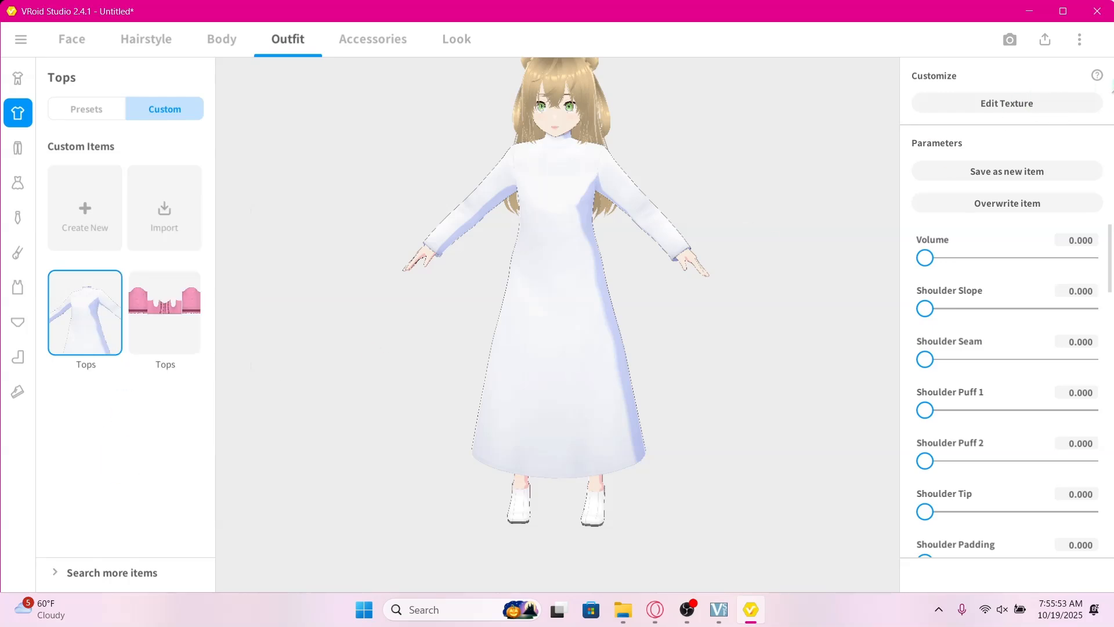
pyautogui.click(1048, 112)
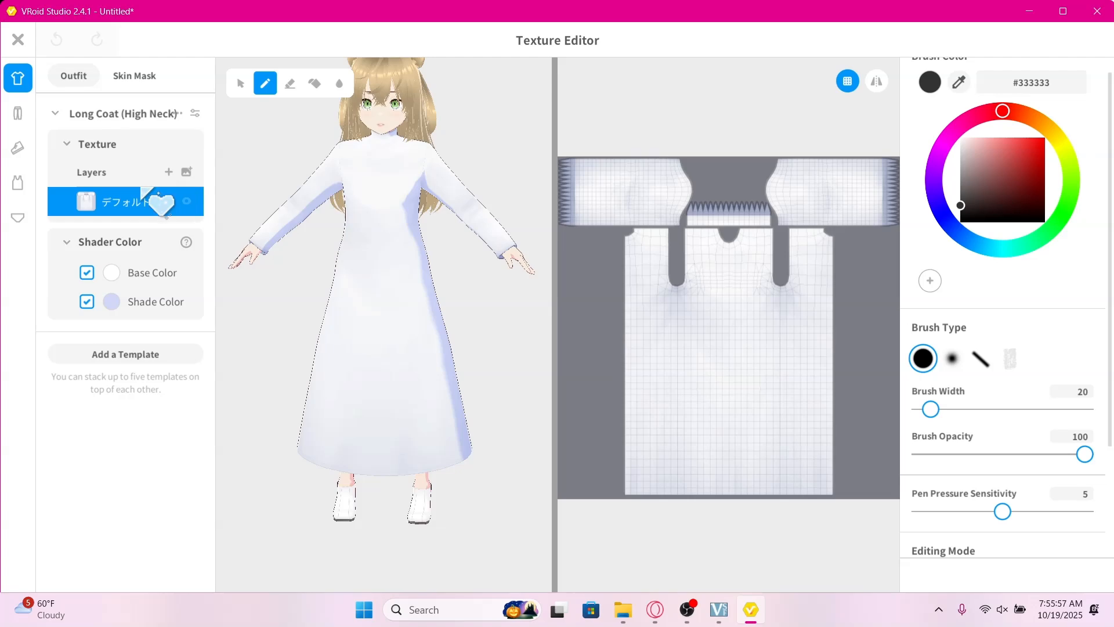
pyautogui.rightClick(118, 204)
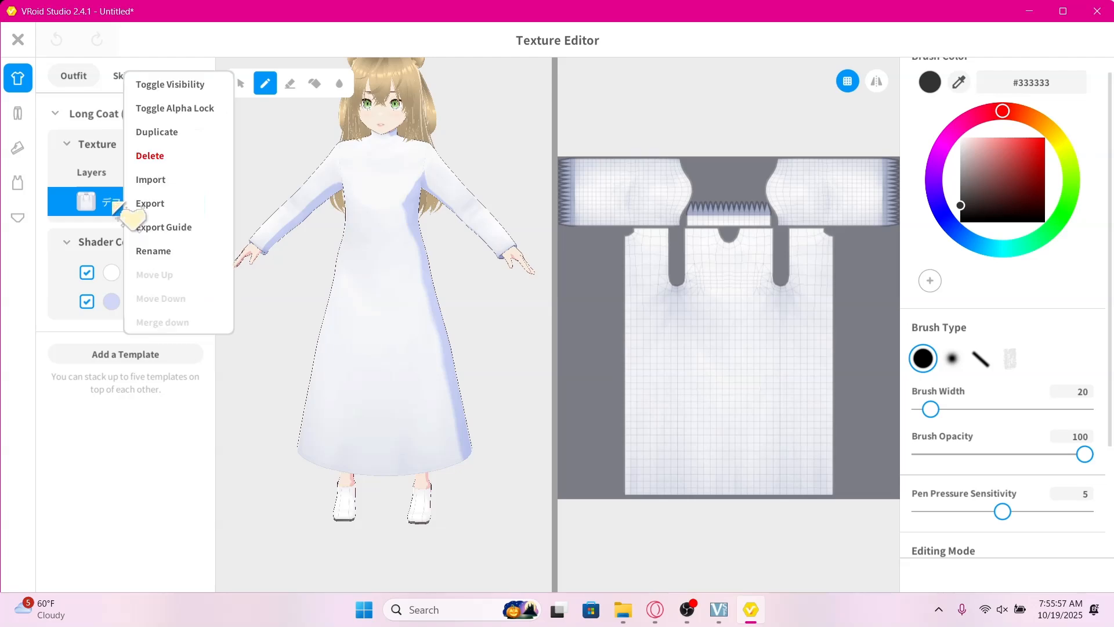
pyautogui.click(187, 180)
pyautogui.click(505, 344)
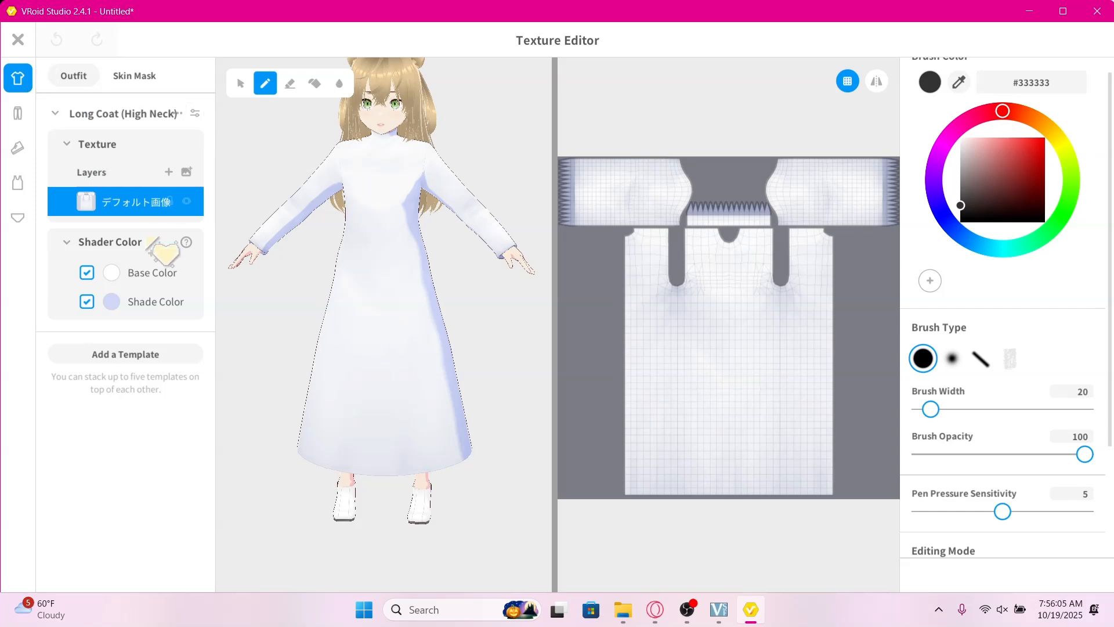
pyautogui.rightClick(168, 204)
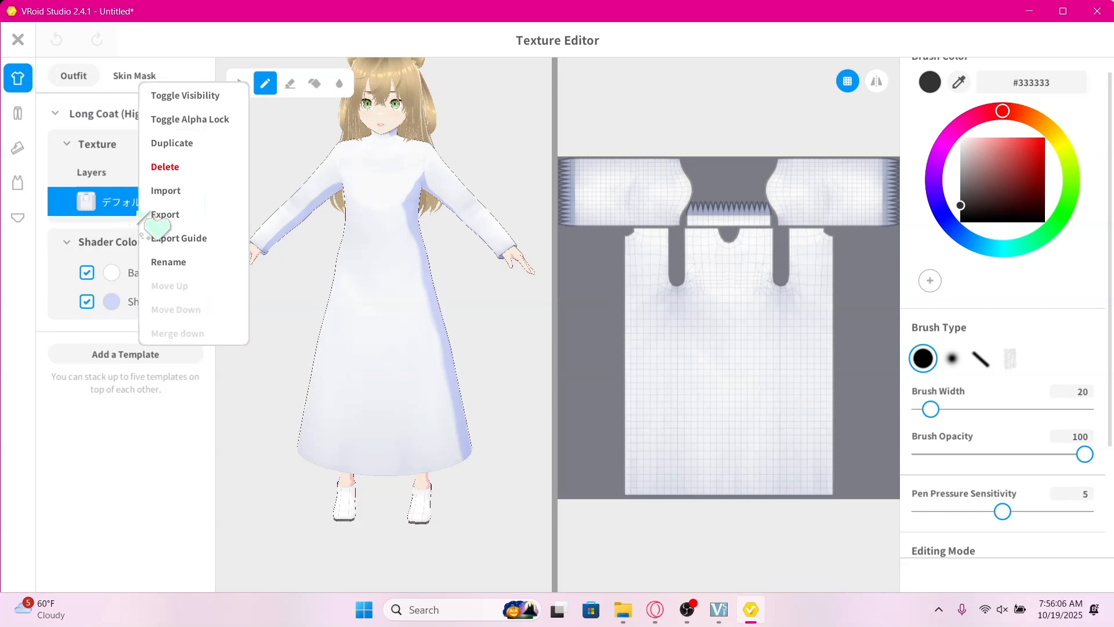
pyautogui.click(174, 215)
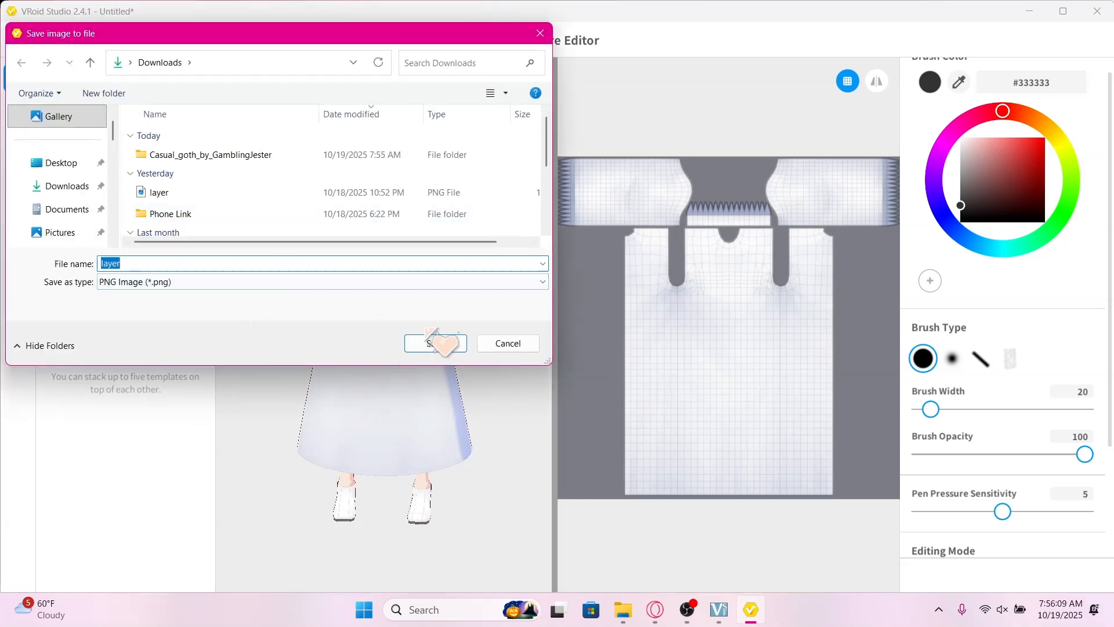
pyautogui.click(511, 345)
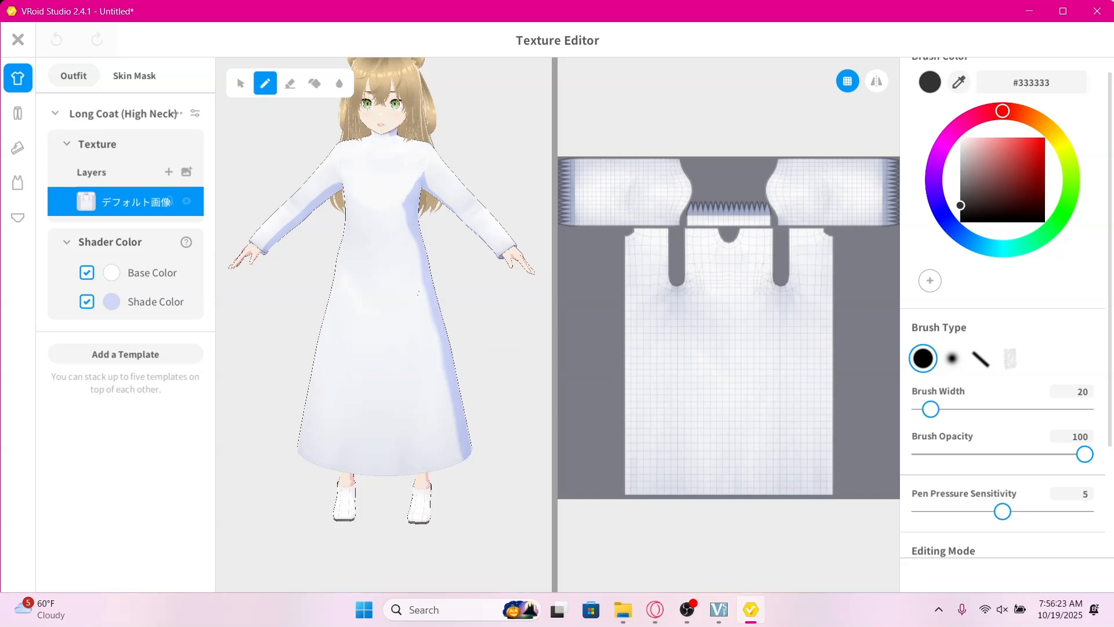
# Try the transparent long coat image from the Casual_goth_by_GamblingJester folder on the coat's default texture layer and undo each import
pyautogui.rightClick(149, 204)
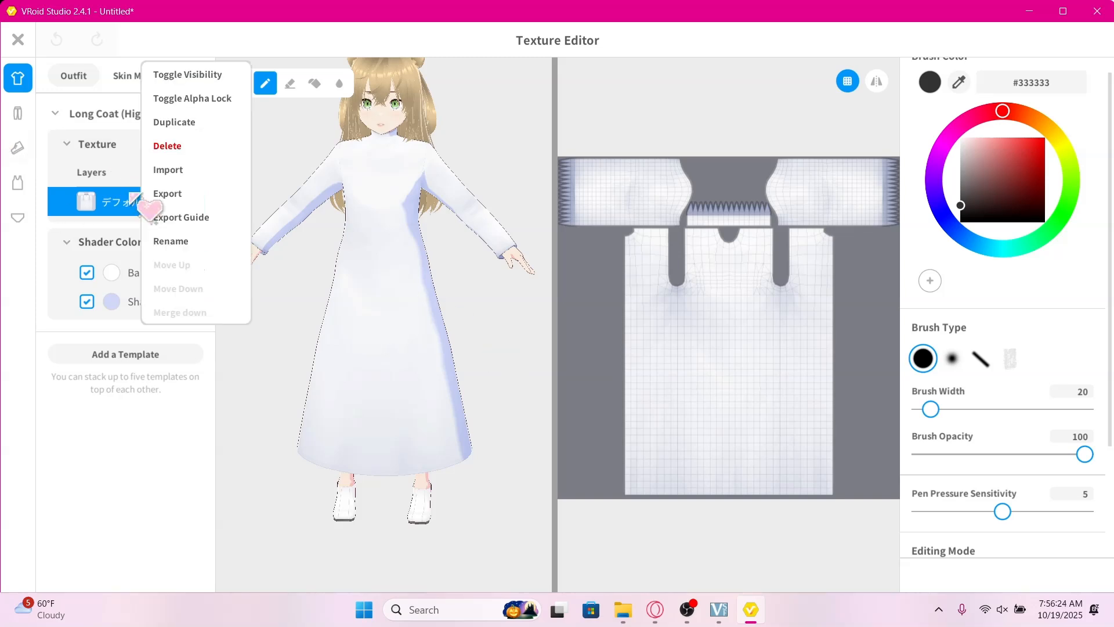
pyautogui.click(188, 171)
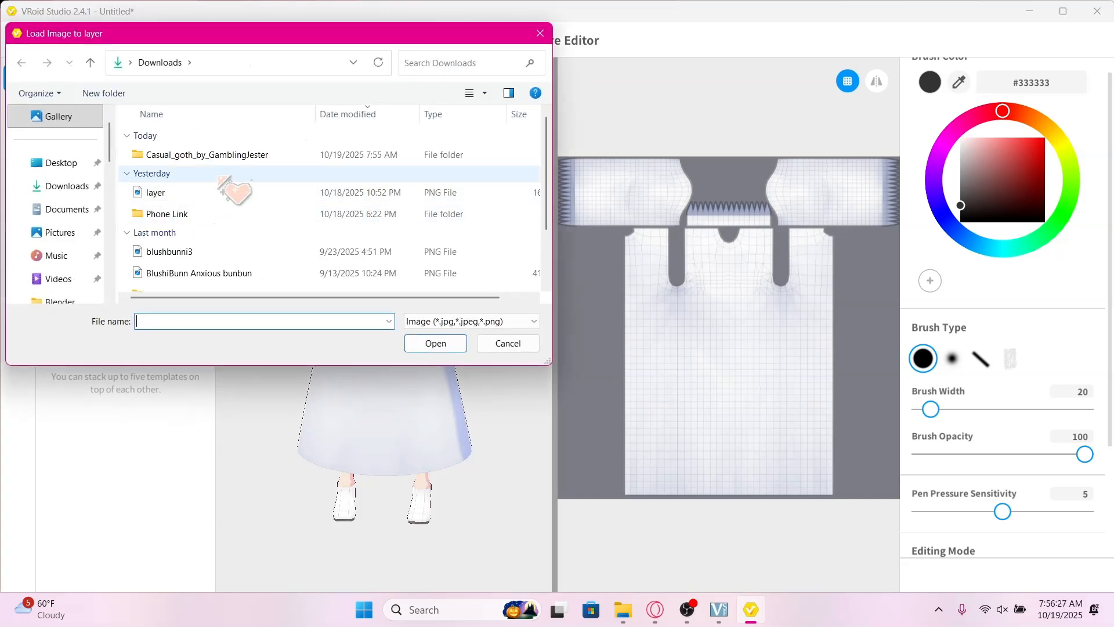
pyautogui.doubleClick(273, 154)
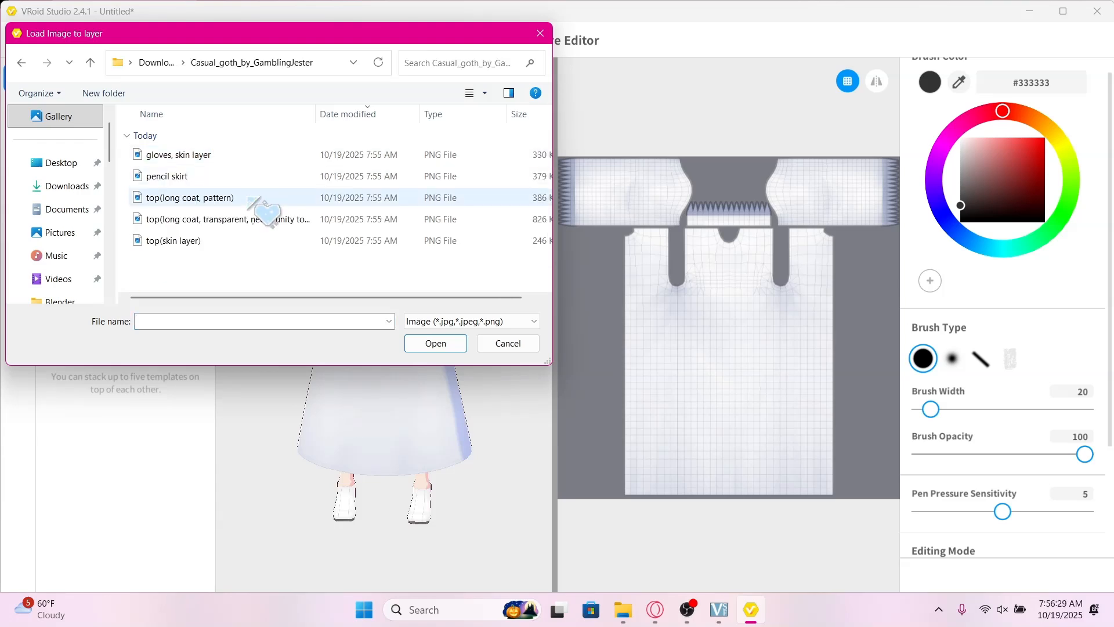
pyautogui.doubleClick(344, 219)
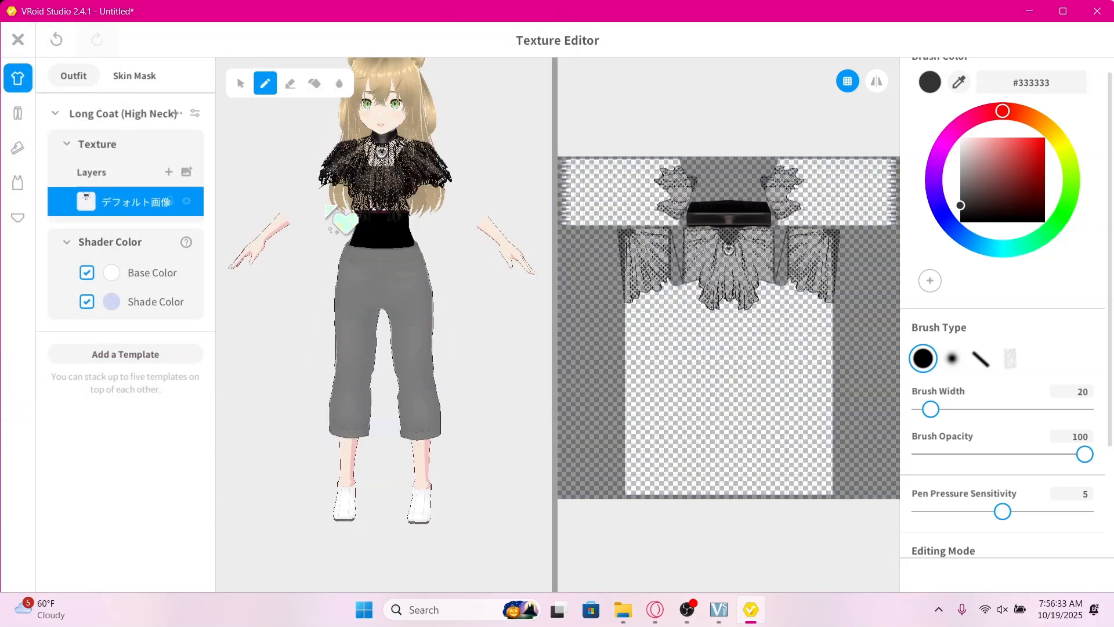
pyautogui.hotkey('ctrl', 'z')
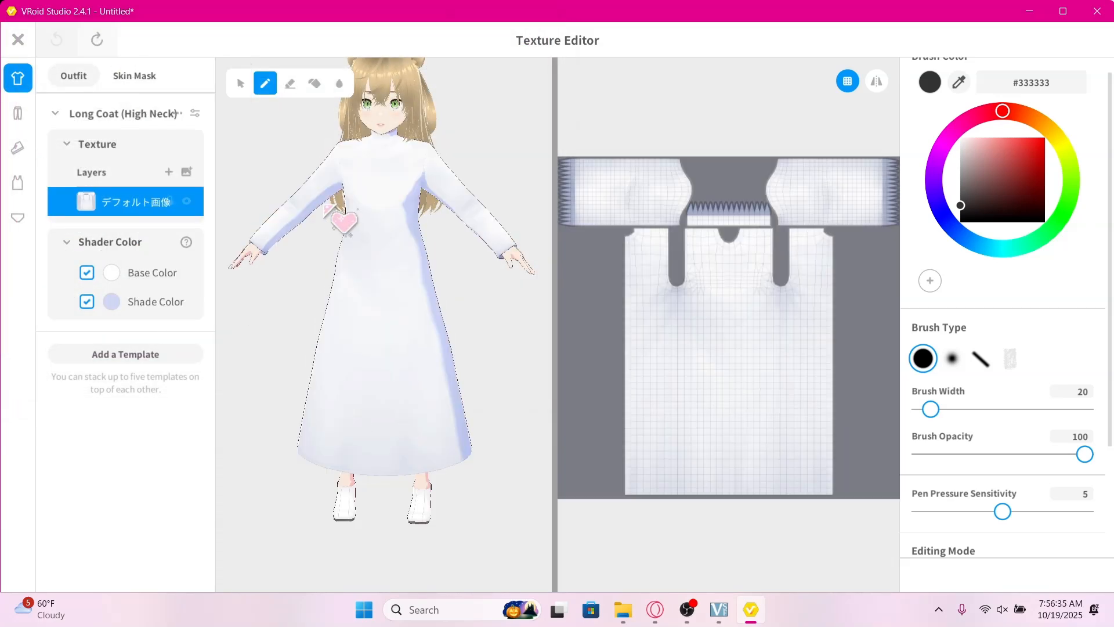
pyautogui.rightClick(138, 214)
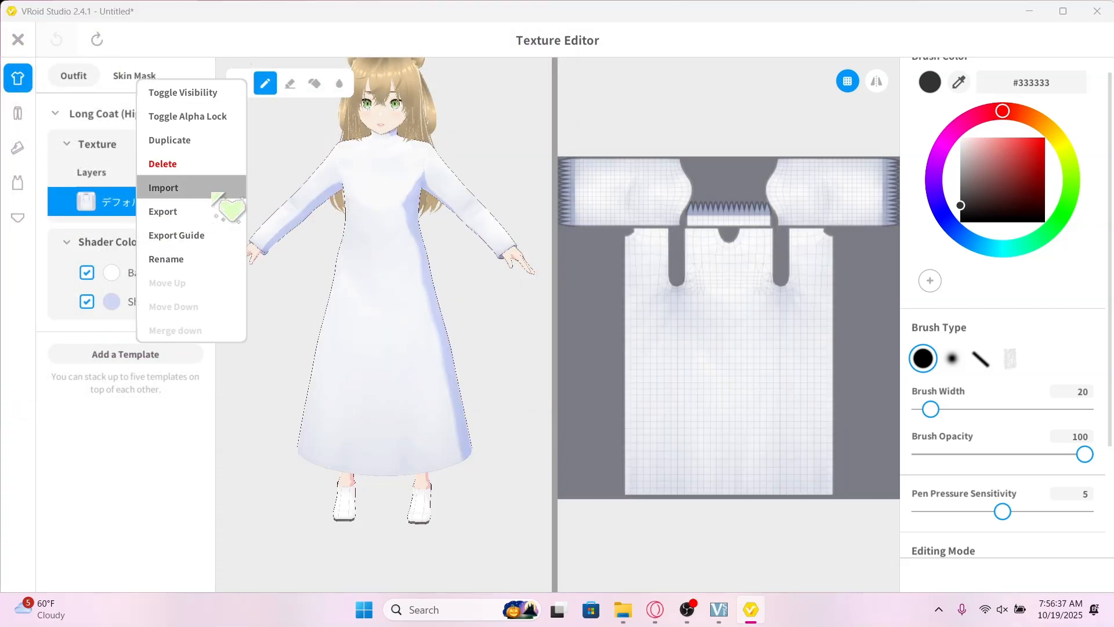
pyautogui.click(212, 188)
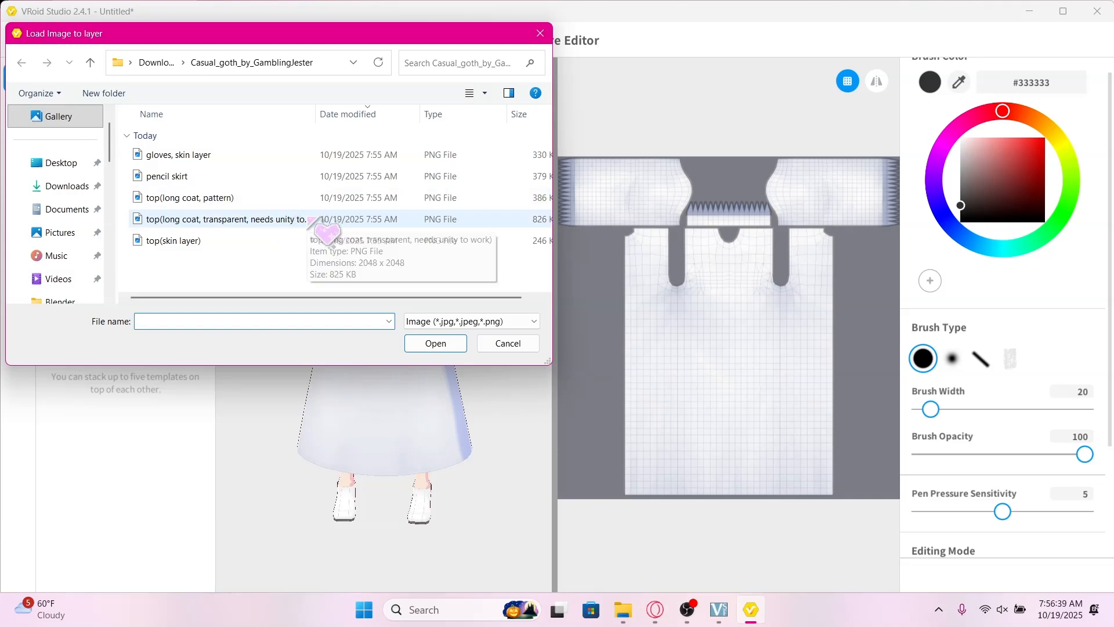
pyautogui.doubleClick(278, 220)
pyautogui.hotkey('ctrl', 'z')
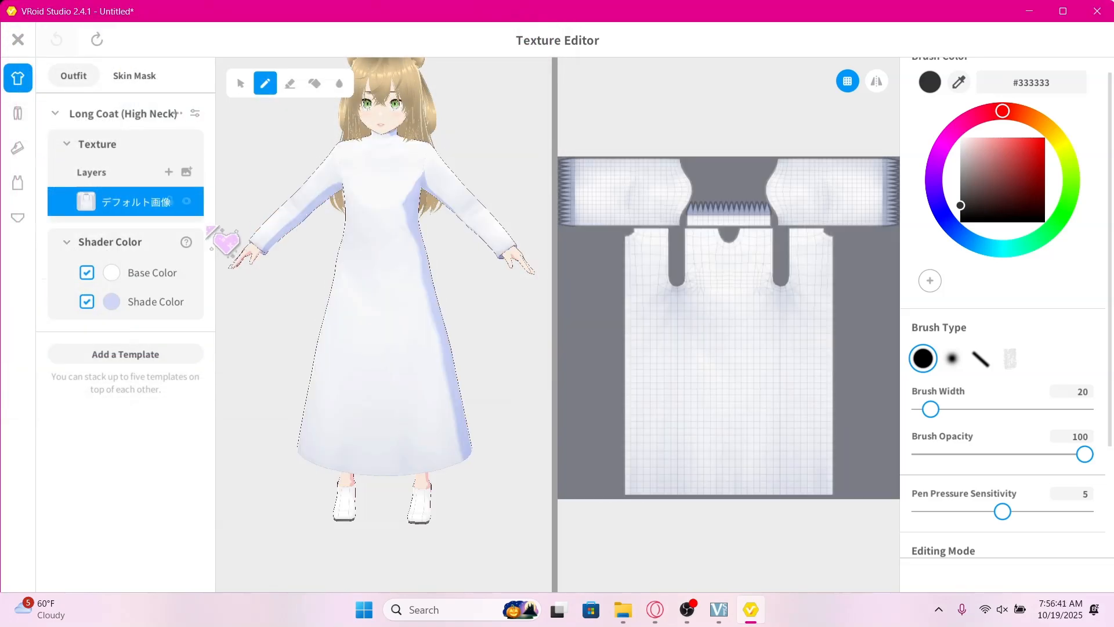
# Try the top(skin layer) image on the coat's default texture layer and undo the import
pyautogui.rightClick(124, 210)
pyautogui.click(173, 187)
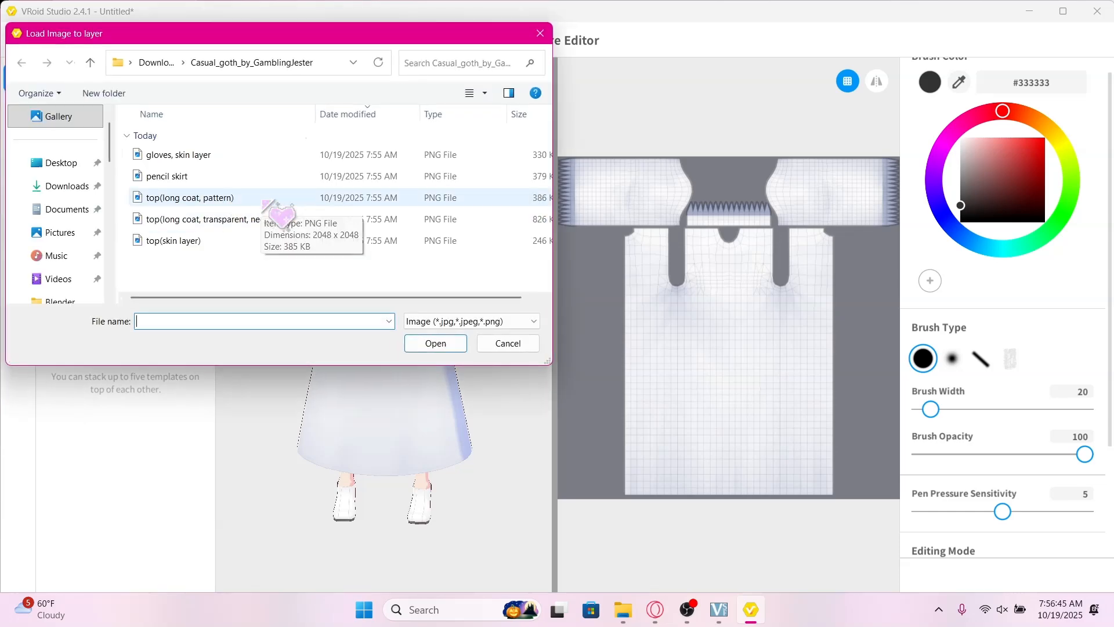
pyautogui.doubleClick(229, 240)
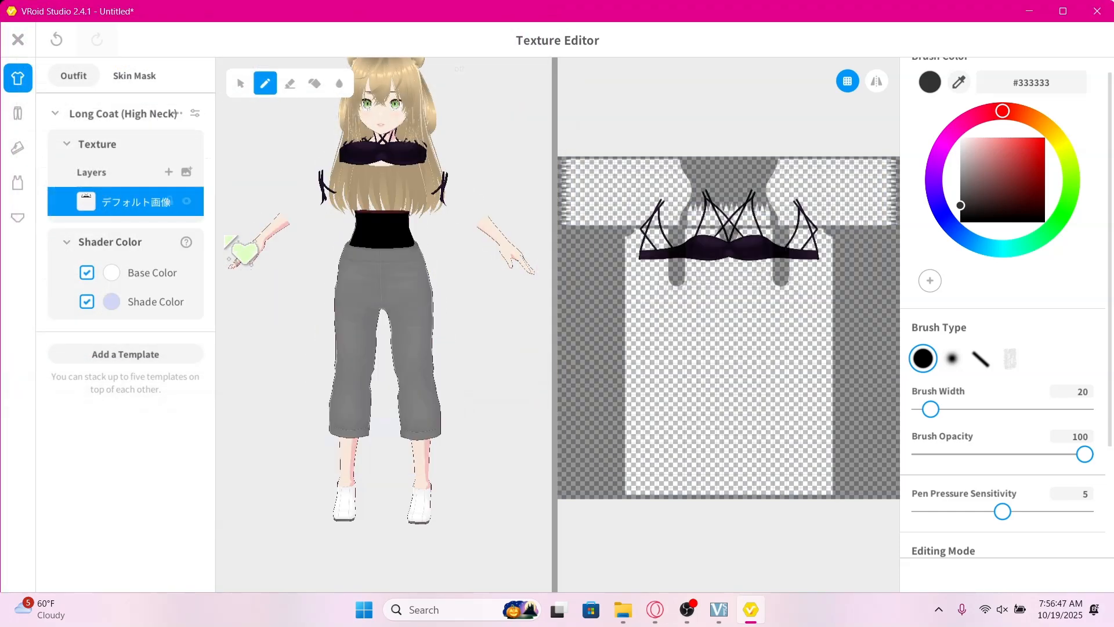
pyautogui.hotkey('ctrl', 'z')
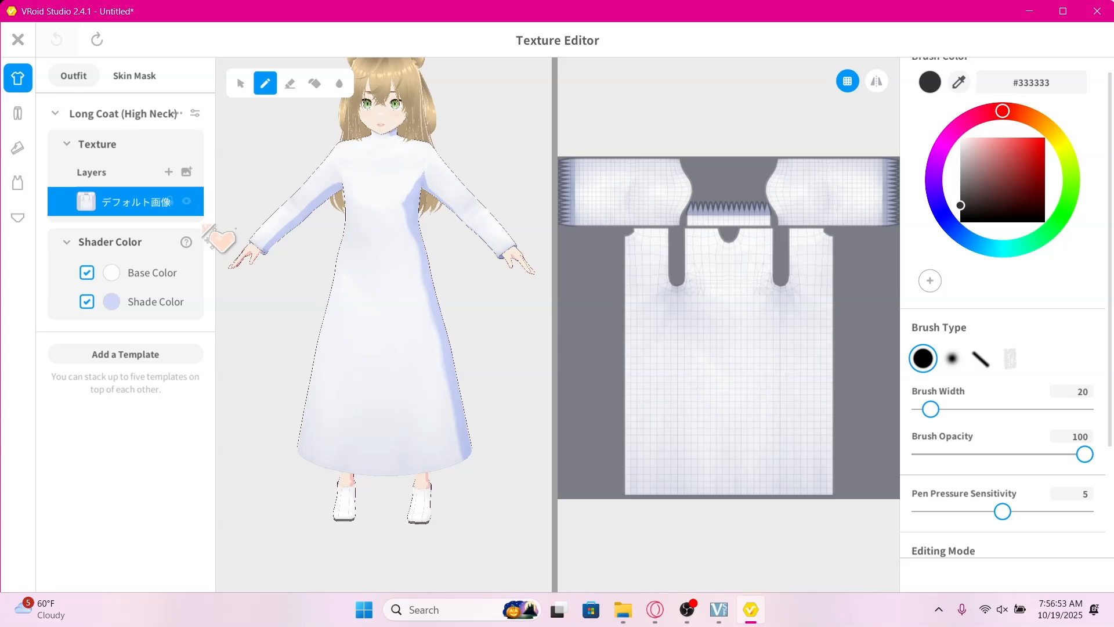
# Import the top(long coat, pattern) image into the long coat's default texture layer
pyautogui.rightClick(145, 199)
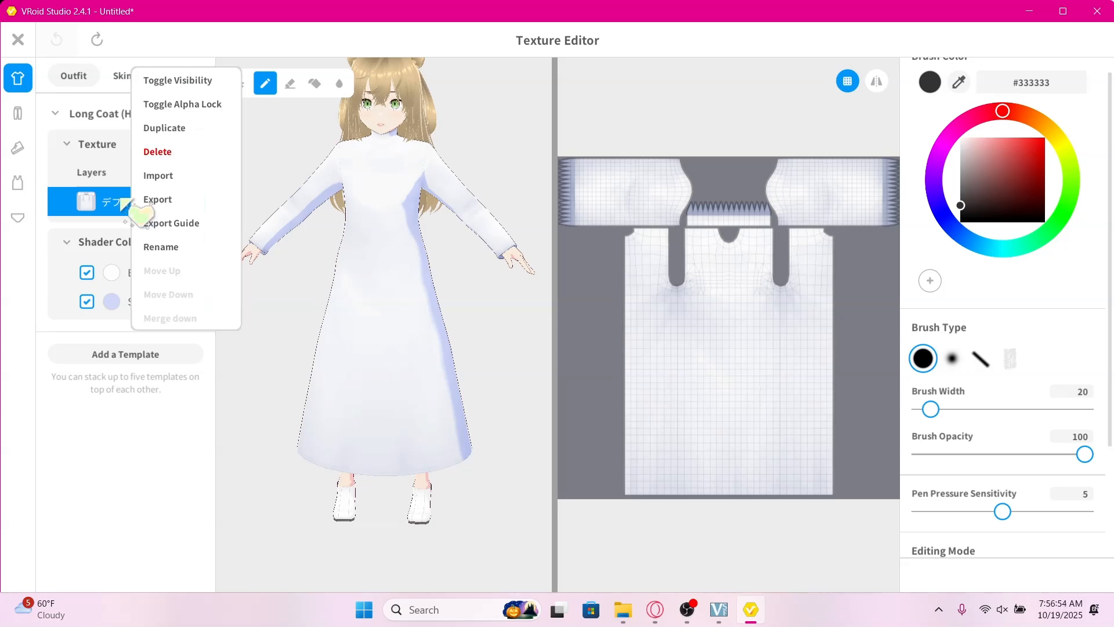
pyautogui.click(214, 181)
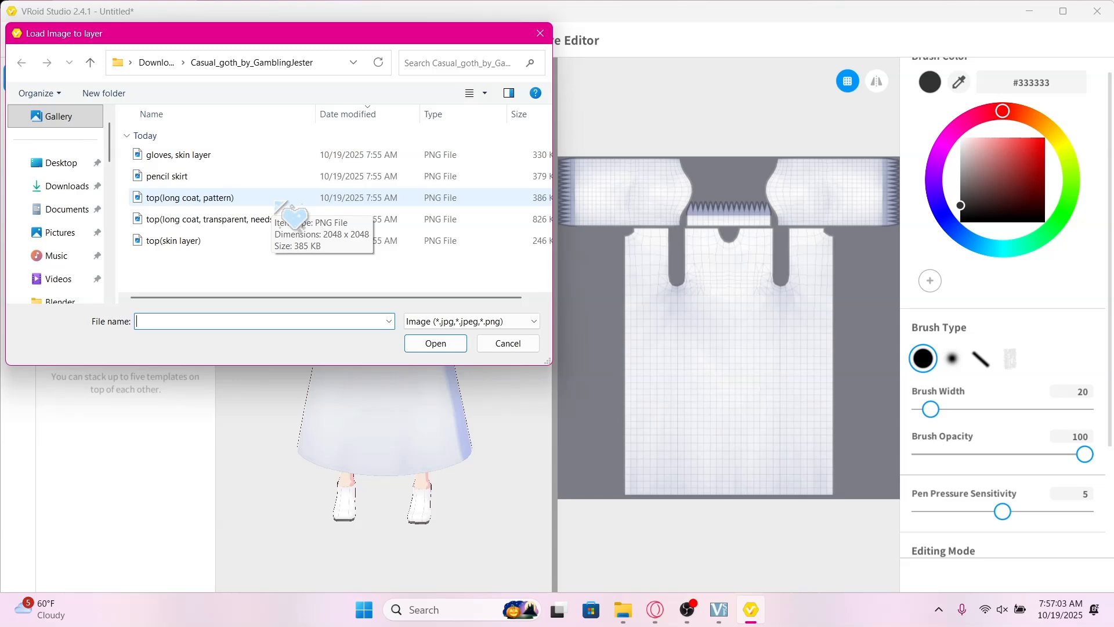
pyautogui.doubleClick(302, 200)
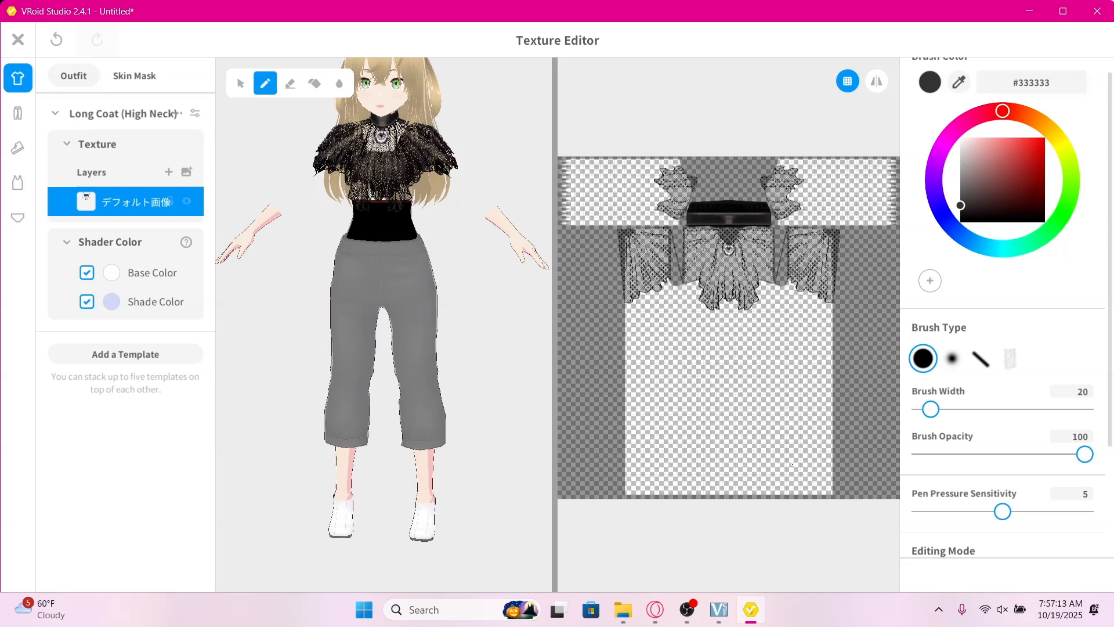
pyautogui.click(720, 608)
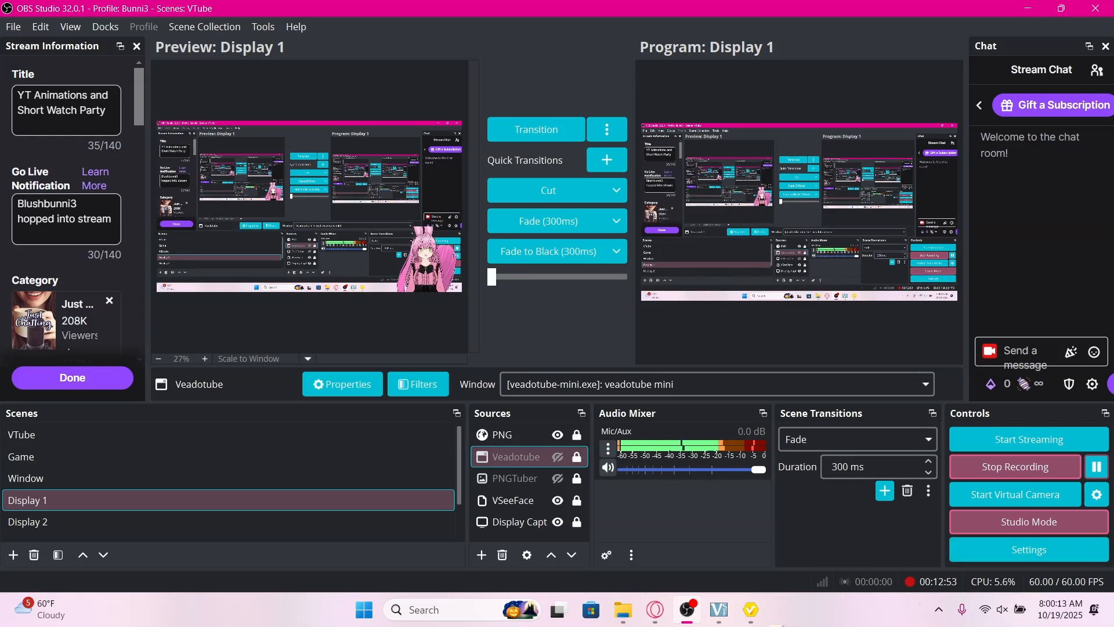
pyautogui.click(750, 610)
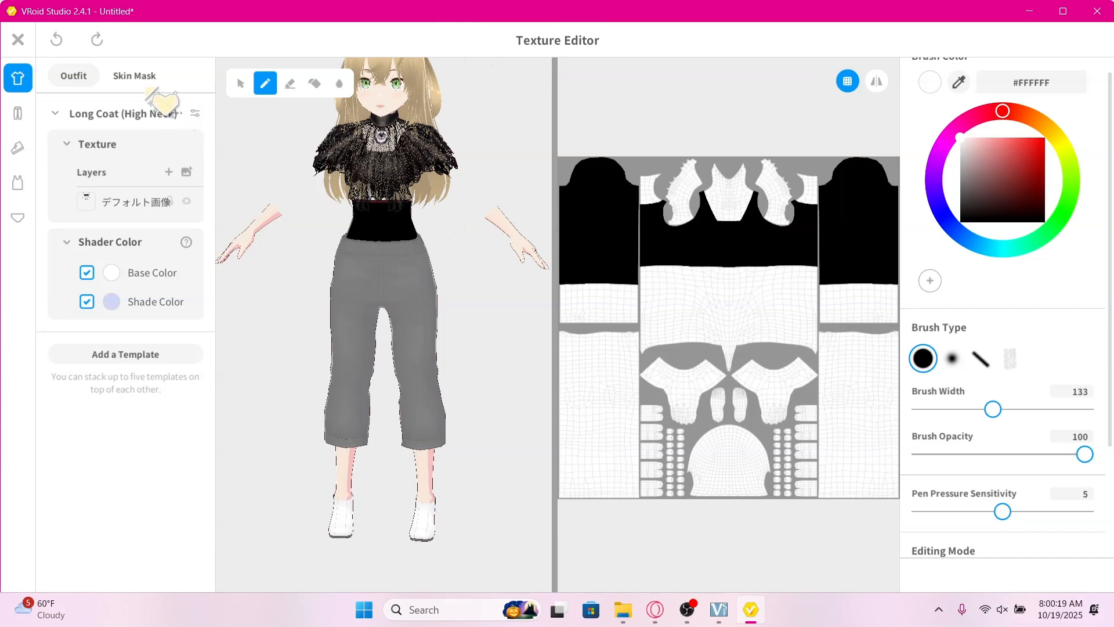
# Paint the black areas of the top's skin mask layer white (#FFFFFF) with a brush width of 216 to reveal the hidden skin
pyautogui.click(136, 76)
pyautogui.rightClick(130, 202)
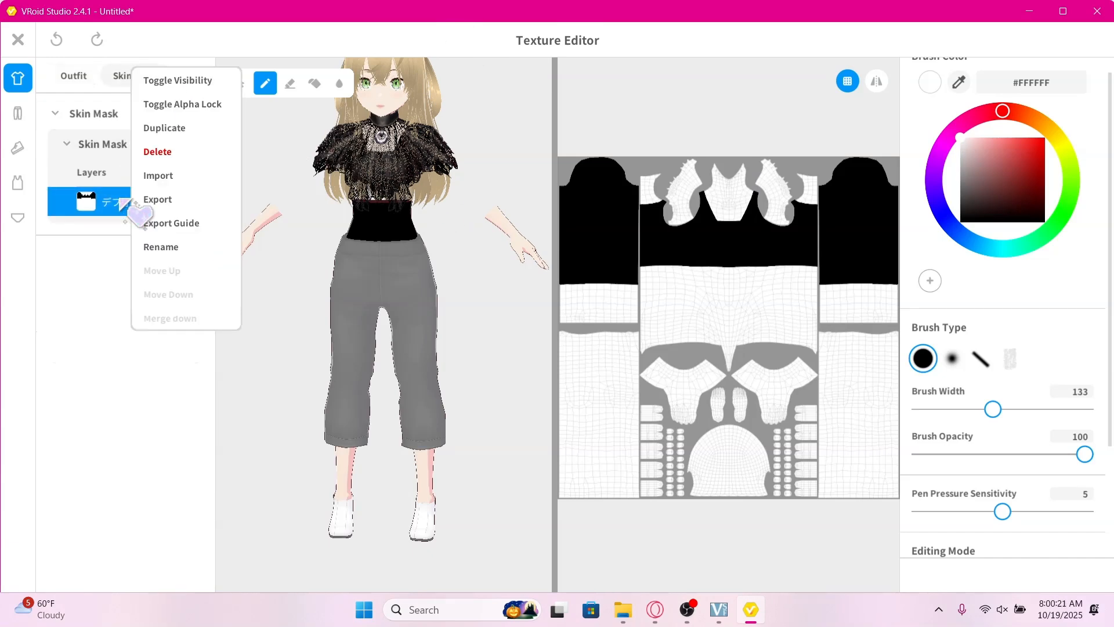
pyautogui.click(116, 202)
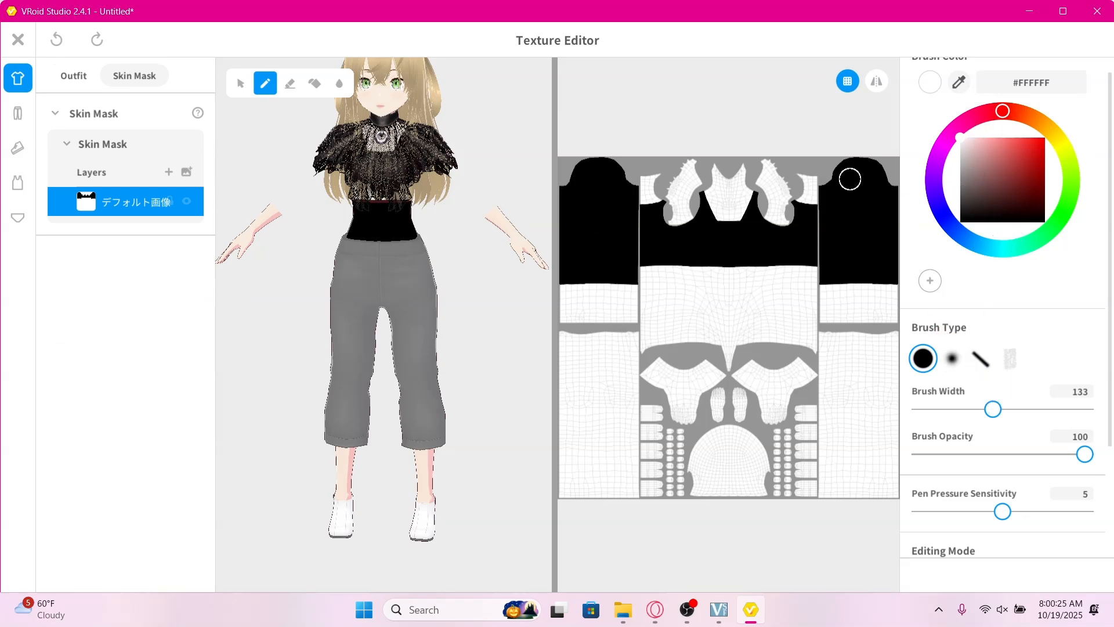
pyautogui.moveTo(993, 409); pyautogui.dragTo(1039, 409)
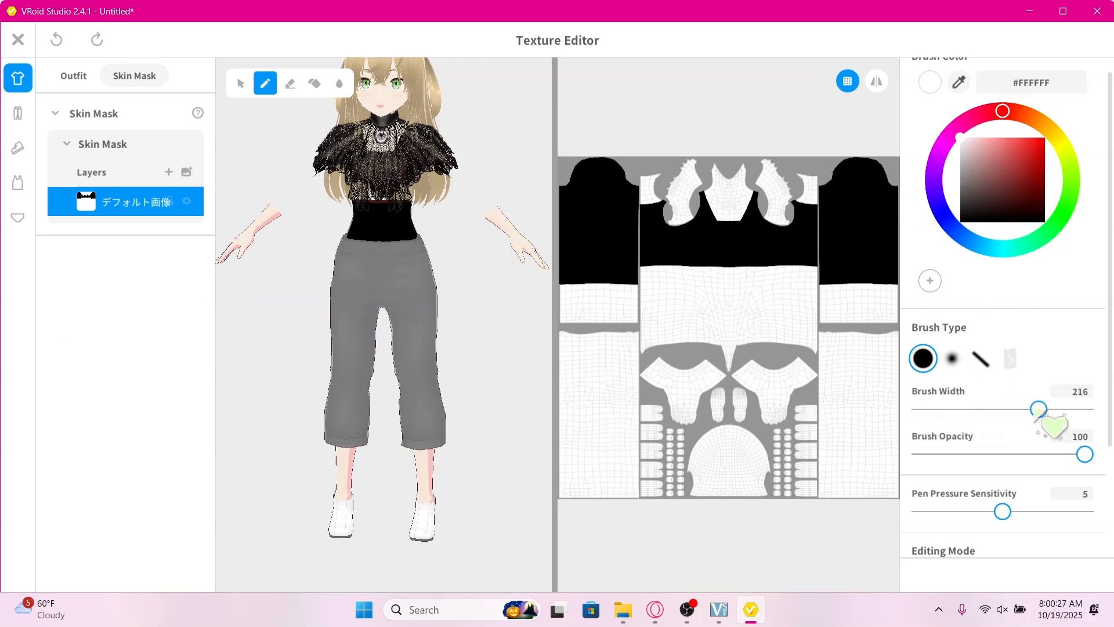
pyautogui.moveTo(846, 180)
pyautogui.mouseDown()
pyautogui.moveTo(837, 191)
pyautogui.moveTo(851, 184)
pyautogui.moveTo(886, 229)
pyautogui.moveTo(885, 182)
pyautogui.moveTo(850, 183)
pyautogui.moveTo(754, 256)
pyautogui.moveTo(779, 224)
pyautogui.moveTo(601, 176)
pyautogui.moveTo(555, 256)
pyautogui.moveTo(567, 313)
pyautogui.moveTo(639, 293)
pyautogui.mouseUp()
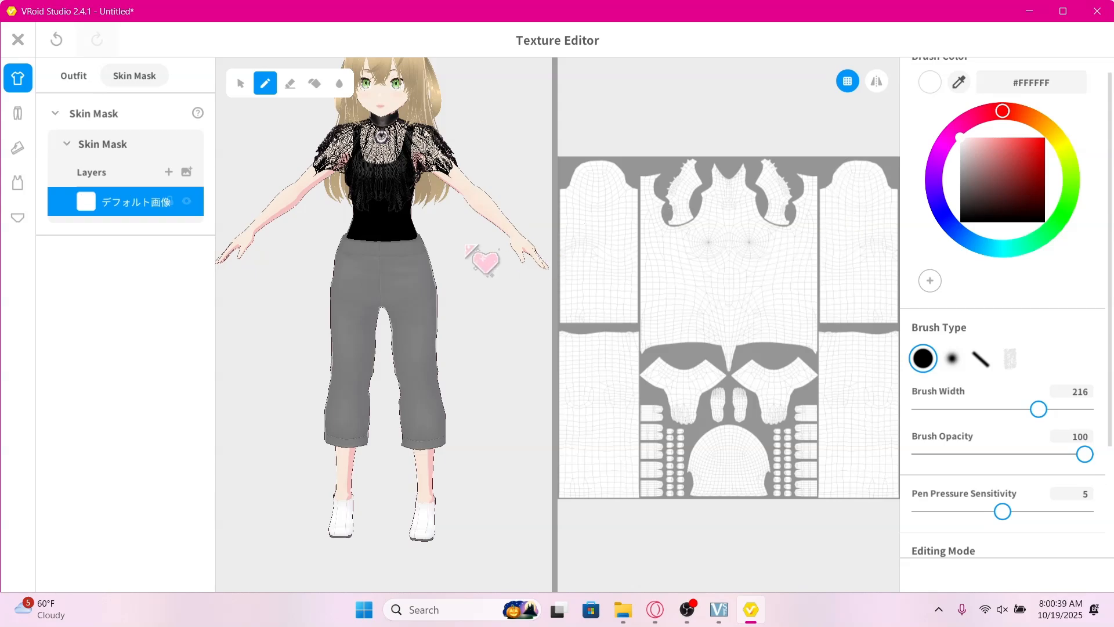
# Close the texture editor and save the edited top as a new item
pyautogui.moveTo(497, 256)
pyautogui.mouseDown(button='right')
pyautogui.moveTo(559, 251)
pyautogui.moveTo(518, 265)
pyautogui.moveTo(486, 254)
pyautogui.mouseUp(button='right')
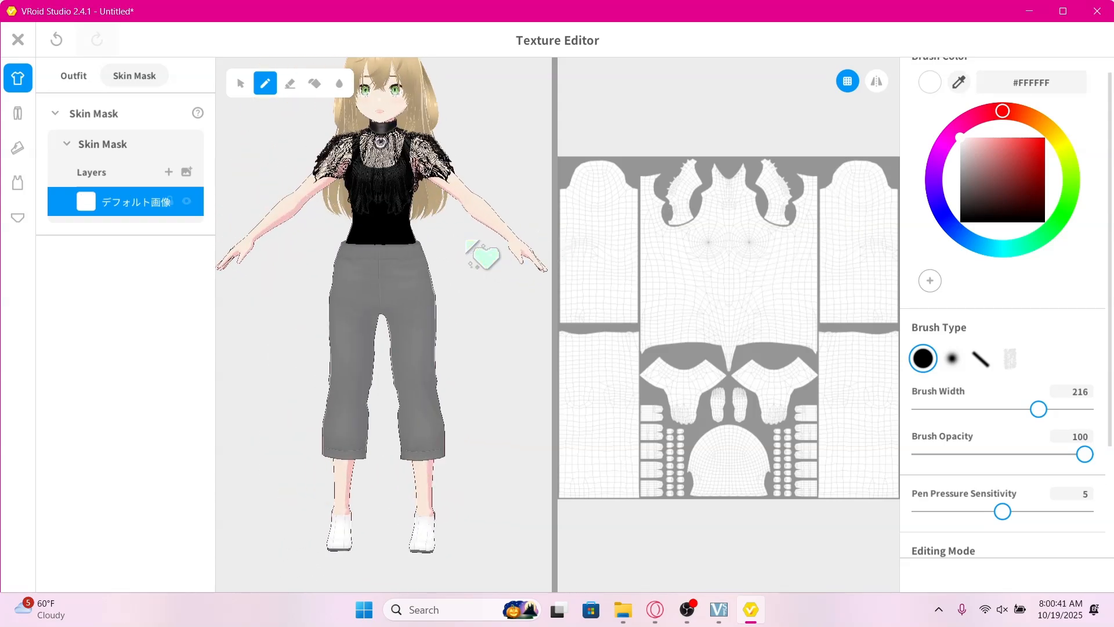
pyautogui.click(18, 39)
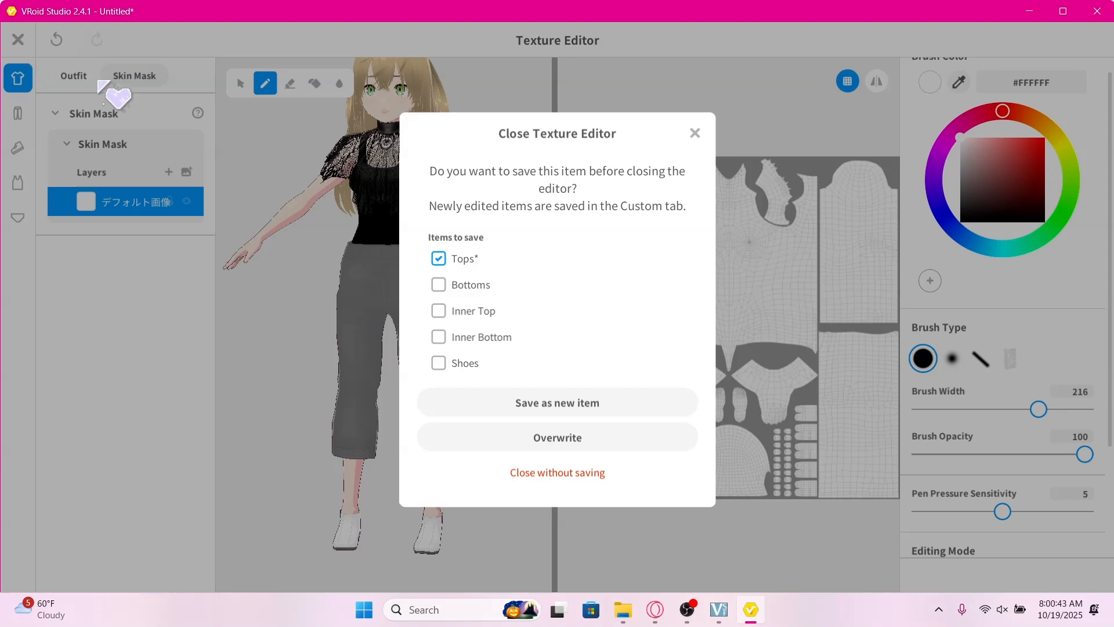
pyautogui.click(551, 404)
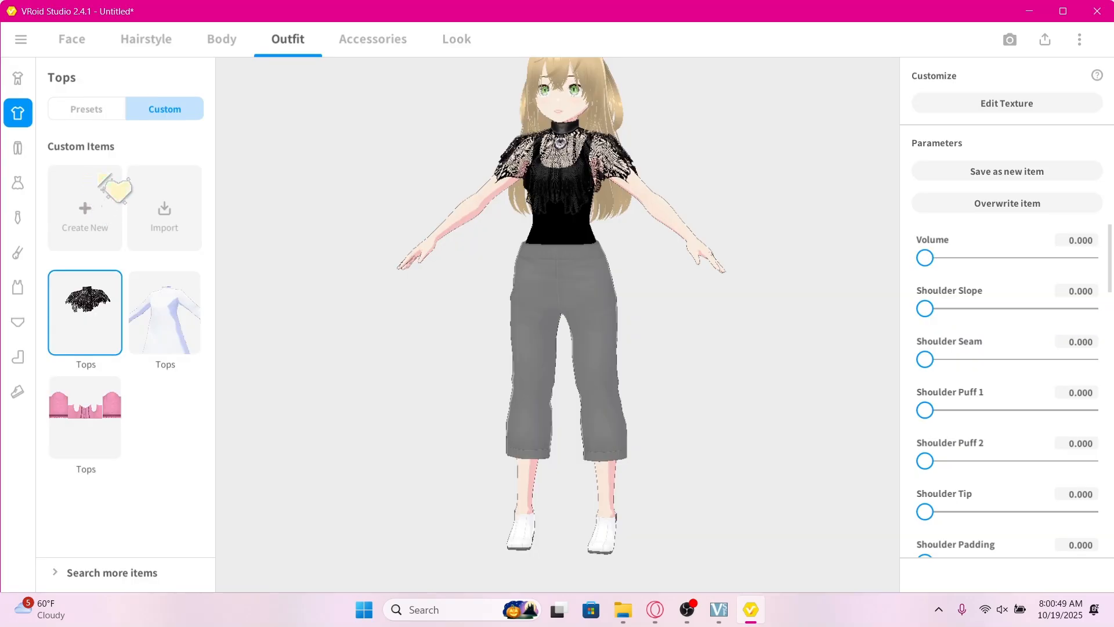
pyautogui.click(85, 207)
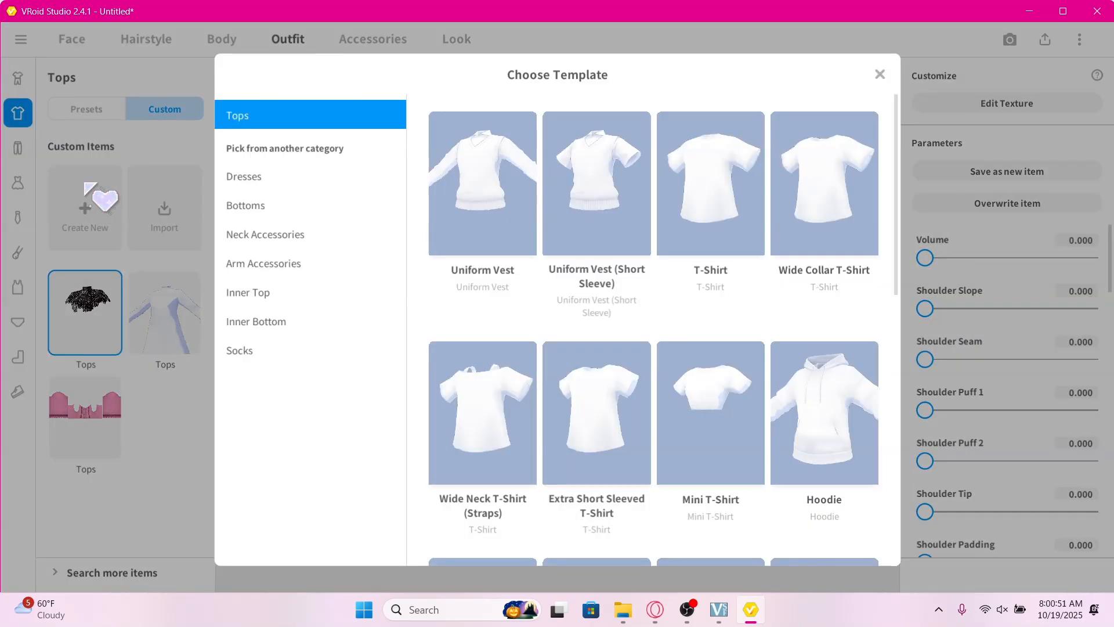
pyautogui.click(102, 220)
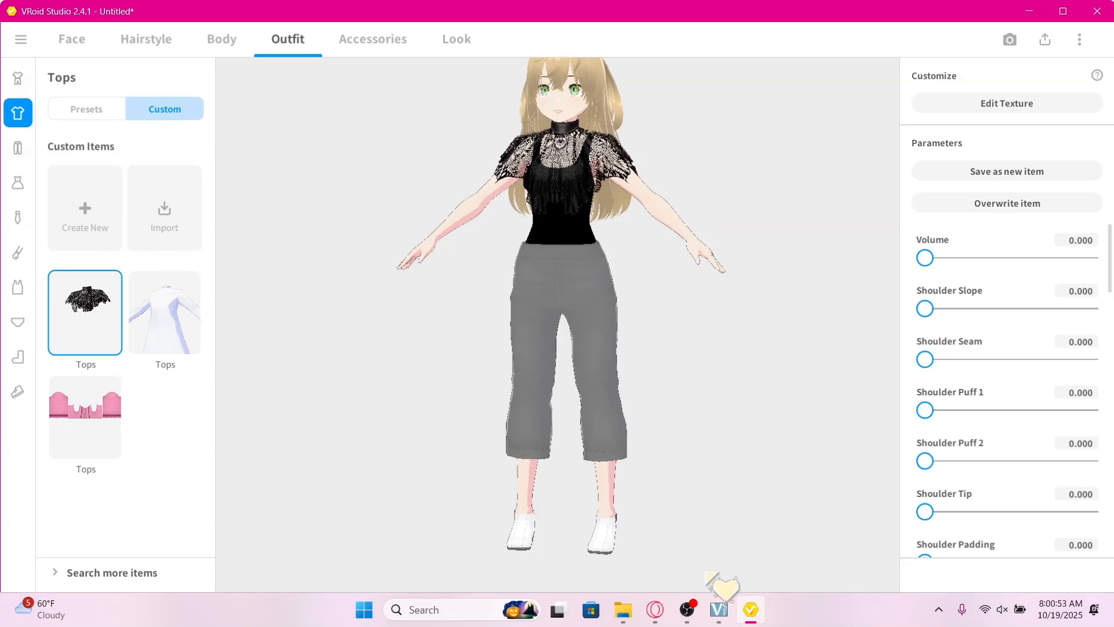
pyautogui.click(623, 609)
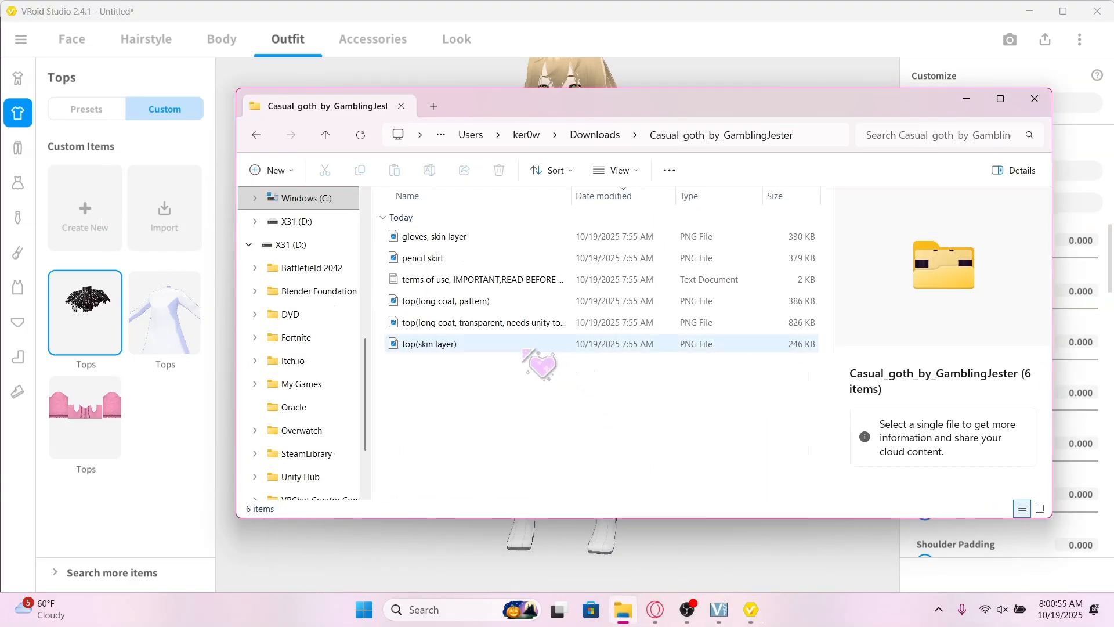
pyautogui.click(702, 32)
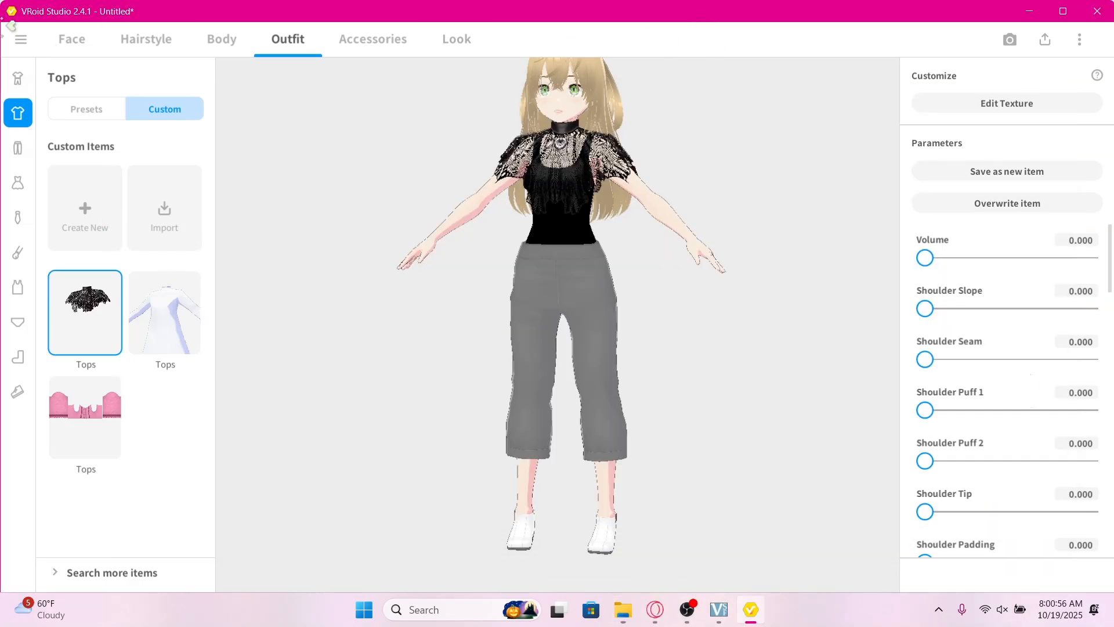
# Open the whole body's skin texture for editing and add a new layer above the default design
pyautogui.click(73, 40)
pyautogui.scroll(-1, 19, 250)
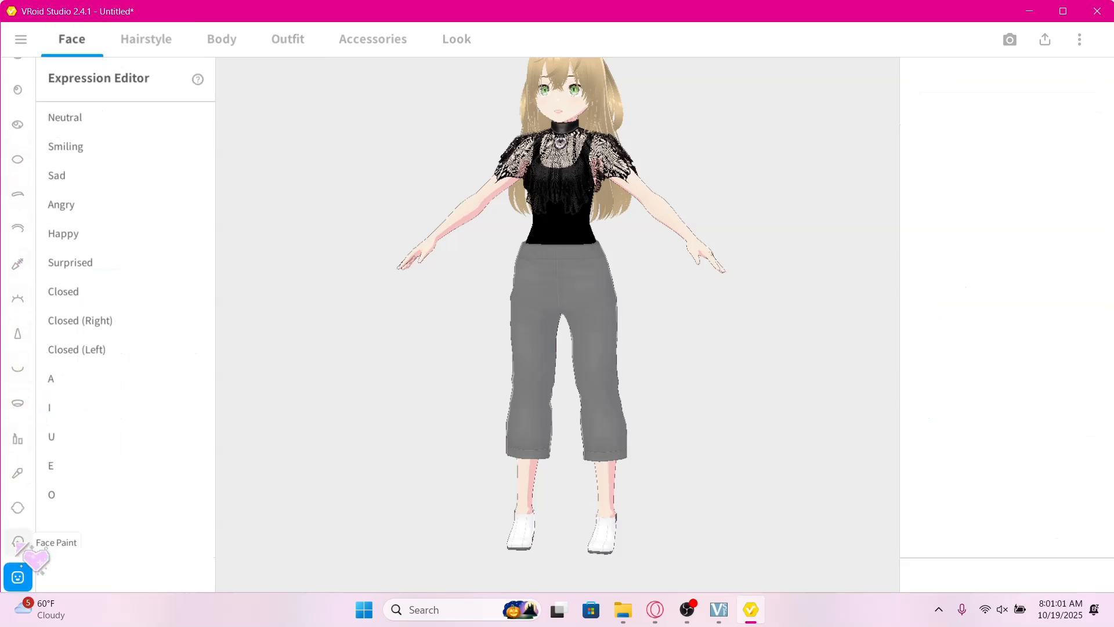
pyautogui.click(222, 39)
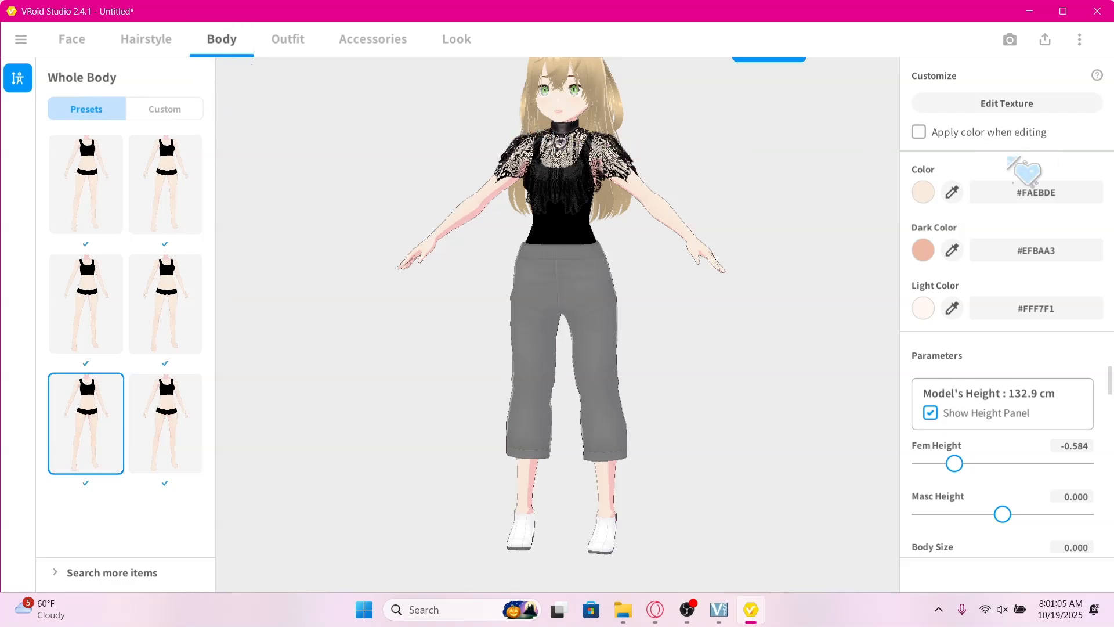
pyautogui.click(1067, 104)
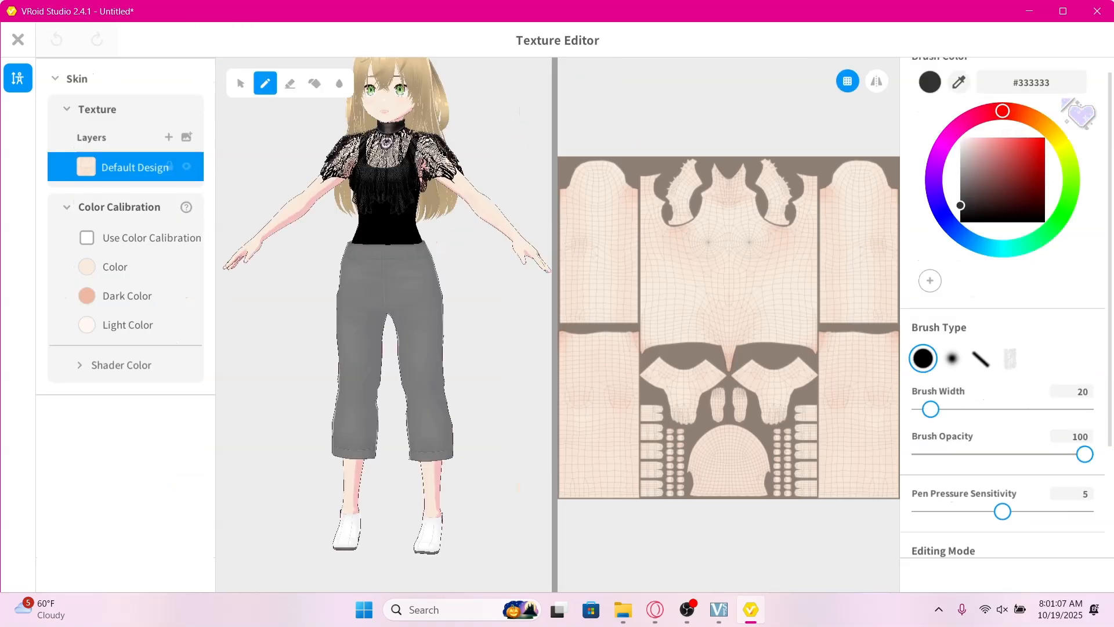
pyautogui.click(185, 139)
# Import the top(skin layer) image into the new skin layer and save the edited whole body as a new item
pyautogui.rightClick(139, 167)
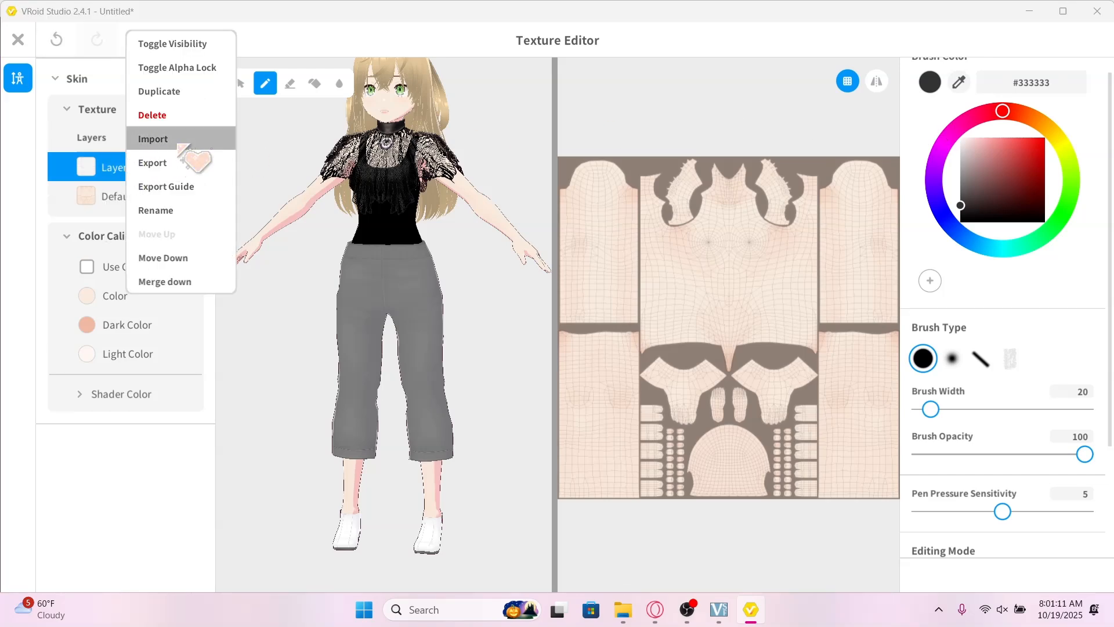
pyautogui.click(180, 145)
pyautogui.click(222, 239)
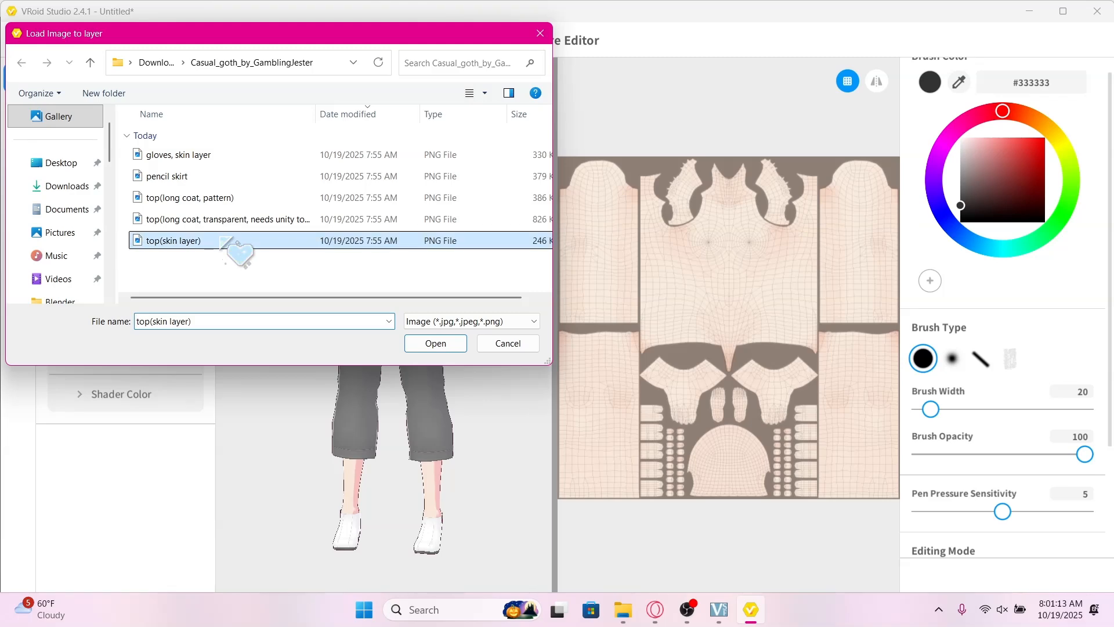
pyautogui.doubleClick(222, 239)
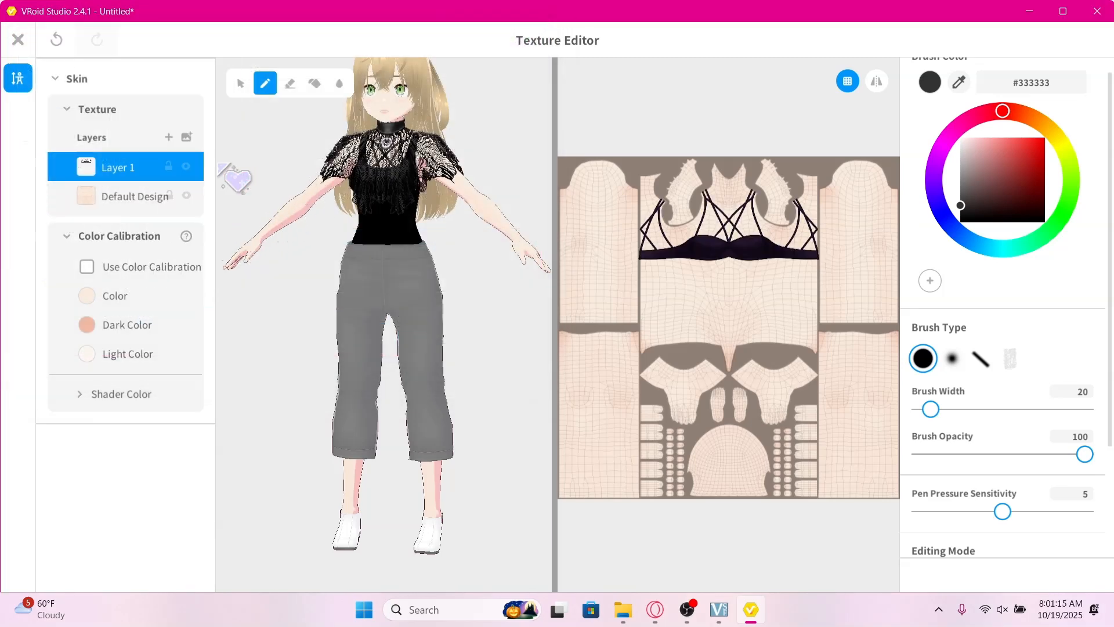
pyautogui.click(18, 39)
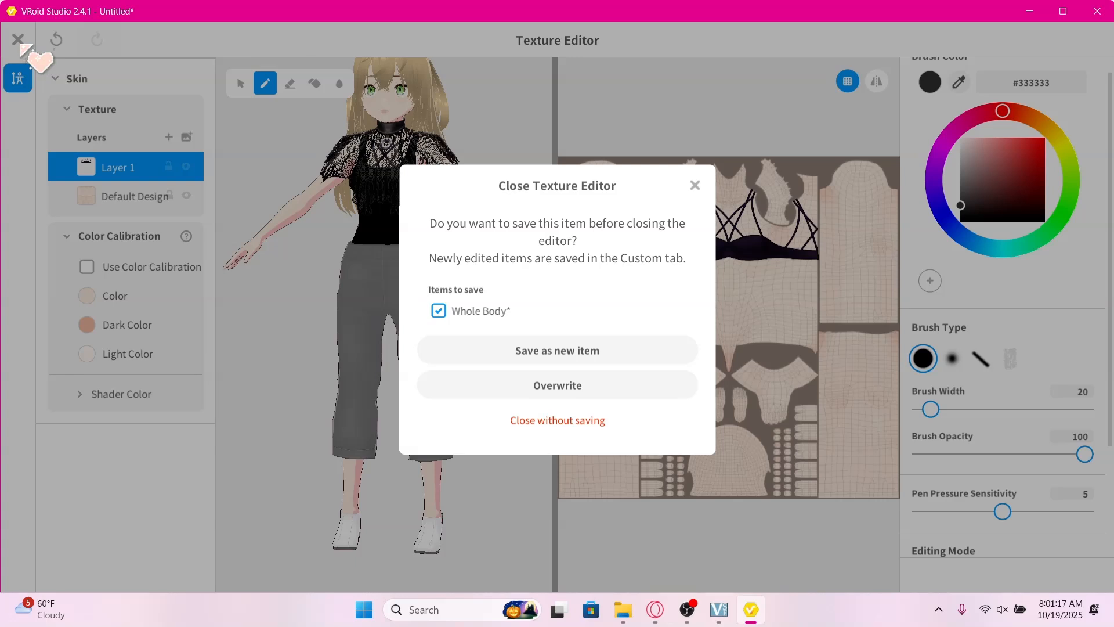
pyautogui.click(524, 347)
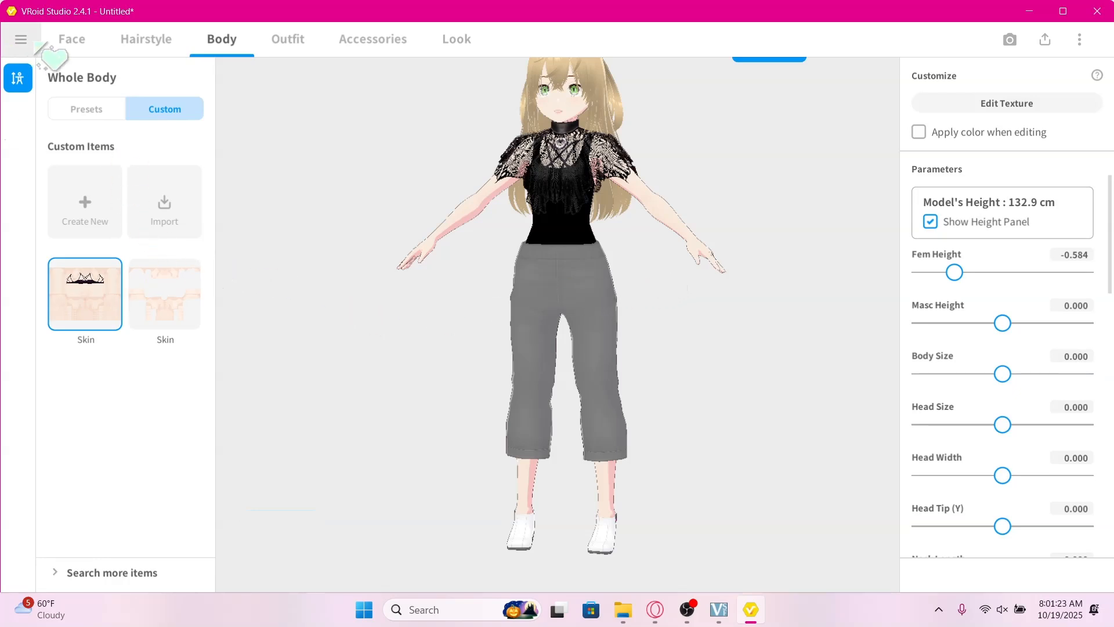
# Open the outfit's bottoms category and check the how-to-use notes on the BOOTH page for the skirt's mesh
pyautogui.click(152, 40)
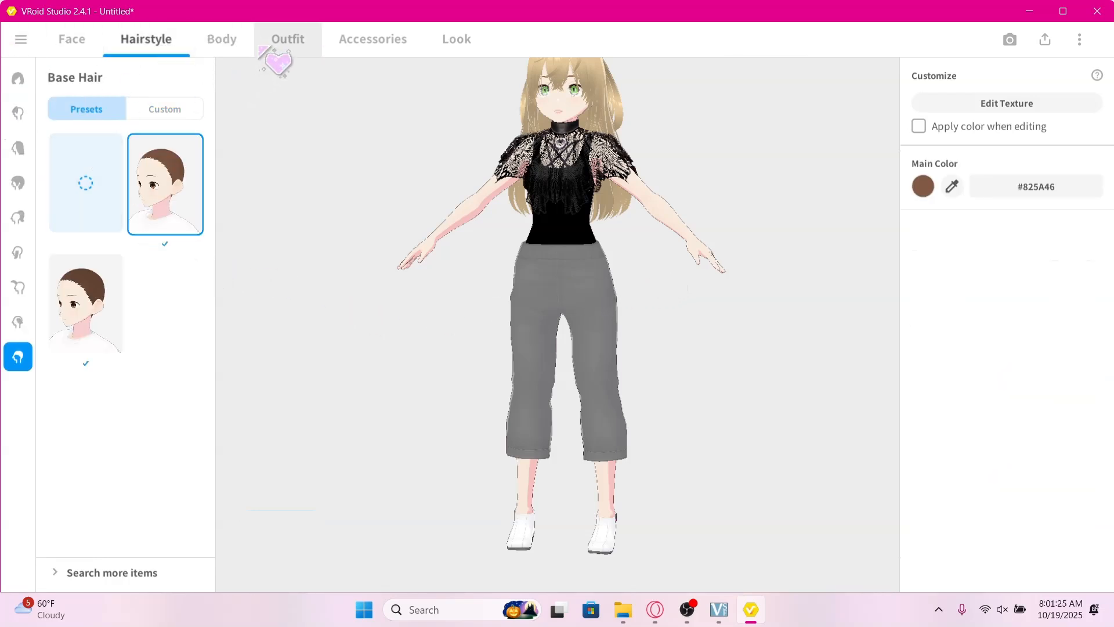
pyautogui.click(280, 40)
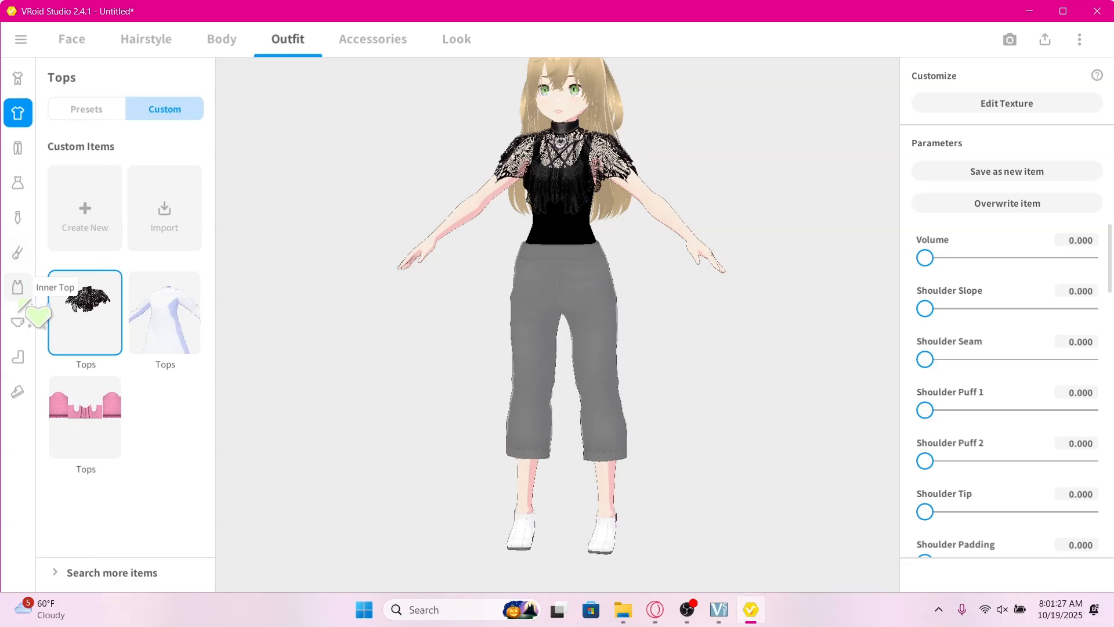
pyautogui.click(18, 152)
pyautogui.click(655, 609)
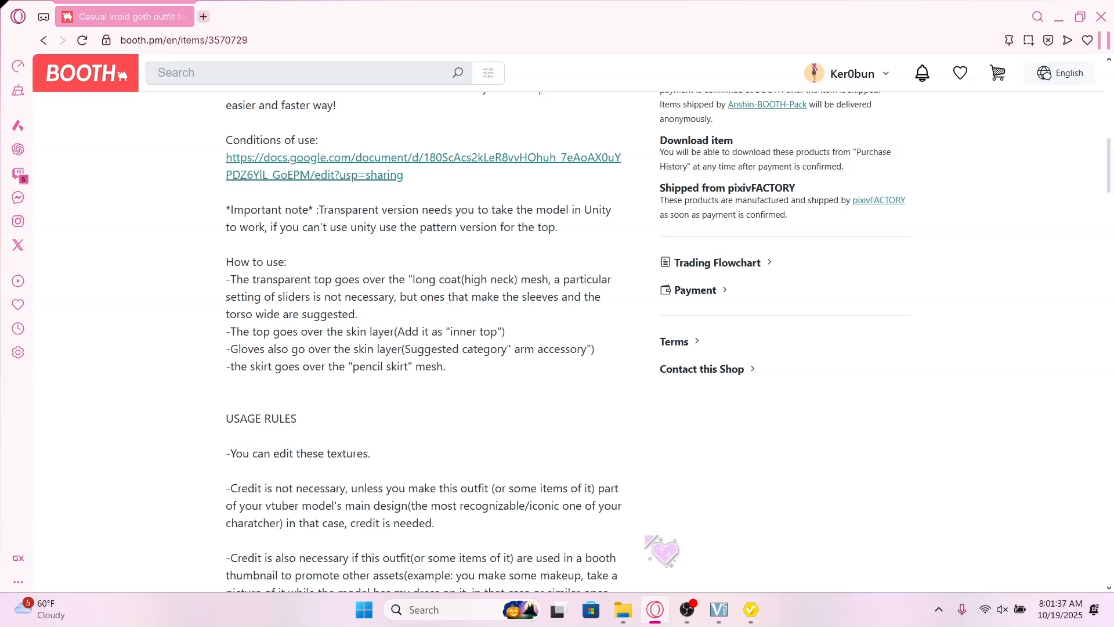
pyautogui.click(751, 609)
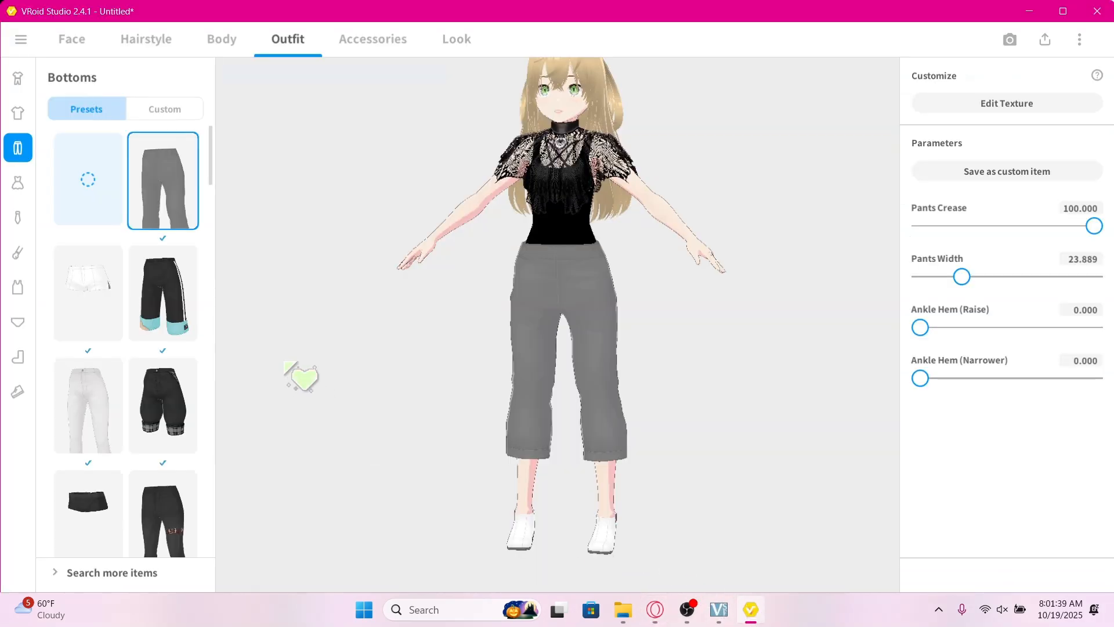
# Create a custom bottoms item from the full-length Pencil Skirt template
pyautogui.click(164, 109)
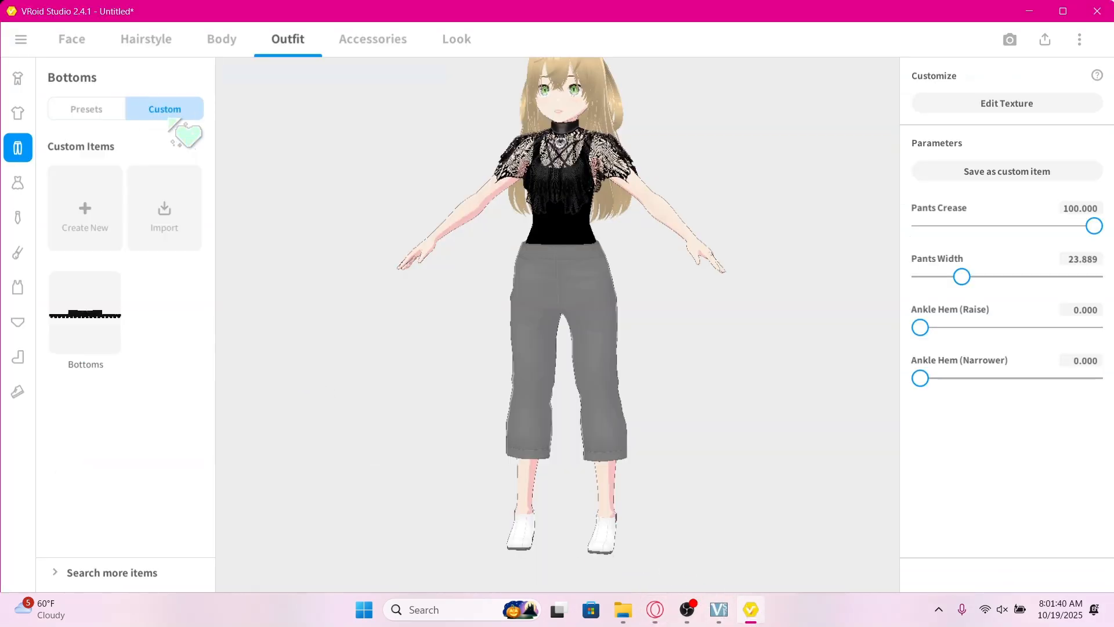
pyautogui.click(102, 190)
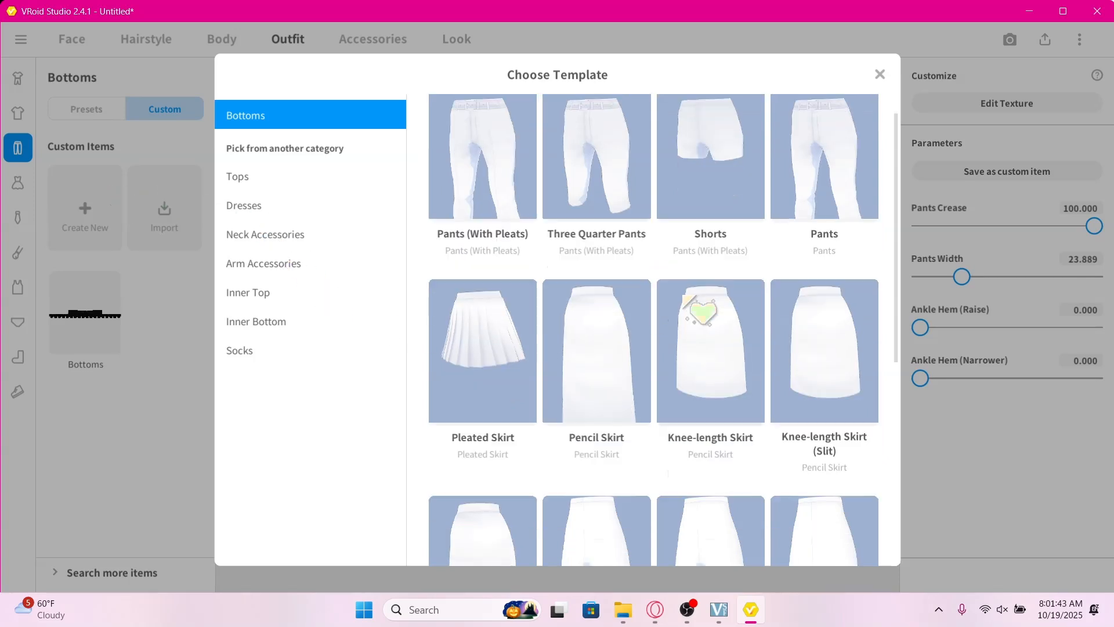
pyautogui.scroll(-1, 684, 298)
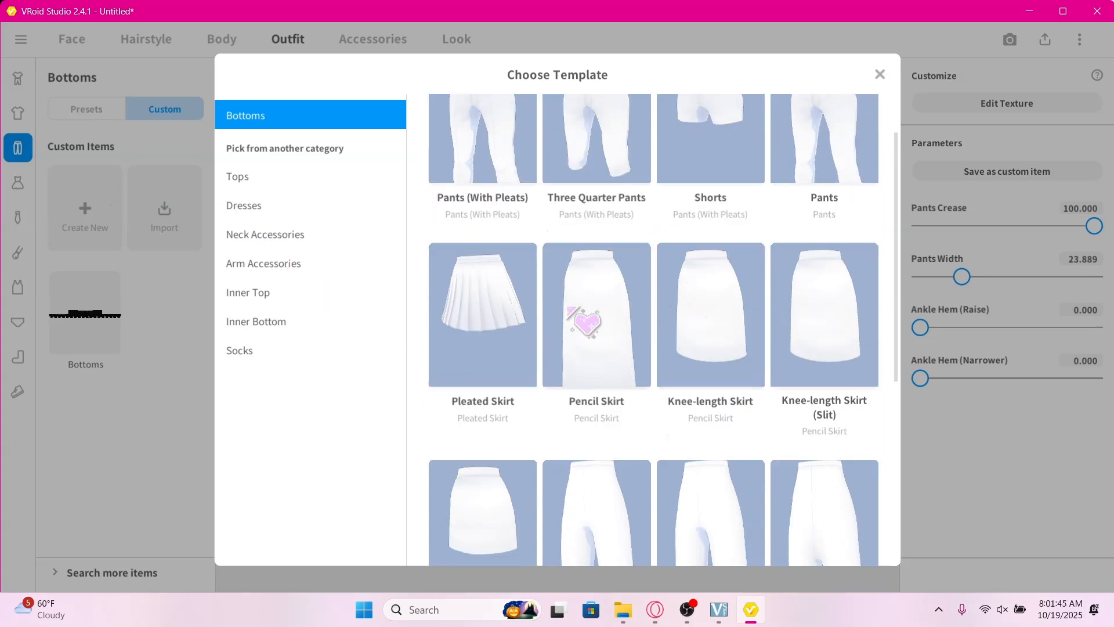
pyautogui.click(585, 321)
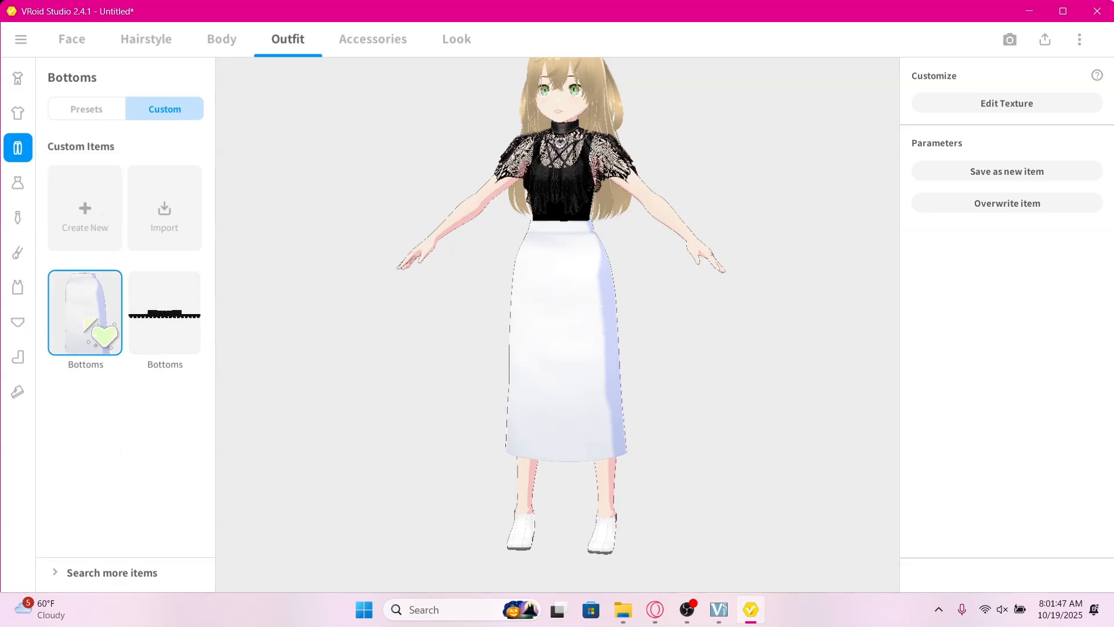
# Import the pencil skirt image into the default texture layer of the new skirt
pyautogui.rightClick(87, 313)
pyautogui.click(977, 103)
pyautogui.click(977, 105)
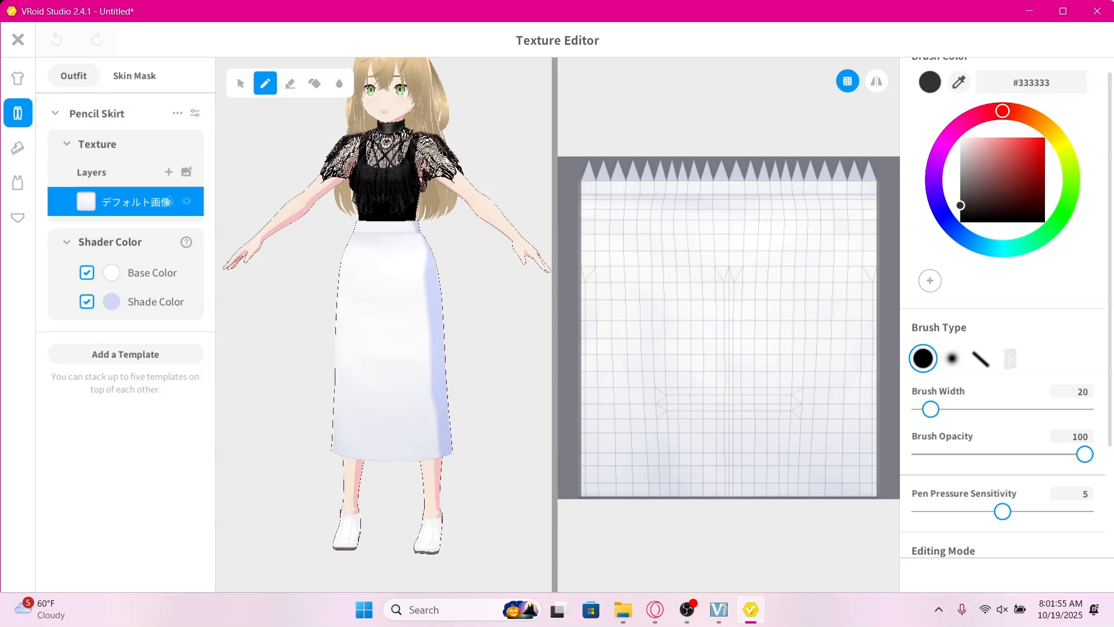
pyautogui.rightClick(119, 206)
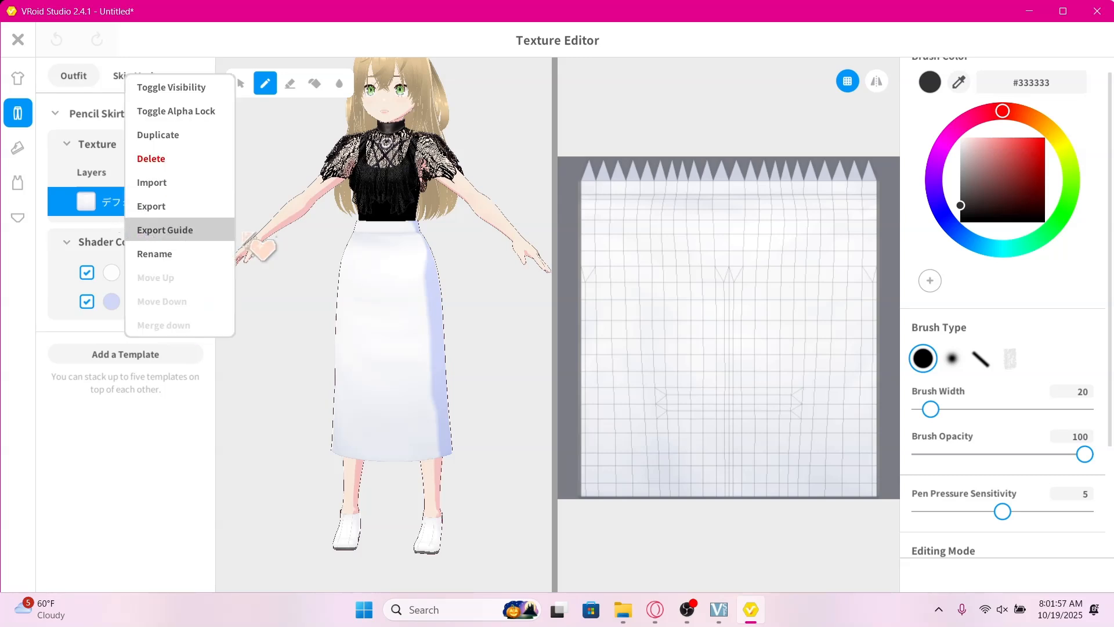
pyautogui.click(186, 191)
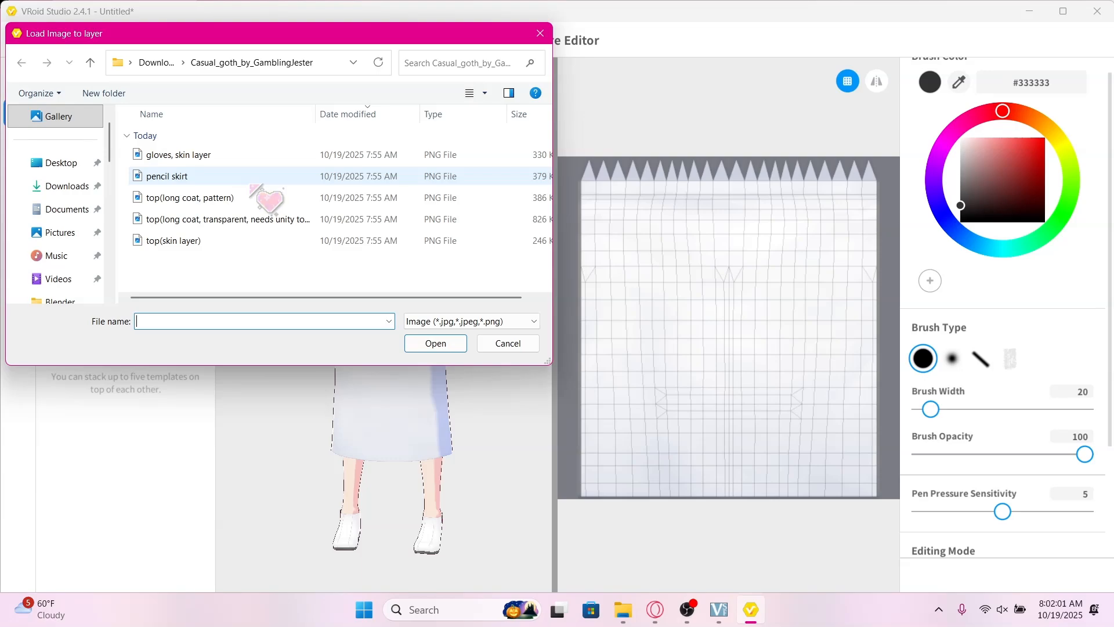
pyautogui.doubleClick(271, 177)
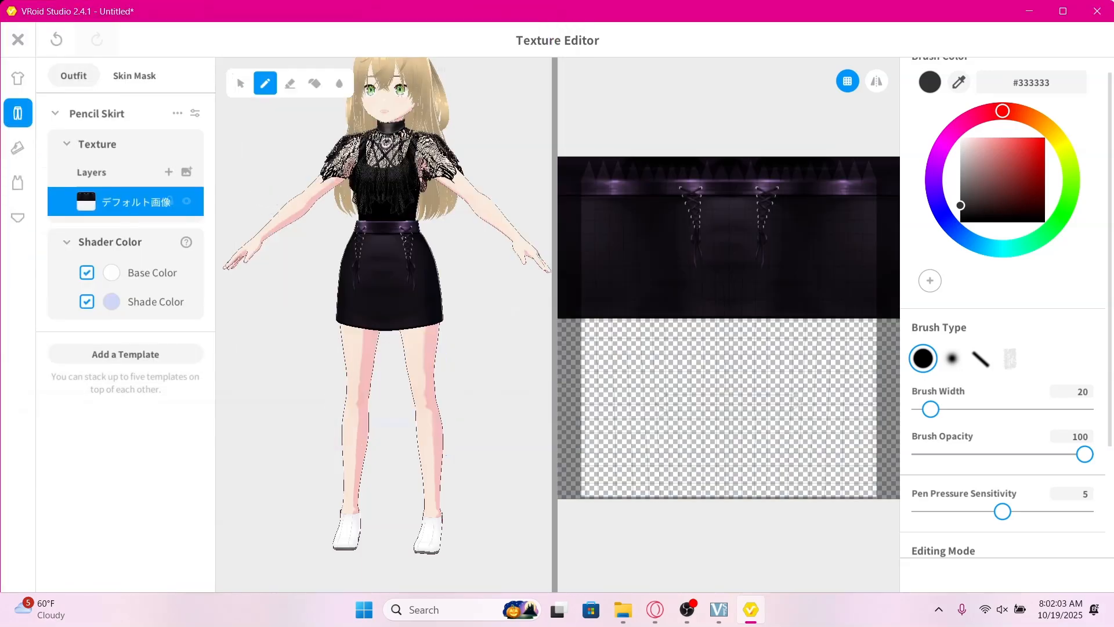
# Close the texture editor and save the edited bottoms as a new item
pyautogui.moveTo(390, 263)
pyautogui.mouseDown(button='right')
pyautogui.moveTo(404, 263)
pyautogui.moveTo(343, 264)
pyautogui.moveTo(390, 265)
pyautogui.moveTo(377, 264)
pyautogui.mouseUp(button='right')
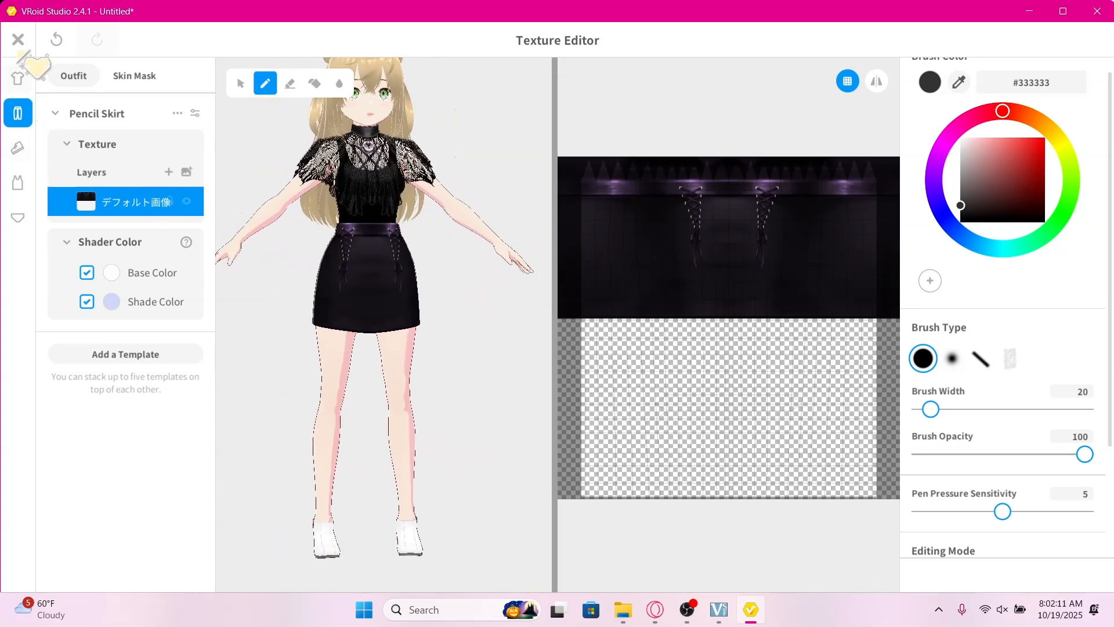
pyautogui.click(18, 41)
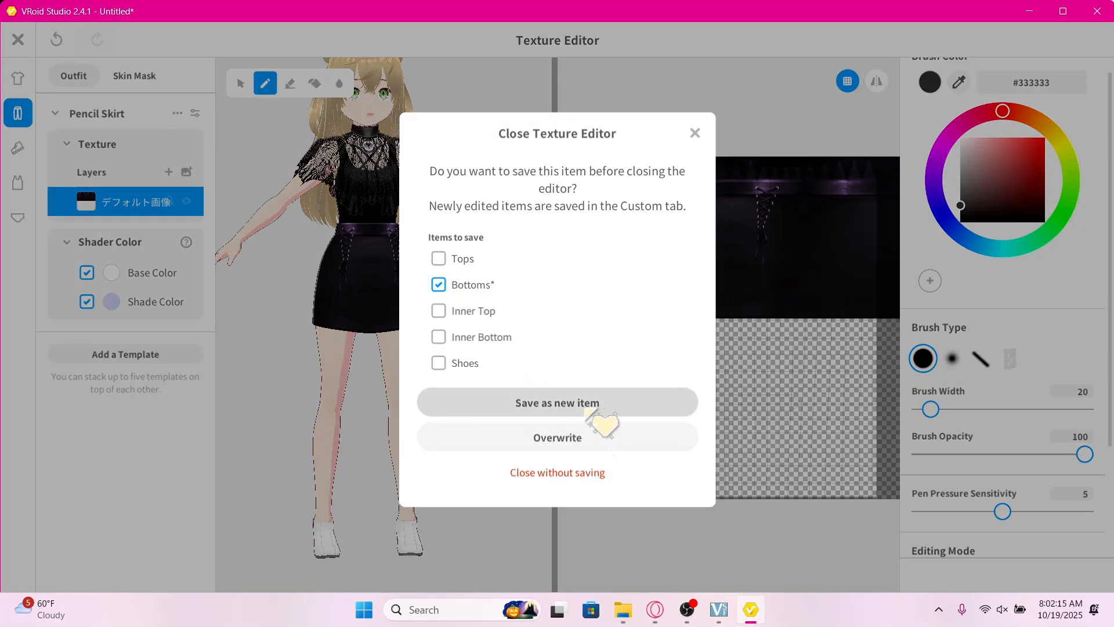
pyautogui.click(585, 410)
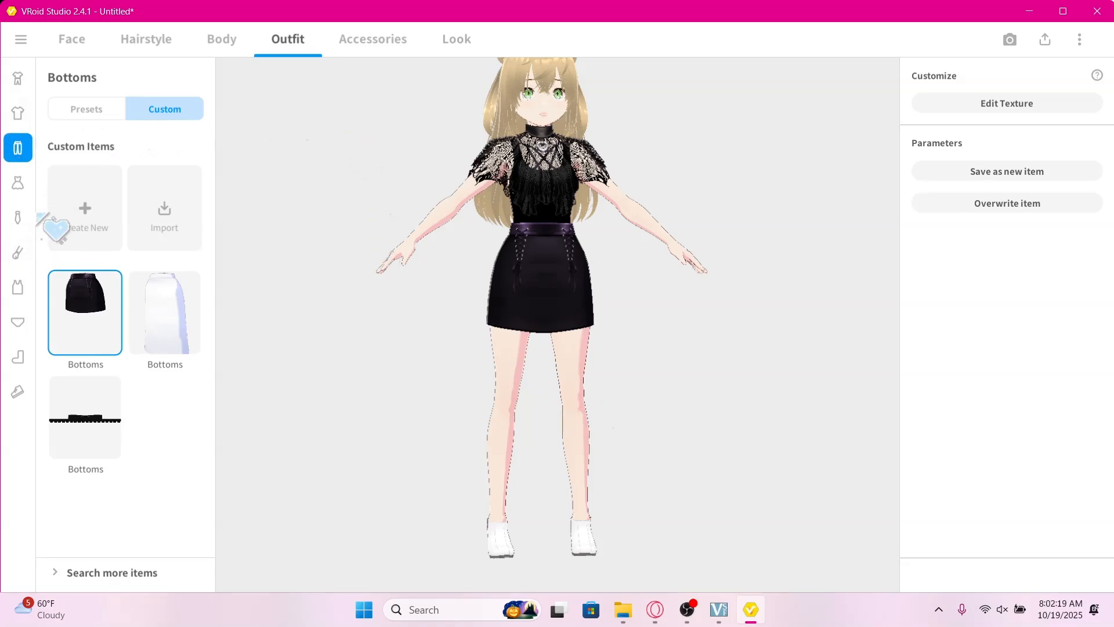
# Open the custom item import for the outfit's shoes
pyautogui.click(19, 390)
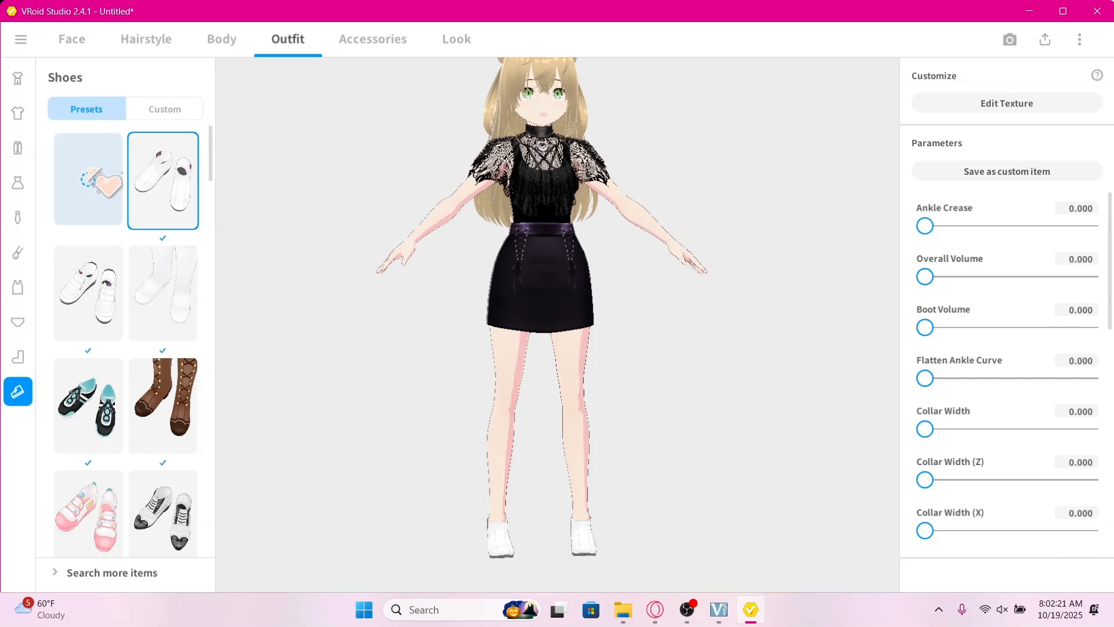
pyautogui.click(168, 110)
pyautogui.click(98, 209)
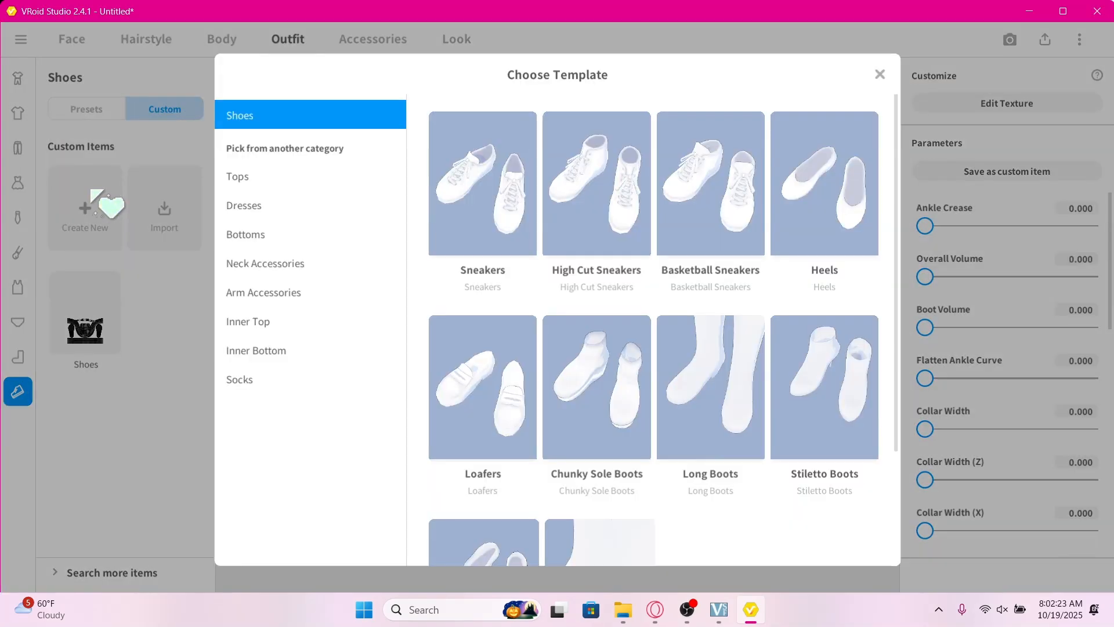
pyautogui.click(159, 206)
pyautogui.click(183, 211)
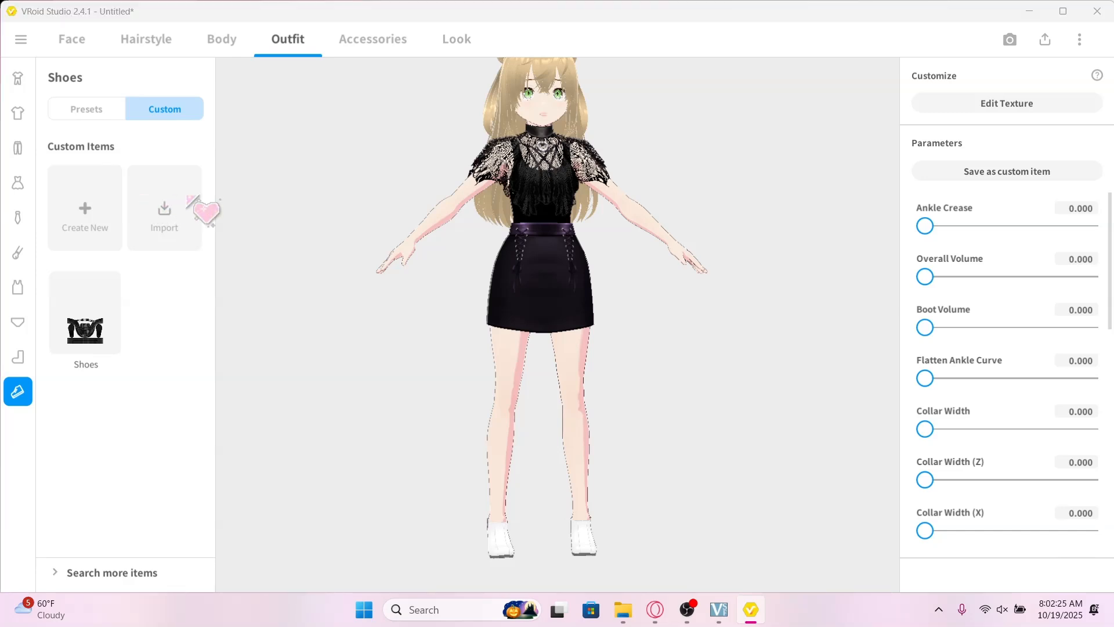
pyautogui.scroll(-1, 78, 241)
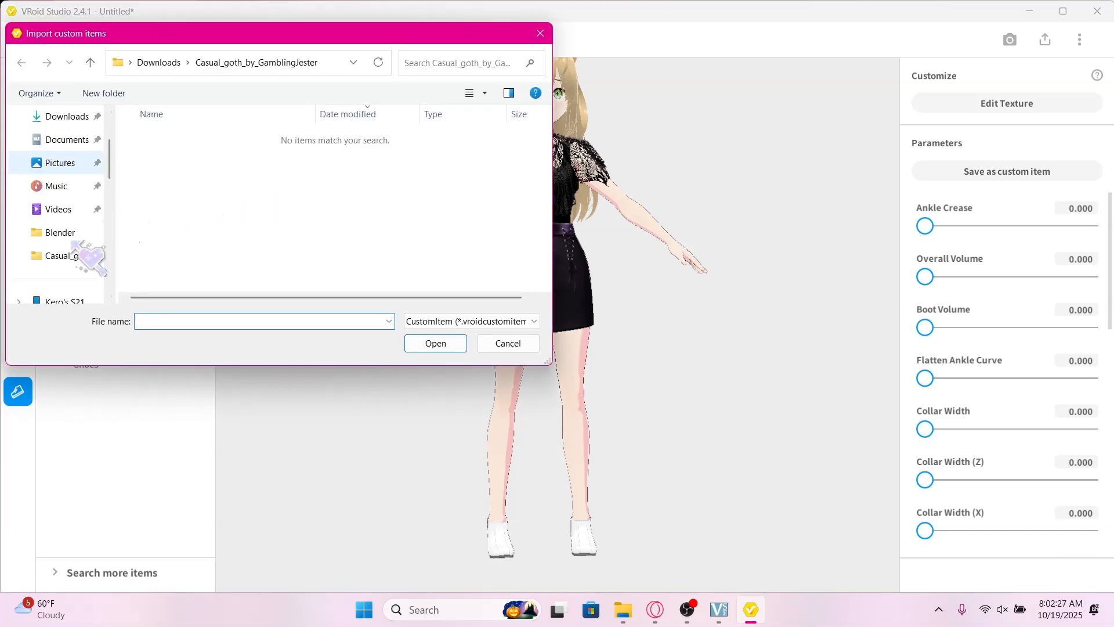
# Import jirai_kei_black_shoes.vroidcustomitem from Documents > VTube > 3D > Clothes and put the shoes on the model
pyautogui.click(76, 140)
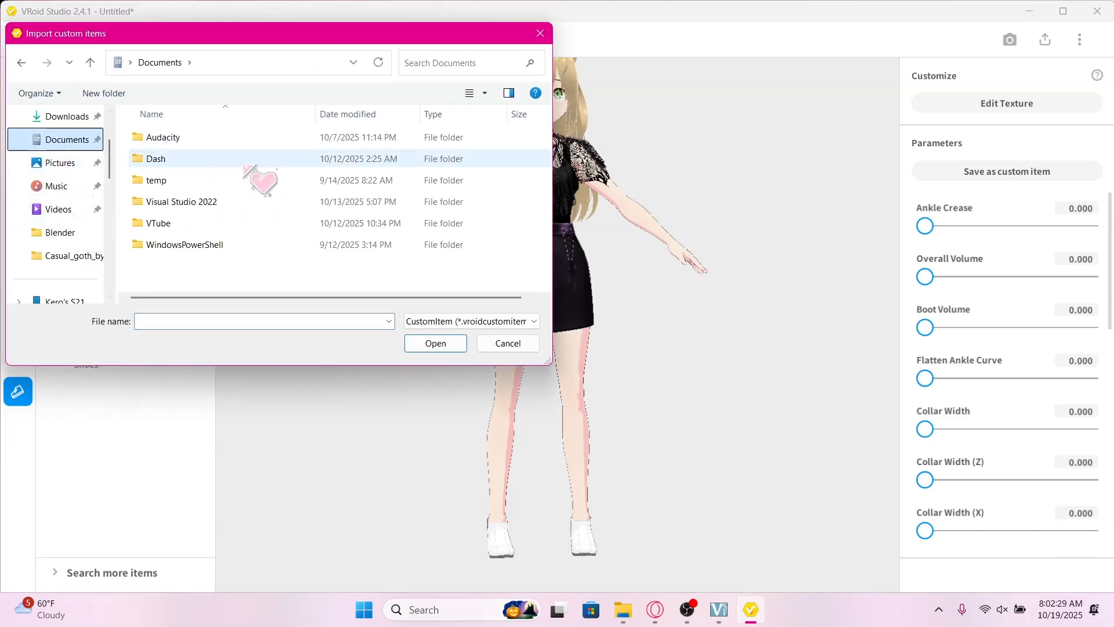
pyautogui.doubleClick(205, 225)
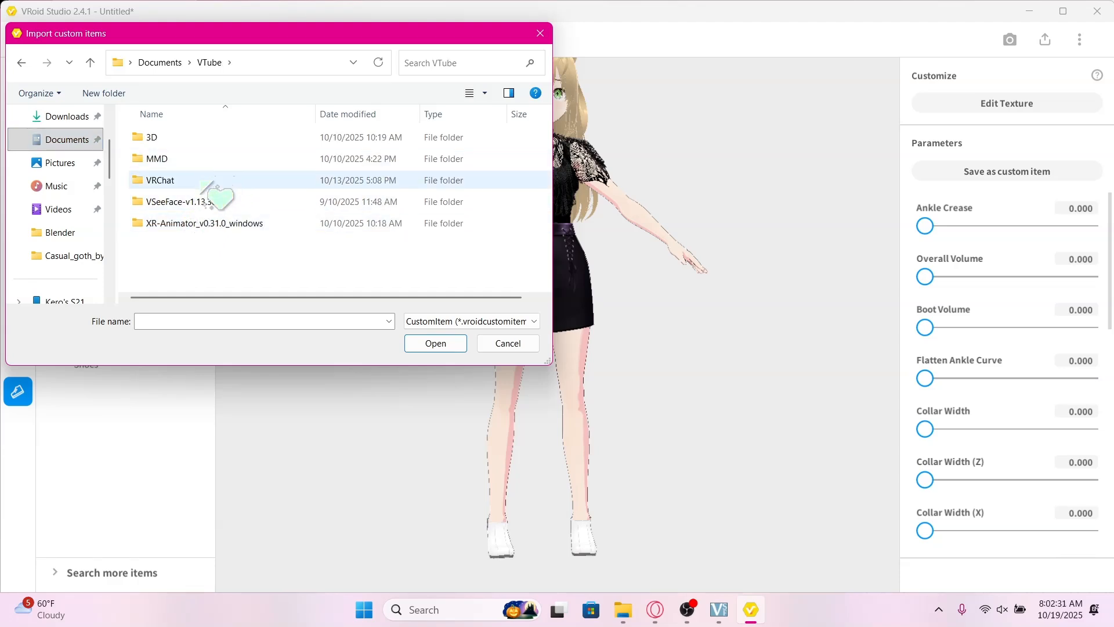
pyautogui.doubleClick(230, 138)
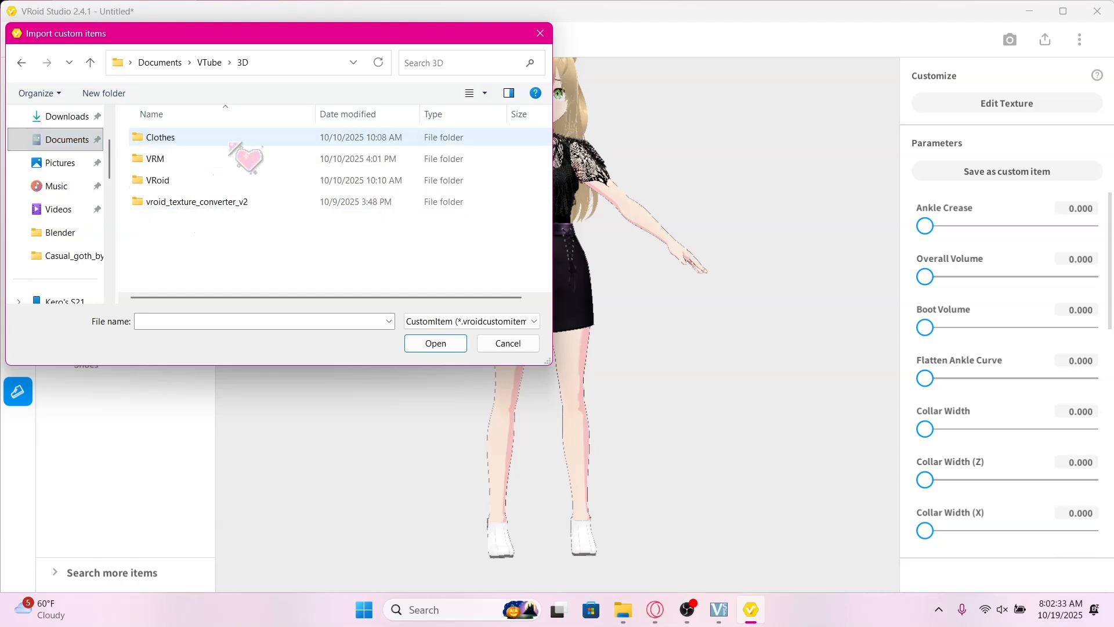
pyautogui.doubleClick(235, 139)
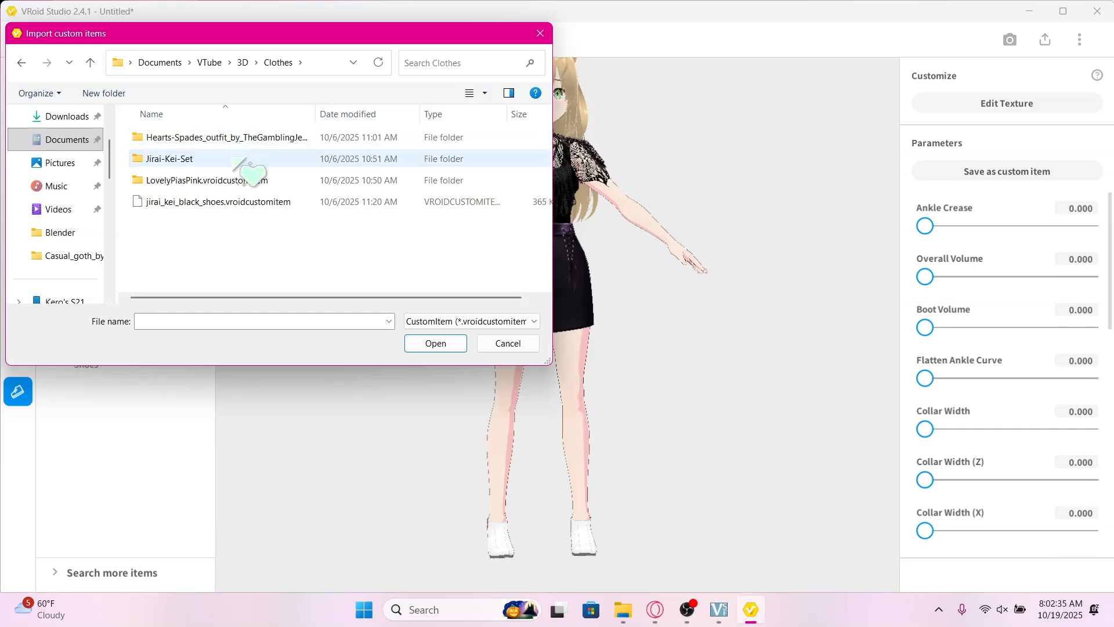
pyautogui.doubleClick(280, 203)
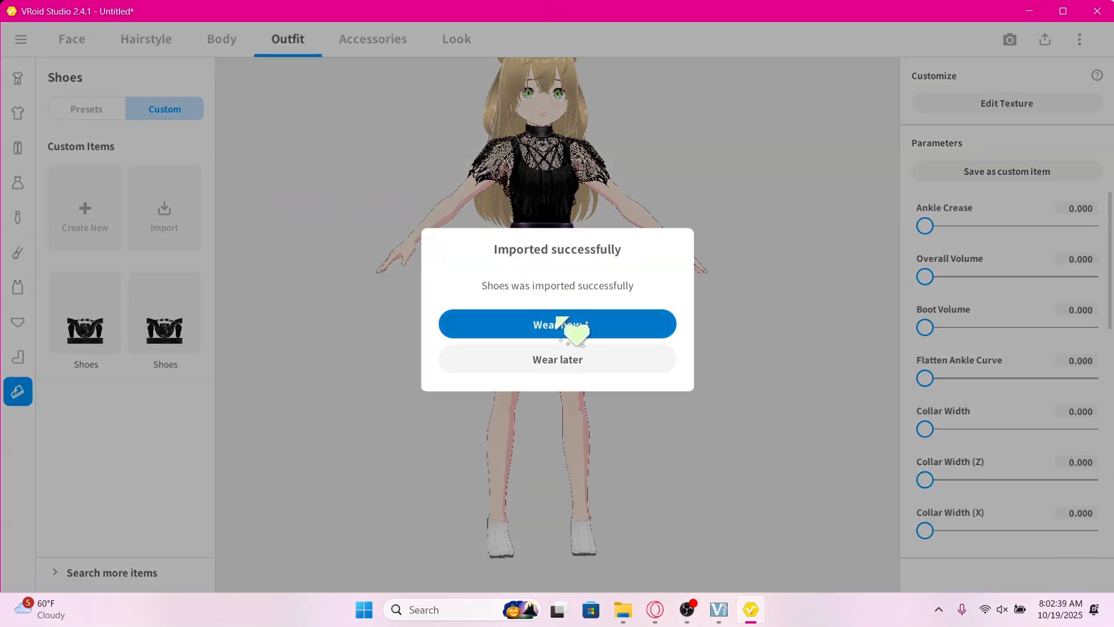
pyautogui.click(571, 324)
pyautogui.moveTo(660, 324)
pyautogui.mouseDown(button='right')
pyautogui.moveTo(635, 383)
pyautogui.moveTo(574, 356)
pyautogui.moveTo(615, 324)
pyautogui.moveTo(641, 316)
pyautogui.moveTo(655, 327)
pyautogui.moveTo(659, 314)
pyautogui.mouseUp(button='right')
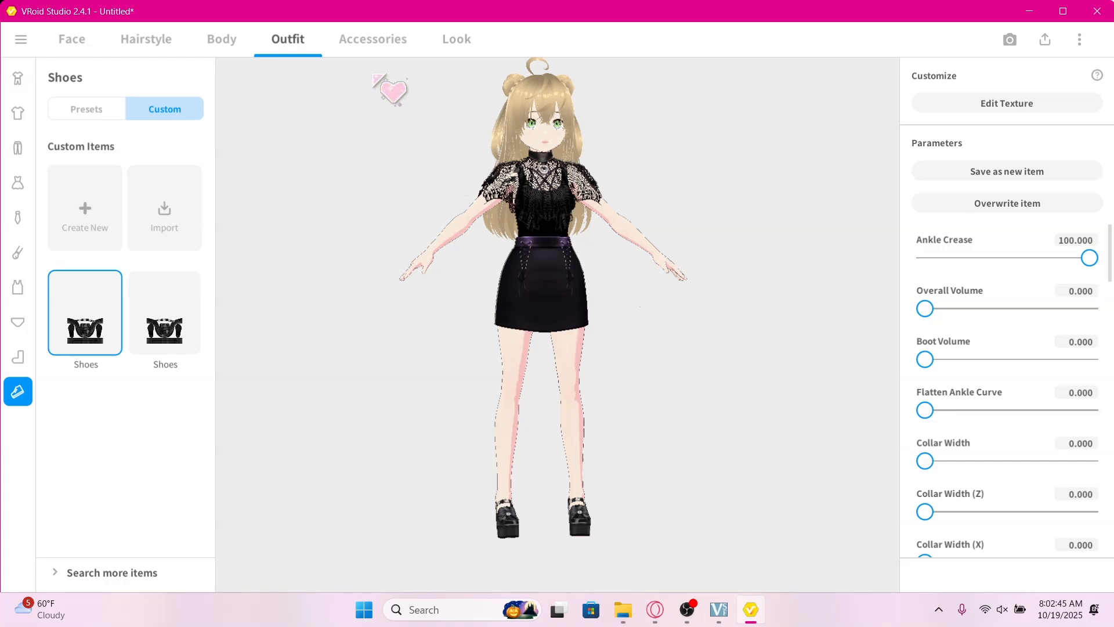
# Browse the accessory categories and add Cat Ears to the model
pyautogui.click(380, 43)
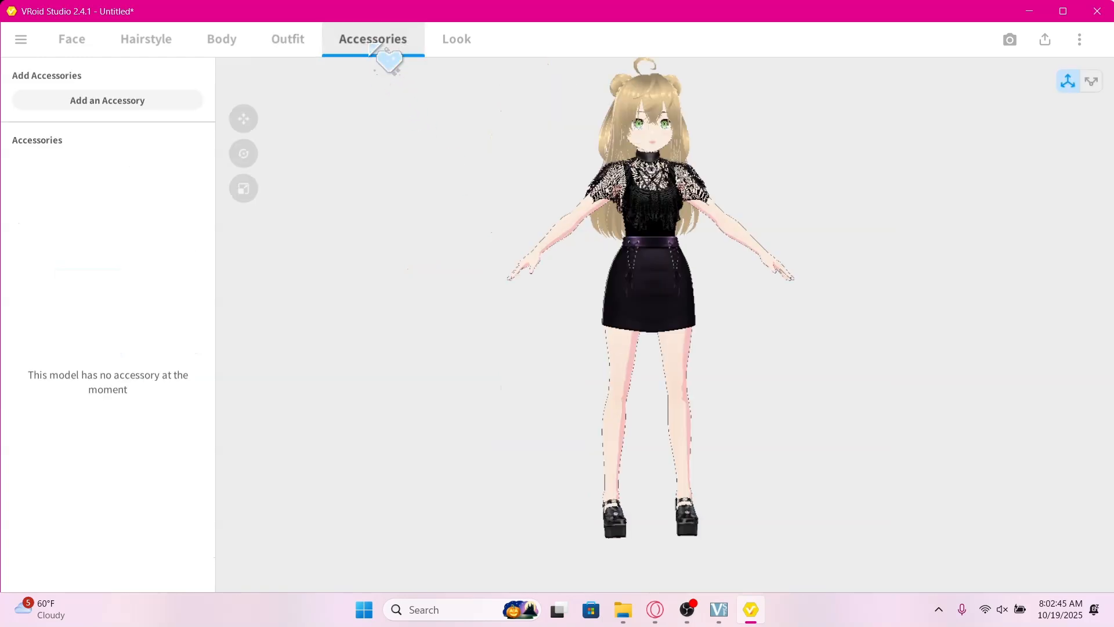
pyautogui.click(152, 103)
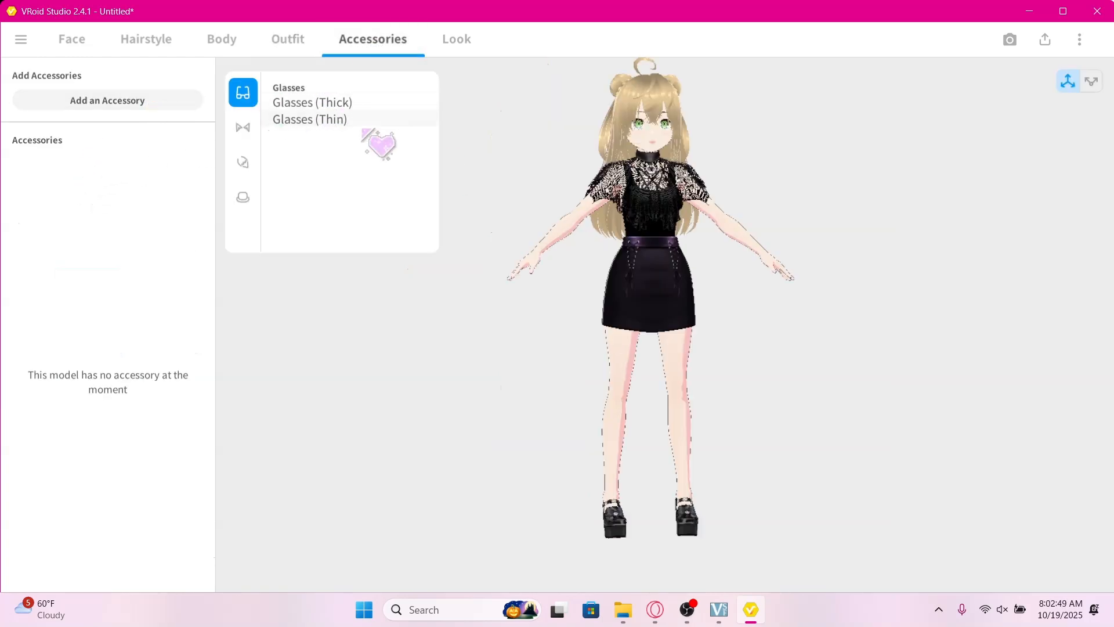
pyautogui.click(244, 127)
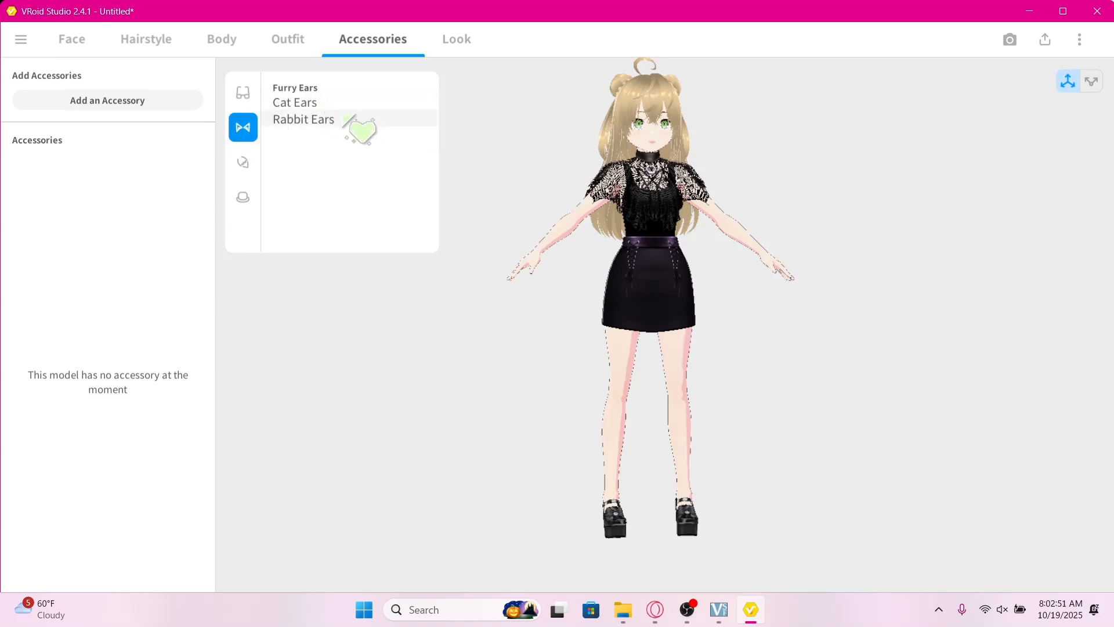
pyautogui.click(250, 163)
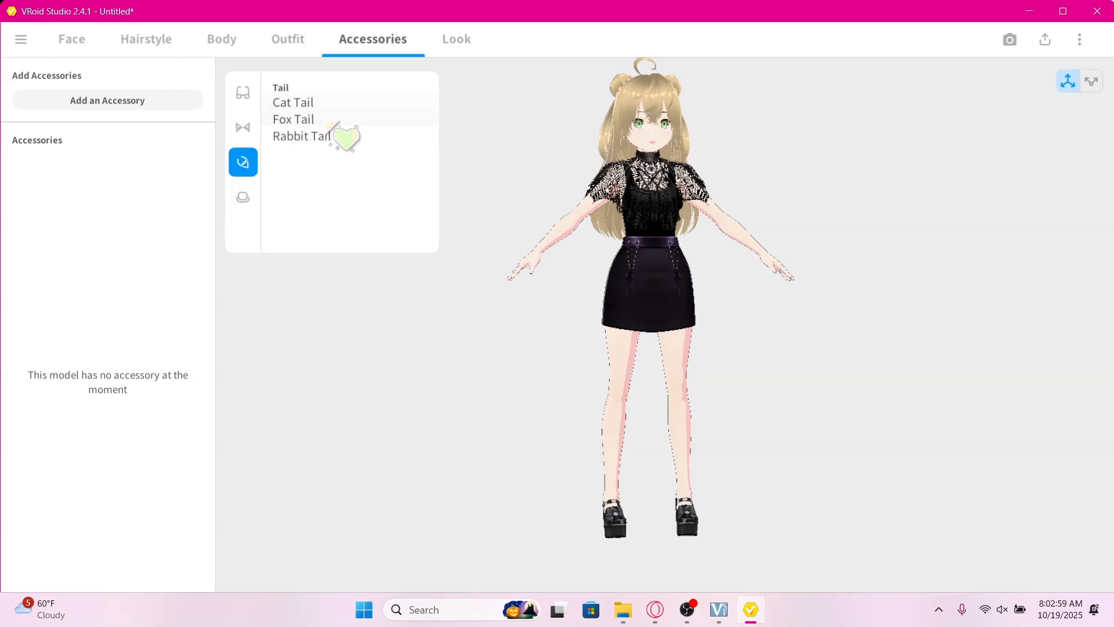
pyautogui.click(244, 196)
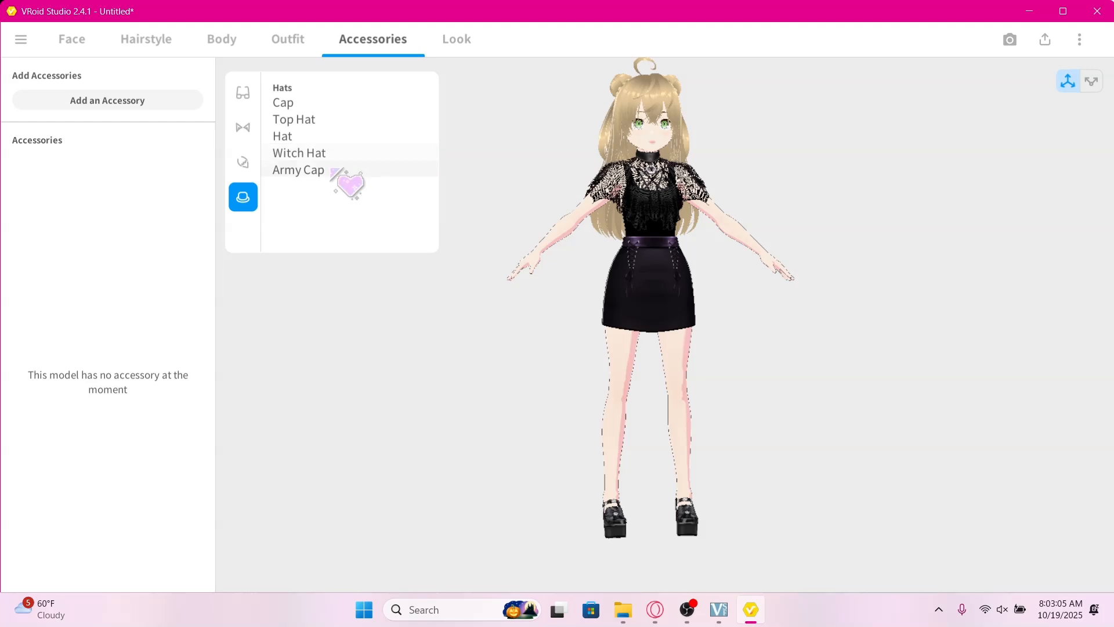
pyautogui.click(249, 127)
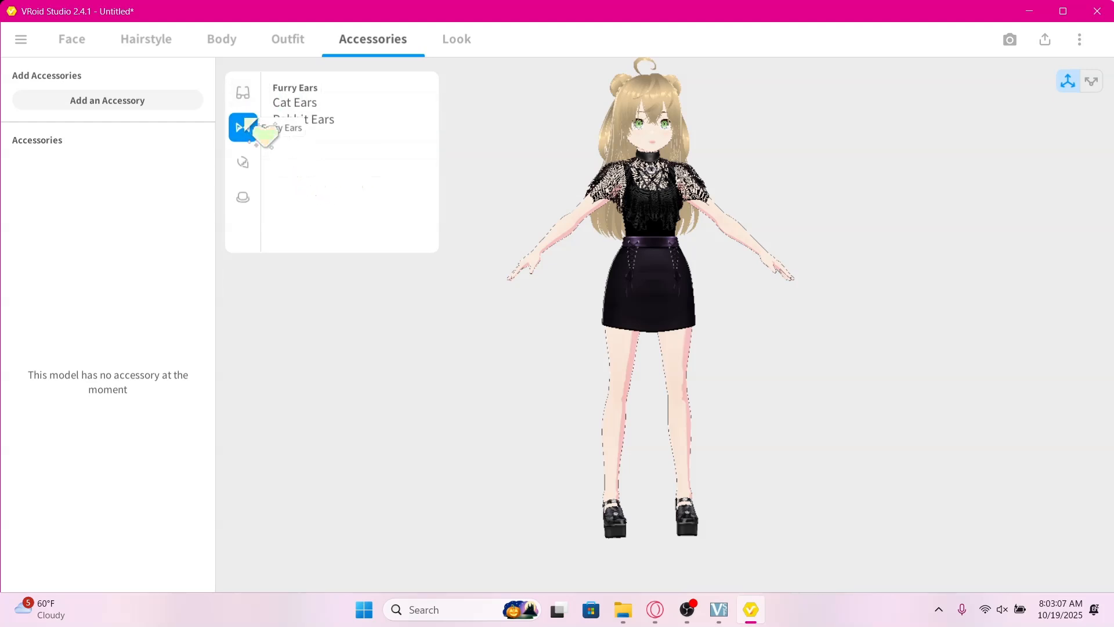
pyautogui.click(328, 102)
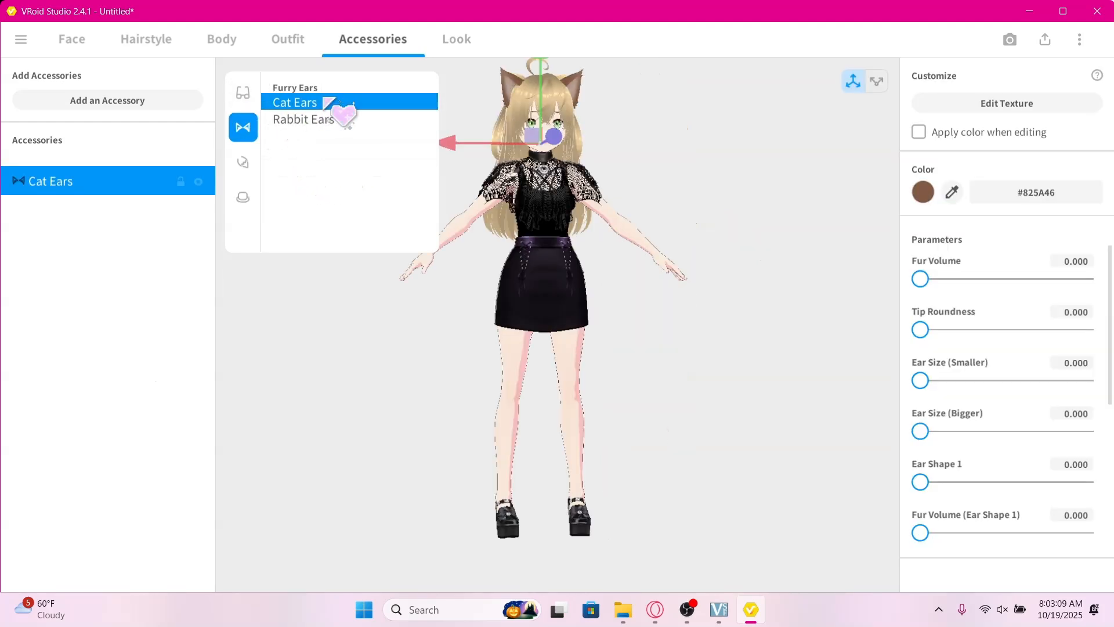
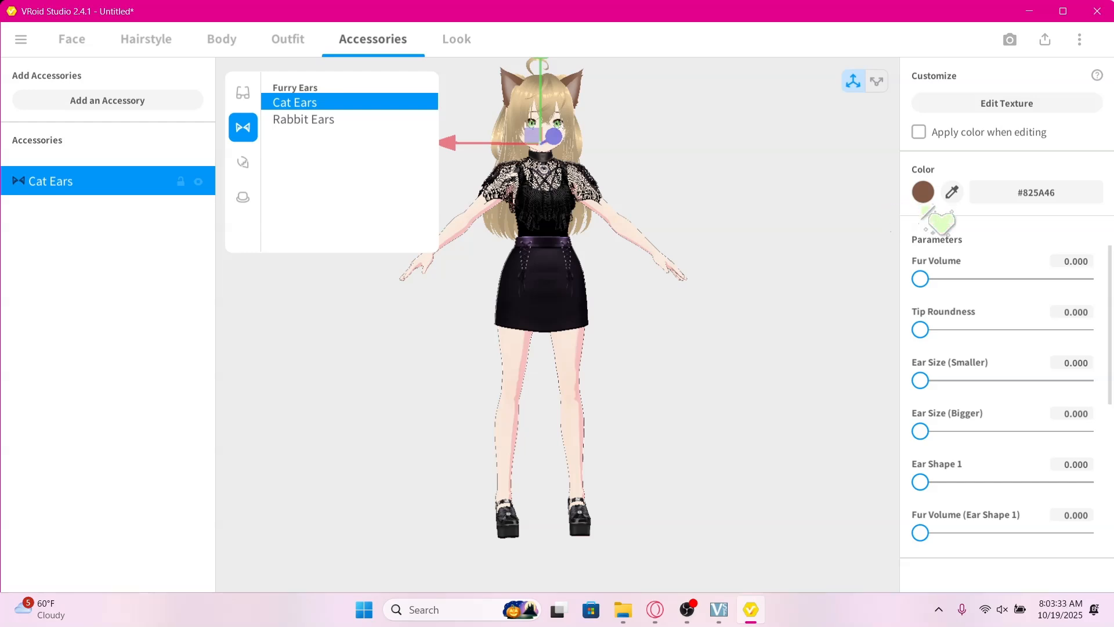
# Recolor the cat ears with the light blonde #F0D1A1 sampled from the model's hair
pyautogui.click(922, 210)
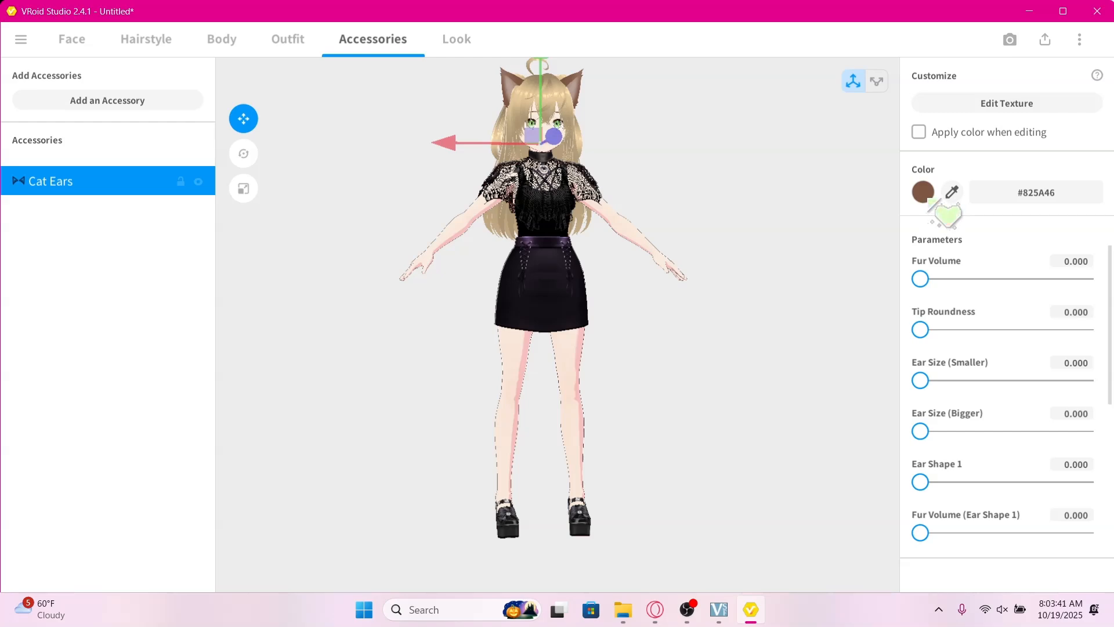
pyautogui.moveTo(723, 180)
pyautogui.mouseDown(button='right')
pyautogui.moveTo(679, 205)
pyautogui.moveTo(666, 175)
pyautogui.moveTo(724, 178)
pyautogui.mouseUp(button='right')
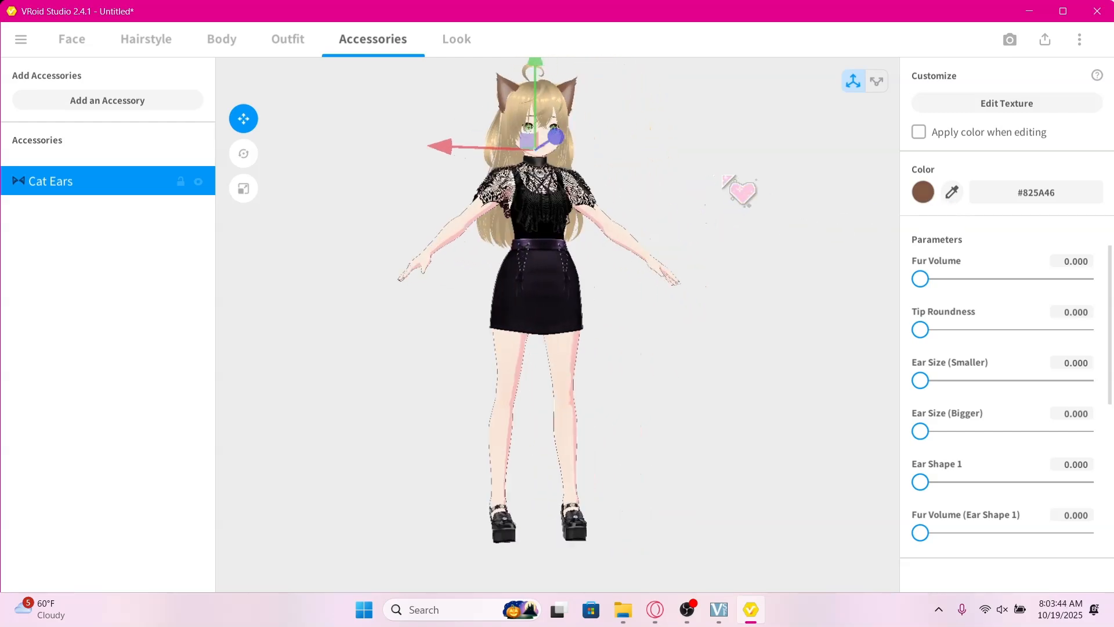
pyautogui.click(952, 192)
pyautogui.click(555, 93)
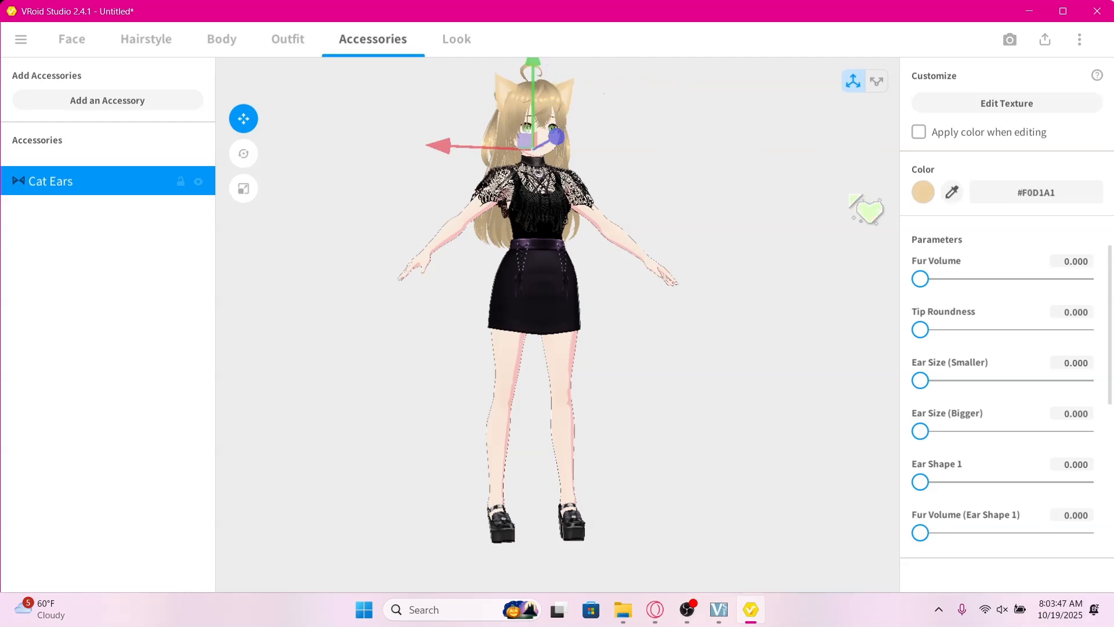
# Recolor the cat ears with the darker hair shade #988566 sampled from the top of the head
pyautogui.moveTo(866, 210); pyautogui.dragTo(759, 244, button='right')
pyautogui.click(952, 192)
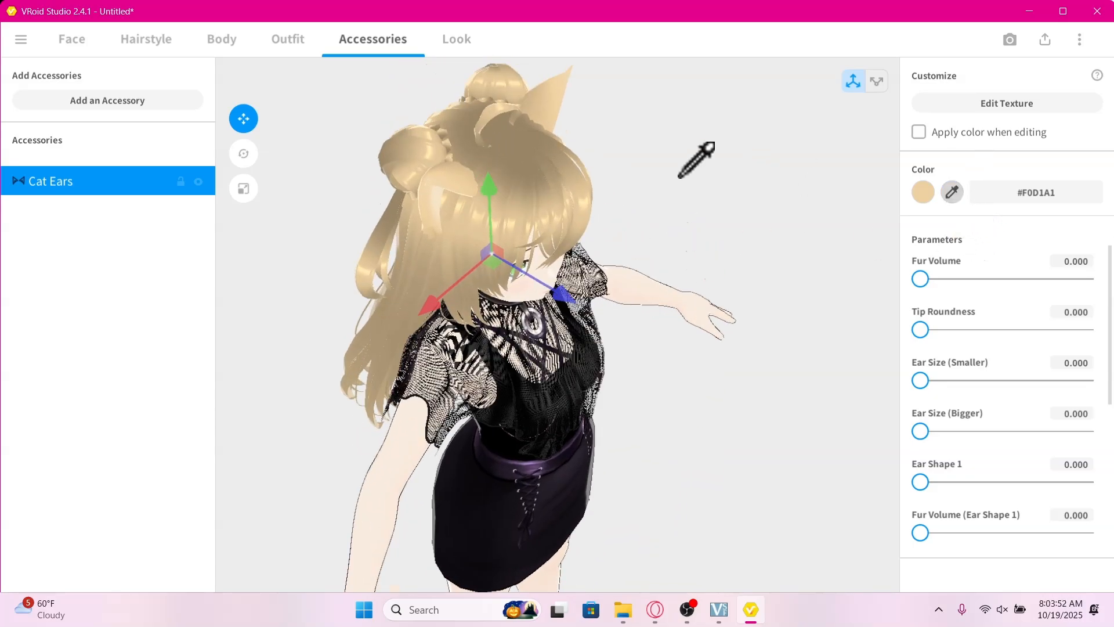
pyautogui.click(519, 154)
pyautogui.moveTo(739, 186)
pyautogui.mouseDown(button='right')
pyautogui.moveTo(737, 165)
pyautogui.moveTo(734, 176)
pyautogui.mouseUp(button='right')
pyautogui.scroll(-5, 738, 168)
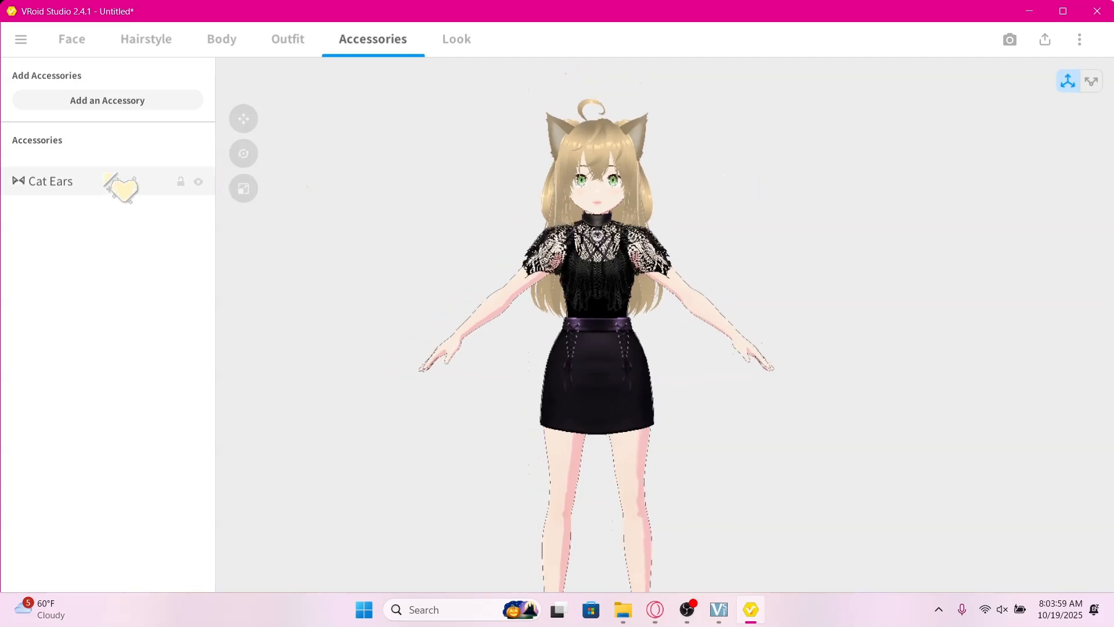
# Add a Fox Tail accessory to the model
pyautogui.click(167, 104)
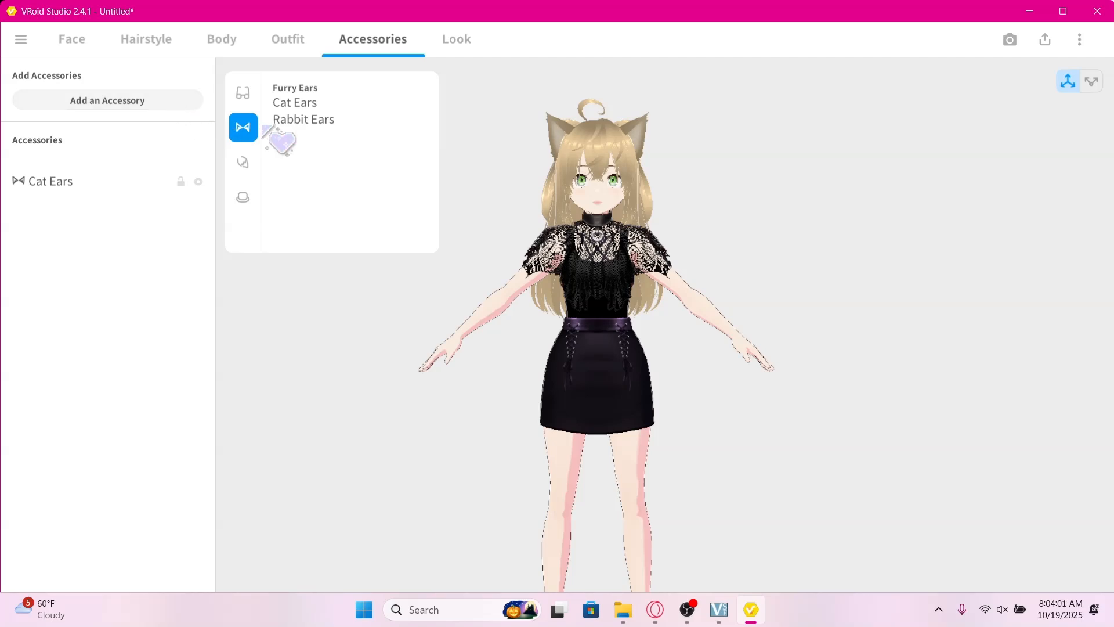
pyautogui.click(242, 162)
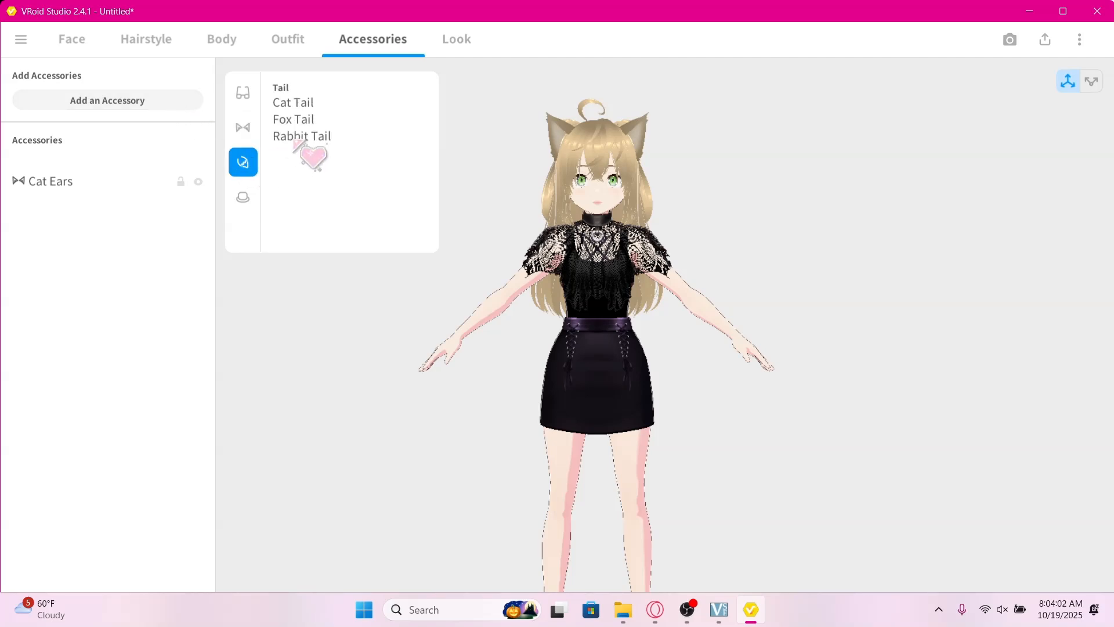
pyautogui.click(313, 119)
pyautogui.click(559, 290)
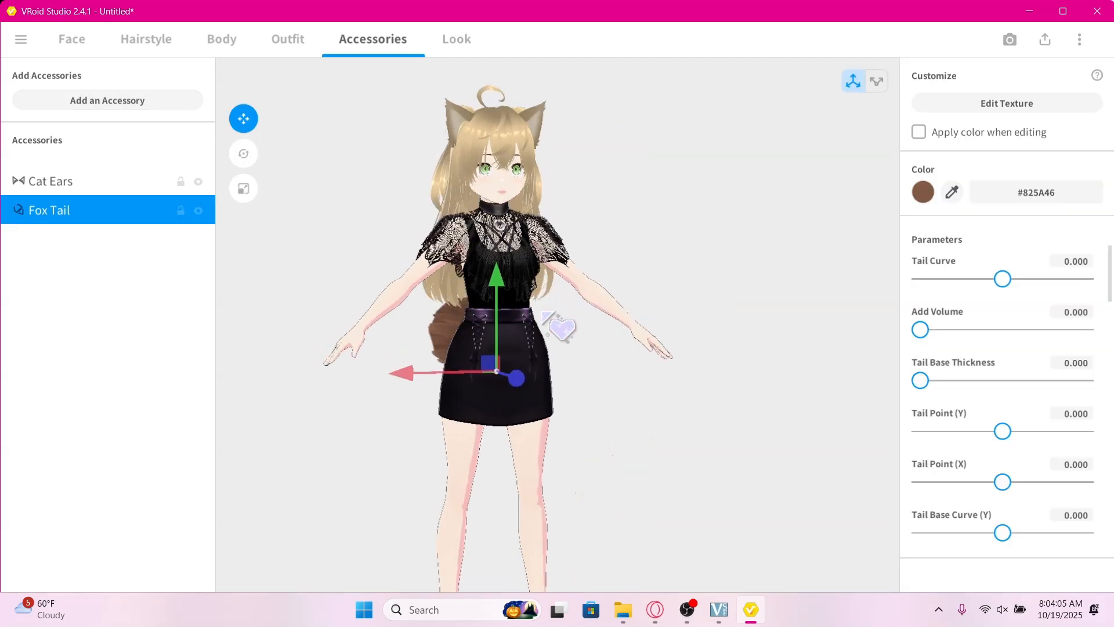
# Recolor the fox tail with a dark blonde shade sampled from the model's hair
pyautogui.moveTo(542, 312); pyautogui.dragTo(591, 317, button='right')
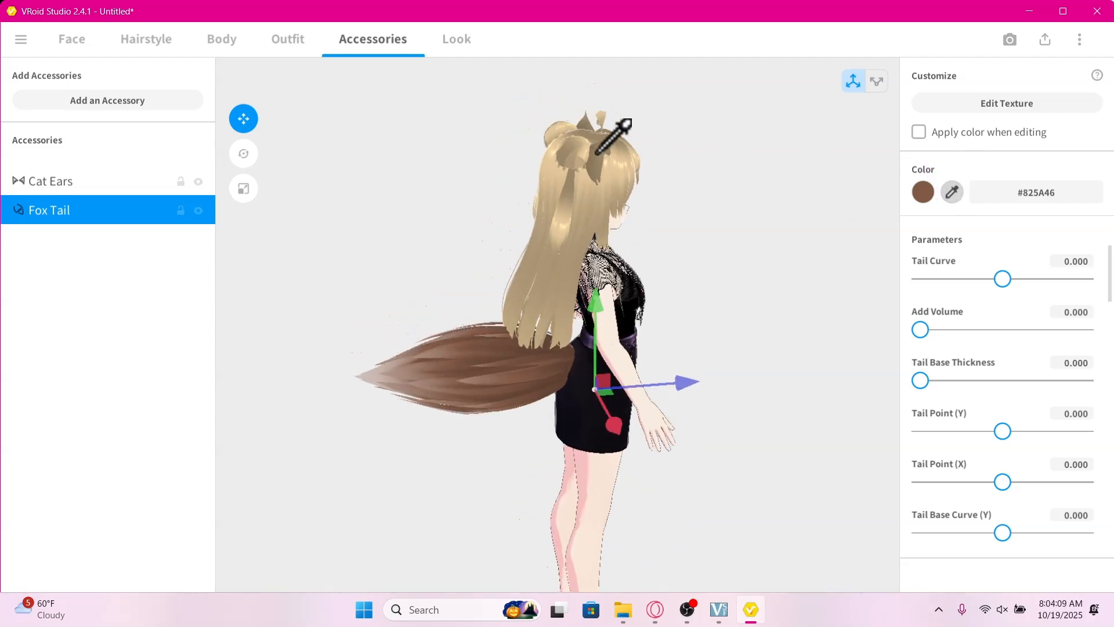
pyautogui.click(614, 173)
pyautogui.moveTo(614, 172); pyautogui.dragTo(798, 213, button='right')
pyautogui.moveTo(774, 207)
pyautogui.mouseDown()
pyautogui.moveTo(758, 204)
pyautogui.moveTo(786, 209)
pyautogui.mouseUp()
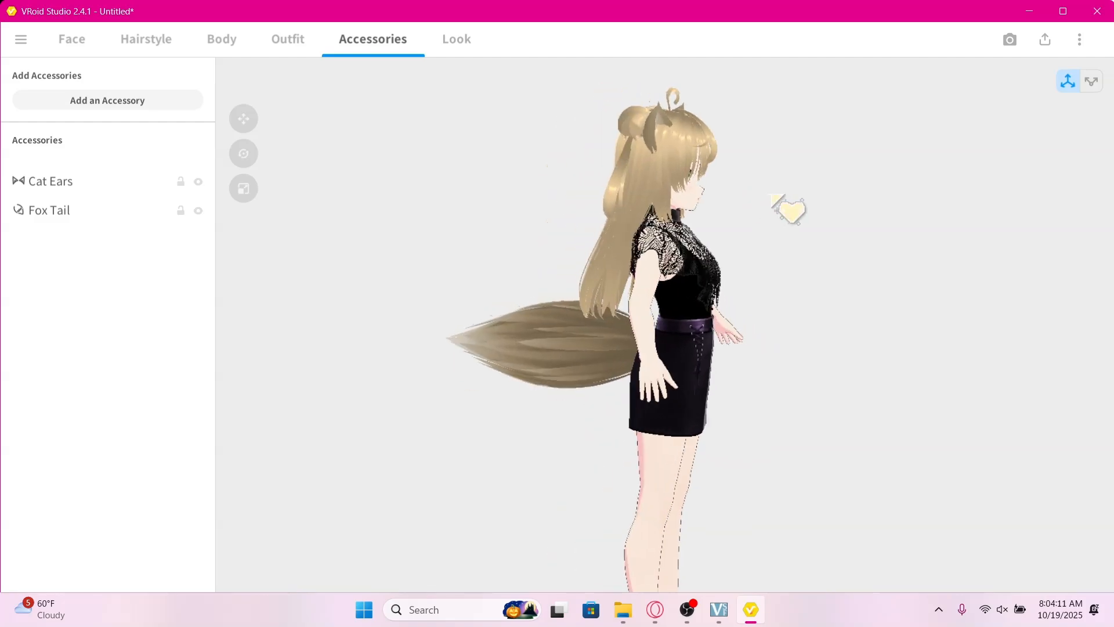
# Set the cat ears' Fur Volume to 78.590 and Tip Roundness to 100
pyautogui.click(100, 191)
pyautogui.moveTo(800, 208); pyautogui.dragTo(848, 228)
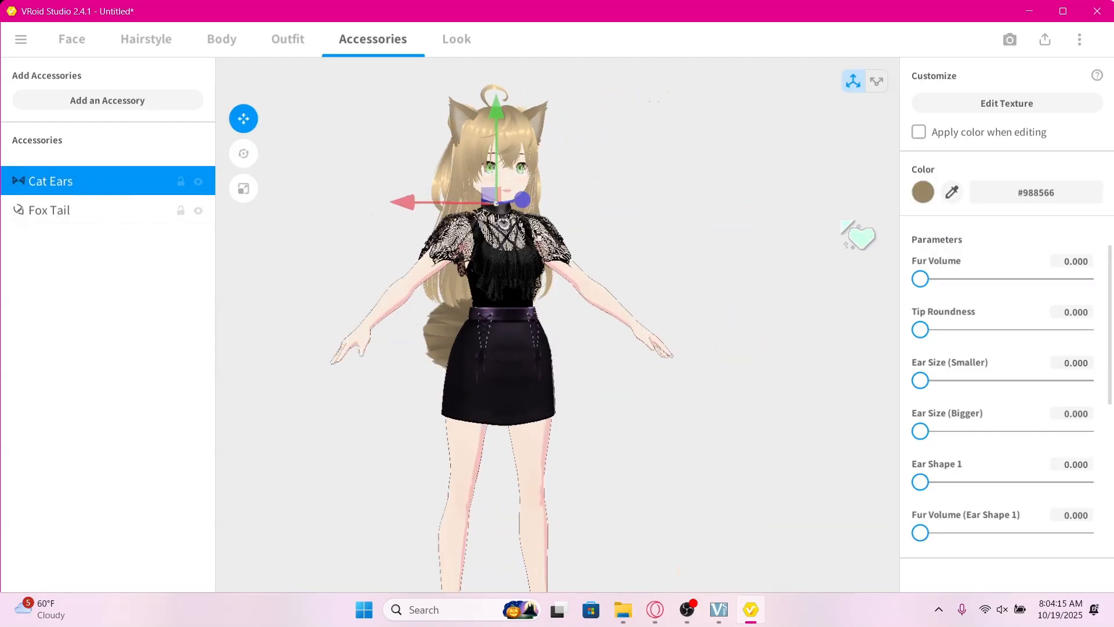
pyautogui.moveTo(956, 279); pyautogui.dragTo(1053, 274)
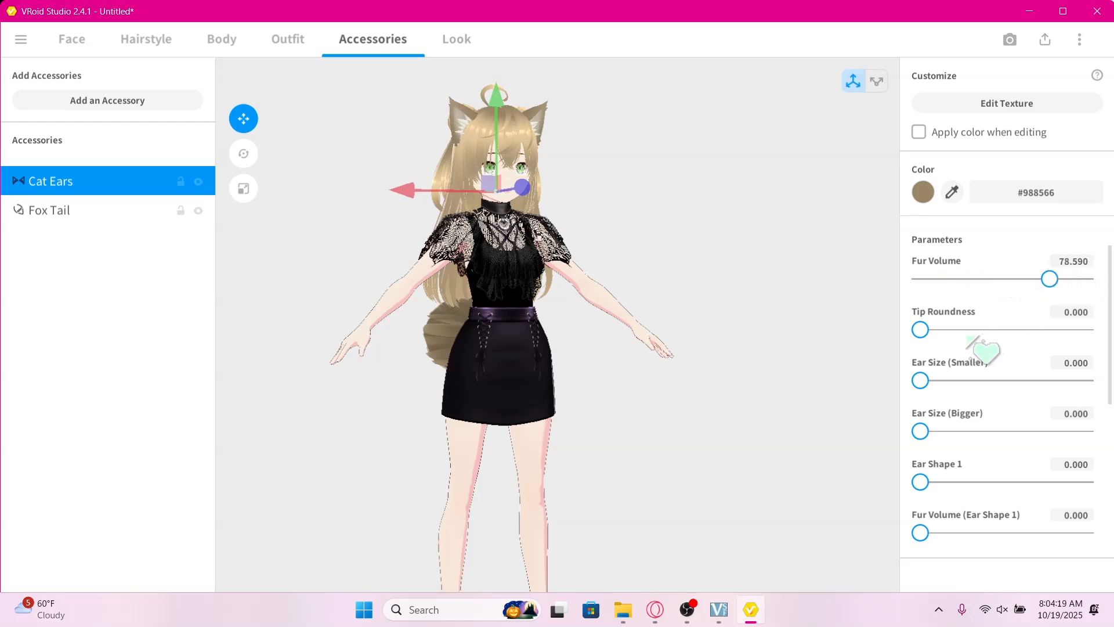
pyautogui.moveTo(963, 332); pyautogui.dragTo(1091, 342)
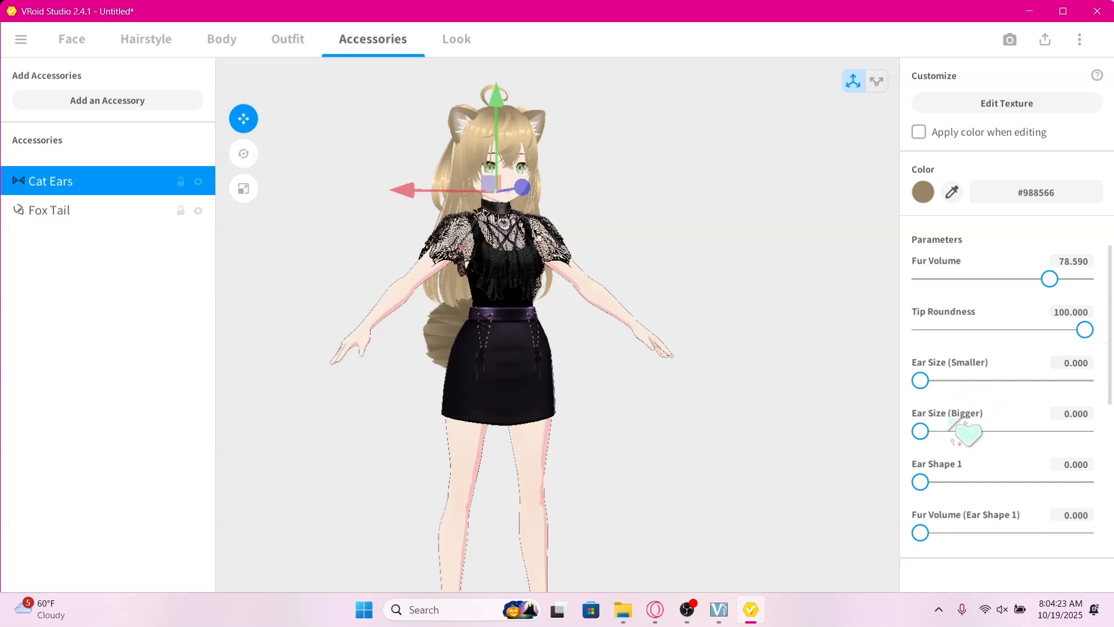
# Enlarge the cat ears with Ear Size (Bigger), and set Fur Volume (Ear Shape 1) to 4.581 and Ear Shape 2 to 29.956
pyautogui.moveTo(937, 430); pyautogui.dragTo(985, 406)
pyautogui.scroll(-2, 998, 458)
pyautogui.scroll(-1, 1025, 413)
pyautogui.scroll(-1, 1005, 420)
pyautogui.scroll(-1, 980, 414)
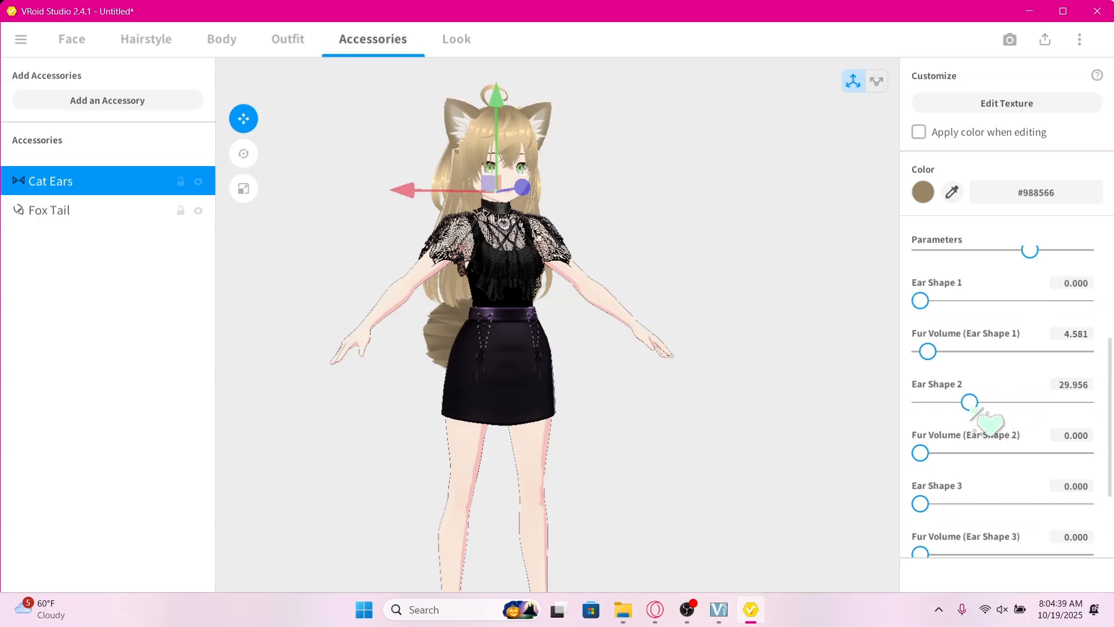
# Set the cat ears' Fur Volume (Ear Shape 2) to 2.114
pyautogui.scroll(-2, 975, 409)
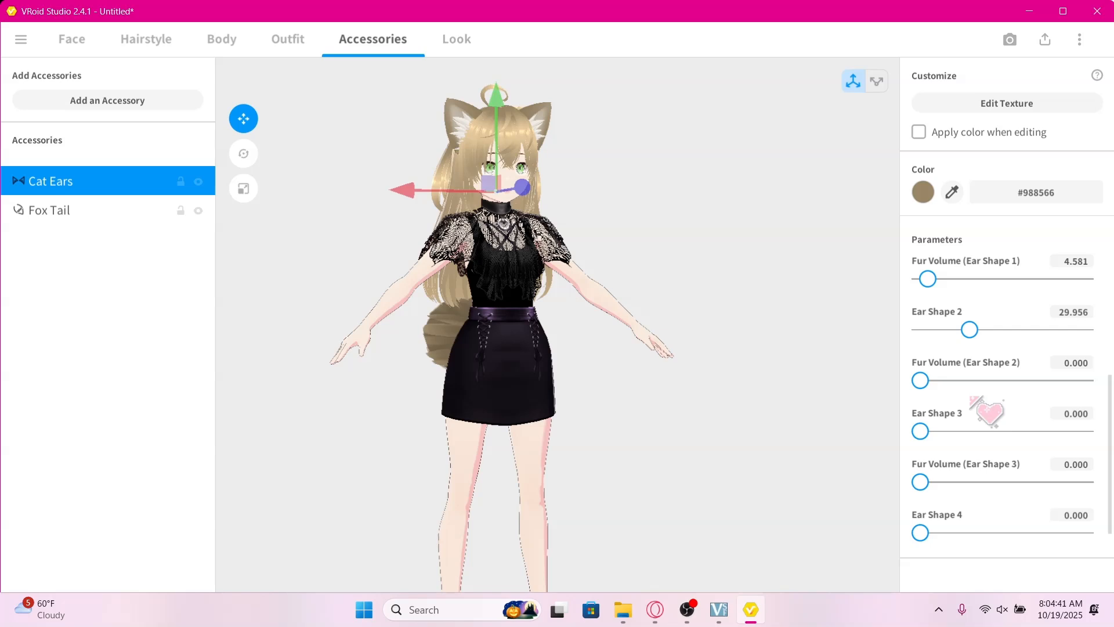
pyautogui.moveTo(952, 383); pyautogui.dragTo(919, 398)
pyautogui.scroll(-1, 998, 415)
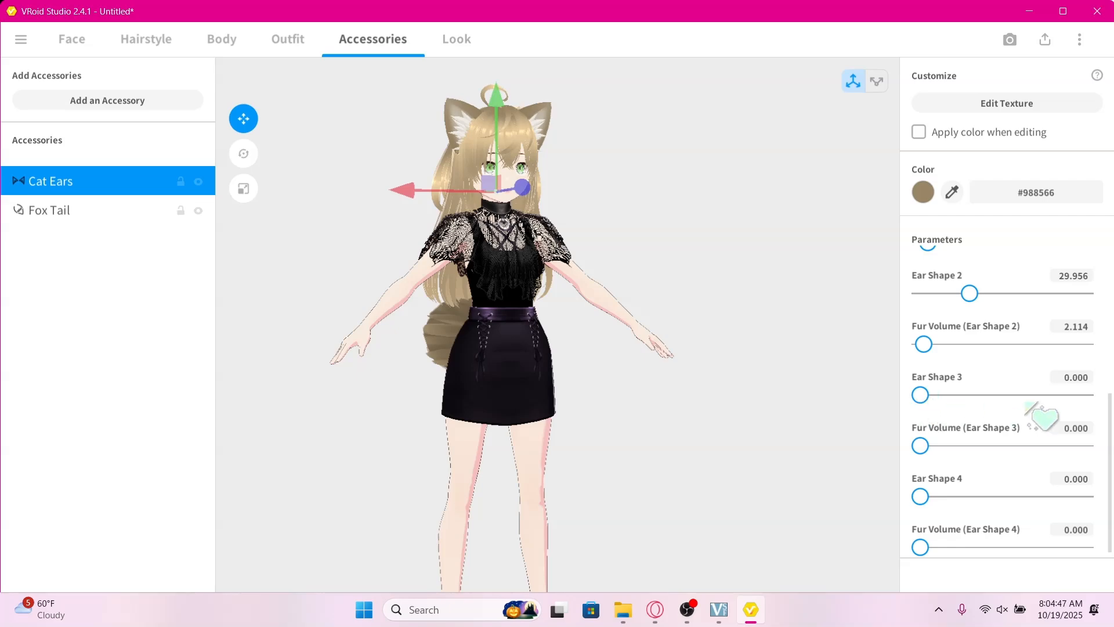
pyautogui.scroll(-1, 1033, 409)
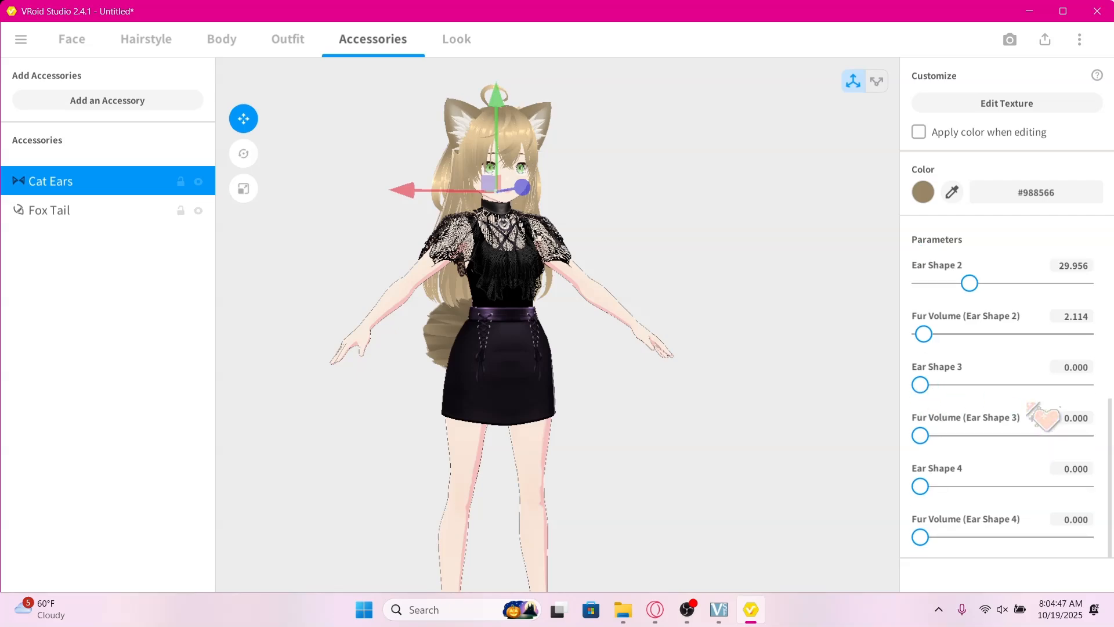
# Select the fox tail, view the character from the side, and examine the tail's shape parameters, trying out Tail Curve
pyautogui.click(148, 213)
pyautogui.moveTo(640, 364); pyautogui.dragTo(665, 364, button='right')
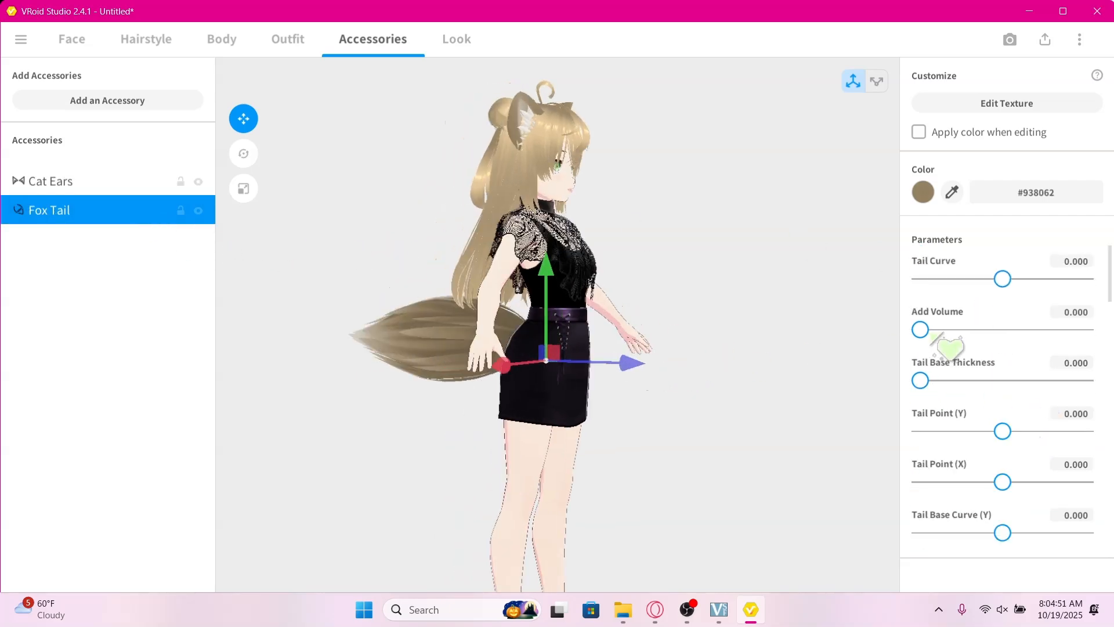
pyautogui.moveTo(1002, 279); pyautogui.dragTo(1037, 279)
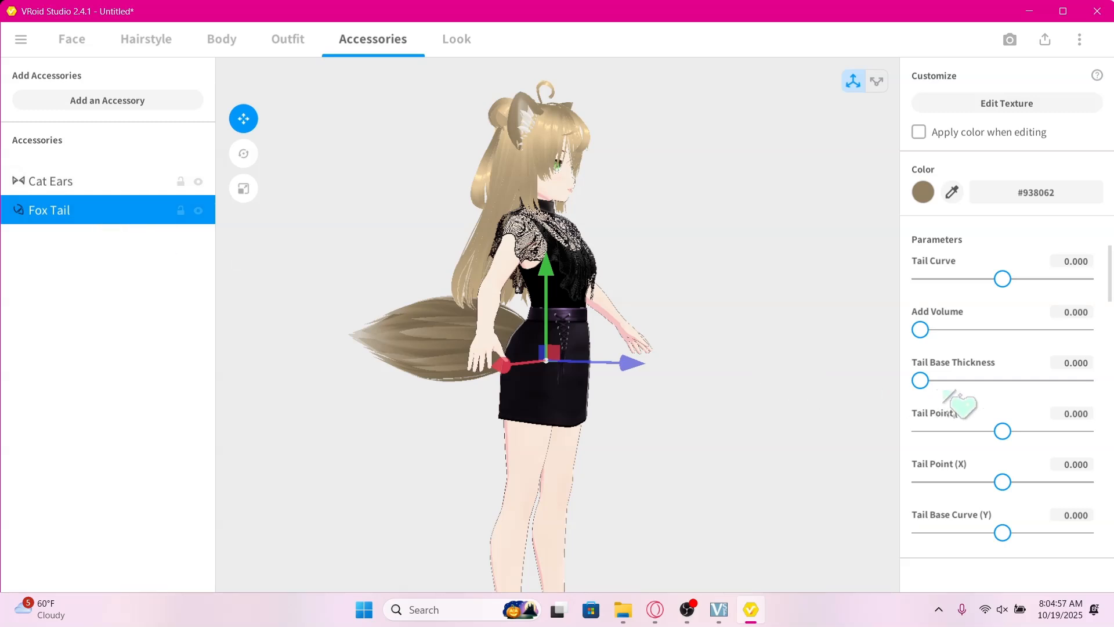
pyautogui.scroll(-3, 997, 433)
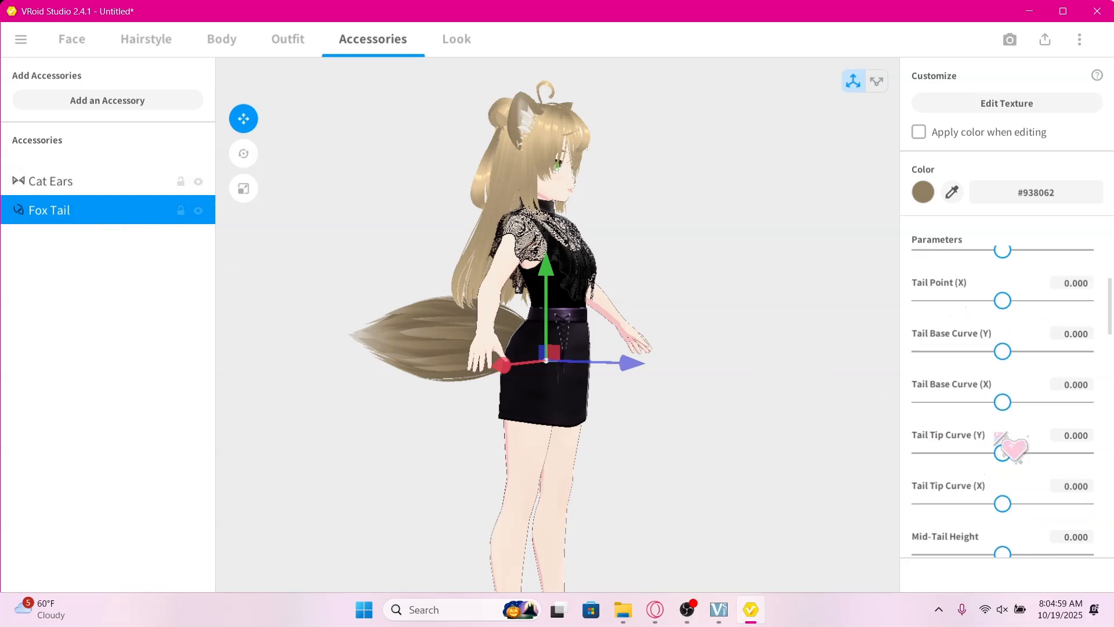
pyautogui.scroll(-12, 1012, 448)
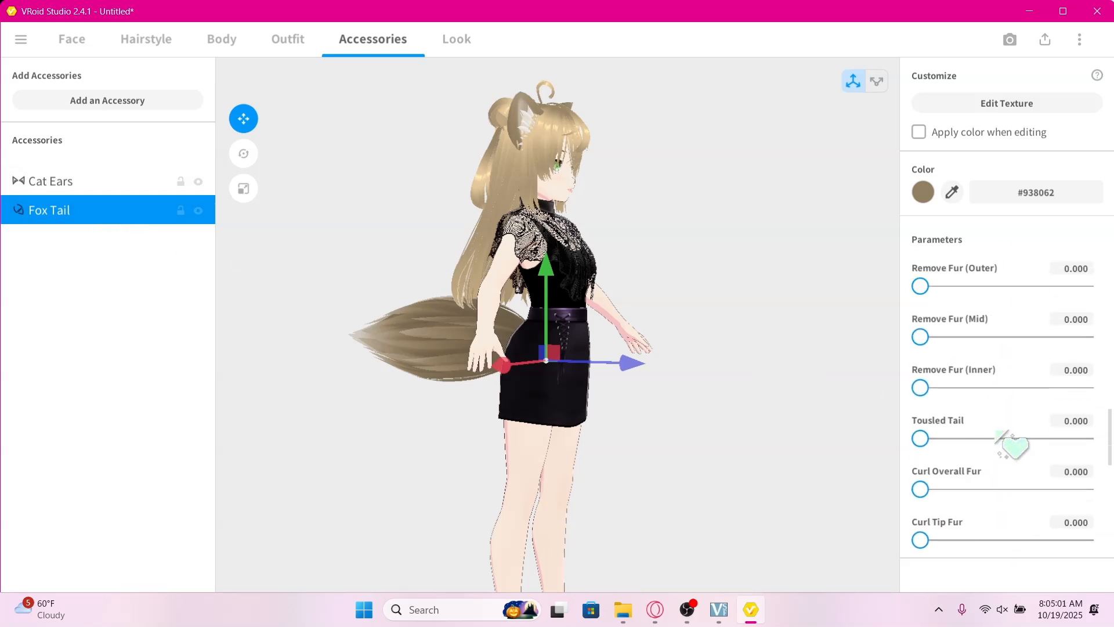
pyautogui.scroll(15, 1012, 444)
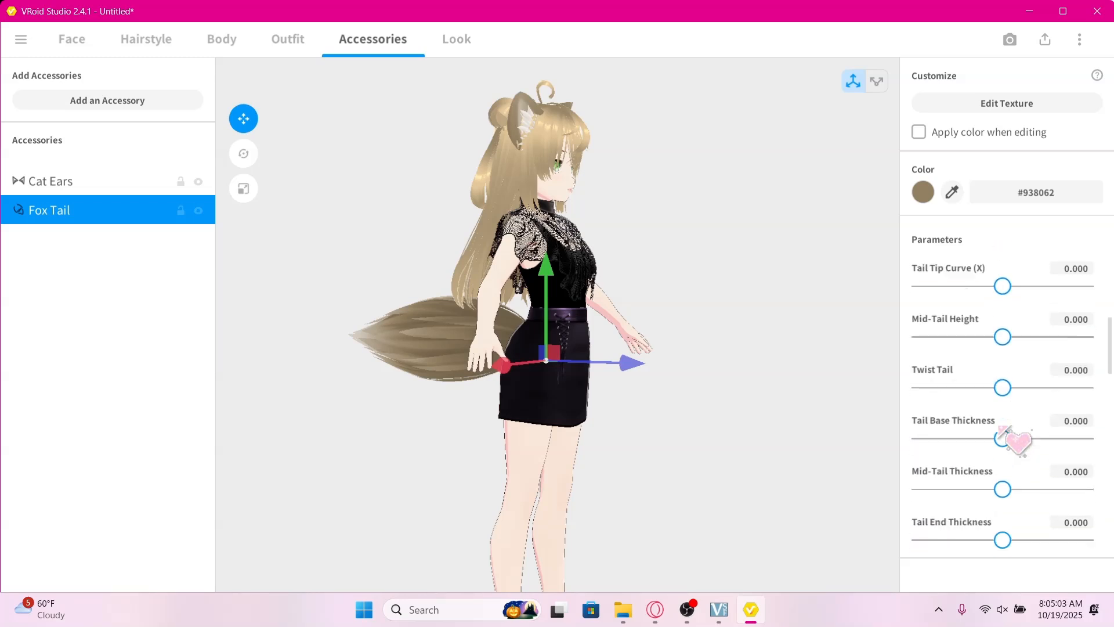
pyautogui.click(452, 359)
pyautogui.click(98, 214)
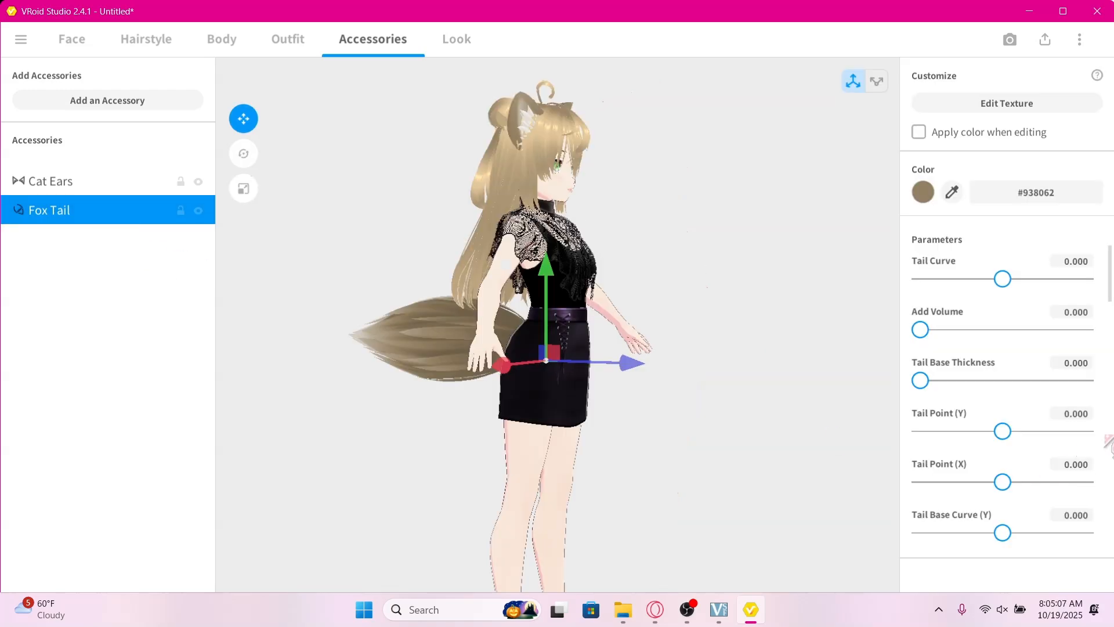
# Set the fox tail's Add Volume to 53.568 and Tail Base Thickness to 80.000
pyautogui.moveTo(1004, 282); pyautogui.dragTo(1003, 314)
pyautogui.moveTo(921, 329); pyautogui.dragTo(1008, 331)
pyautogui.moveTo(920, 380); pyautogui.dragTo(1053, 388)
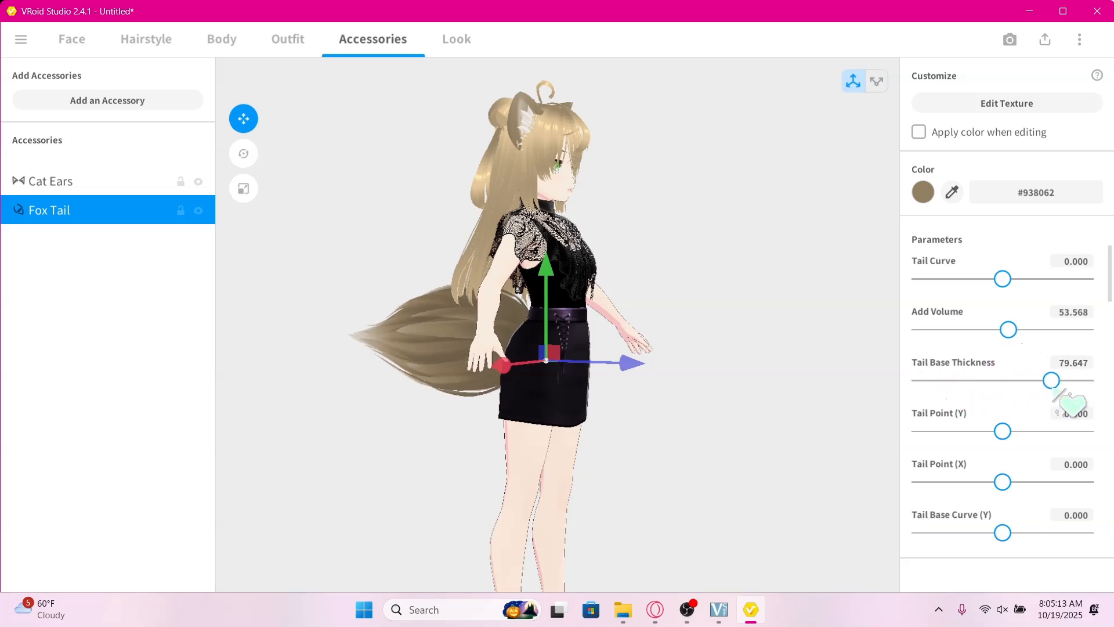
# Try Tail Point (Y) at 0.451, Tail Point (X) at 0.846 and a higher Tail Base Curve (Y), undoing each change
pyautogui.scroll(-2, 1055, 393)
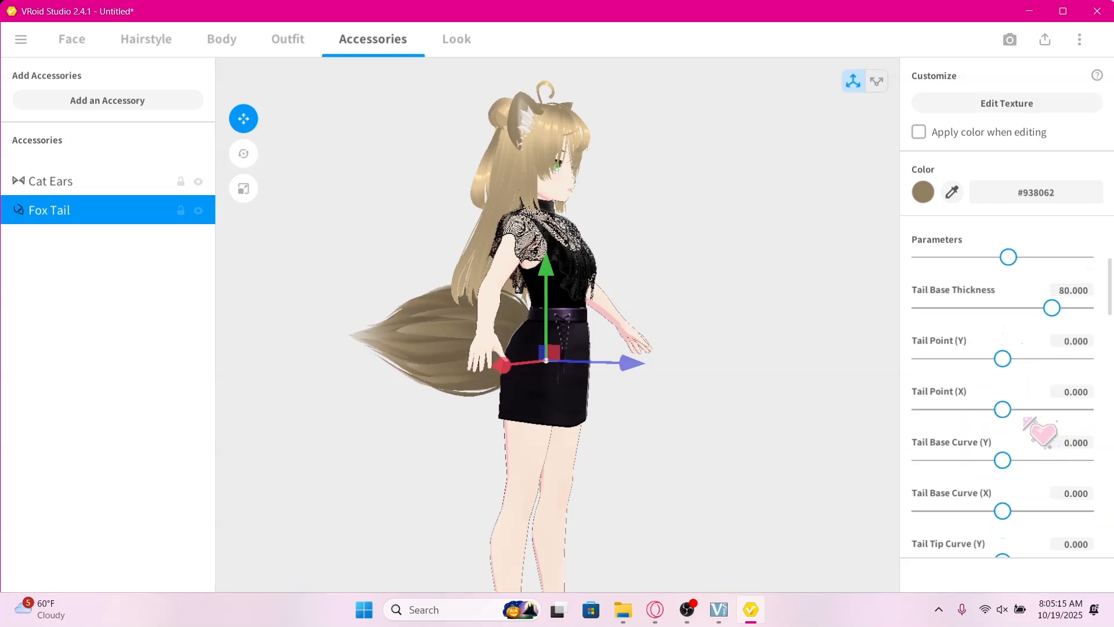
pyautogui.moveTo(1003, 359); pyautogui.dragTo(1040, 359)
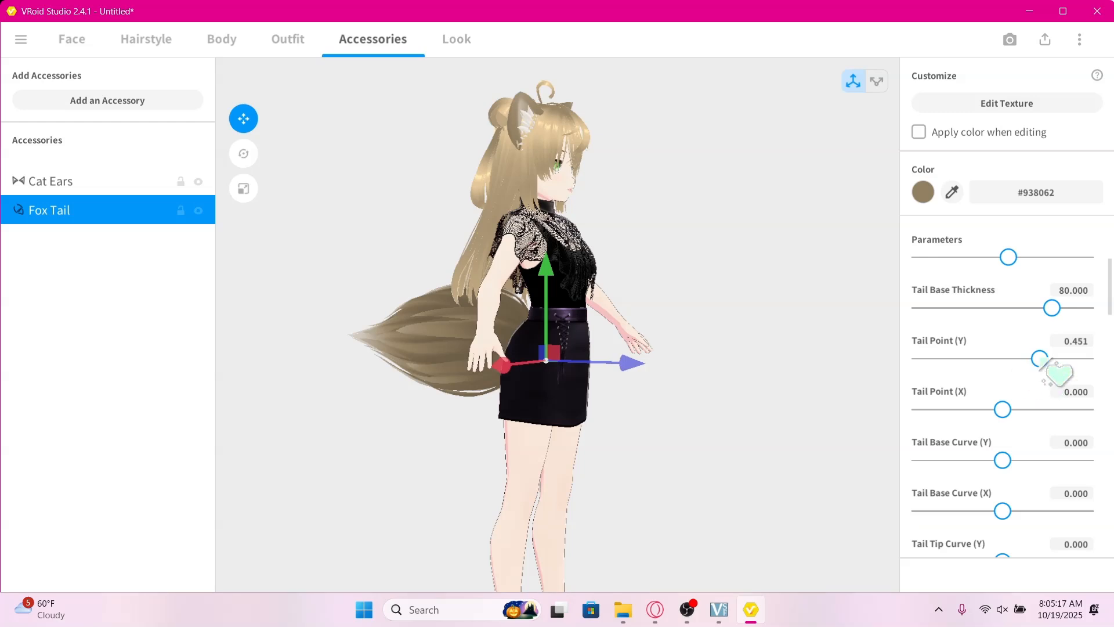
pyautogui.hotkey('ctrl', 'z')
pyautogui.moveTo(1003, 409); pyautogui.dragTo(1073, 409)
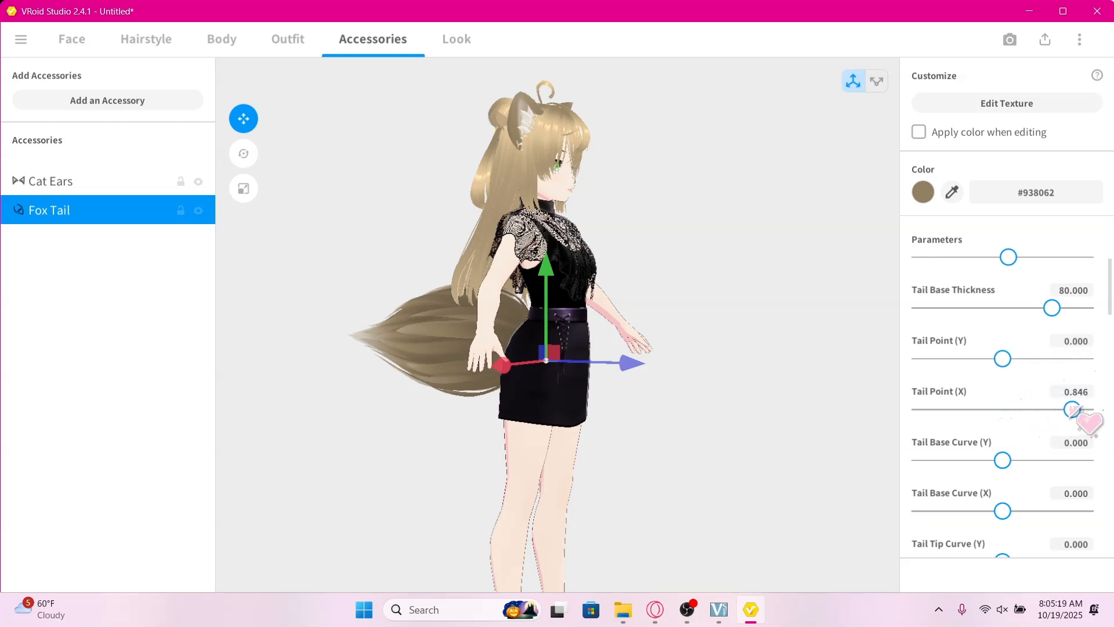
pyautogui.hotkey('ctrl', 'z')
pyautogui.scroll(-1, 1044, 433)
pyautogui.moveTo(1002, 423); pyautogui.dragTo(1055, 424)
pyautogui.hotkey('ctrl', 'z')
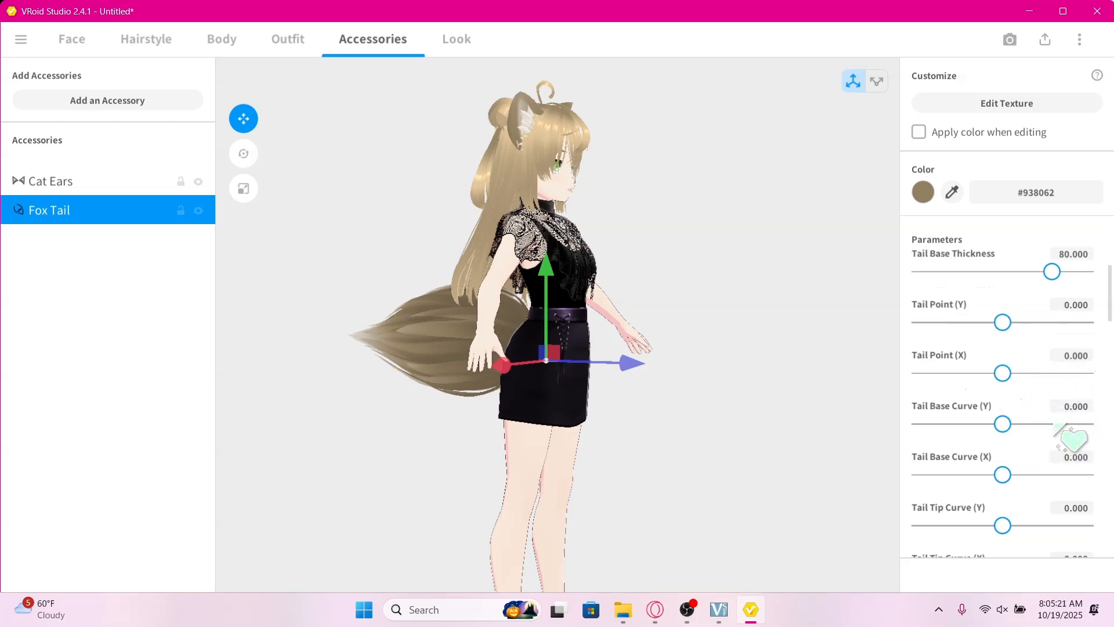
# Try the fox tail's Twist Tail at 0.974, Tail Size at 0.670 and a higher Tail Length, undoing each change
pyautogui.scroll(-4, 1055, 425)
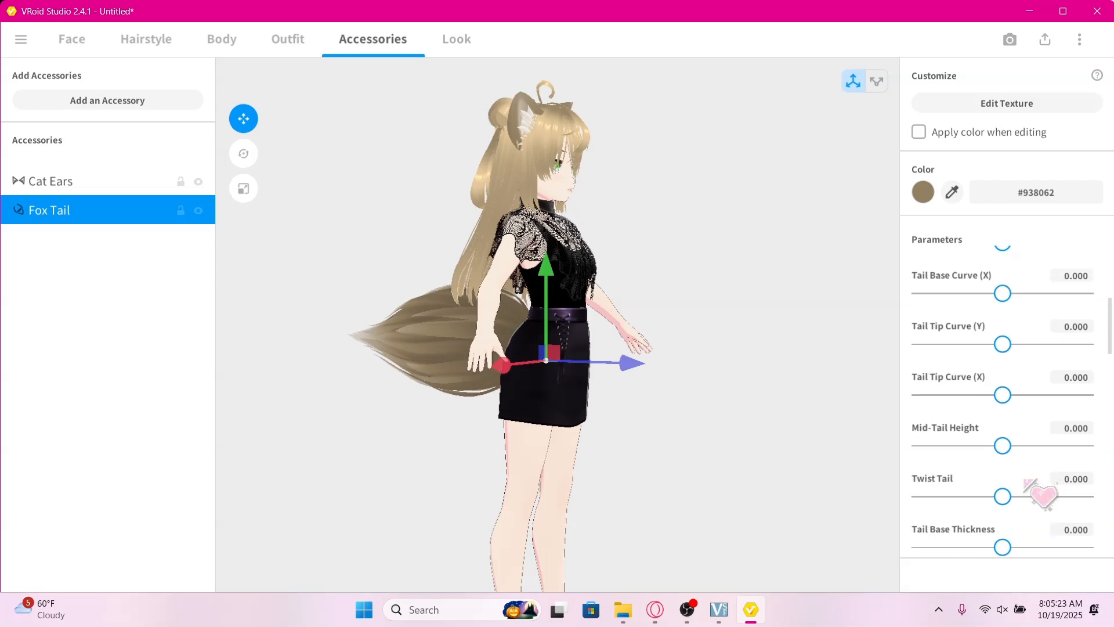
pyautogui.scroll(-1, 1024, 481)
pyautogui.moveTo(1019, 460); pyautogui.dragTo(1083, 461)
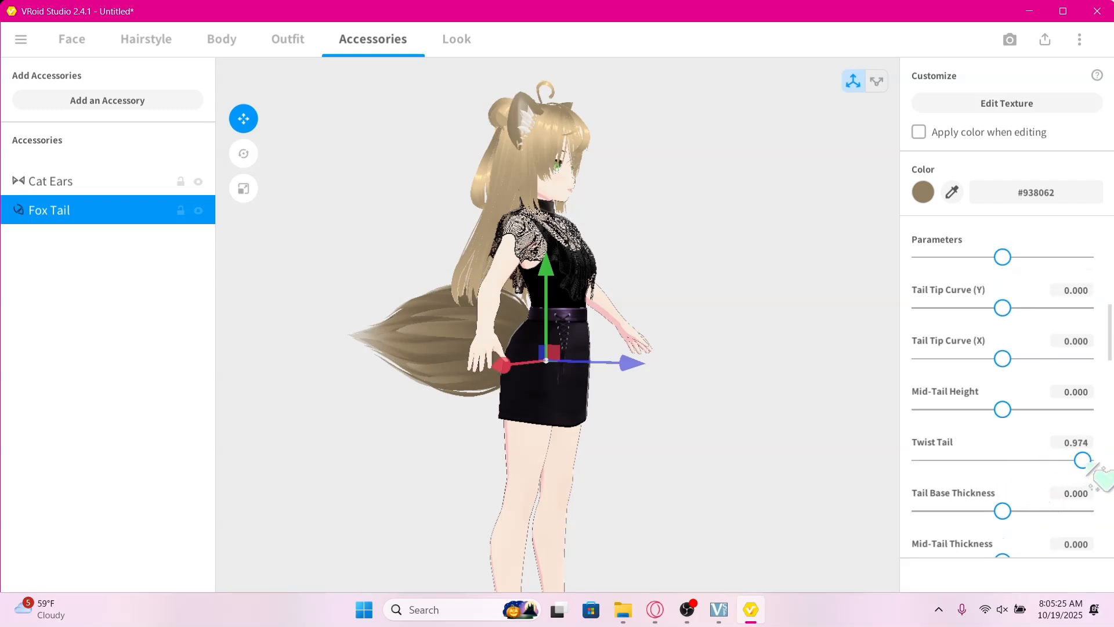
pyautogui.scroll(-4, 1071, 467)
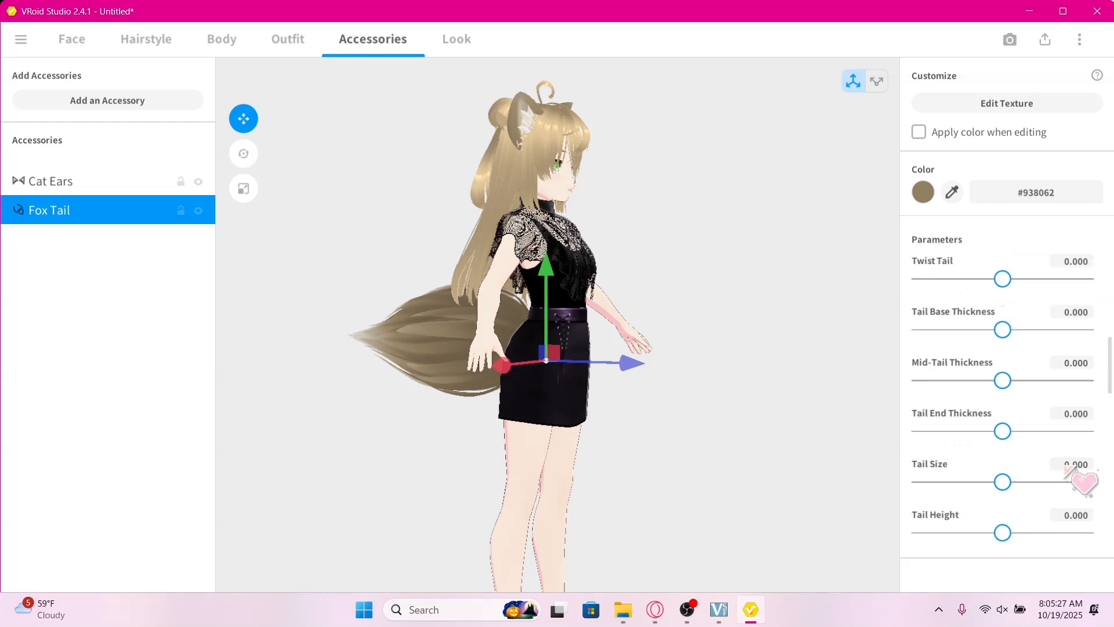
pyautogui.moveTo(1016, 486); pyautogui.dragTo(1061, 487)
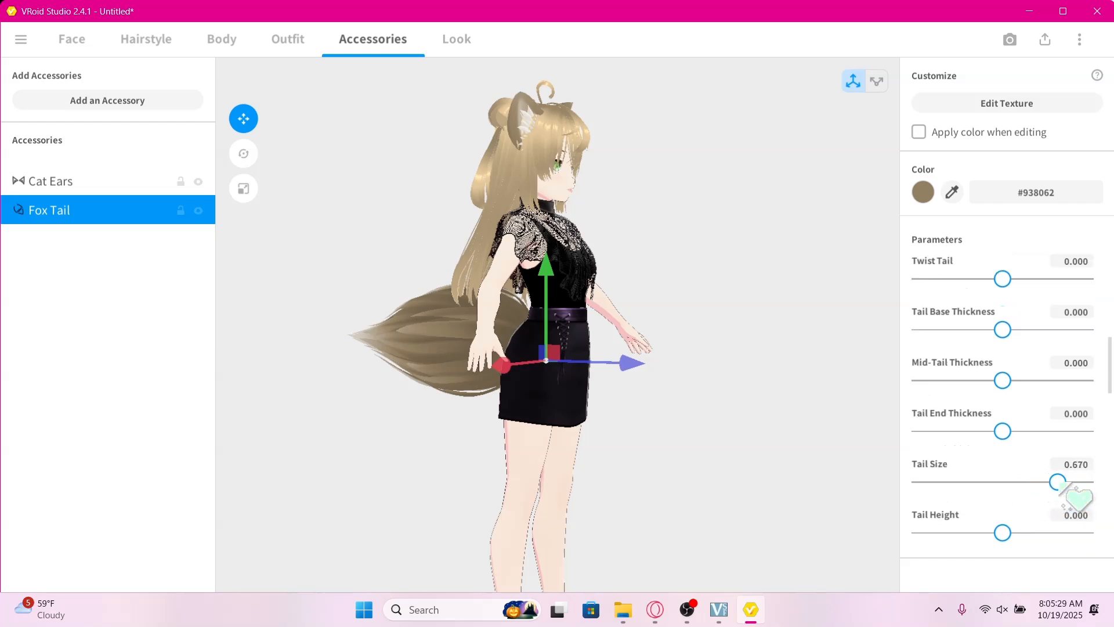
pyautogui.scroll(-4, 1071, 488)
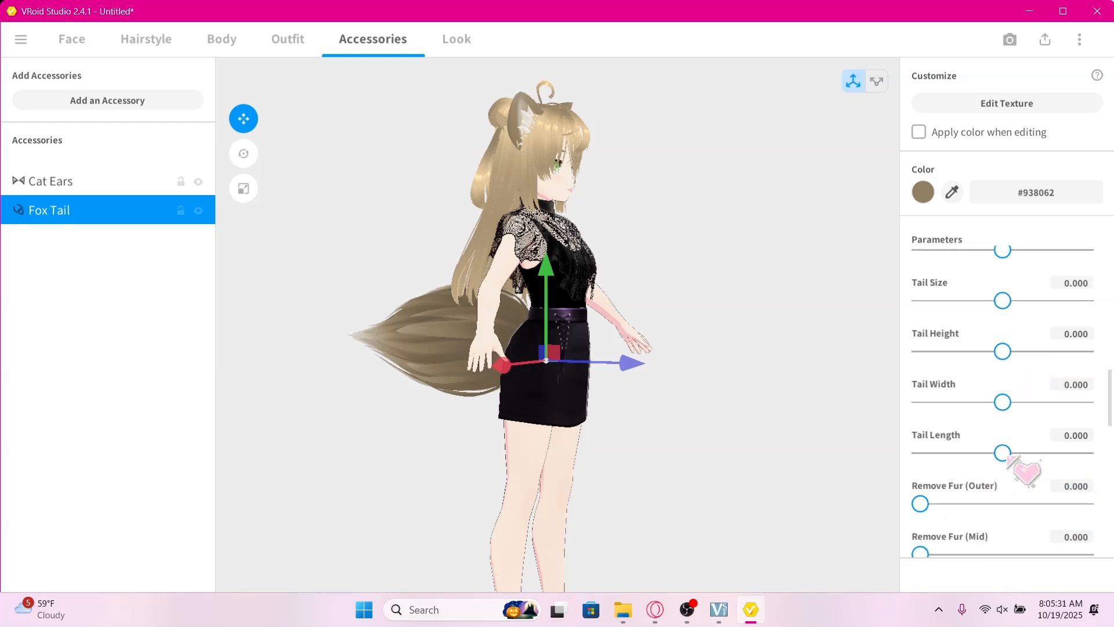
pyautogui.moveTo(1008, 458); pyautogui.dragTo(1063, 459)
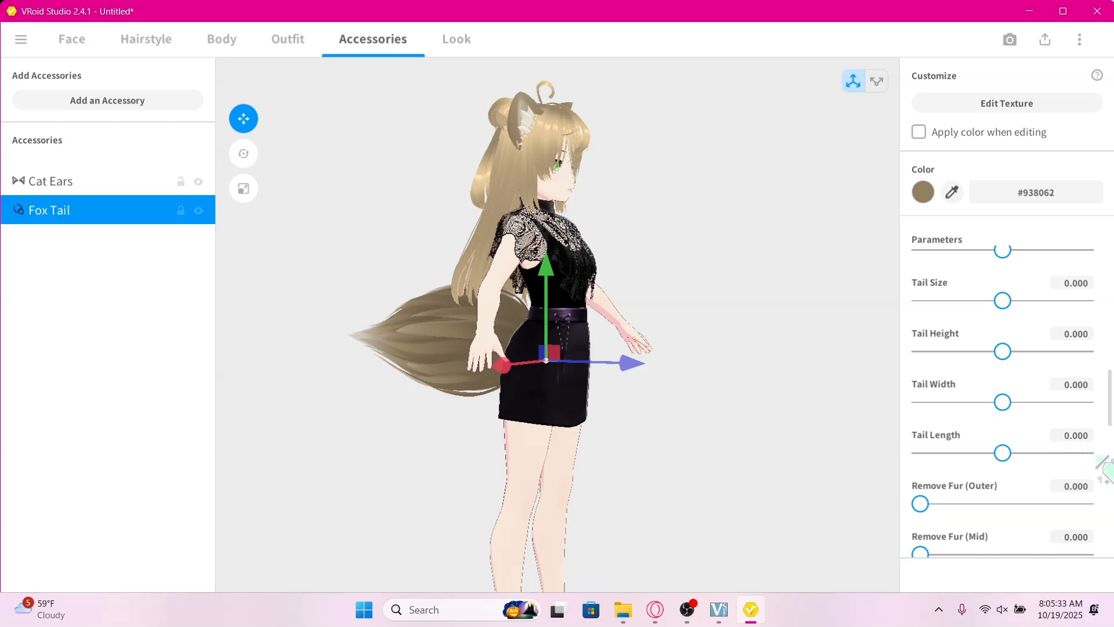
pyautogui.scroll(-3, 1070, 485)
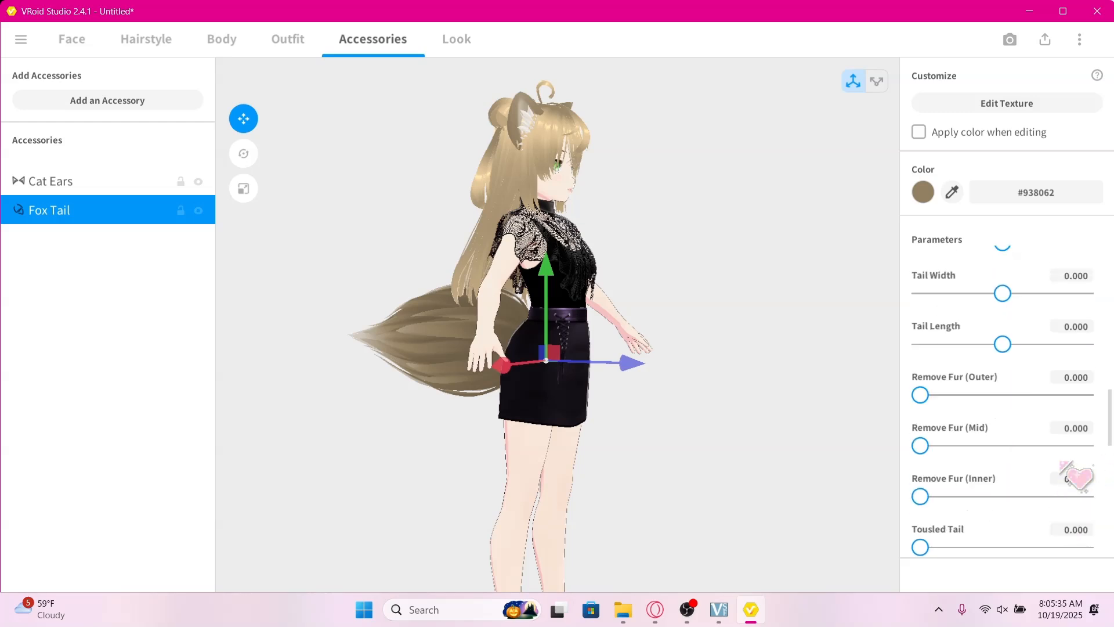
pyautogui.scroll(-4, 1042, 479)
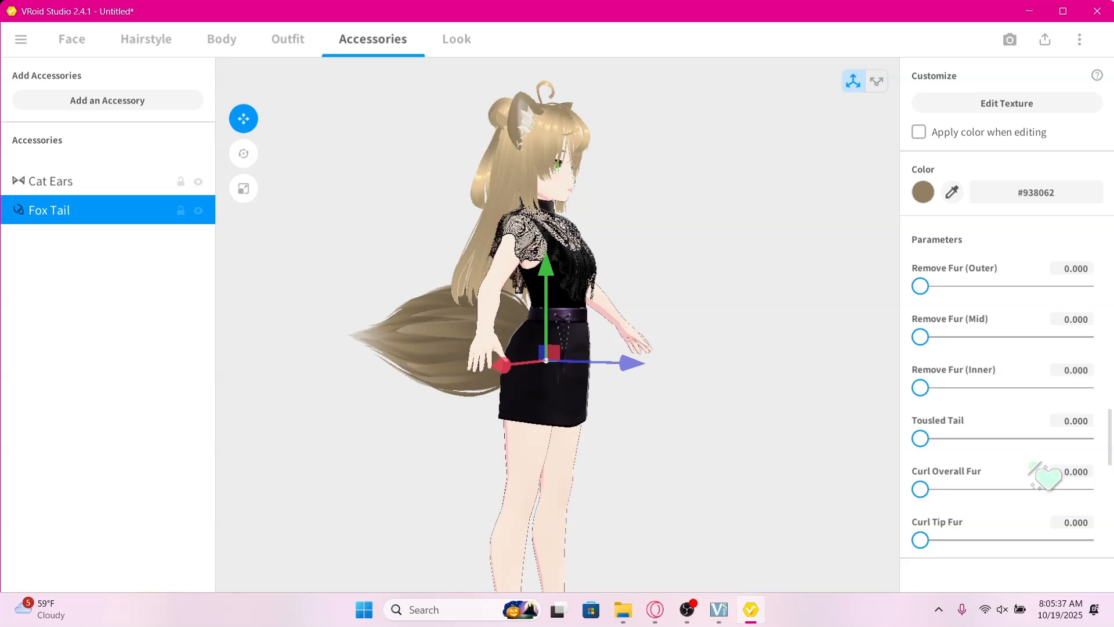
pyautogui.scroll(-4, 1047, 478)
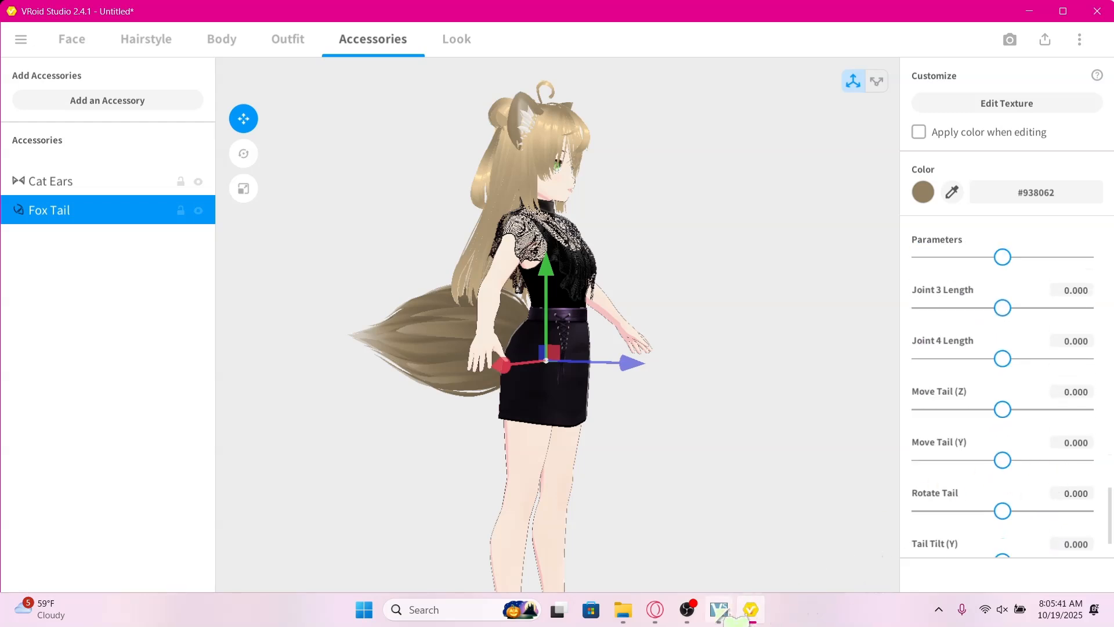
pyautogui.moveTo(690, 615)
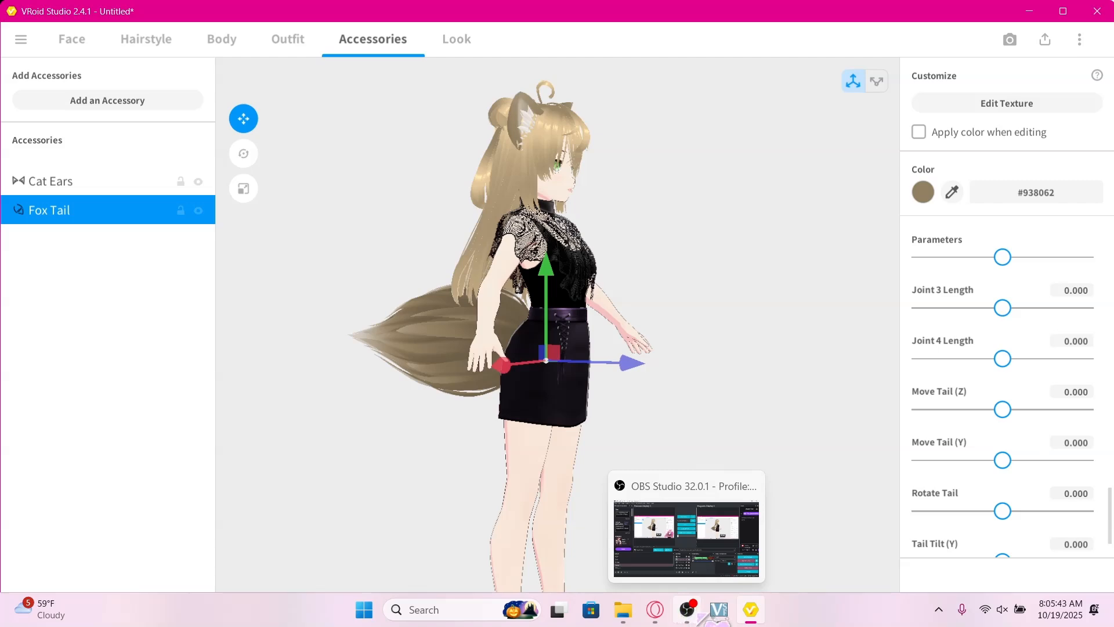
pyautogui.click(687, 610)
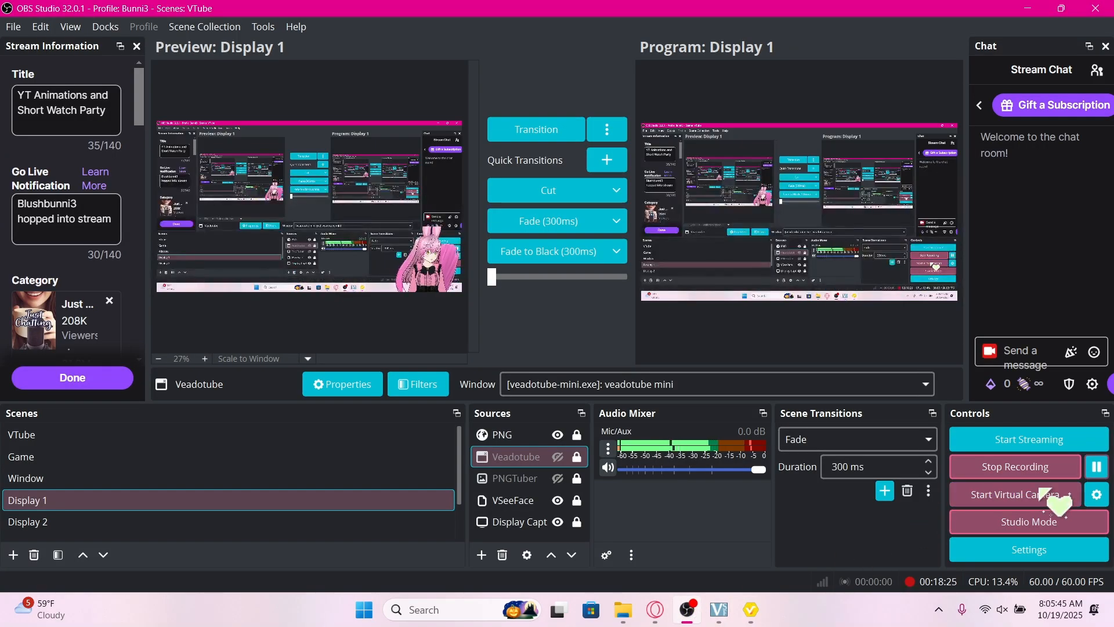
pyautogui.click(751, 610)
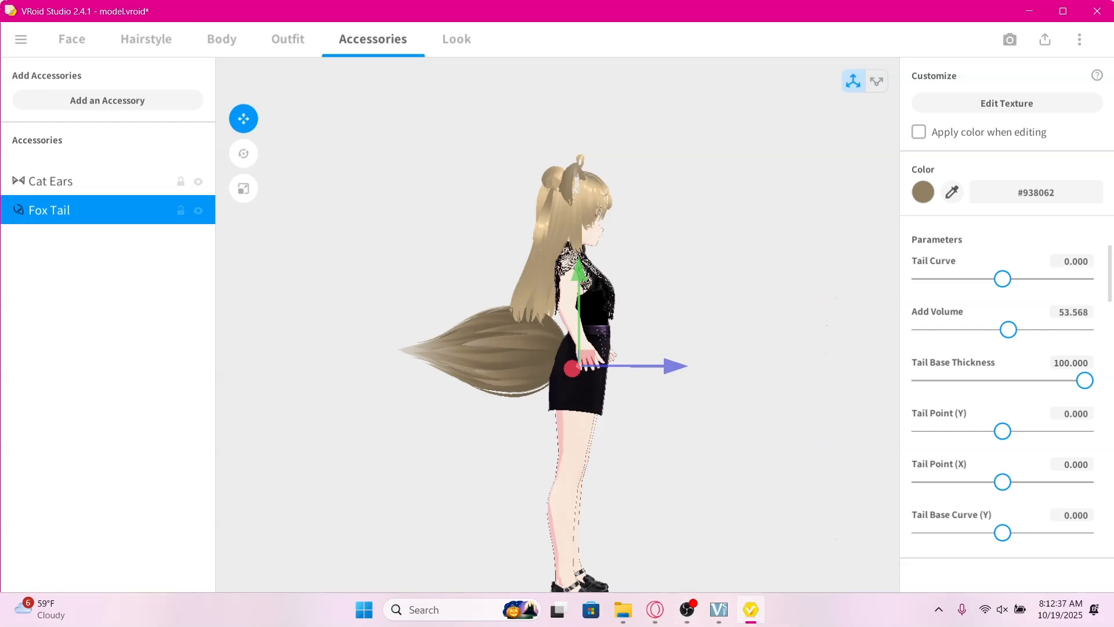
pyautogui.click(21, 39)
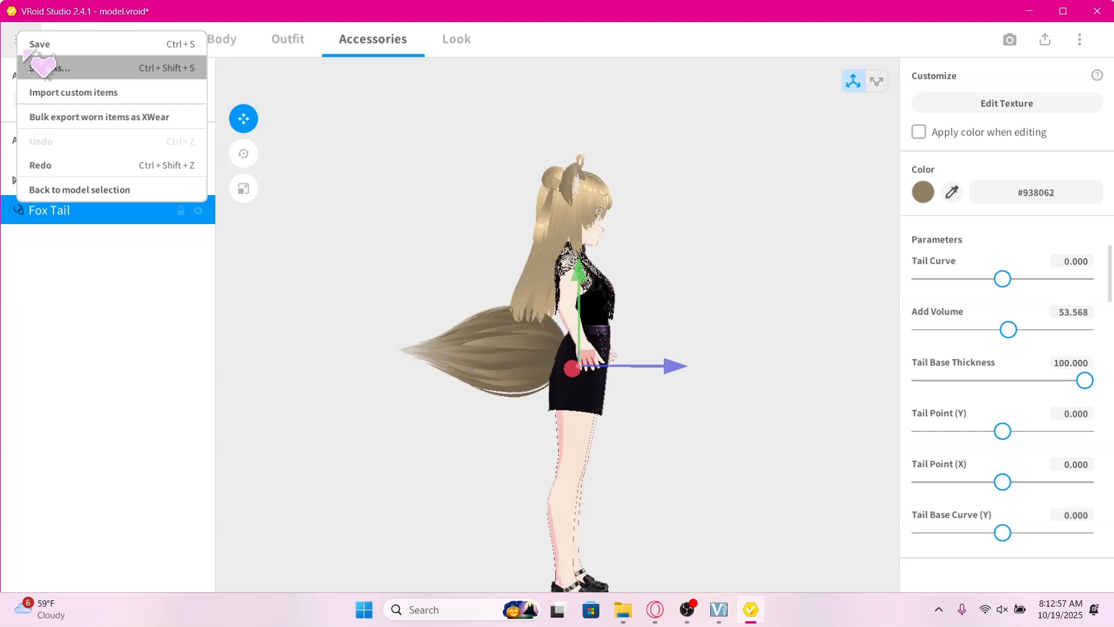
pyautogui.click(103, 68)
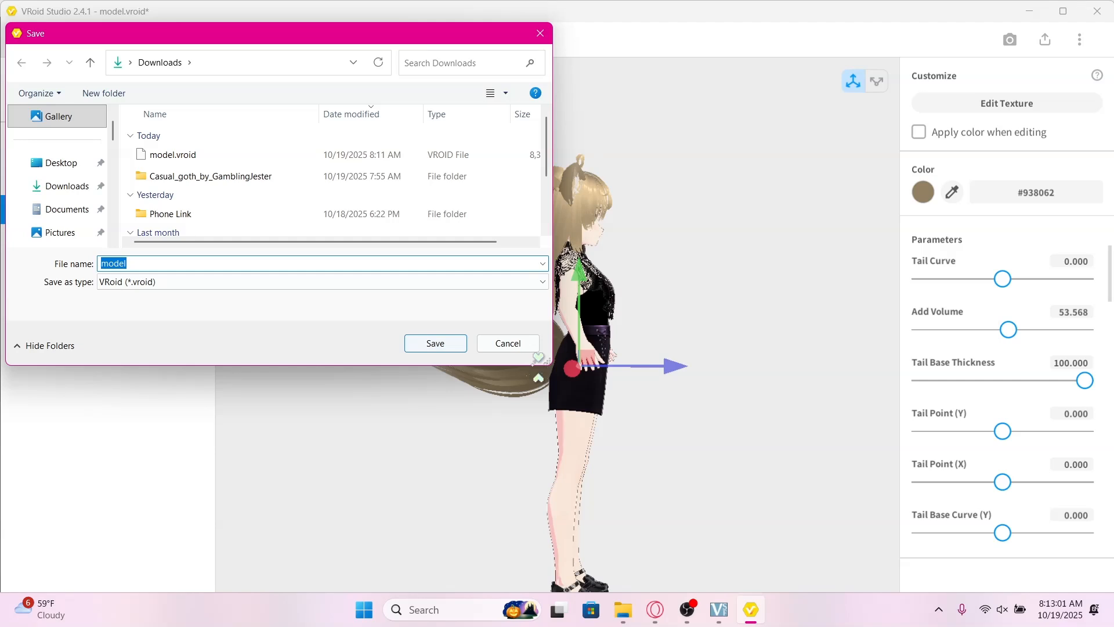
pyautogui.click(508, 344)
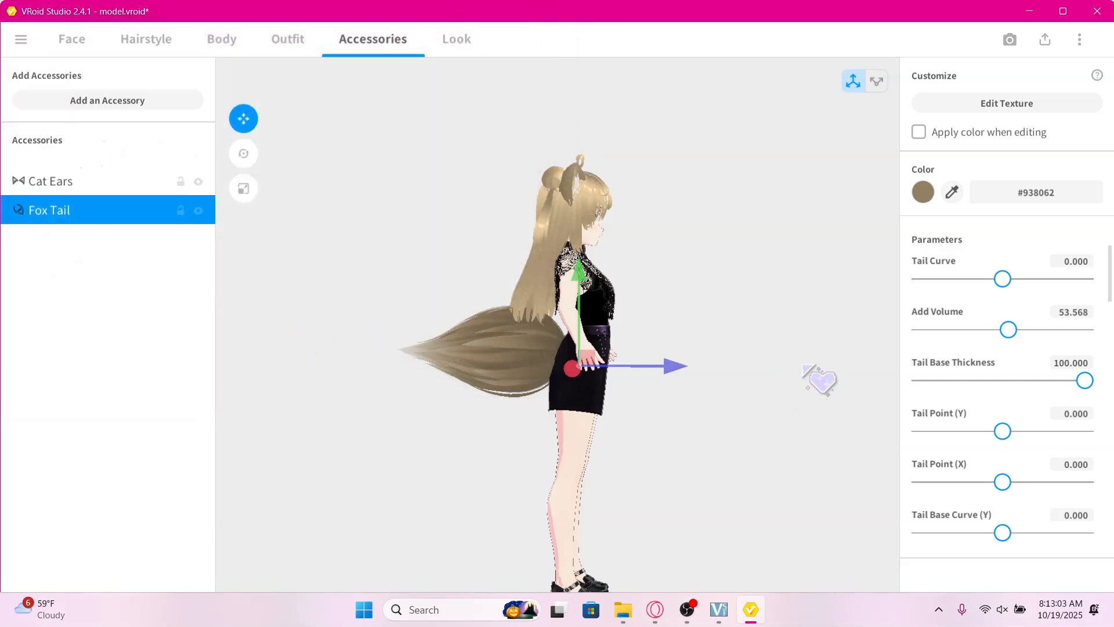
# Set the fox tail's Tail Curve to 0.564 and turn the character to face front
pyautogui.moveTo(1002, 279); pyautogui.dragTo(1056, 282)
pyautogui.moveTo(766, 328); pyautogui.dragTo(696, 331, button='right')
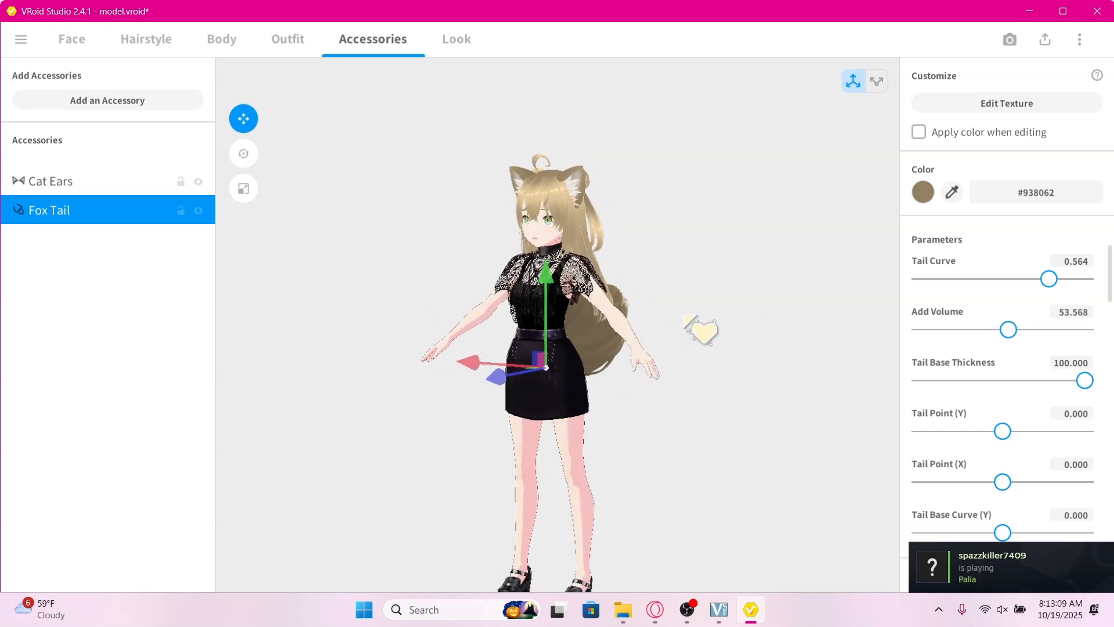
# Try Rotate Tail at -0.056, Tail Tilt (Y) at 0.592 and a changed Tail Tilt (X), undoing all three
pyautogui.scroll(-2, 996, 332)
pyautogui.scroll(-10, 996, 330)
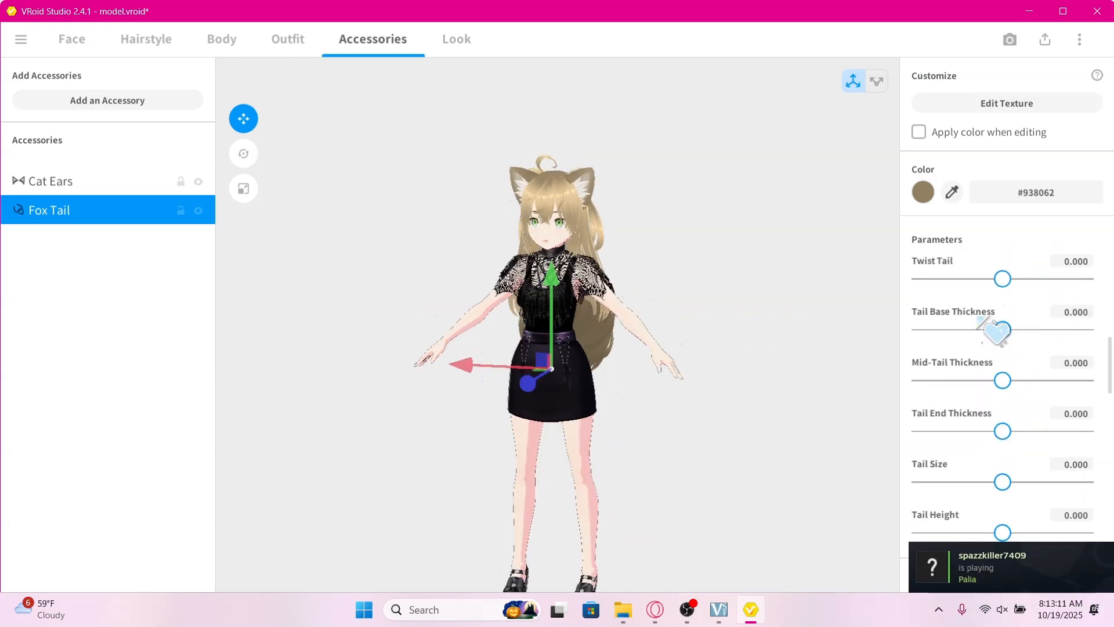
pyautogui.scroll(-8, 995, 328)
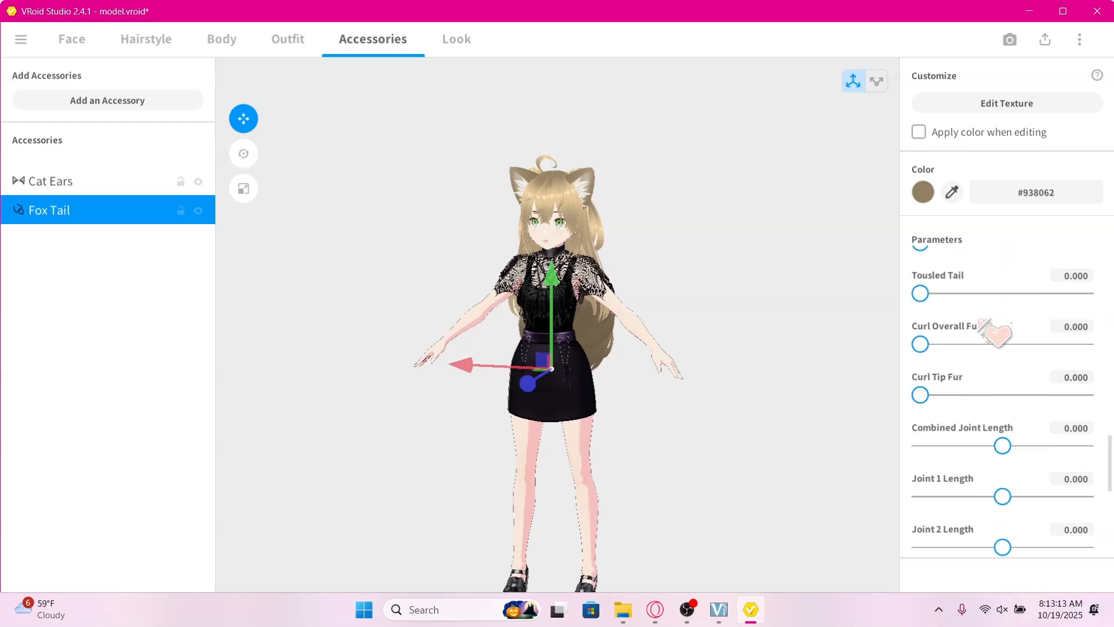
pyautogui.scroll(-5, 995, 332)
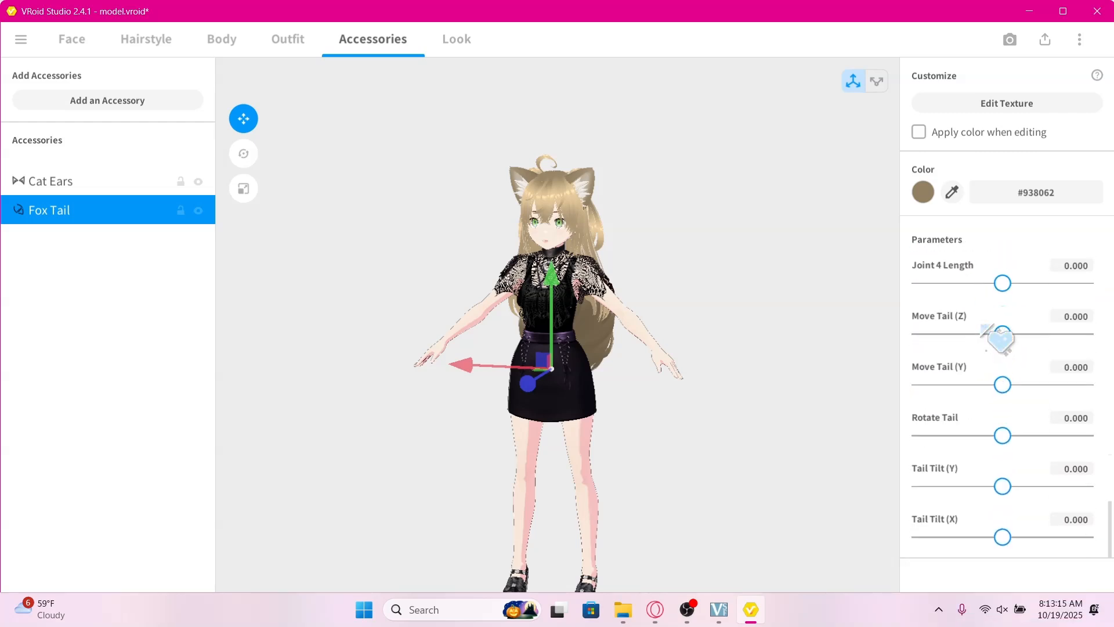
pyautogui.scroll(2, 980, 344)
pyautogui.scroll(-2, 997, 418)
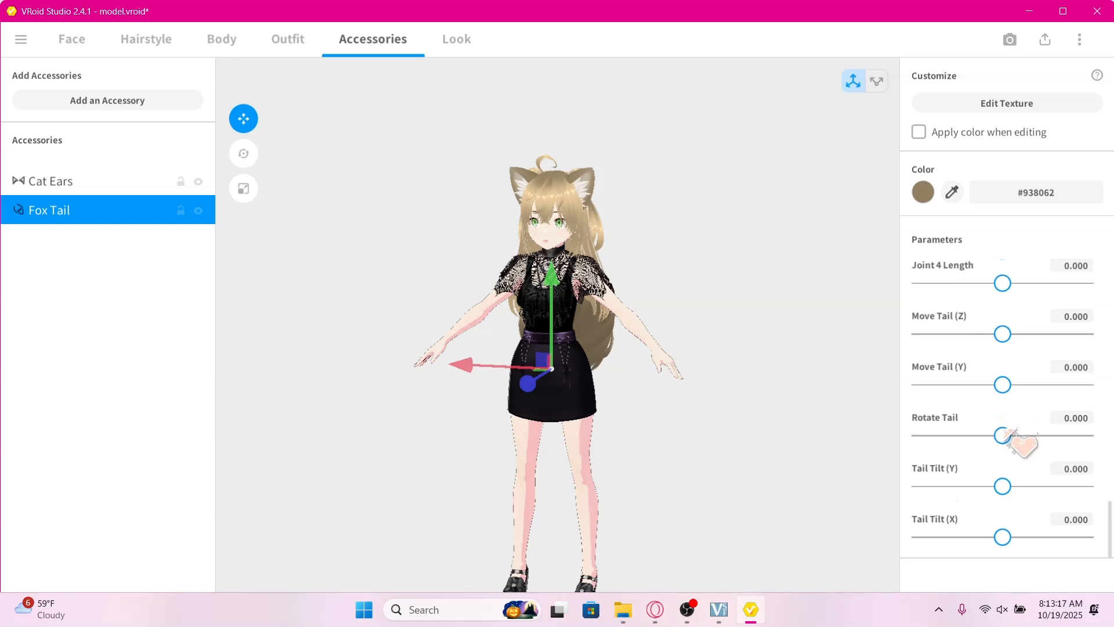
pyautogui.moveTo(1008, 432)
pyautogui.mouseDown()
pyautogui.moveTo(1038, 435)
pyautogui.moveTo(1000, 435)
pyautogui.mouseUp()
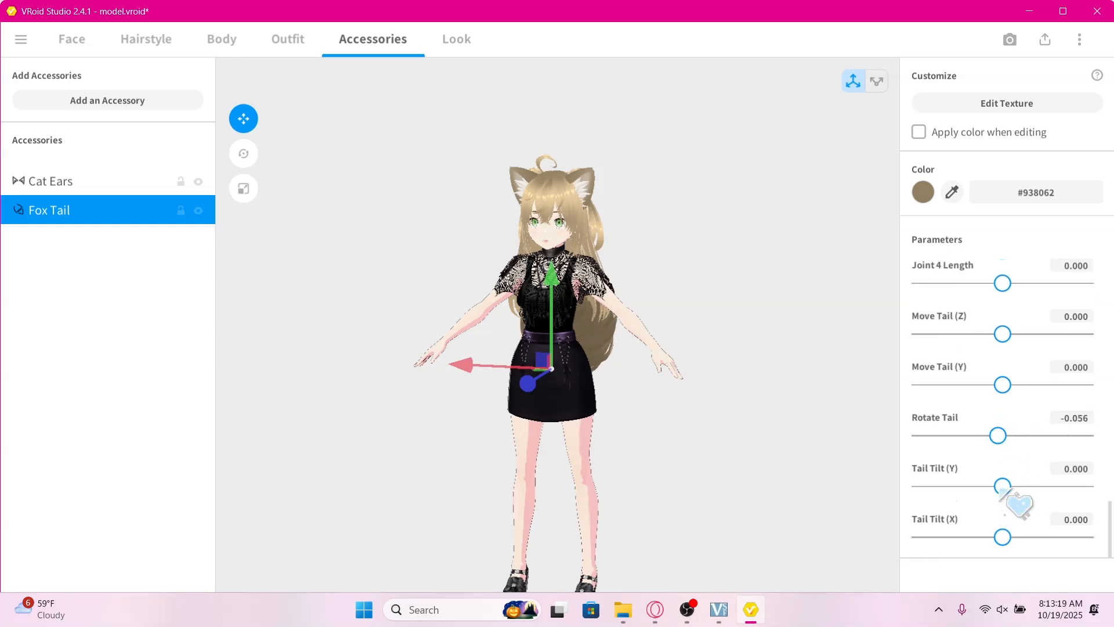
pyautogui.moveTo(1003, 486); pyautogui.dragTo(1051, 486)
pyautogui.moveTo(1003, 537); pyautogui.dragTo(1041, 513)
pyautogui.hotkey('ctrl', 'z')
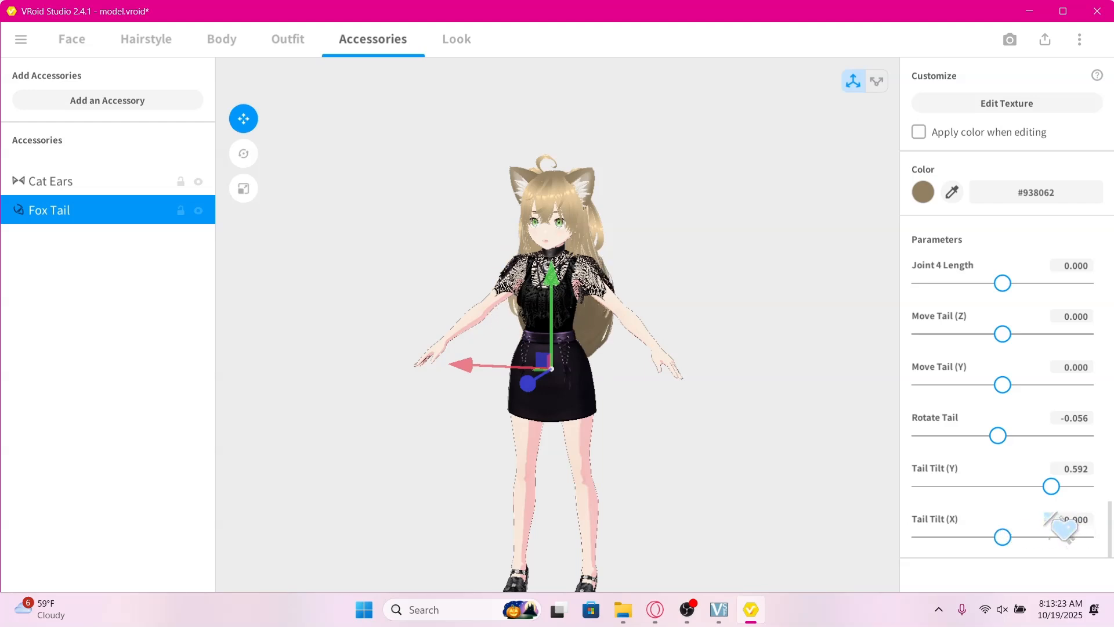
pyautogui.hotkey('ctrl', 'z')
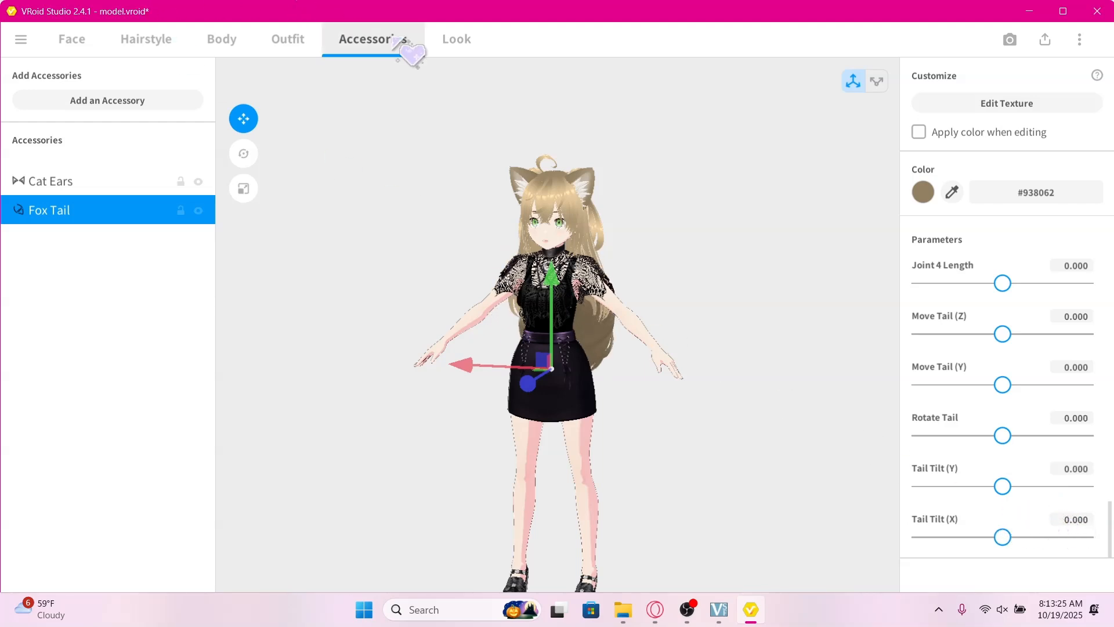
# Try near-maximum outline widths in the Look settings: Hair 0.242, Face 0.250, Body 0.249 and Accessory 0.250
pyautogui.click(443, 37)
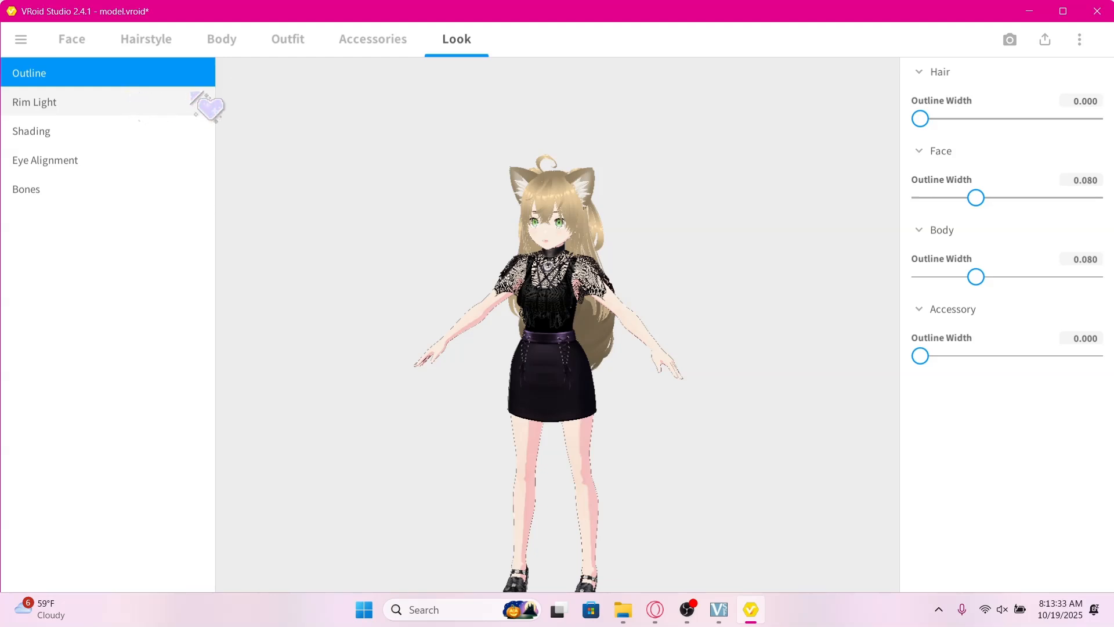
pyautogui.moveTo(952, 118); pyautogui.dragTo(1093, 119)
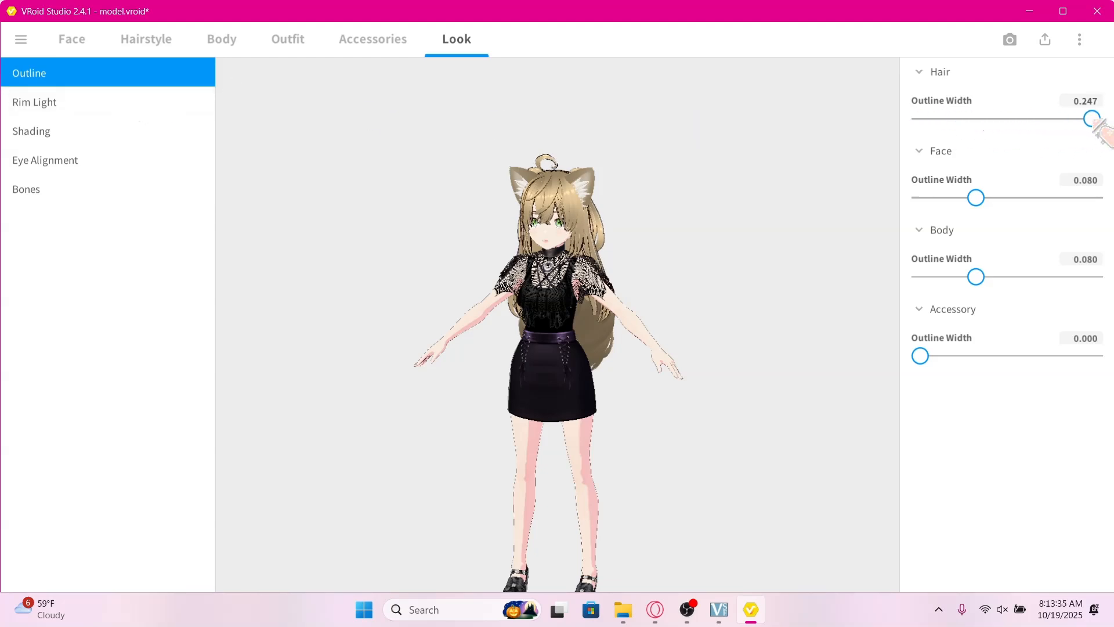
pyautogui.moveTo(998, 195); pyautogui.dragTo(1097, 191)
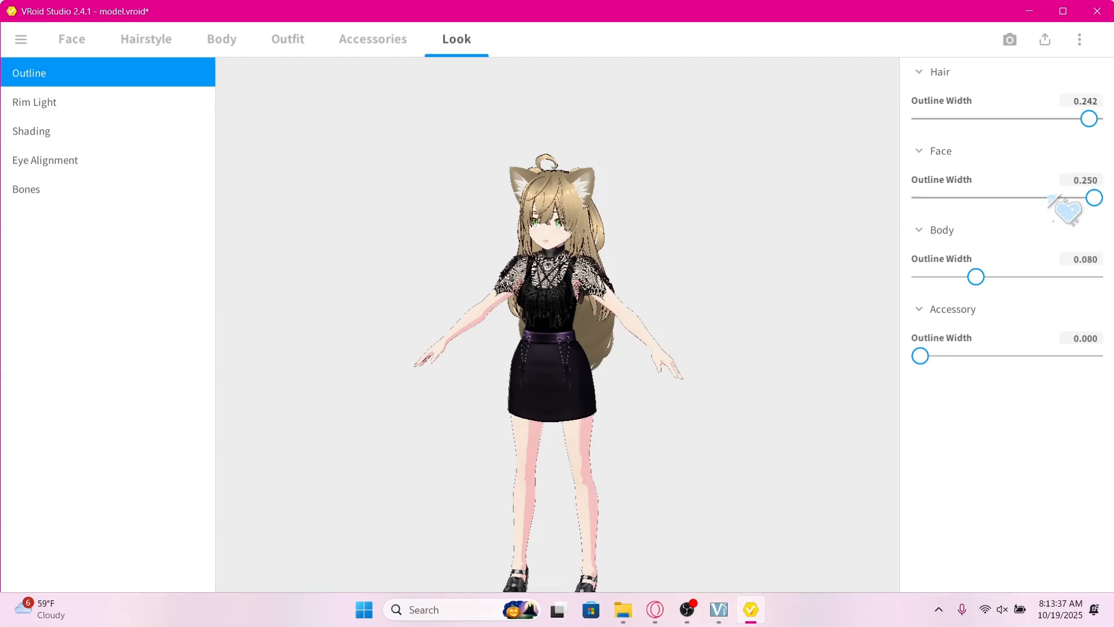
pyautogui.moveTo(976, 277); pyautogui.dragTo(1098, 276)
pyautogui.moveTo(920, 355); pyautogui.dragTo(1110, 356)
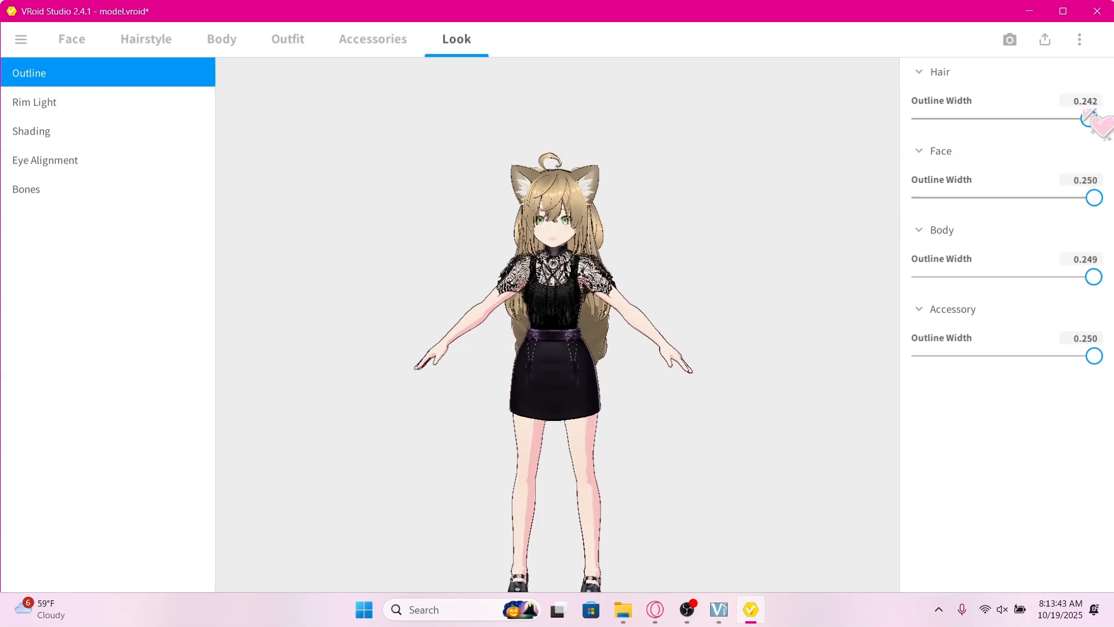
# Try reduced outline widths of 0.159 for Hair, 0.158 for Face, 0.173 for Body and 0.180 for Accessory
pyautogui.moveTo(1088, 114); pyautogui.dragTo(1026, 131)
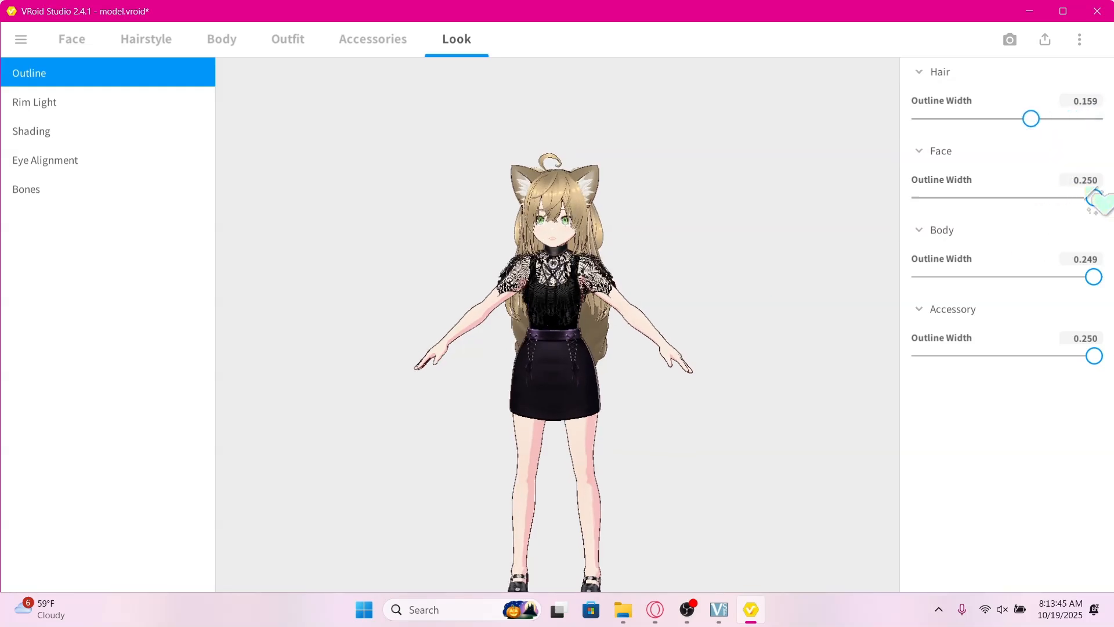
pyautogui.moveTo(1095, 198); pyautogui.dragTo(1031, 198)
pyautogui.moveTo(1094, 276); pyautogui.dragTo(1041, 277)
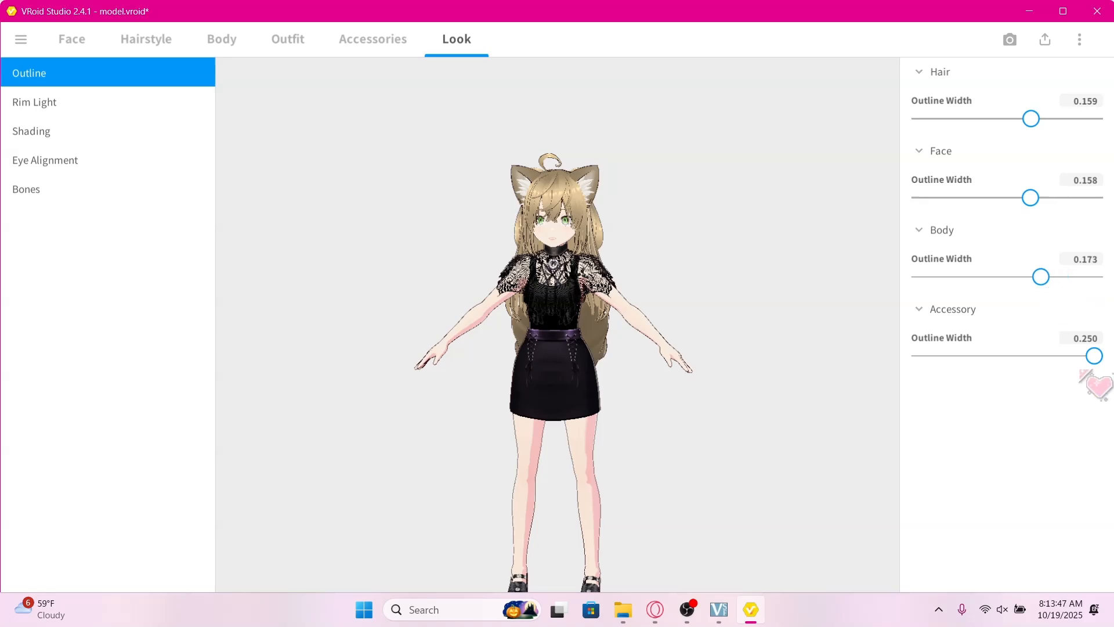
pyautogui.moveTo(1094, 356); pyautogui.dragTo(1052, 357)
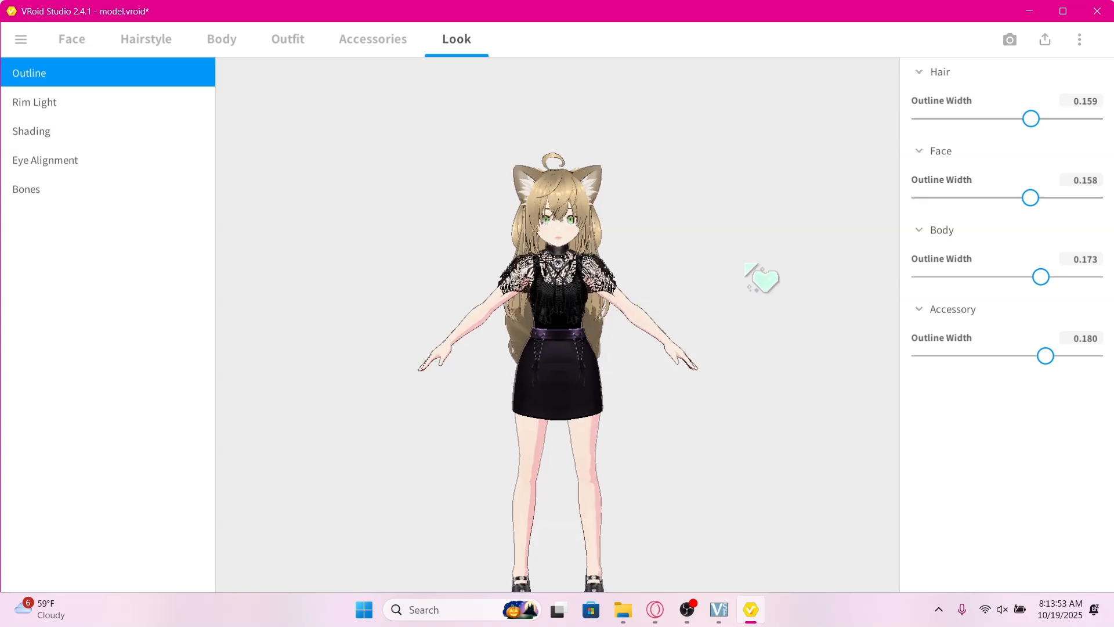
# Set the outline widths to 0.103 for Hair, 0.114 for Face, 0.114 for Body and 0.146 for Accessory
pyautogui.moveTo(1021, 135); pyautogui.dragTo(993, 137)
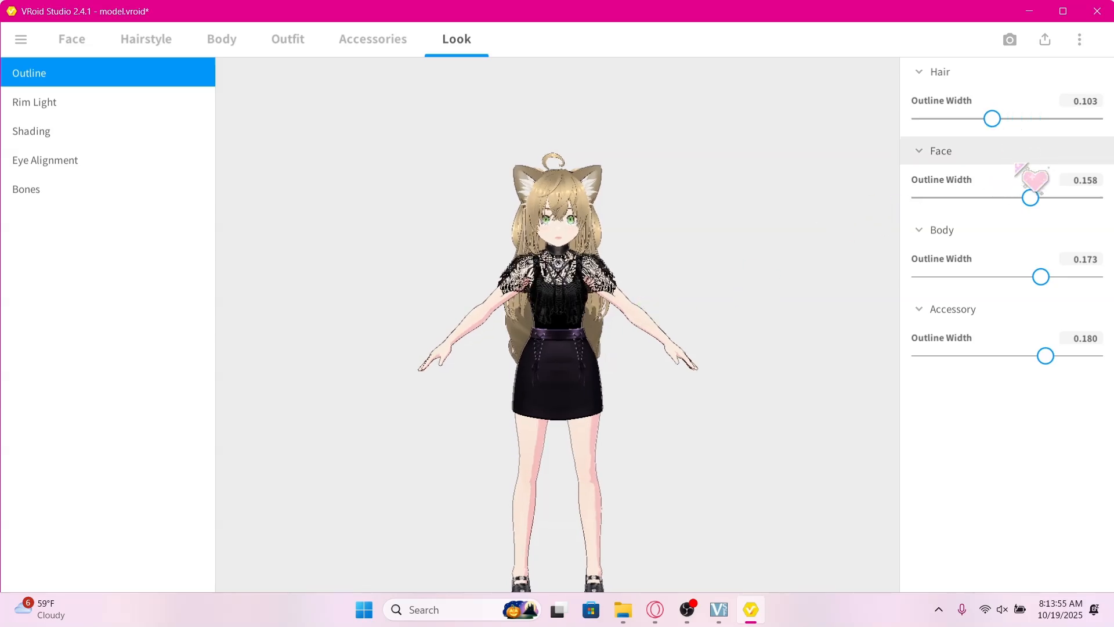
pyautogui.moveTo(1029, 197); pyautogui.dragTo(1000, 197)
pyautogui.moveTo(1041, 277); pyautogui.dragTo(1000, 277)
pyautogui.moveTo(1046, 356); pyautogui.dragTo(1021, 355)
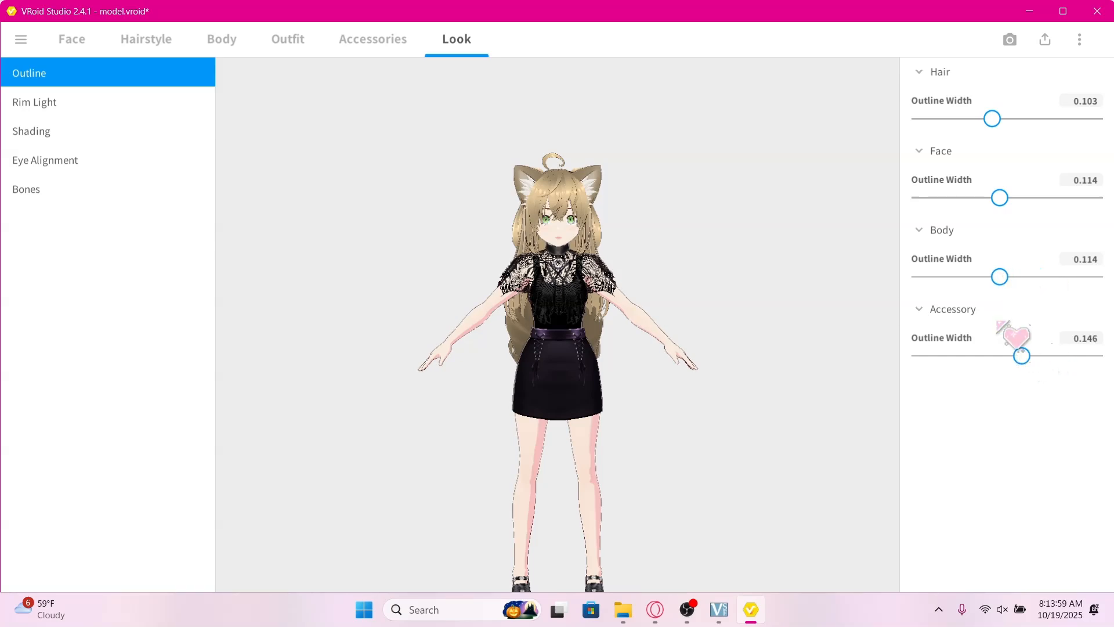
# Set the rim light intensity to 53.333 for Hair, 47.333 for Face and 67.000 for Body
pyautogui.click(131, 108)
pyautogui.moveTo(964, 118); pyautogui.dragTo(1014, 119)
pyautogui.moveTo(963, 245); pyautogui.dragTo(1003, 246)
pyautogui.moveTo(1022, 372); pyautogui.dragTo(1038, 372)
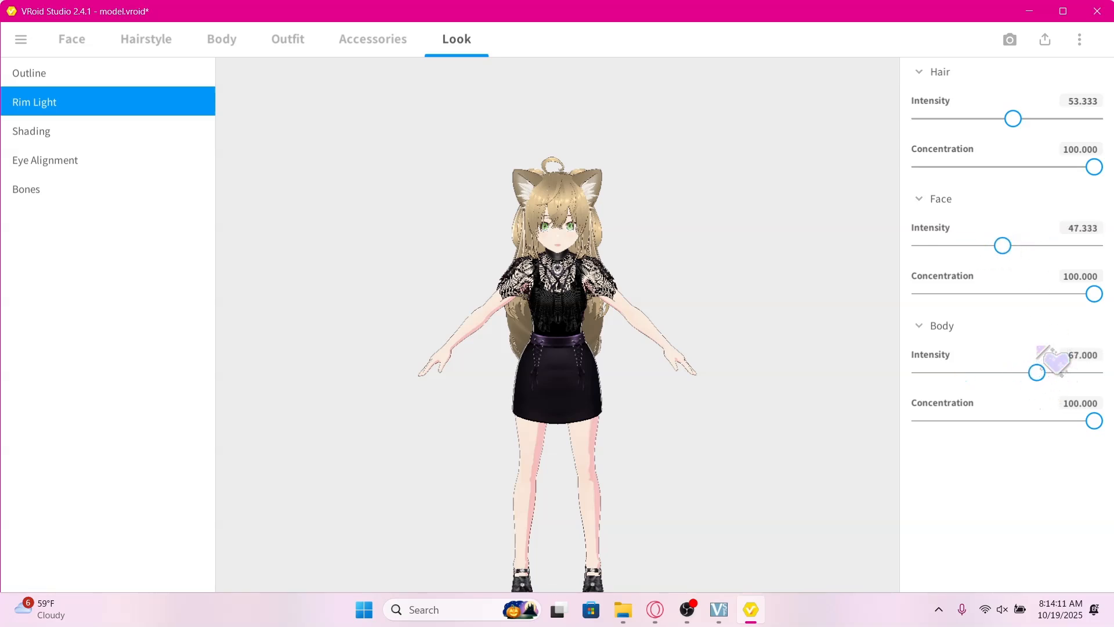
# Set the face shading's Shade Softness to 0.920 and Shading Area to 0.420
pyautogui.click(58, 127)
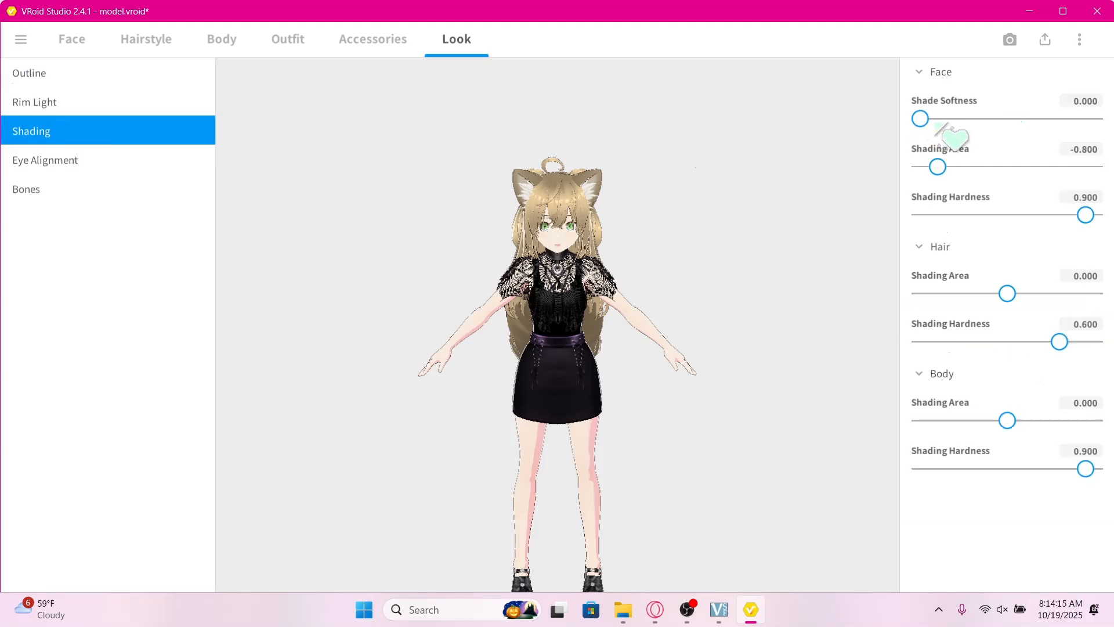
pyautogui.moveTo(929, 121); pyautogui.dragTo(1083, 143)
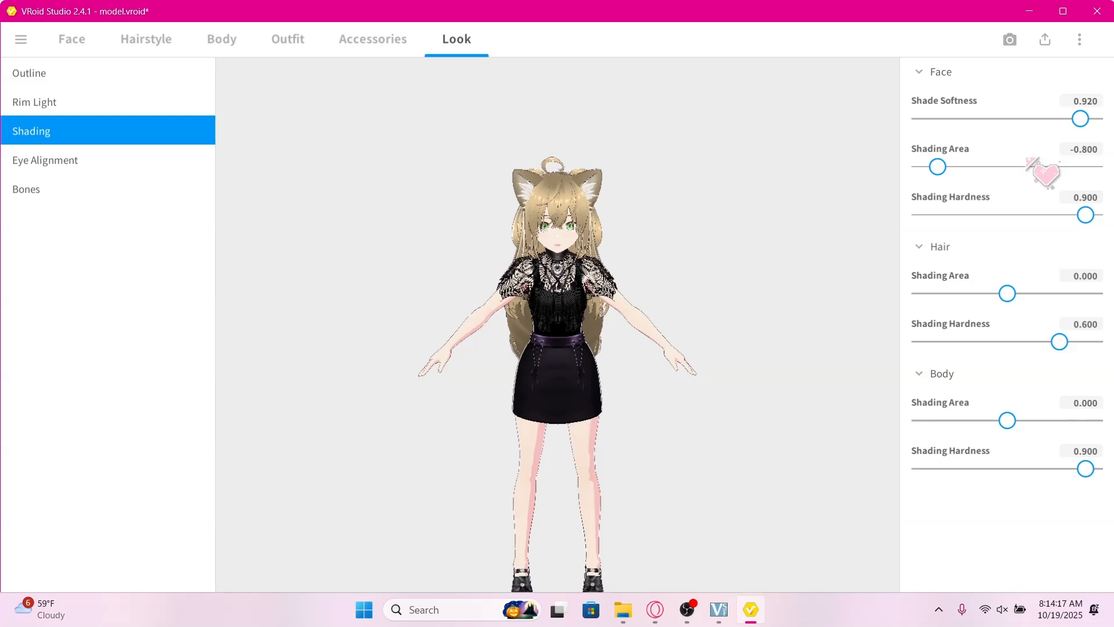
pyautogui.moveTo(940, 167); pyautogui.dragTo(1055, 167)
pyautogui.moveTo(1046, 171)
pyautogui.mouseDown()
pyautogui.moveTo(1033, 172)
pyautogui.moveTo(1048, 172)
pyautogui.mouseUp()
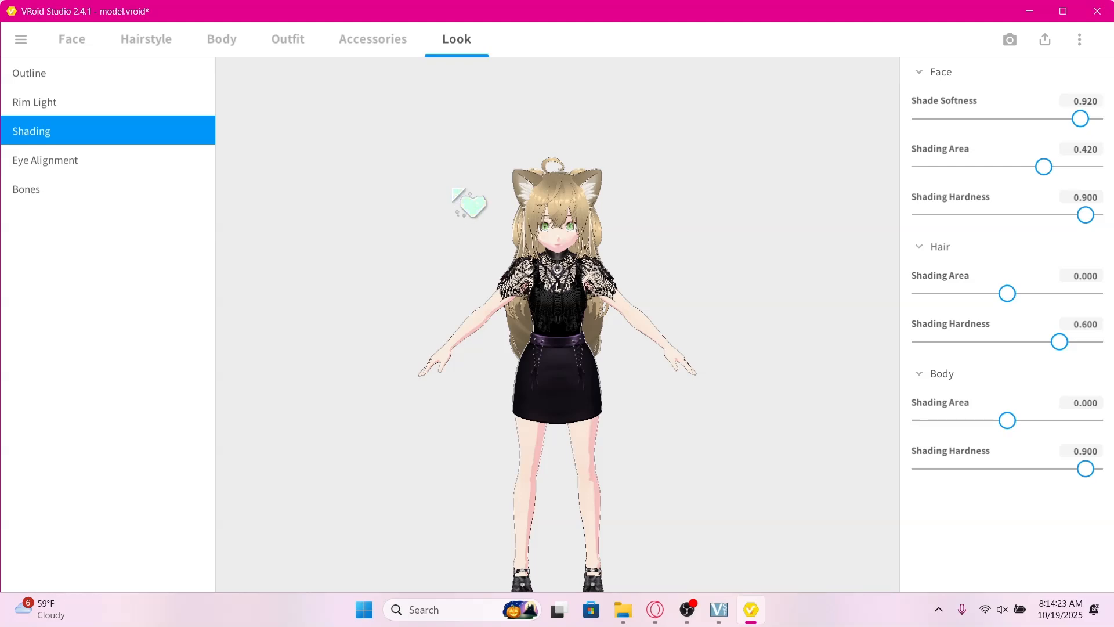
# Set the eye alignment to Outer 22.100, Inner 10.500 and Upper 9.800, with the face seen close up
pyautogui.click(126, 167)
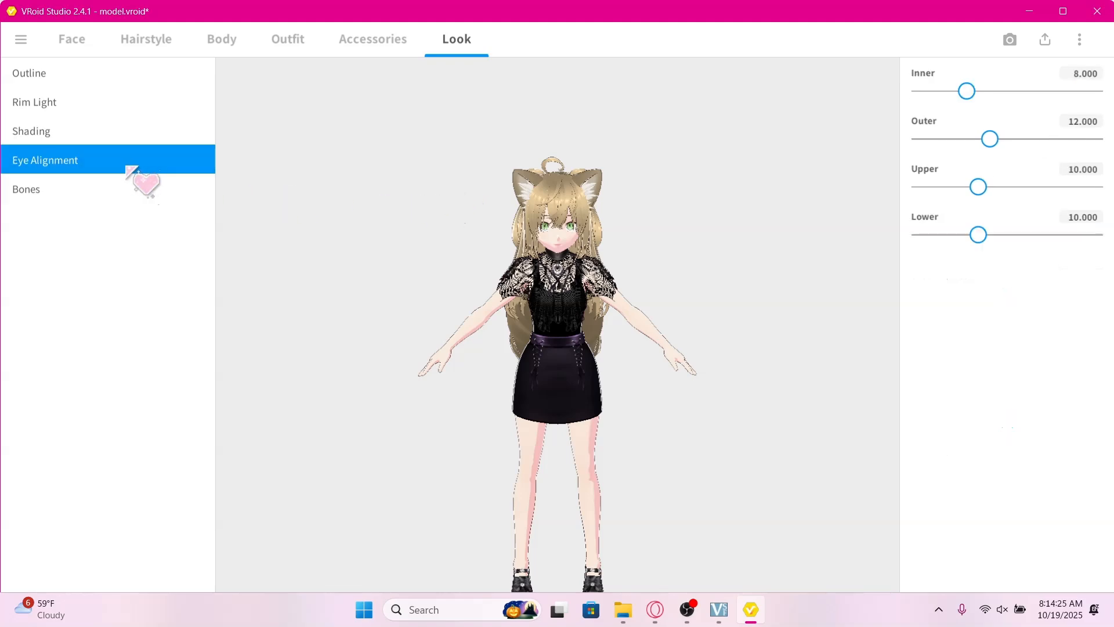
pyautogui.scroll(5, 796, 219)
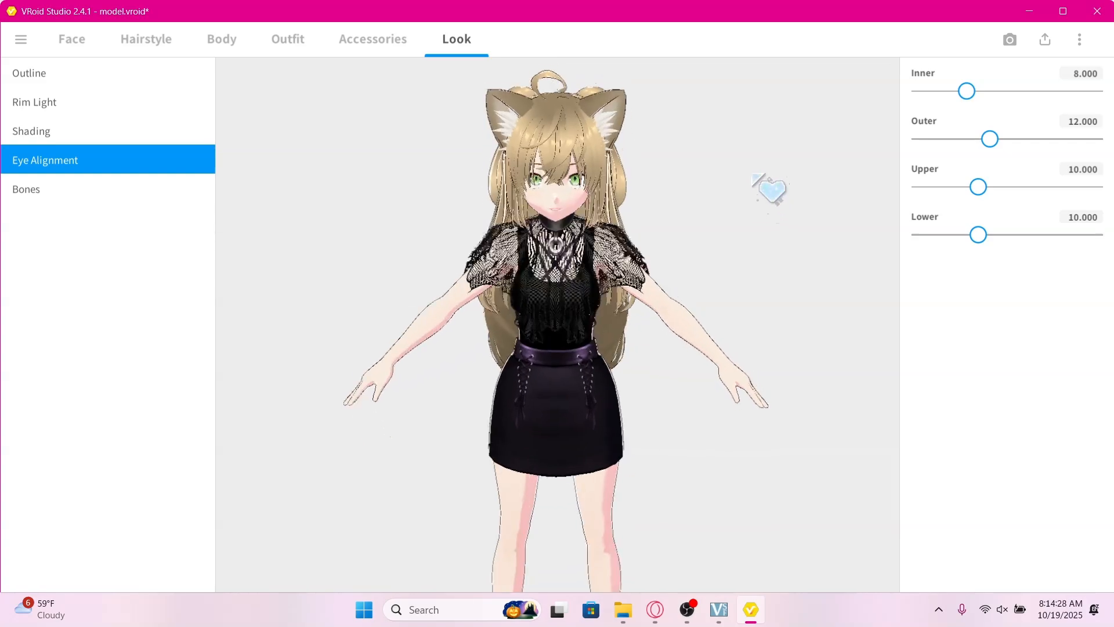
pyautogui.scroll(5, 754, 175)
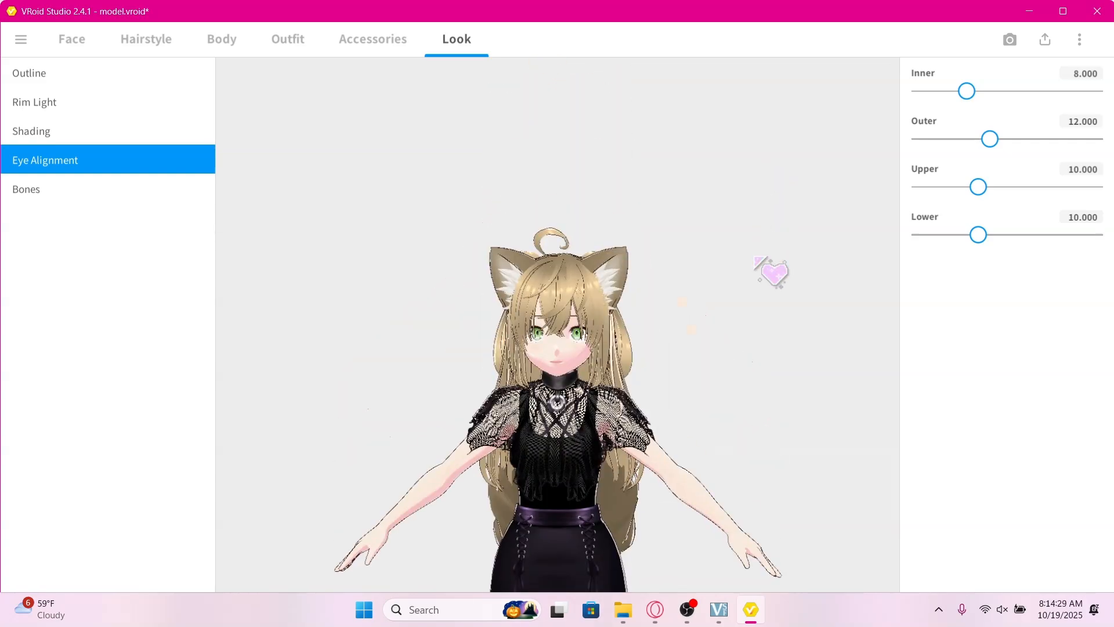
pyautogui.scroll(1, 755, 234)
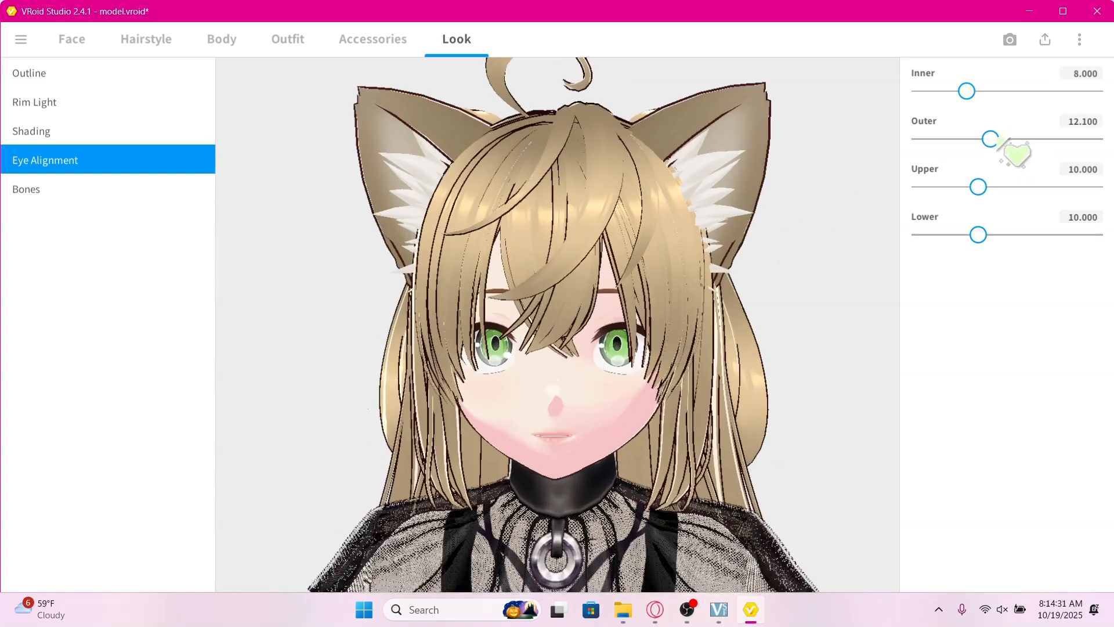
pyautogui.moveTo(998, 138); pyautogui.dragTo(1034, 137)
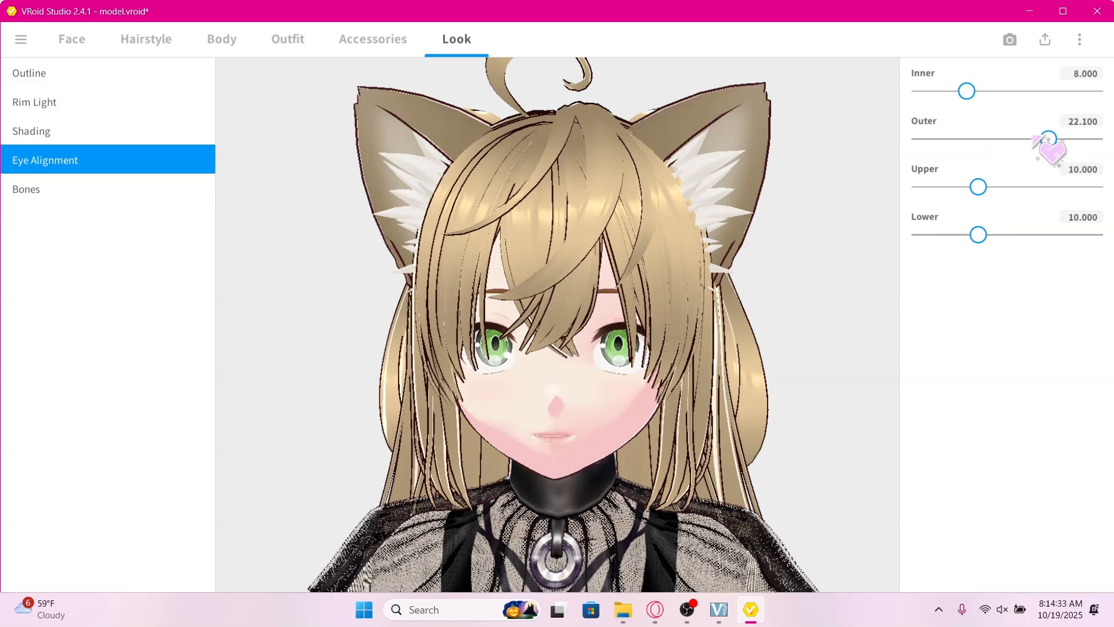
pyautogui.moveTo(975, 91); pyautogui.dragTo(990, 117)
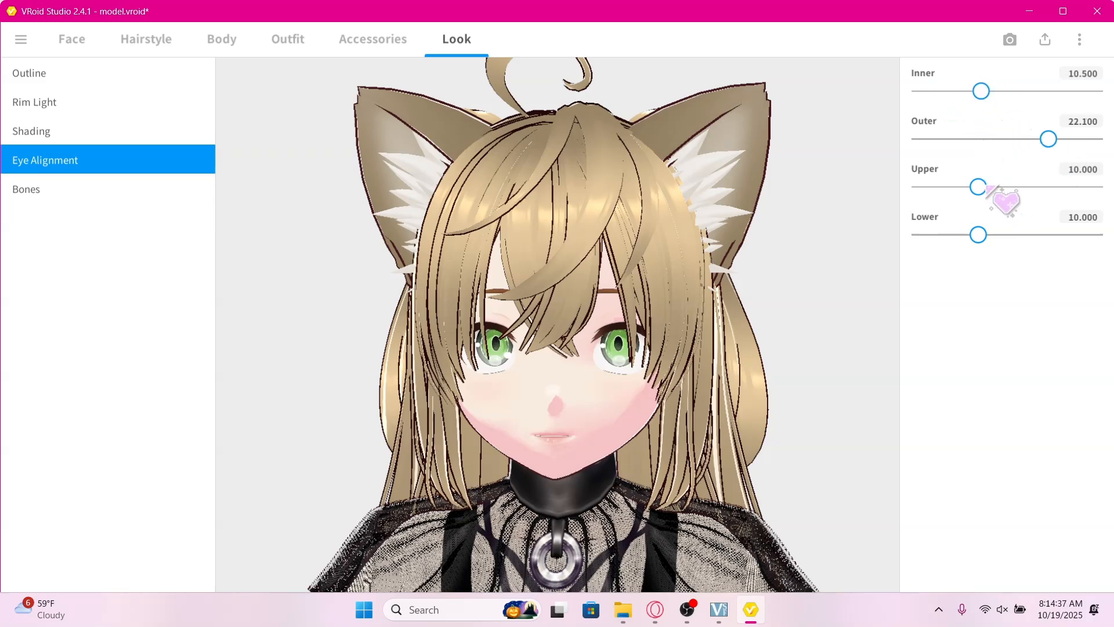
pyautogui.moveTo(988, 188)
pyautogui.mouseDown()
pyautogui.moveTo(969, 187)
pyautogui.moveTo(999, 187)
pyautogui.moveTo(985, 187)
pyautogui.mouseUp()
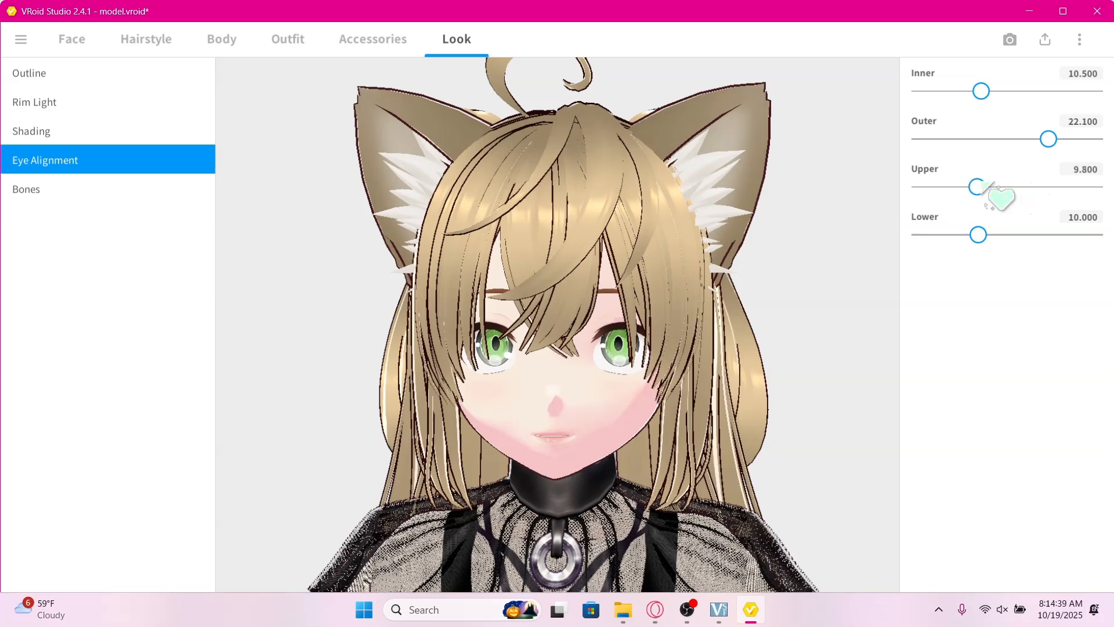
# Check the Bones settings, then open the Photo Booth and frame the character's full body
pyautogui.click(64, 193)
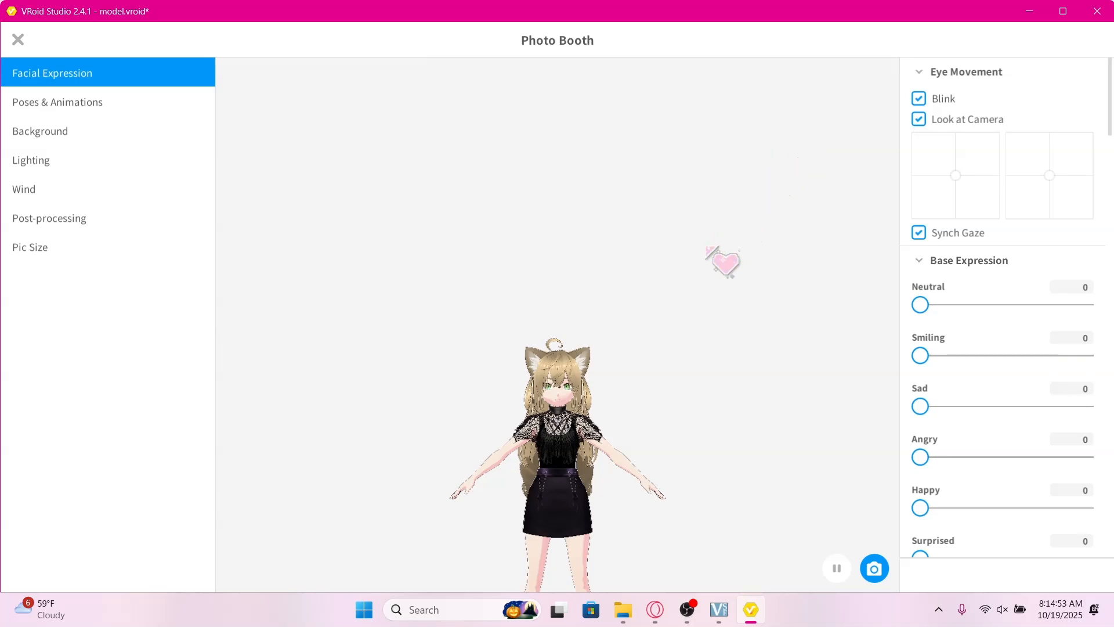
pyautogui.scroll(5, 686, 325)
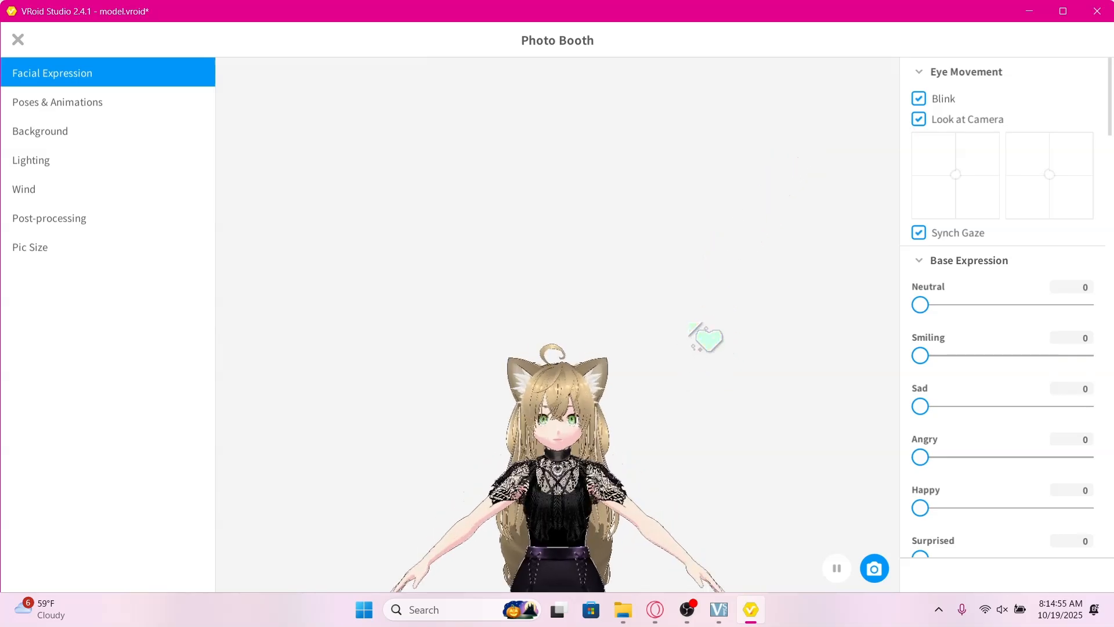
pyautogui.moveTo(694, 343); pyautogui.dragTo(680, 130, button='middle')
pyautogui.scroll(-3, 687, 135)
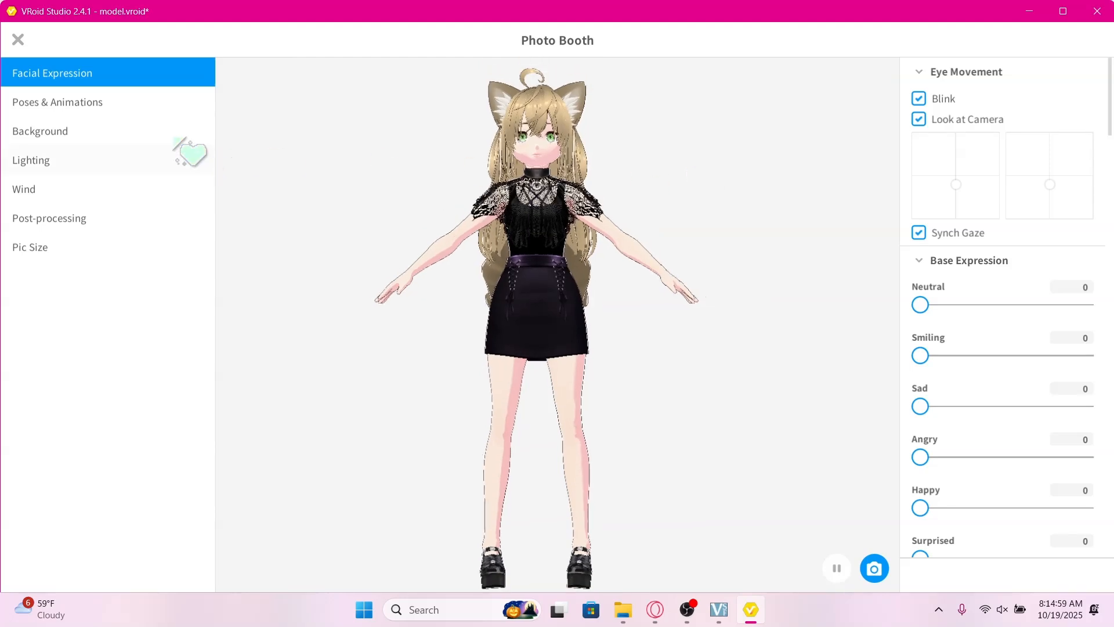
# Apply the Standby 2 animation from Animations 1 and set the Smiling expression to 100
pyautogui.click(154, 108)
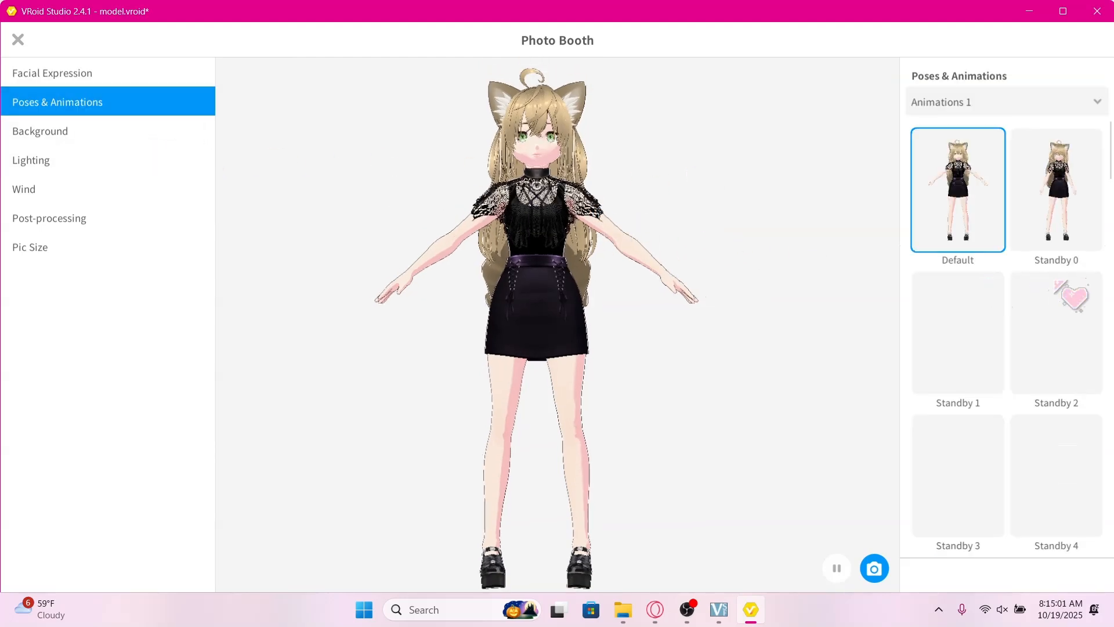
pyautogui.scroll(-3, 1060, 289)
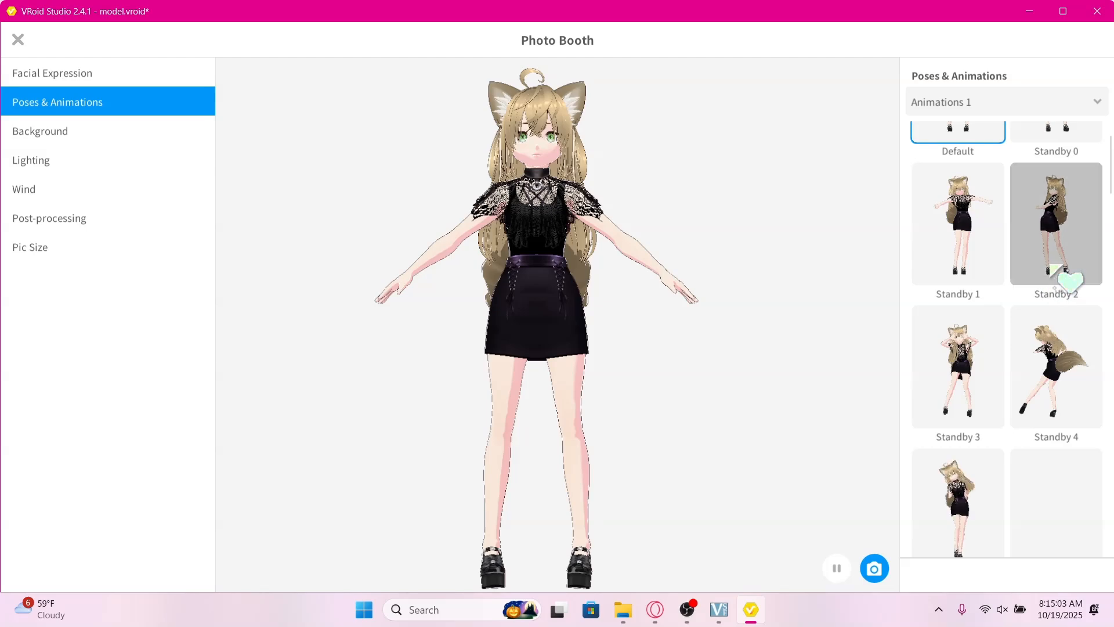
pyautogui.click(1048, 272)
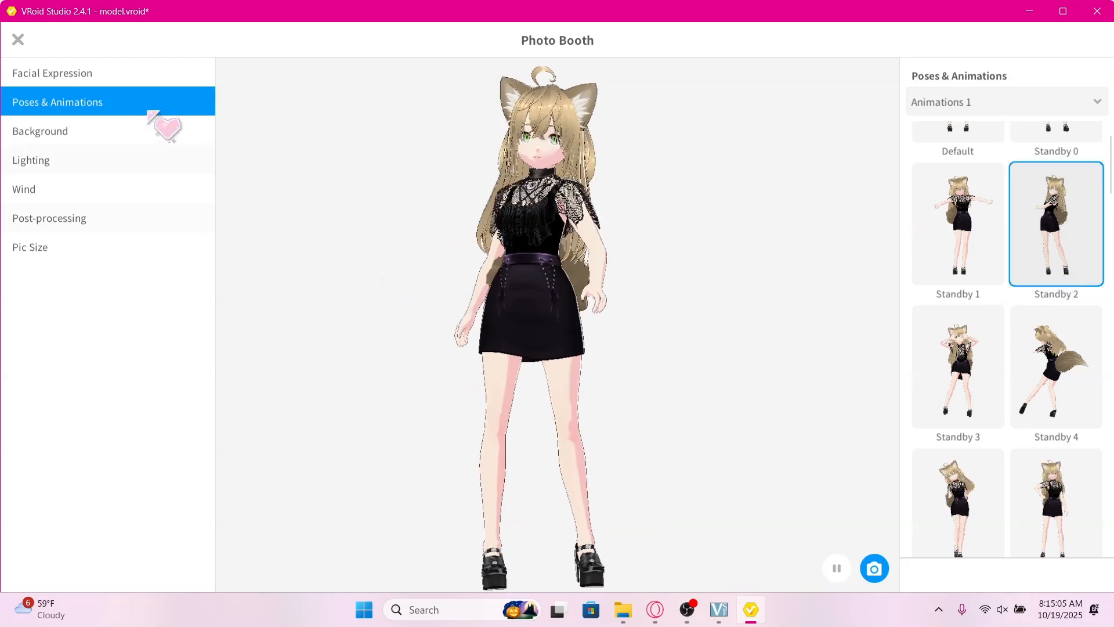
pyautogui.click(165, 80)
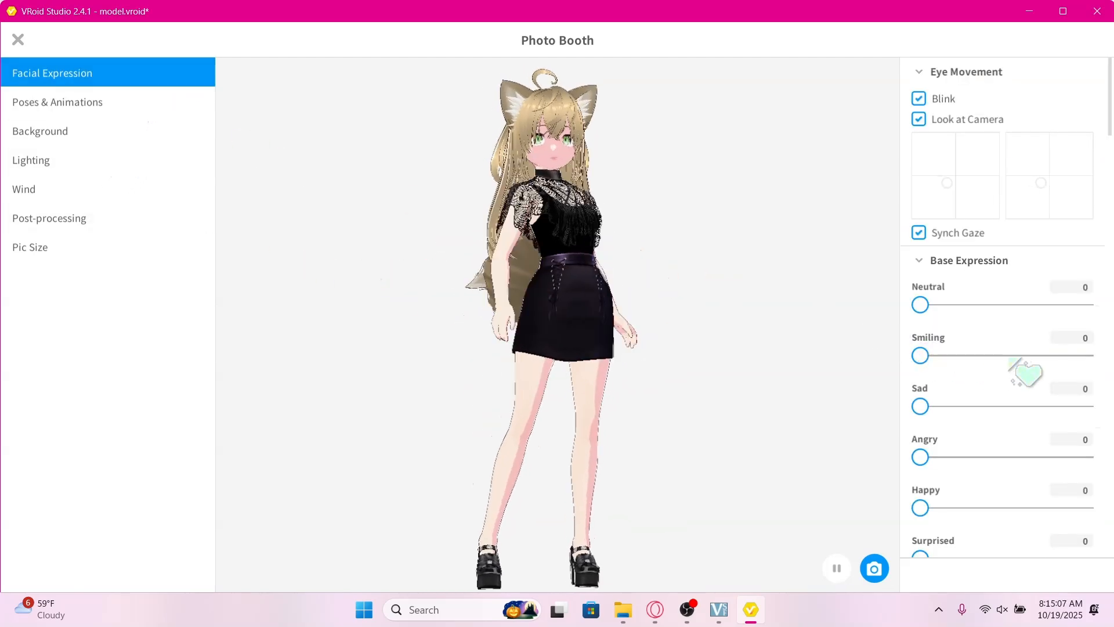
pyautogui.click(1085, 355)
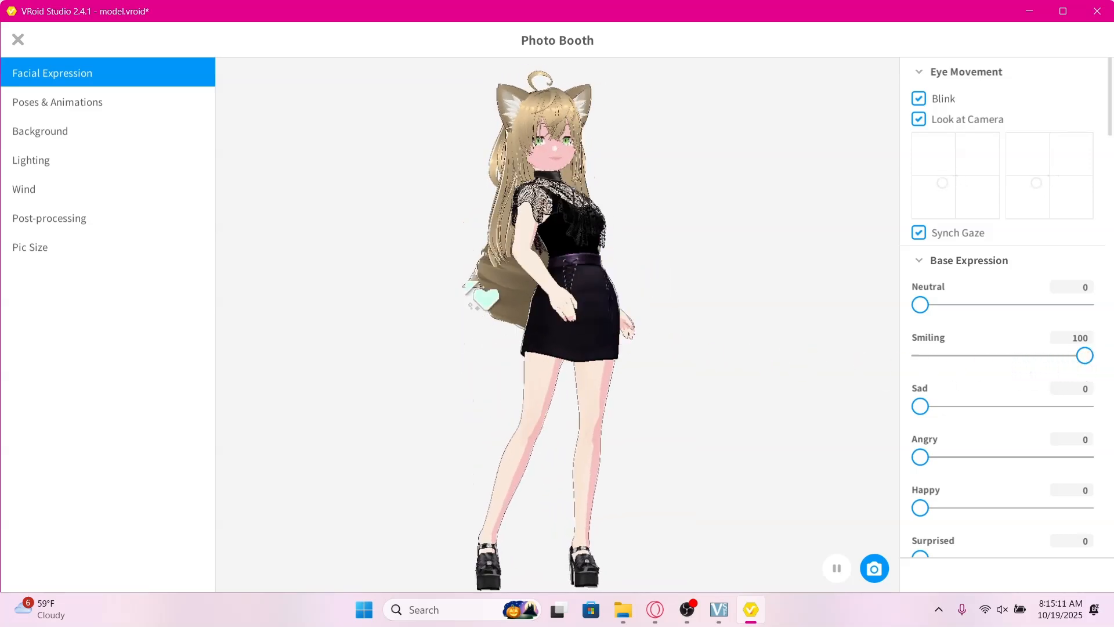
# Set the light's Horizontal Angle to -5.746 and the wind's X Axis to 0.300
pyautogui.click(90, 157)
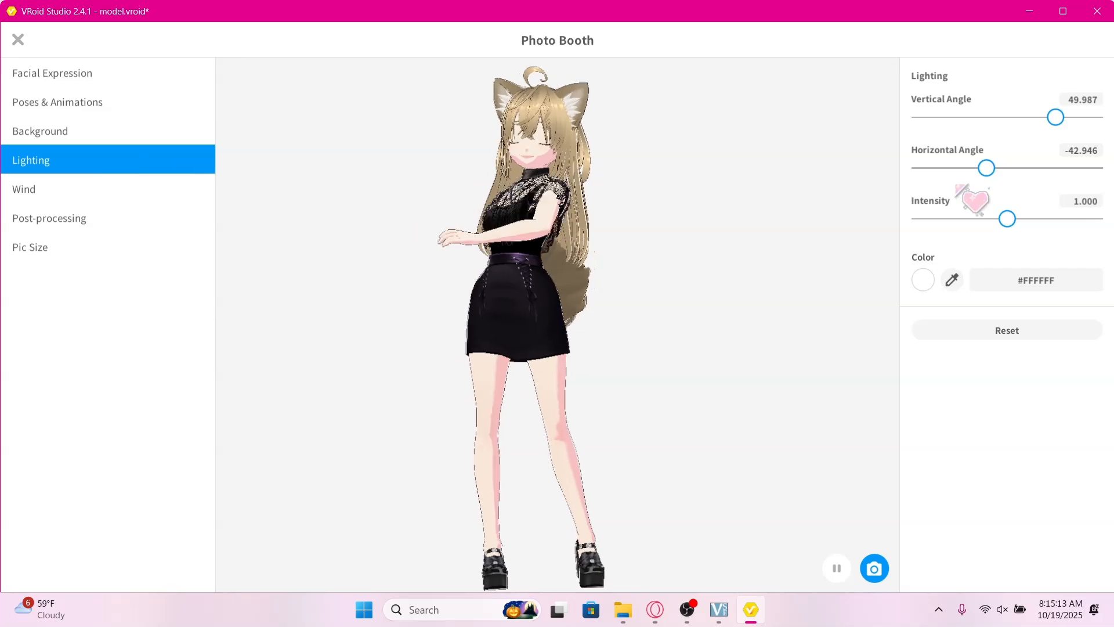
pyautogui.moveTo(986, 168)
pyautogui.mouseDown()
pyautogui.moveTo(955, 168)
pyautogui.moveTo(1019, 168)
pyautogui.moveTo(1005, 168)
pyautogui.mouseUp()
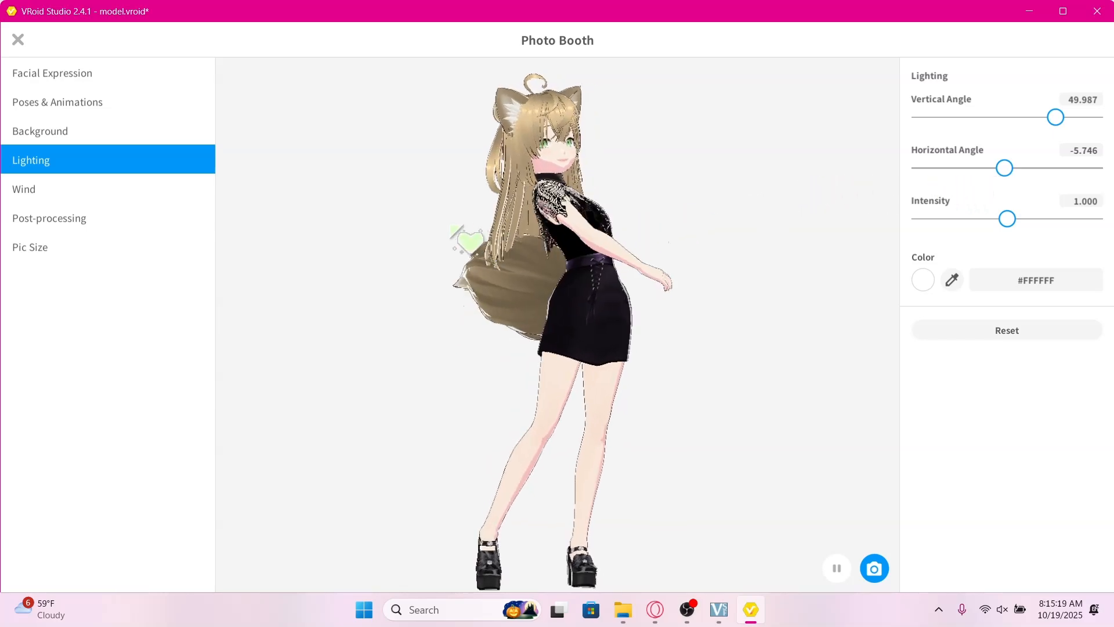
pyautogui.click(133, 196)
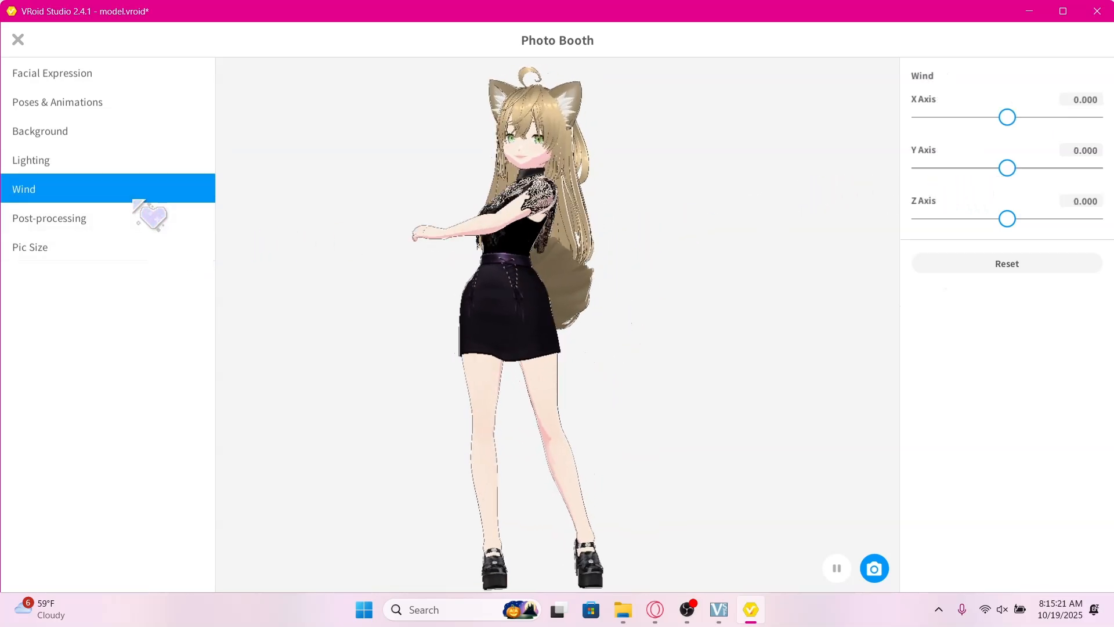
pyautogui.click(1035, 118)
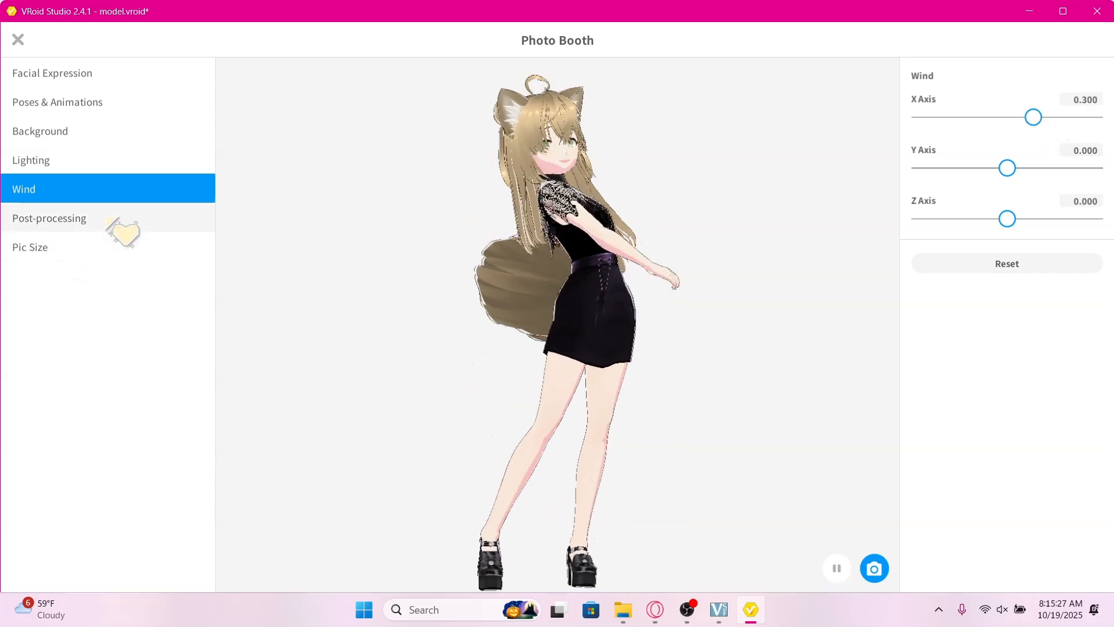
# Try anti-aliasing in the post-processing effects, switch it off and enable Bloom
pyautogui.click(125, 219)
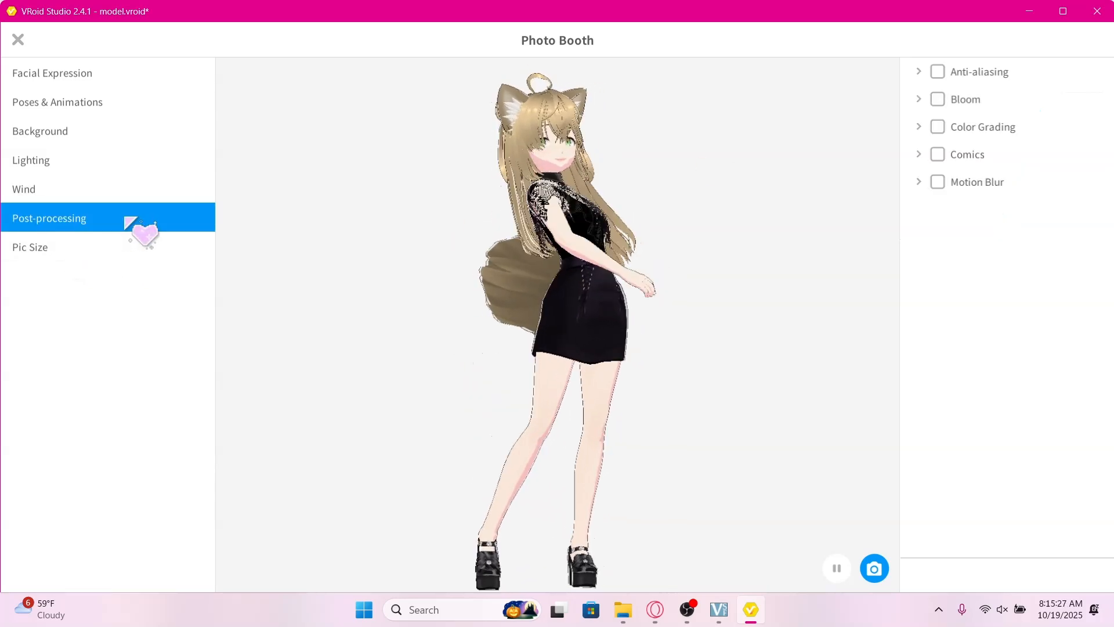
pyautogui.click(938, 72)
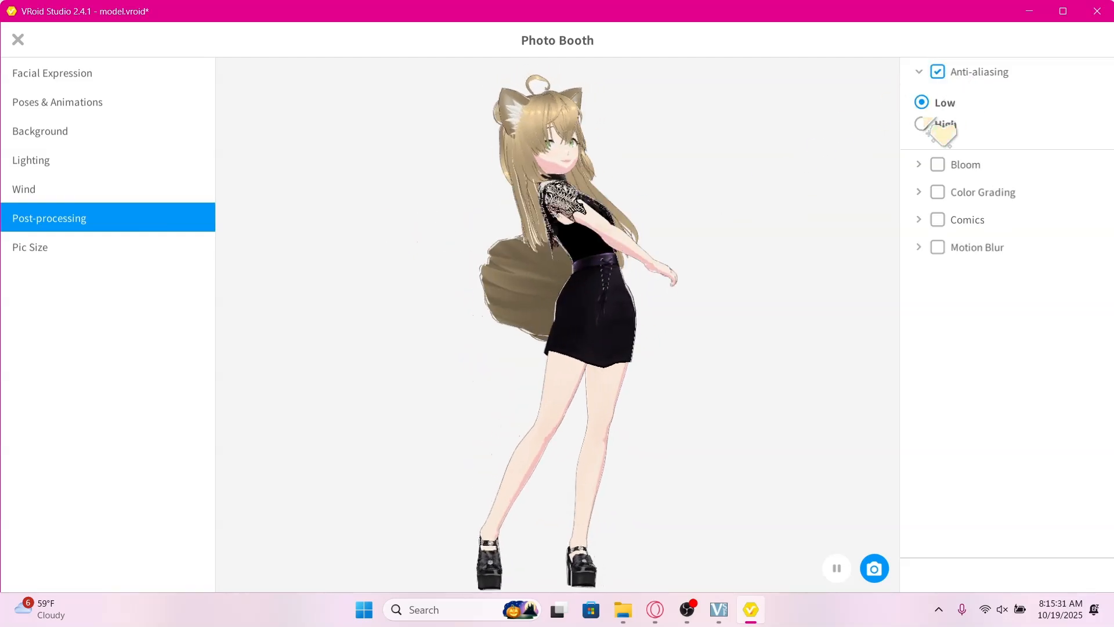
pyautogui.click(943, 123)
pyautogui.click(938, 100)
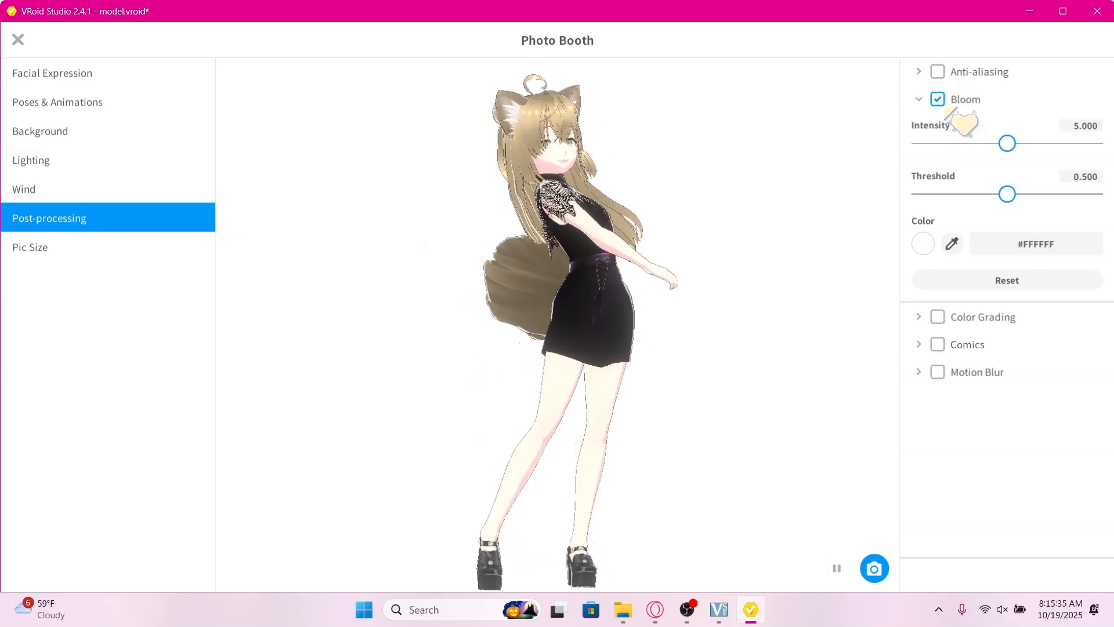
# Switch Bloom off and try the Color Grading, Comics and Motion Blur effects, leaving each one disabled
pyautogui.click(938, 99)
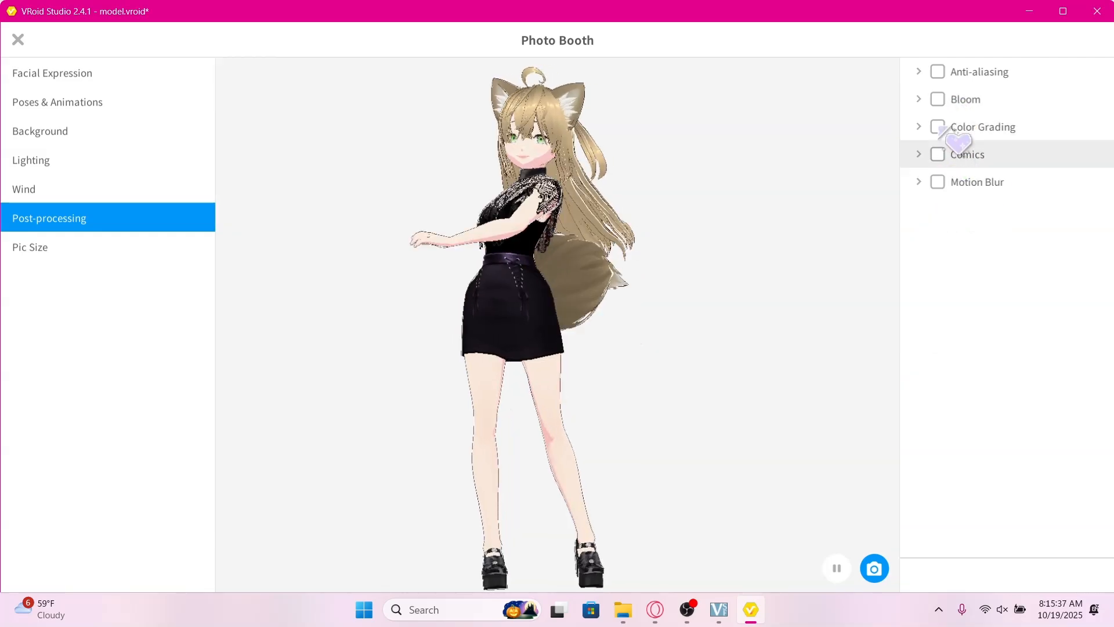
pyautogui.click(938, 127)
pyautogui.click(938, 127)
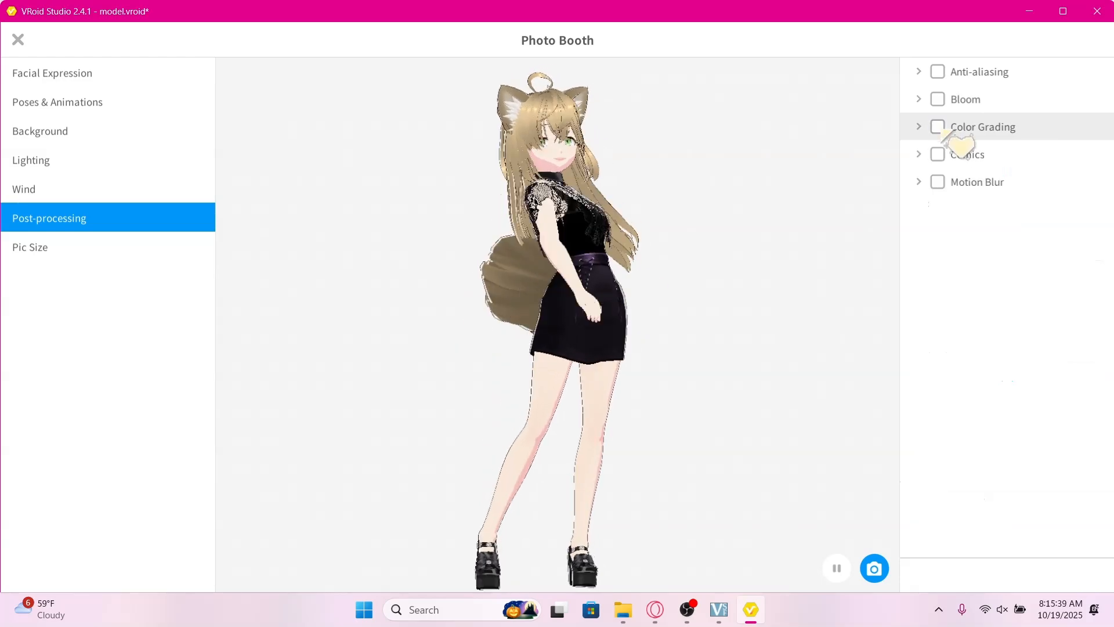
pyautogui.click(938, 154)
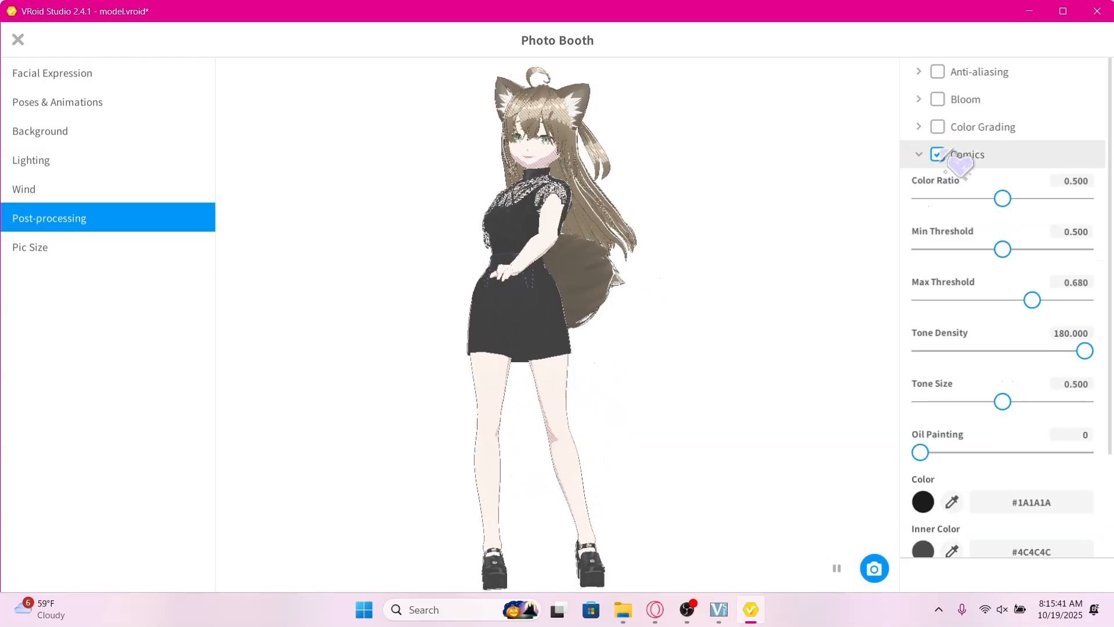
pyautogui.click(938, 155)
pyautogui.click(938, 182)
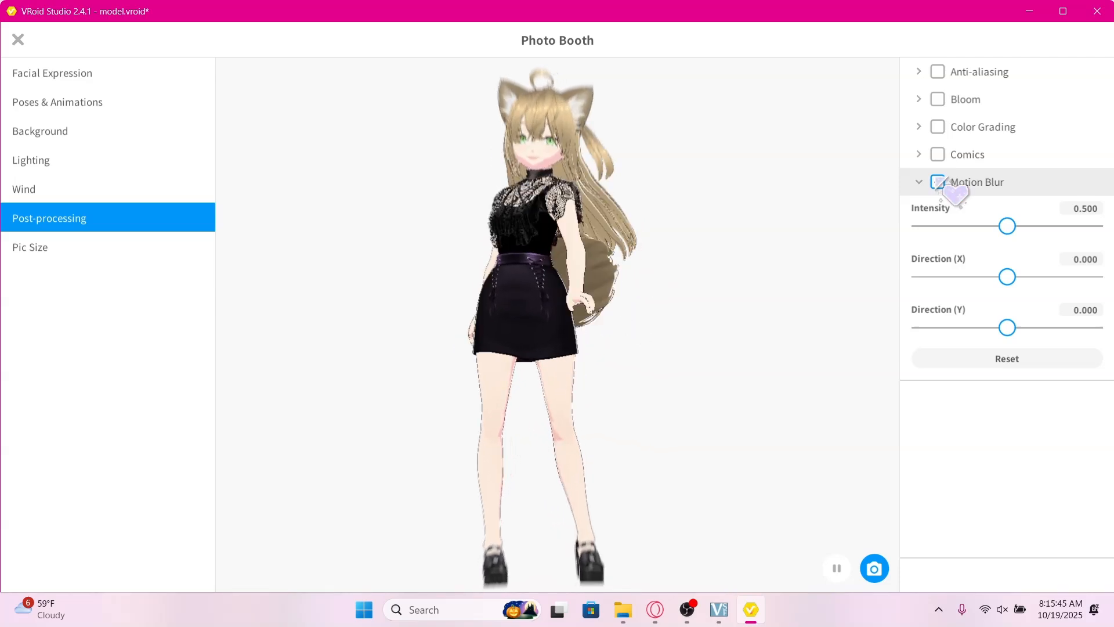
pyautogui.click(937, 182)
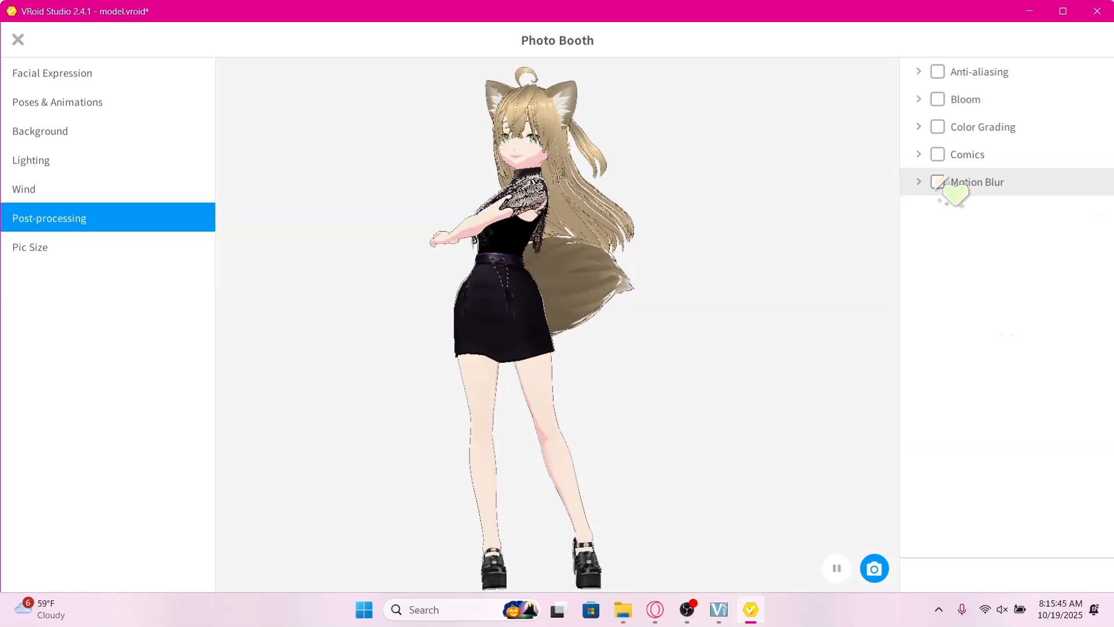
# Set the picture size to the HD (1280×720) preset
pyautogui.click(124, 255)
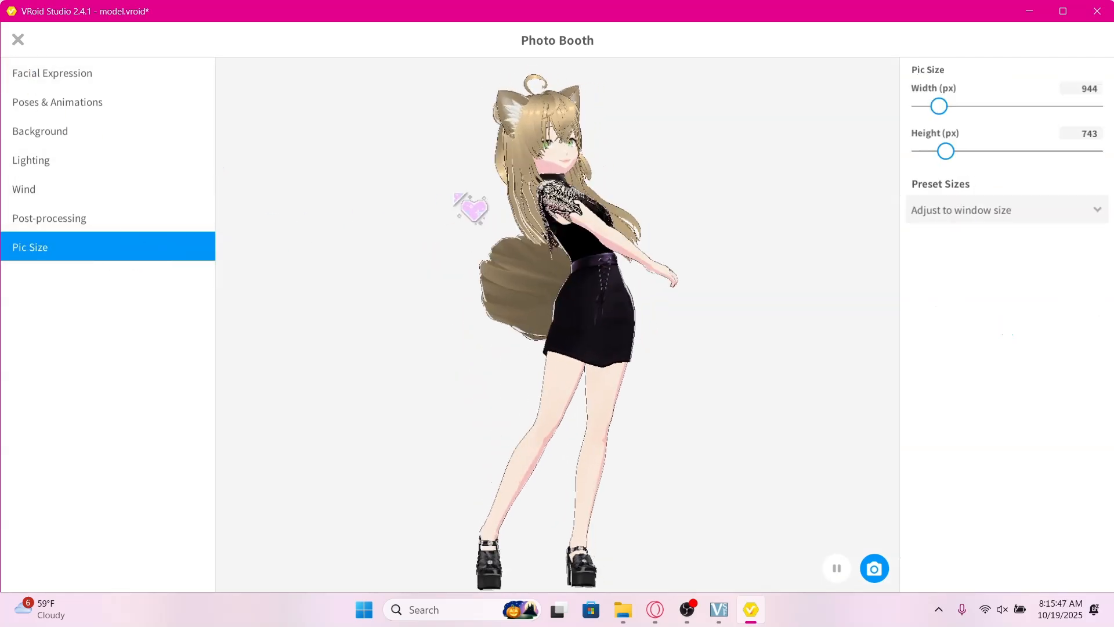
pyautogui.click(1017, 213)
pyautogui.scroll(-1, 1007, 274)
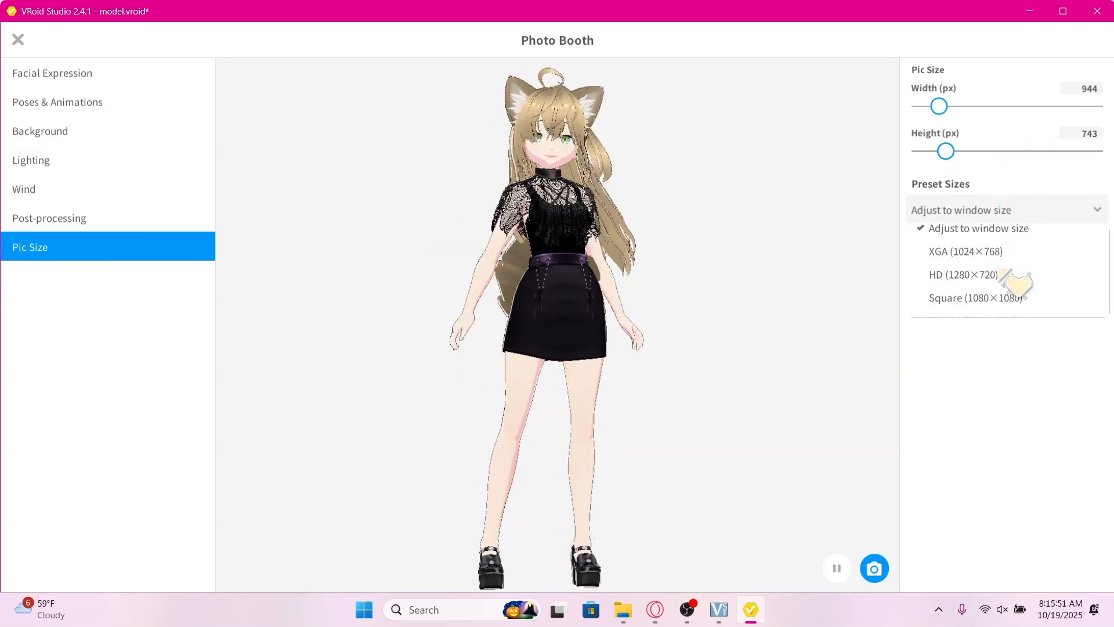
pyautogui.click(1002, 273)
# Look through the preset picture sizes and choose VRoid Hub Thumbnail (1200×1600)
pyautogui.click(1033, 216)
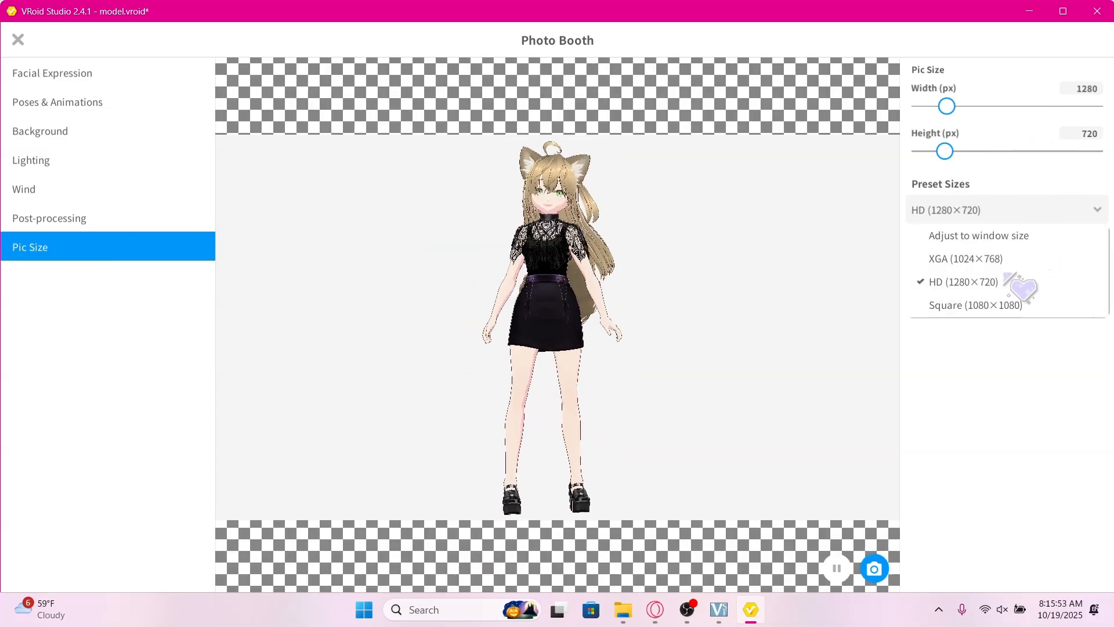
pyautogui.scroll(-5, 1010, 277)
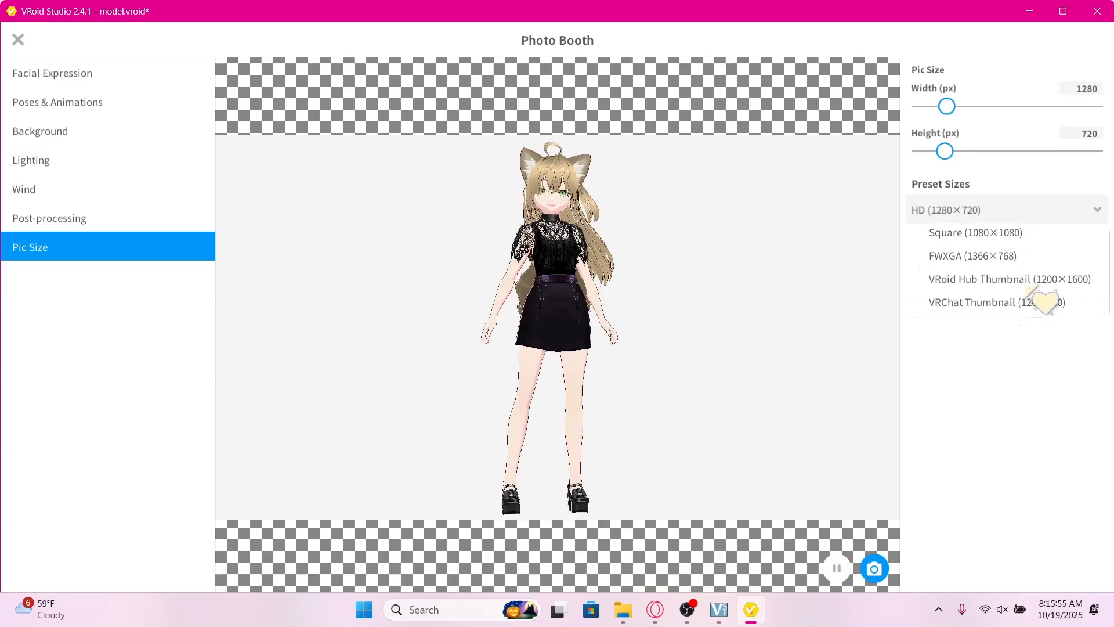
pyautogui.scroll(-1, 1081, 294)
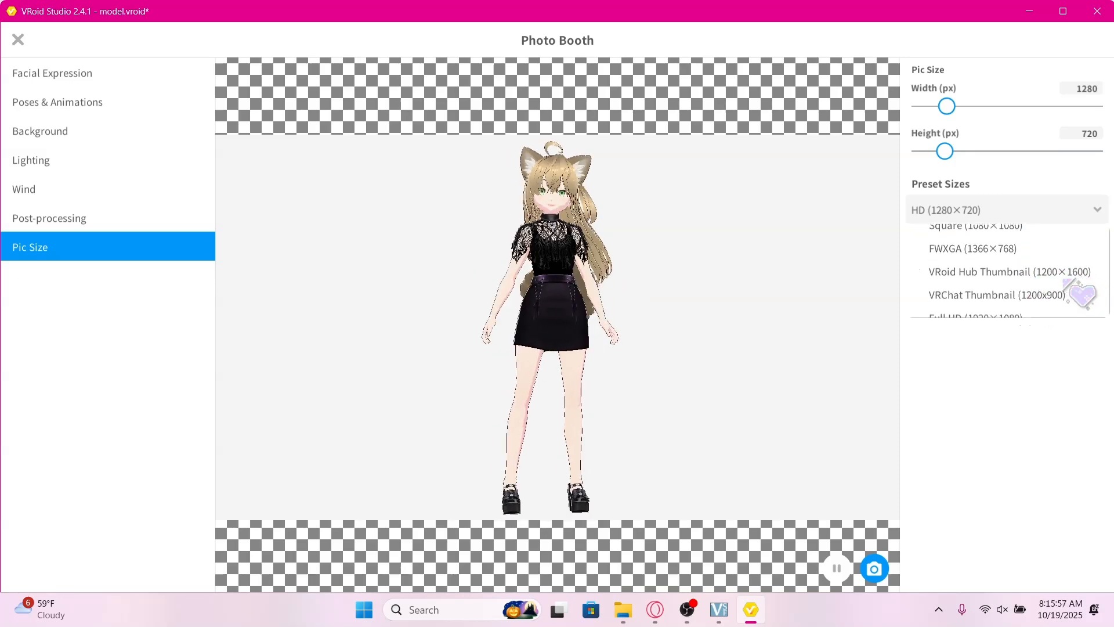
pyautogui.scroll(-3, 1074, 298)
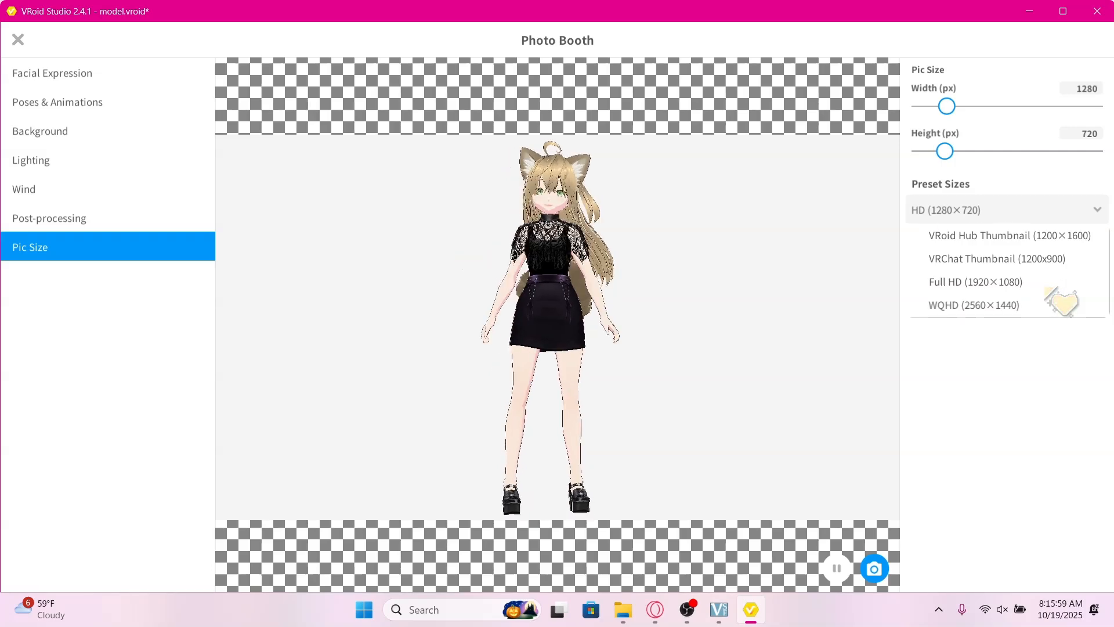
pyautogui.scroll(-5, 1063, 300)
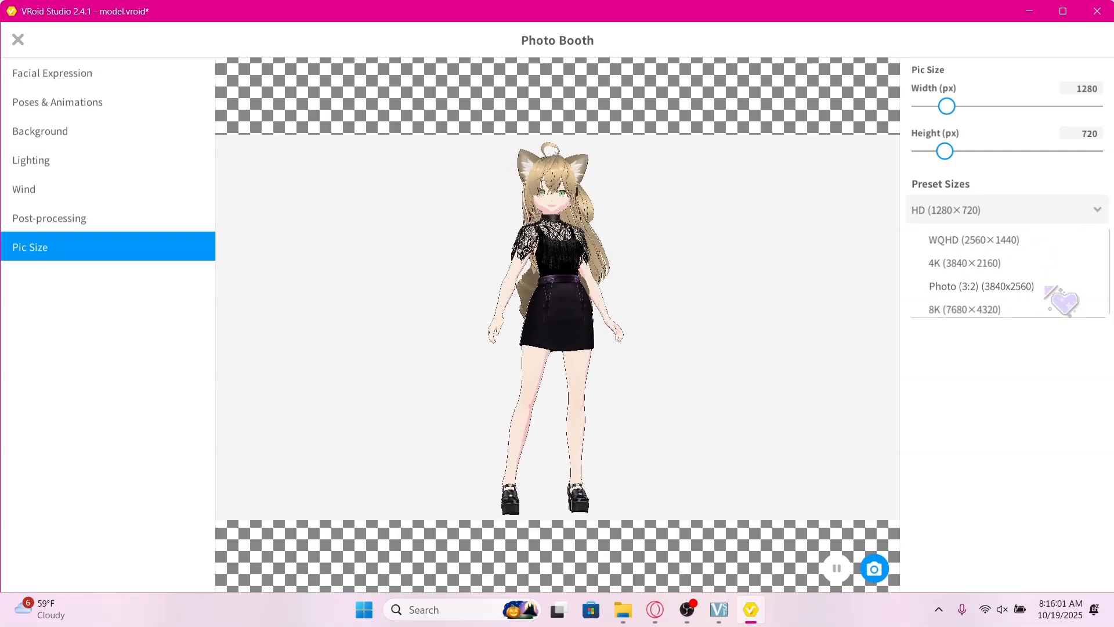
pyautogui.scroll(-1, 1063, 301)
pyautogui.scroll(3, 1057, 300)
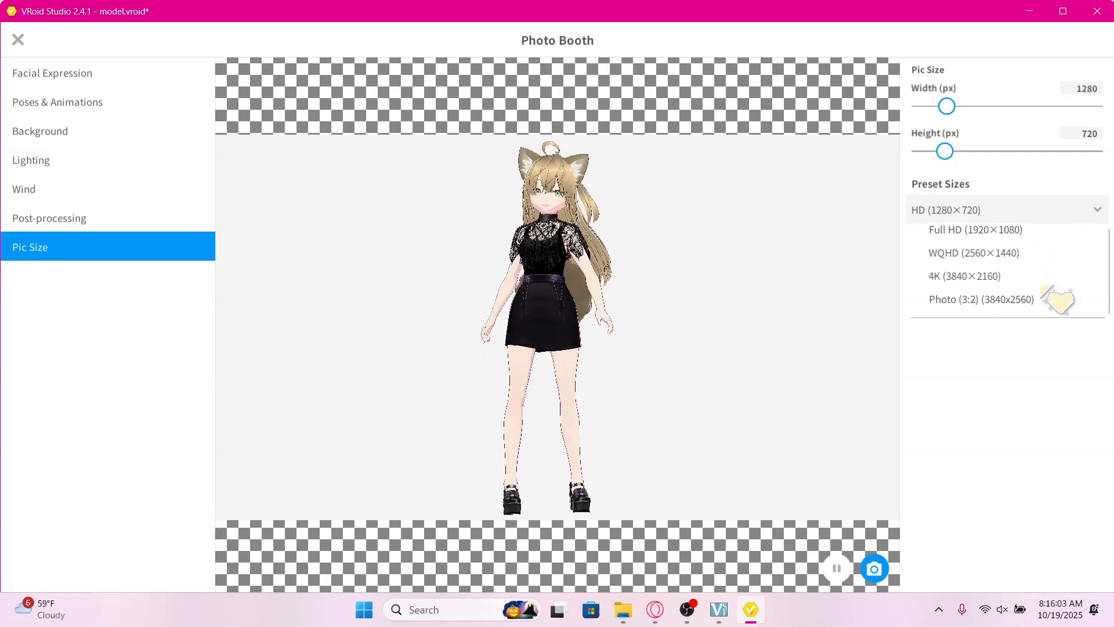
pyautogui.scroll(1, 1056, 296)
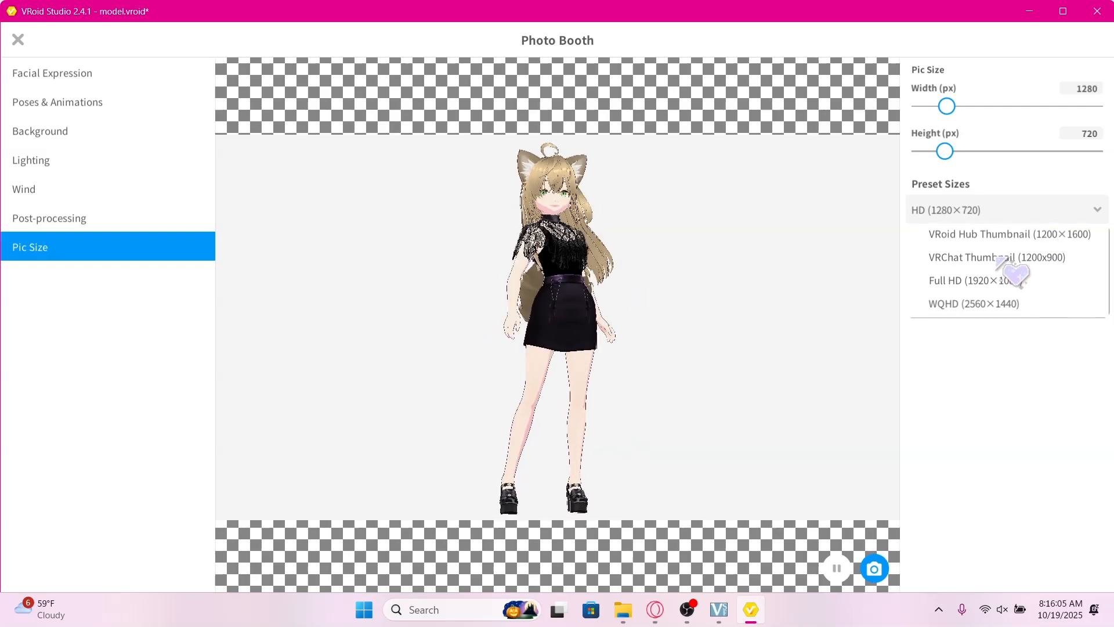
pyautogui.click(1032, 234)
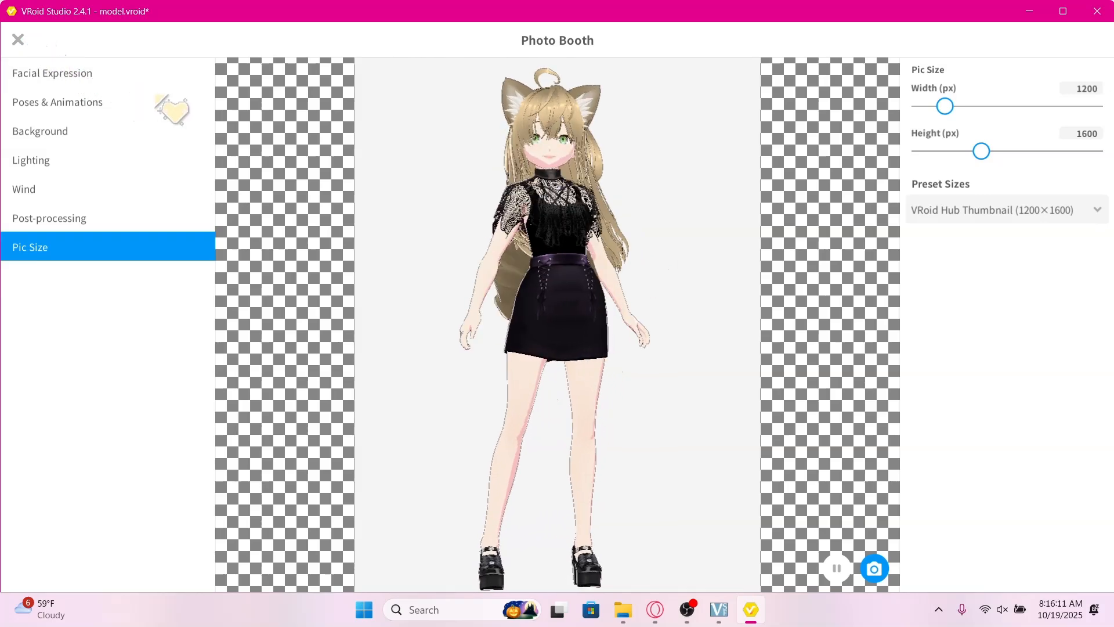
# Leave the Photo Booth and save the character model
pyautogui.press('Escape')
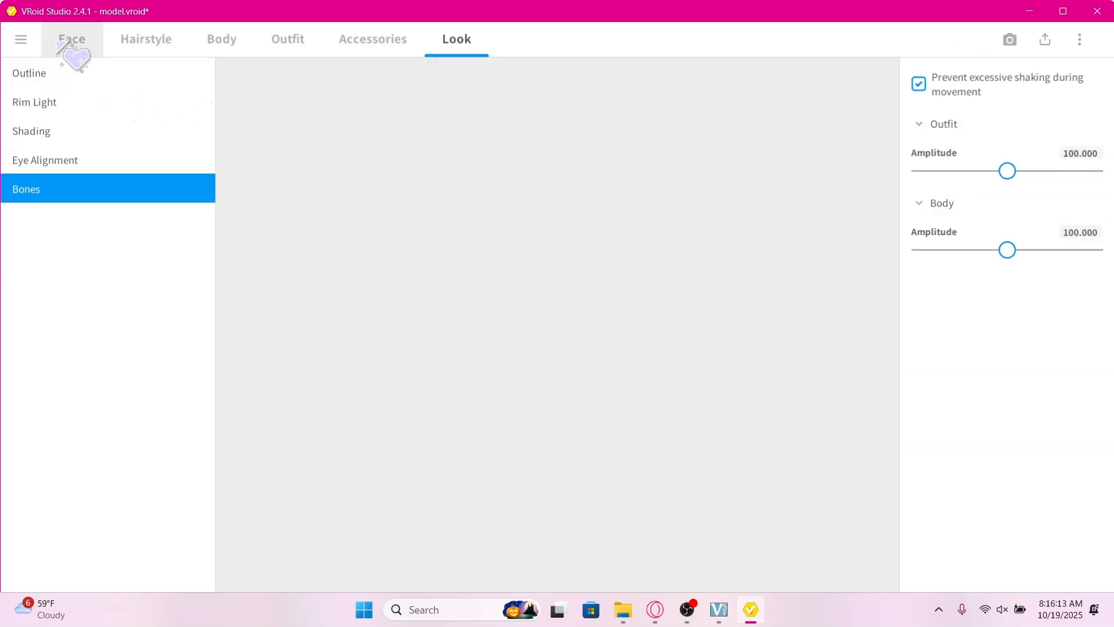
pyautogui.click(21, 39)
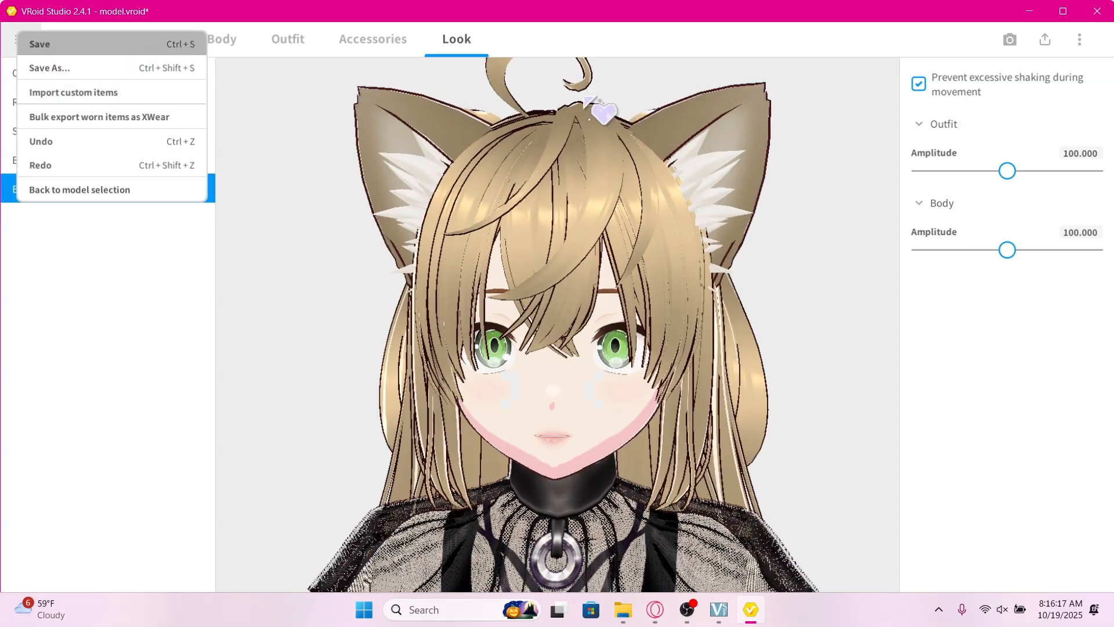
pyautogui.hotkey('ctrl', 's')
# Start exporting the character as VRM and review the export format and avatar information fields in the VRM settings
pyautogui.click(1045, 39)
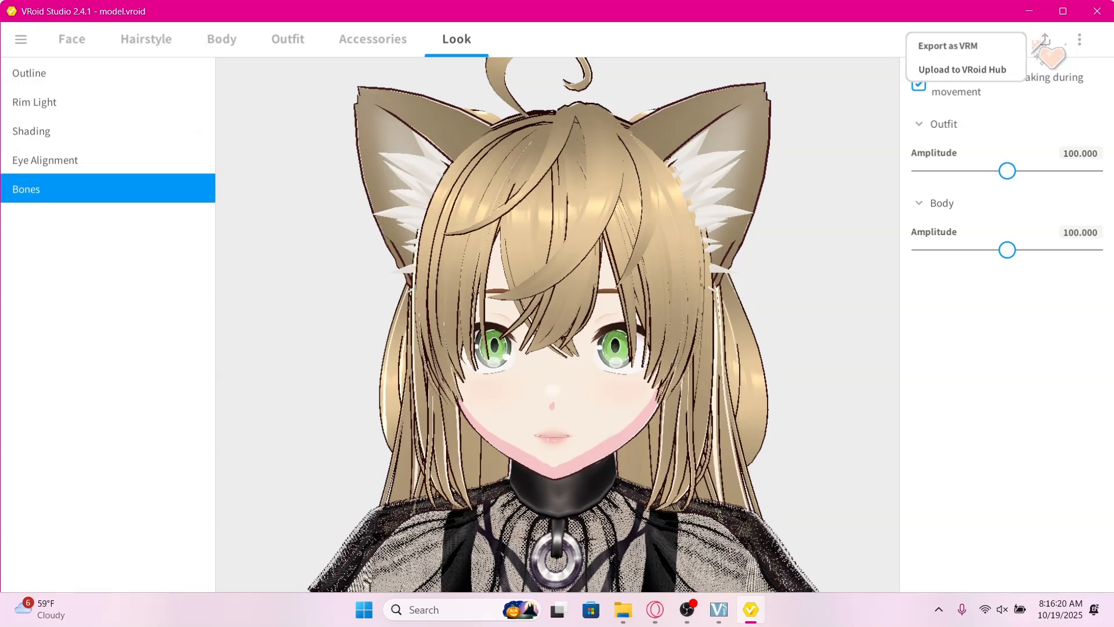
pyautogui.click(966, 47)
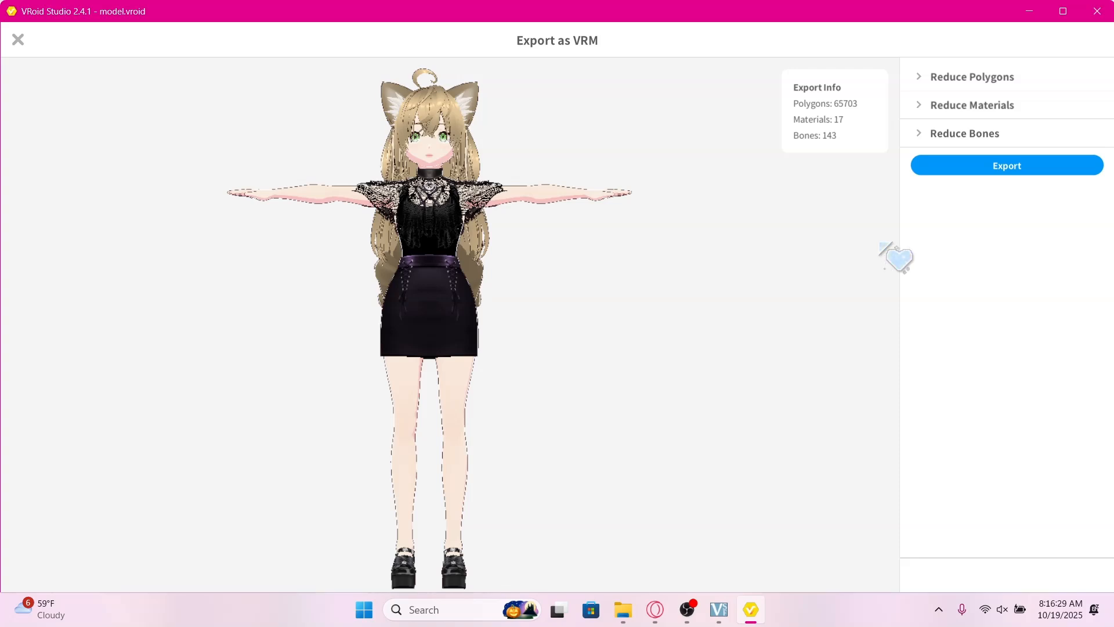
pyautogui.click(977, 167)
pyautogui.scroll(-5, 615, 317)
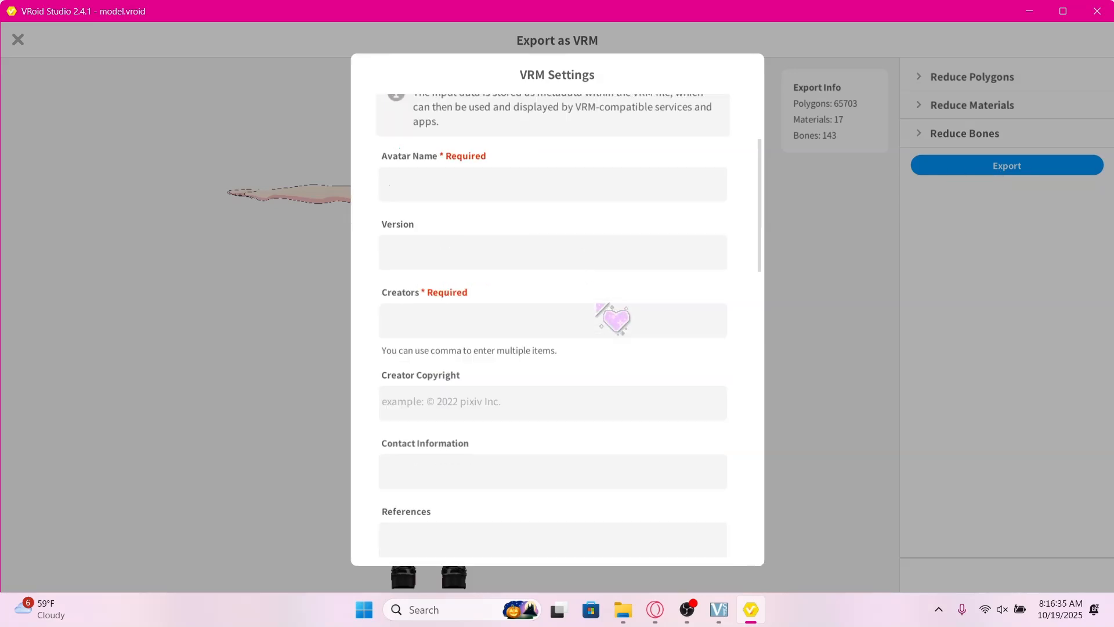
pyautogui.scroll(5, 624, 282)
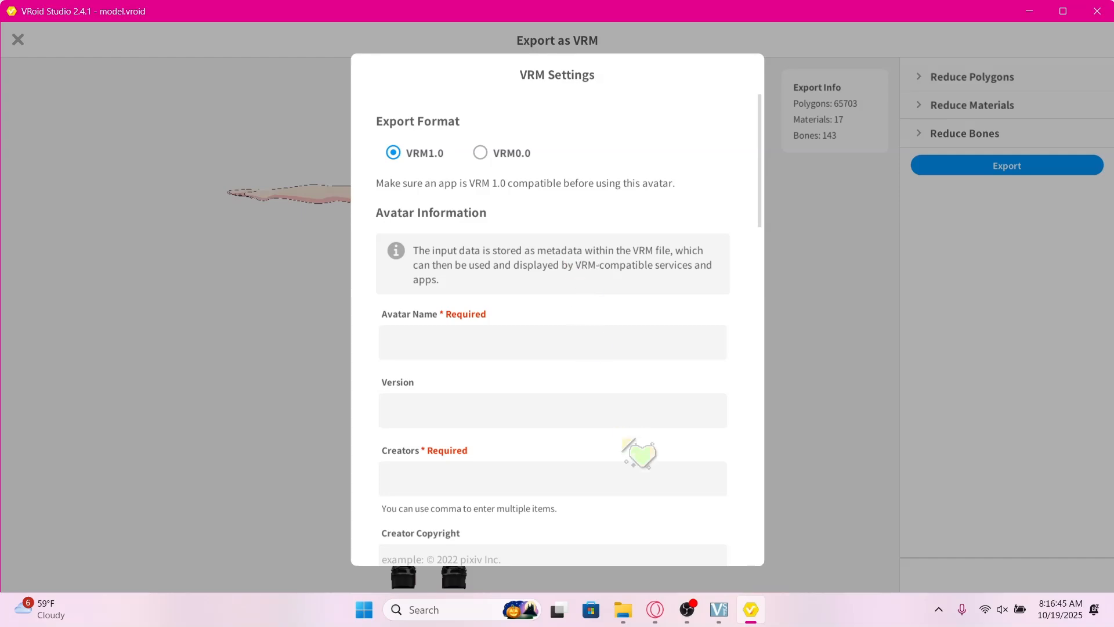
# Switch to the Opera browser and search the web for "what version of vrm to use with vseeface"
pyautogui.hotkey('alt', 'Tab')
pyautogui.click(208, 17)
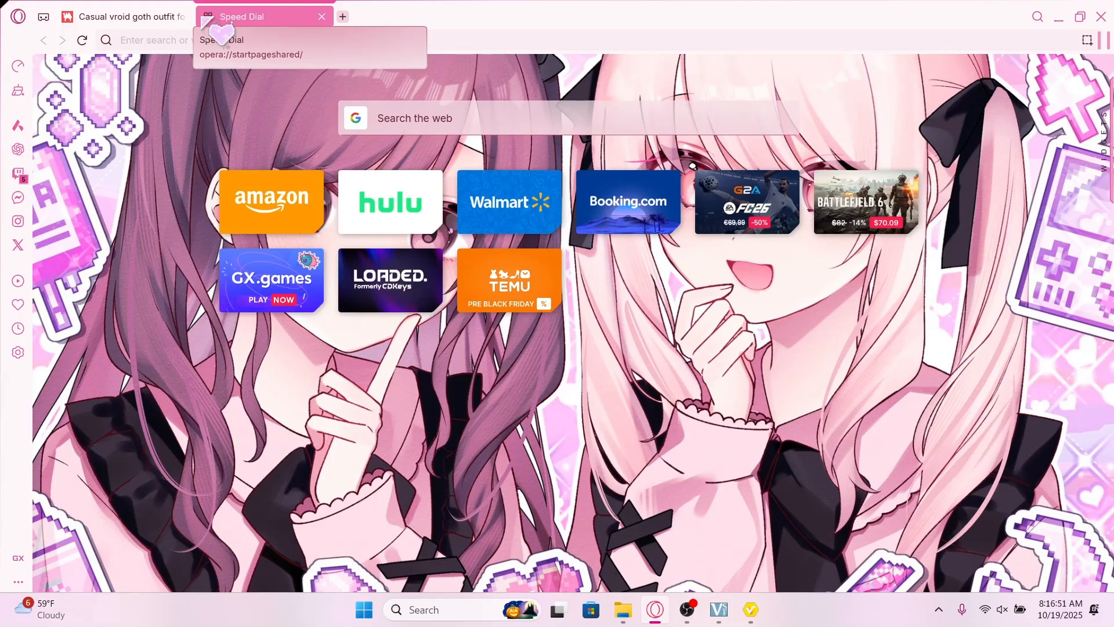
pyautogui.write('what versio')
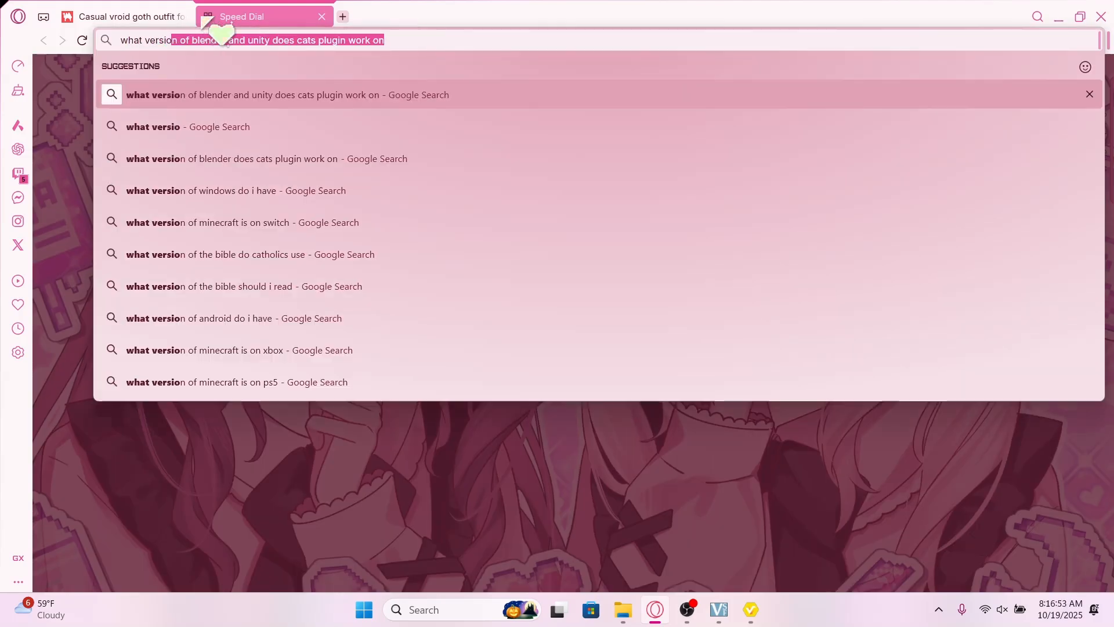
pyautogui.write('n of v')
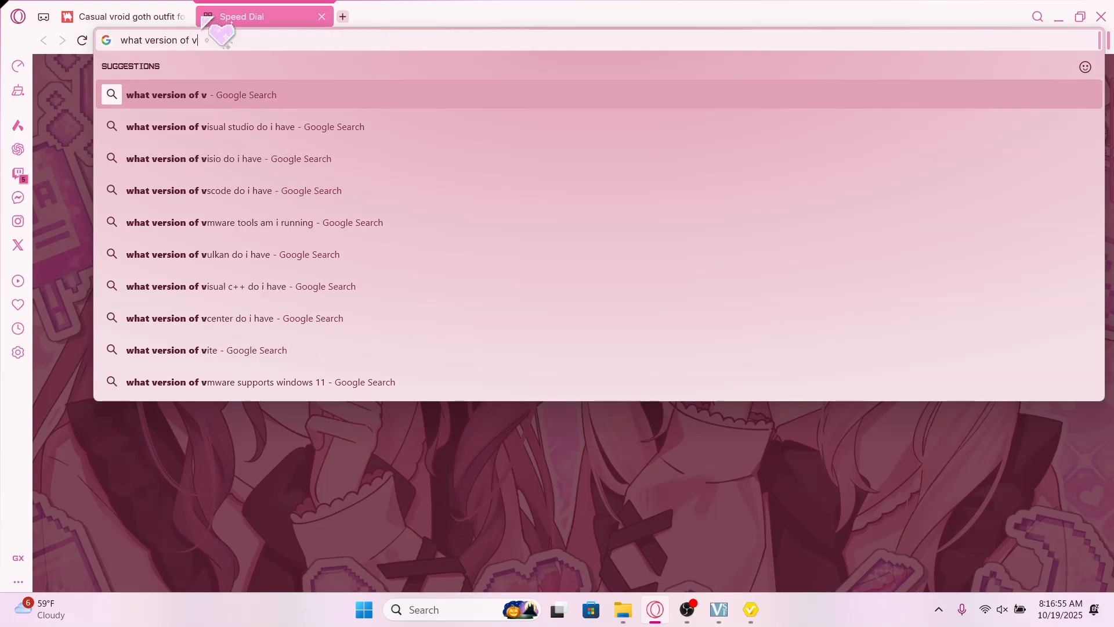
pyautogui.write('ro')
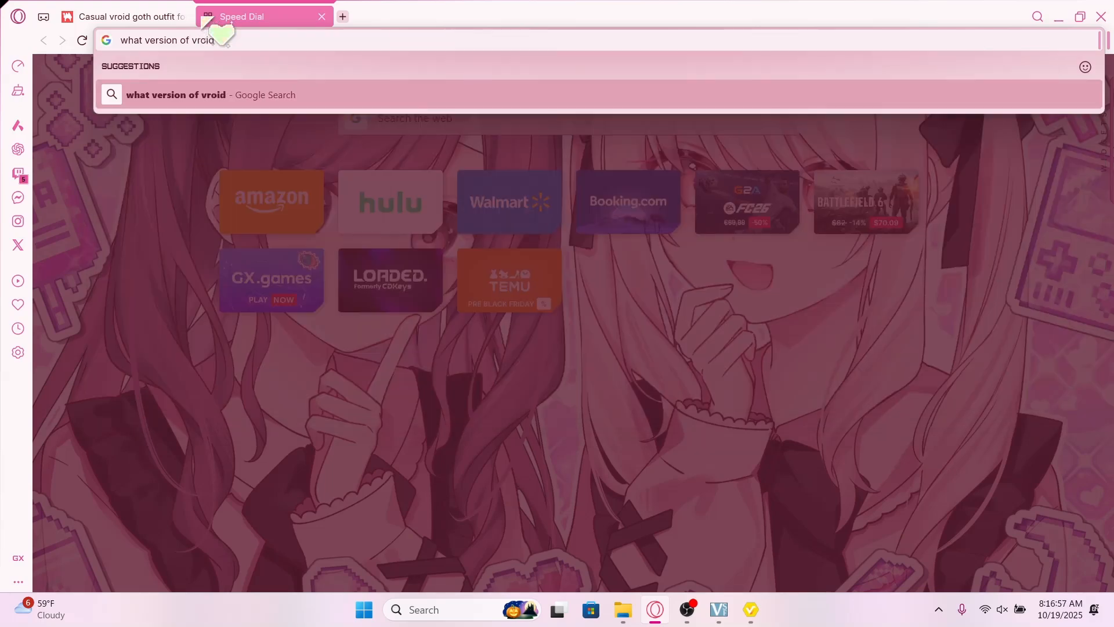
pyautogui.press('BackSpace')
pyautogui.write('m to use with vseeface')
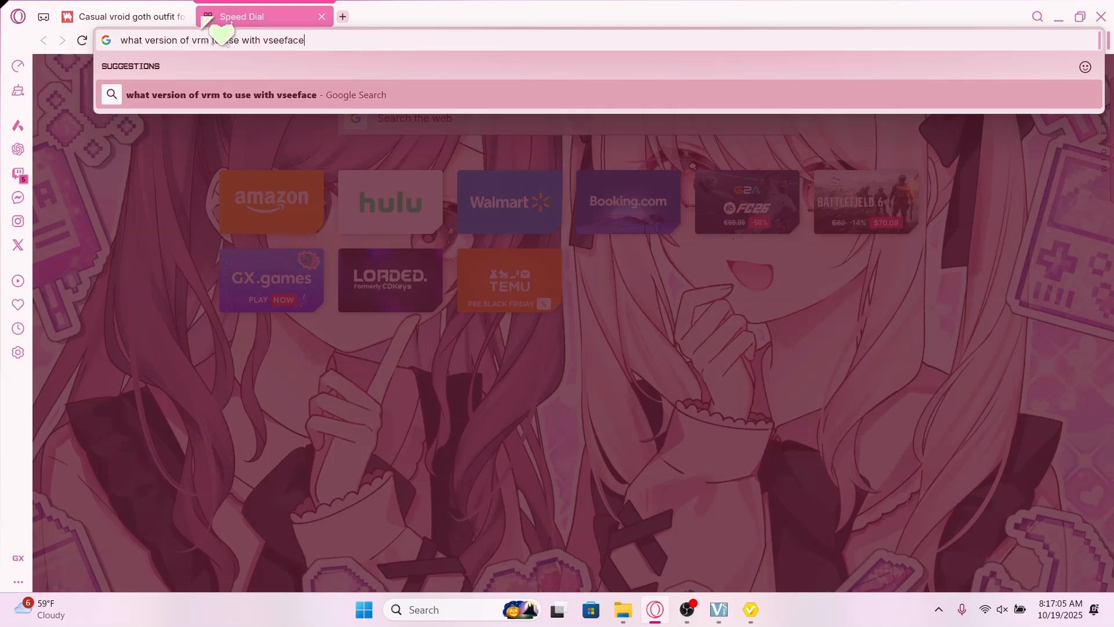
pyautogui.press('Return')
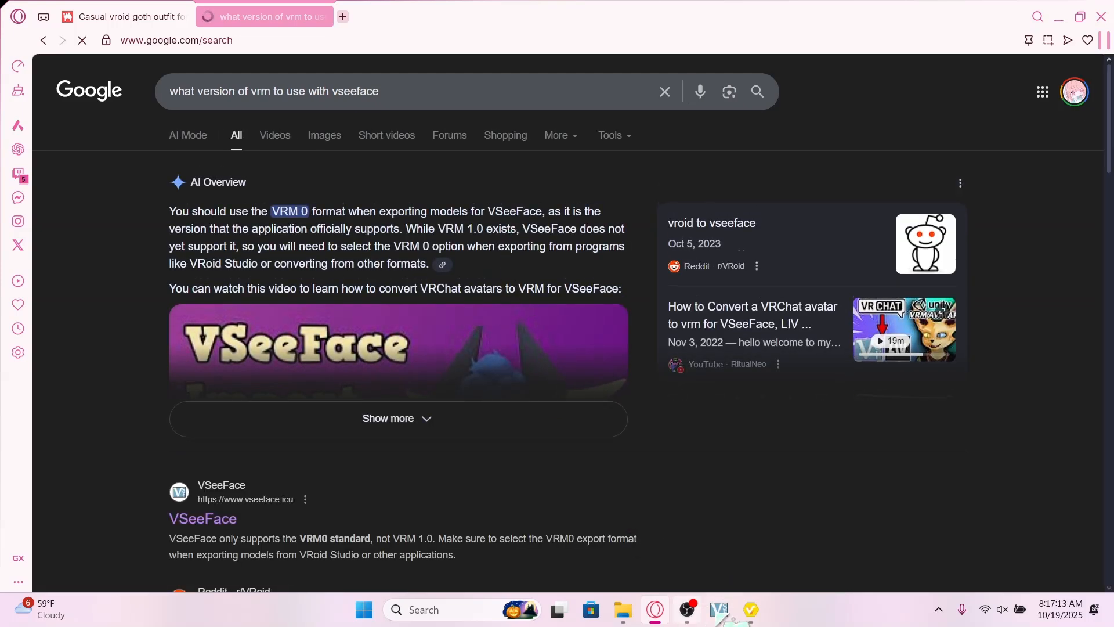
# Return to VRoid Studio, set the export format to VRM0.0 and enter Model as the avatar's title
pyautogui.click(751, 610)
pyautogui.click(480, 153)
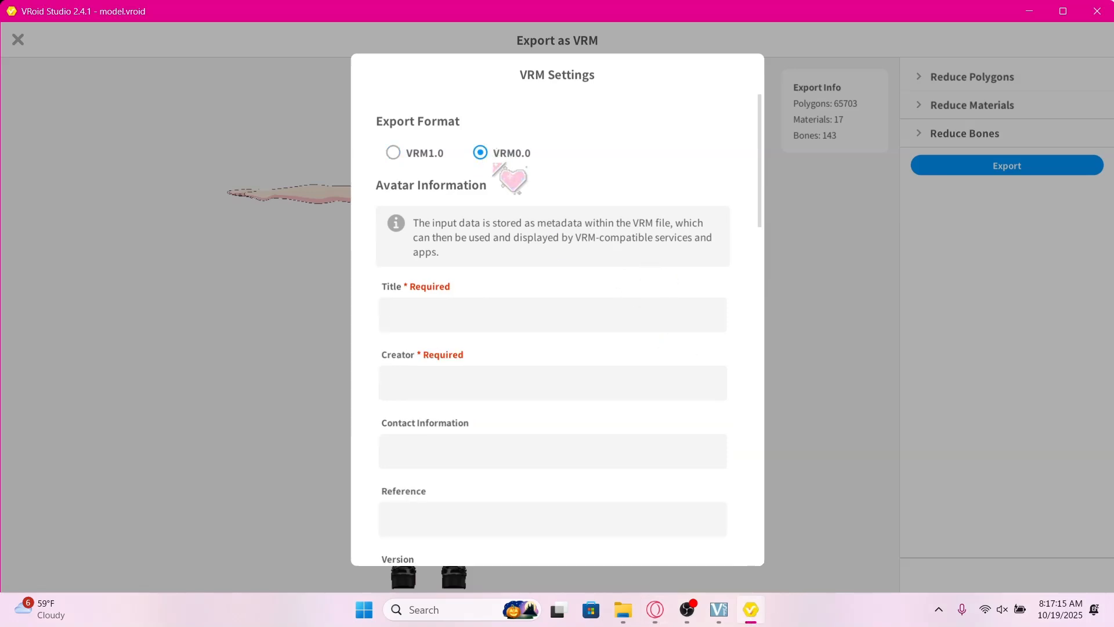
pyautogui.scroll(-1, 531, 287)
pyautogui.click(490, 265)
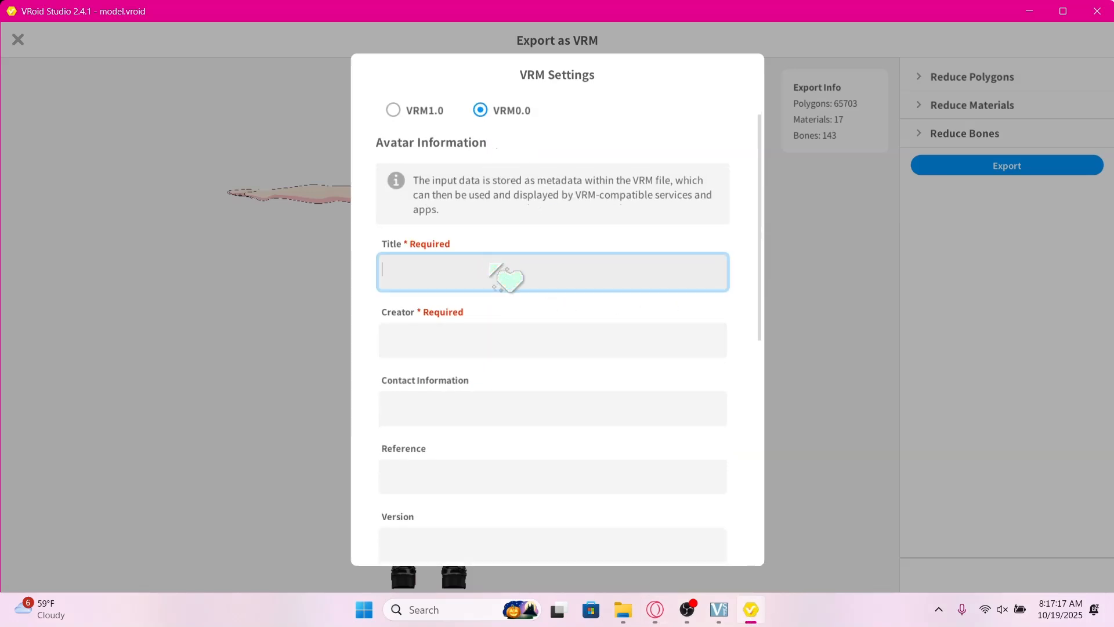
pyautogui.write('M')
pyautogui.press('capslock')
pyautogui.write('ode')
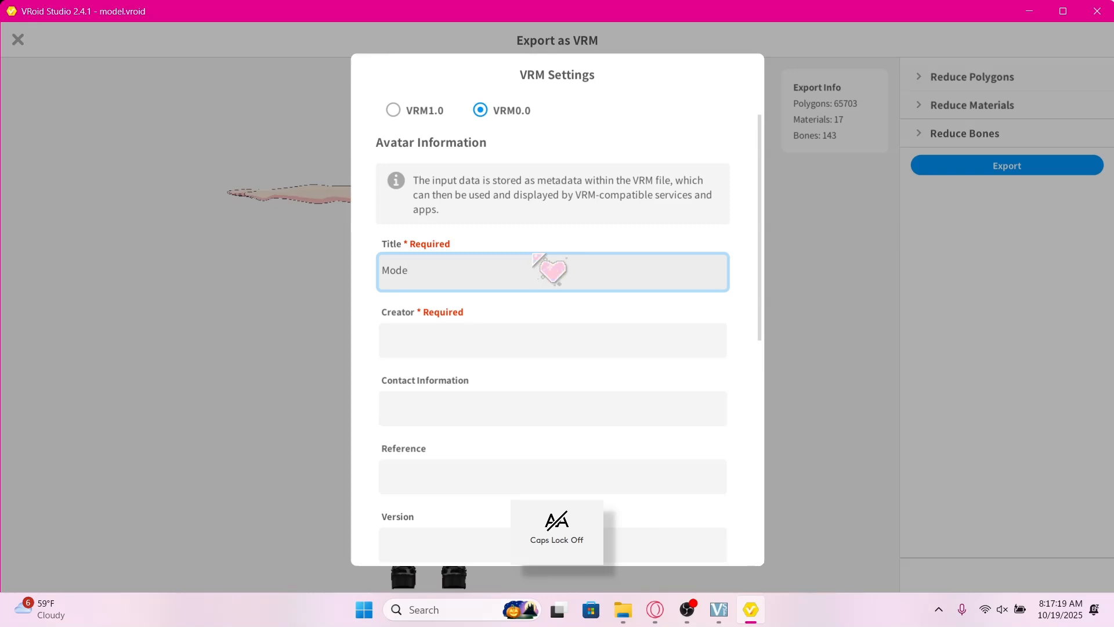
pyautogui.write('k')
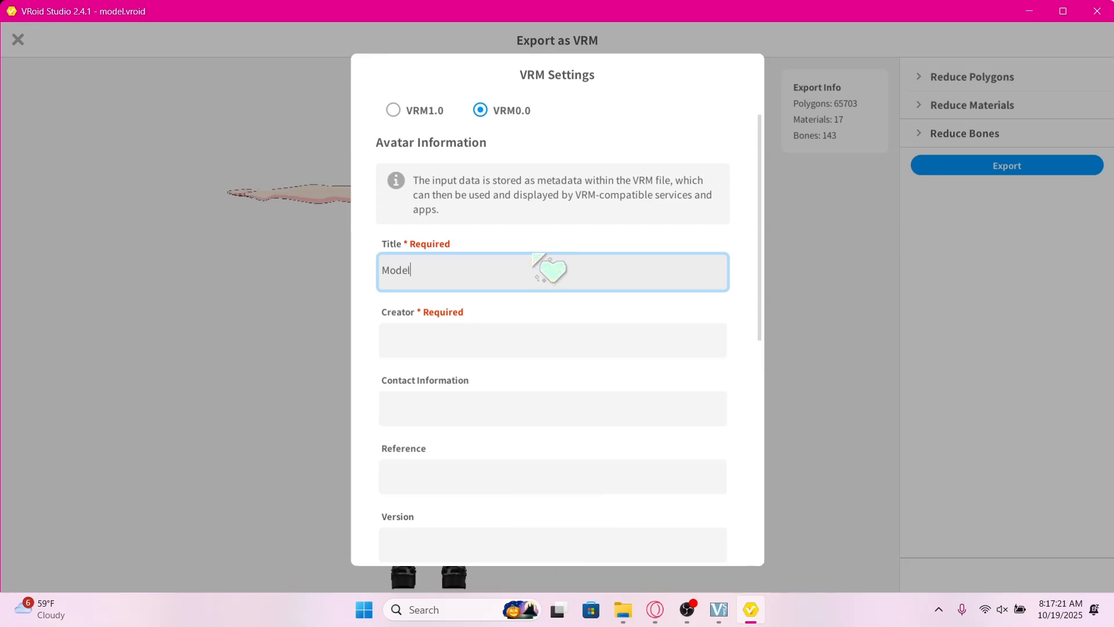
# Enter the creator's name in the required Creator field of the avatar information
pyautogui.scroll(-2, 533, 254)
pyautogui.click(501, 260)
pyautogui.write('B')
pyautogui.press('capslock')
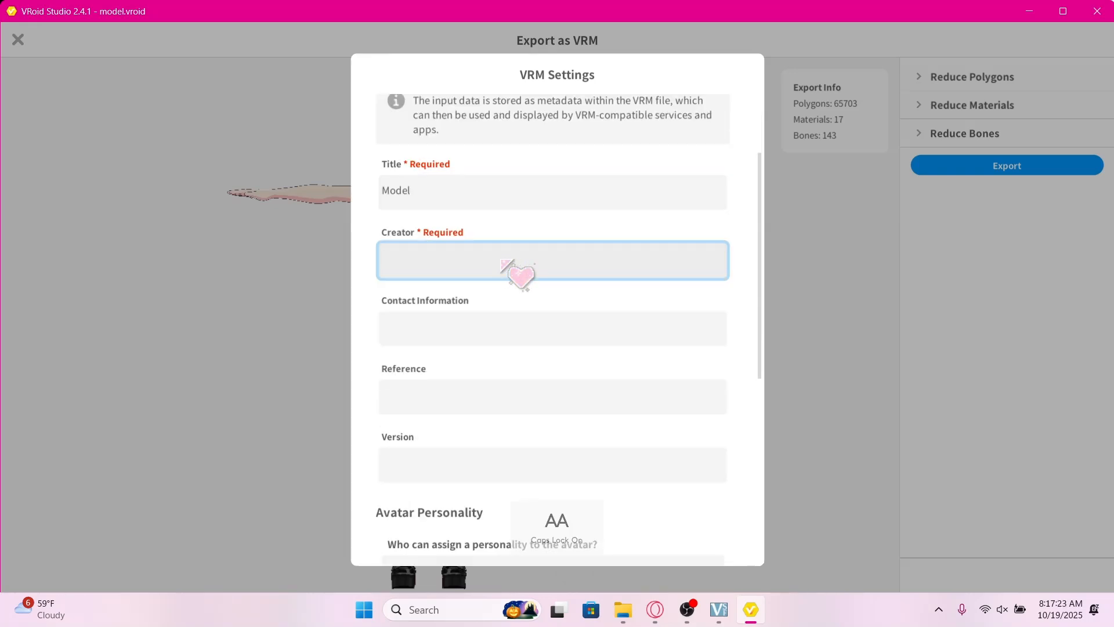
pyautogui.write('lushbunni')
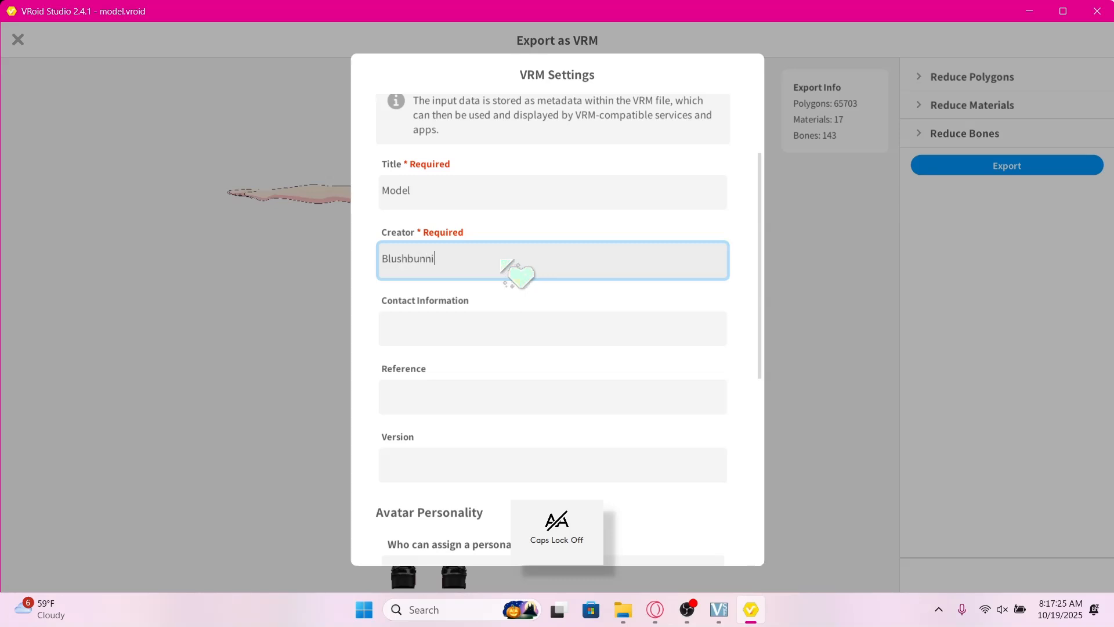
pyautogui.write('3')
pyautogui.scroll(-1, 516, 264)
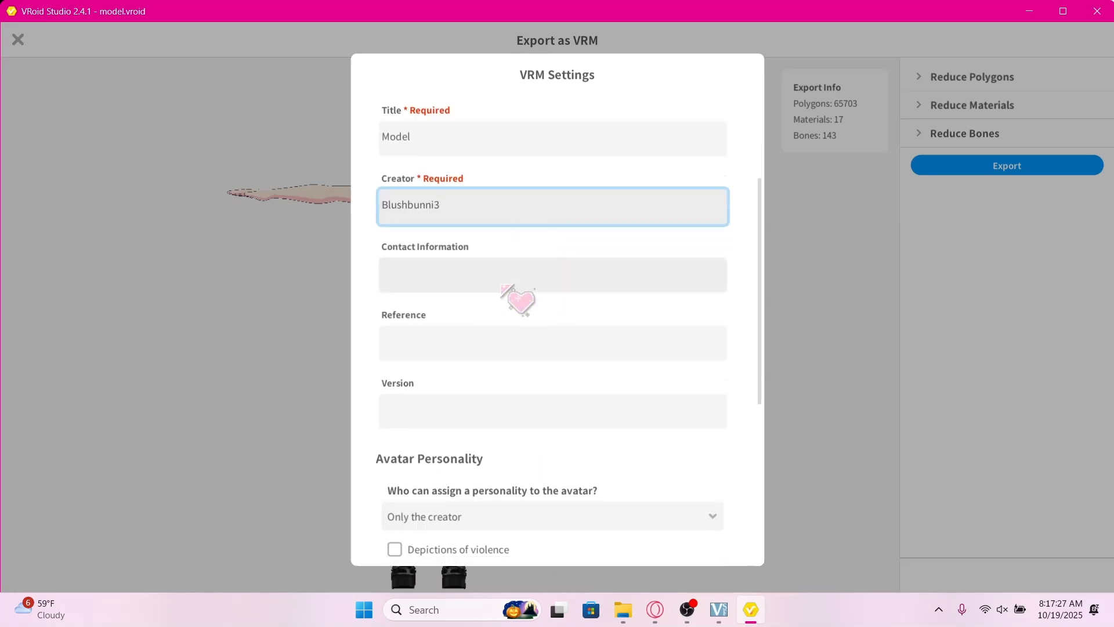
pyautogui.scroll(-1, 515, 299)
pyautogui.scroll(-2, 535, 349)
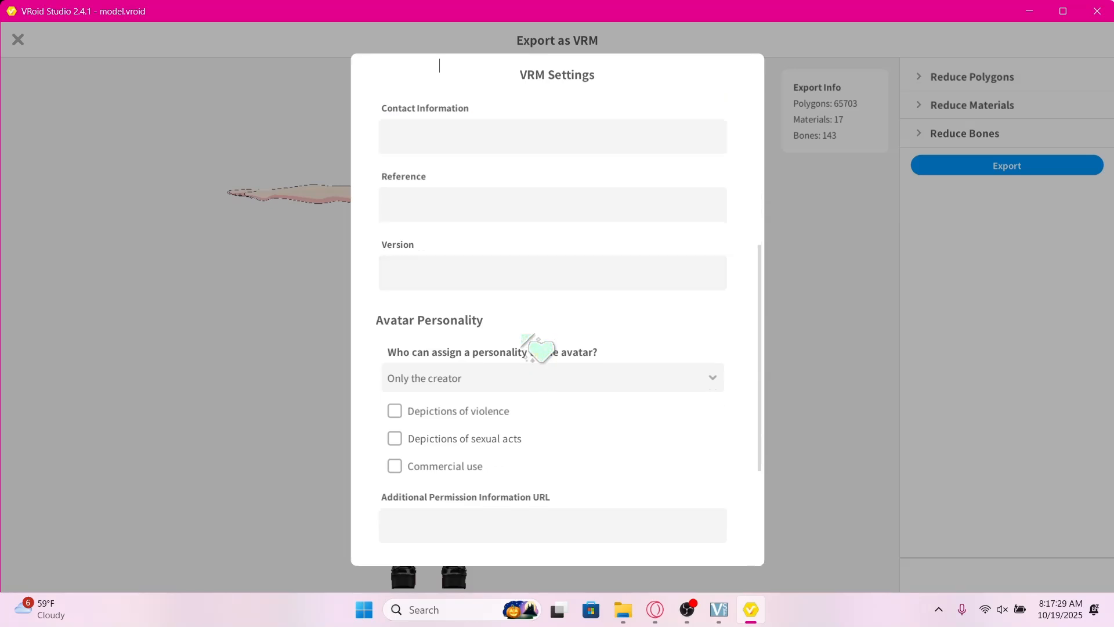
# Export the avatar with the remaining VRM settings at their defaults, save it as Model in Downloads, and leave the export view
pyautogui.scroll(-2, 471, 356)
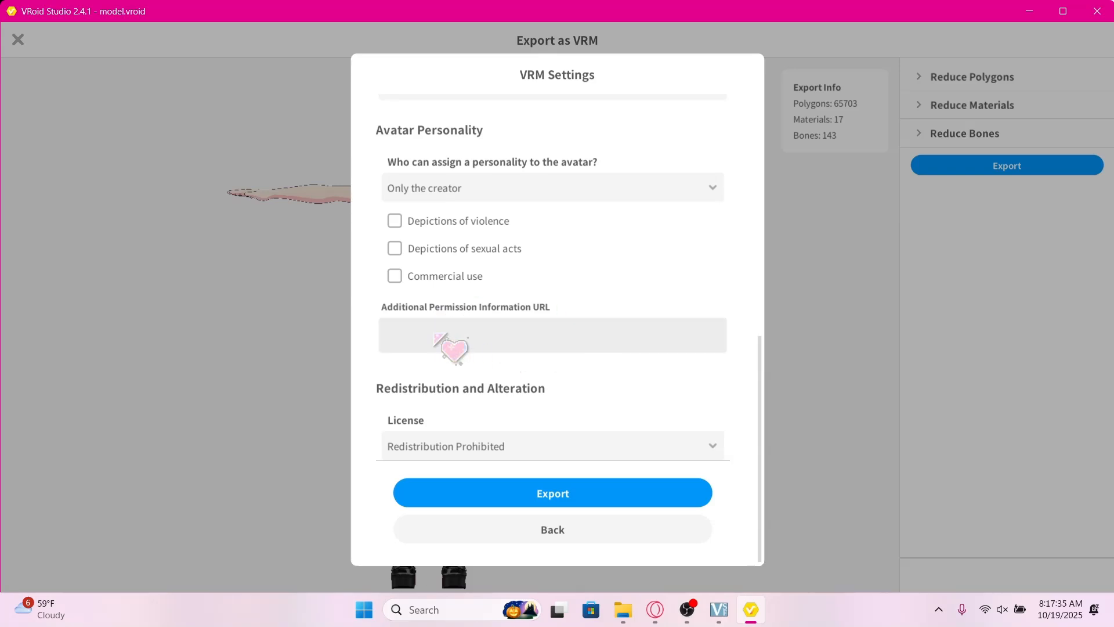
pyautogui.scroll(-1, 447, 348)
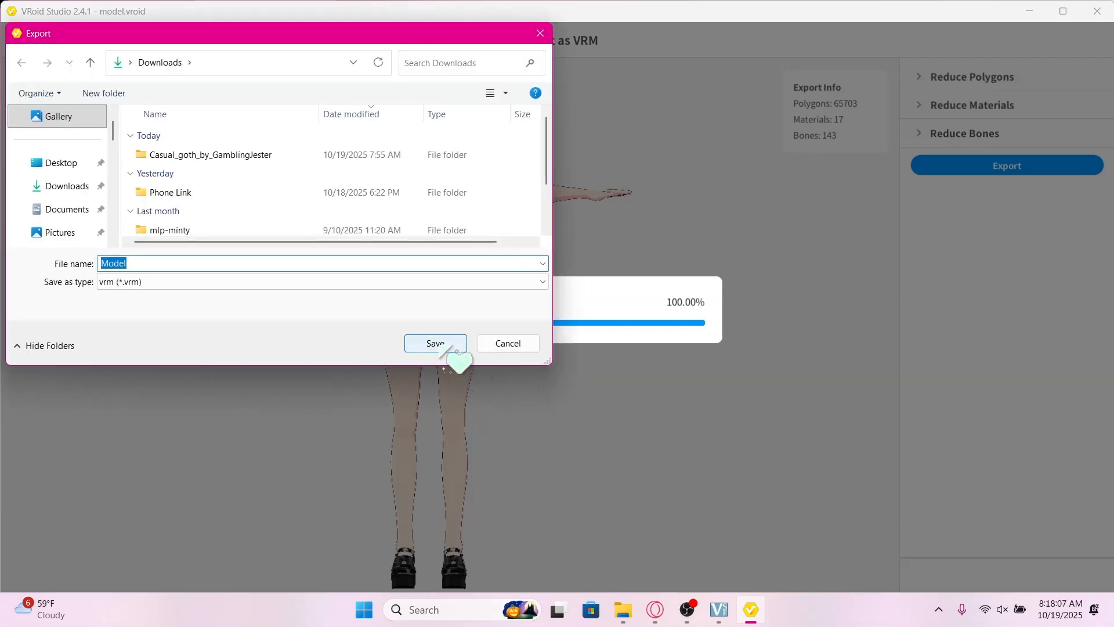
pyautogui.click(436, 344)
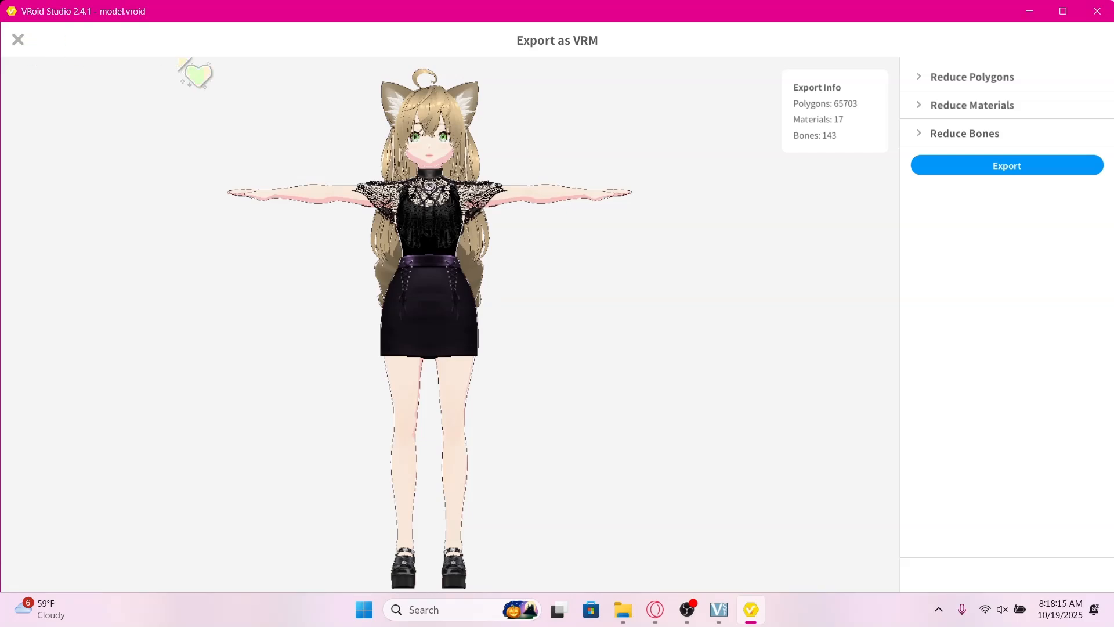
pyautogui.press('Escape')
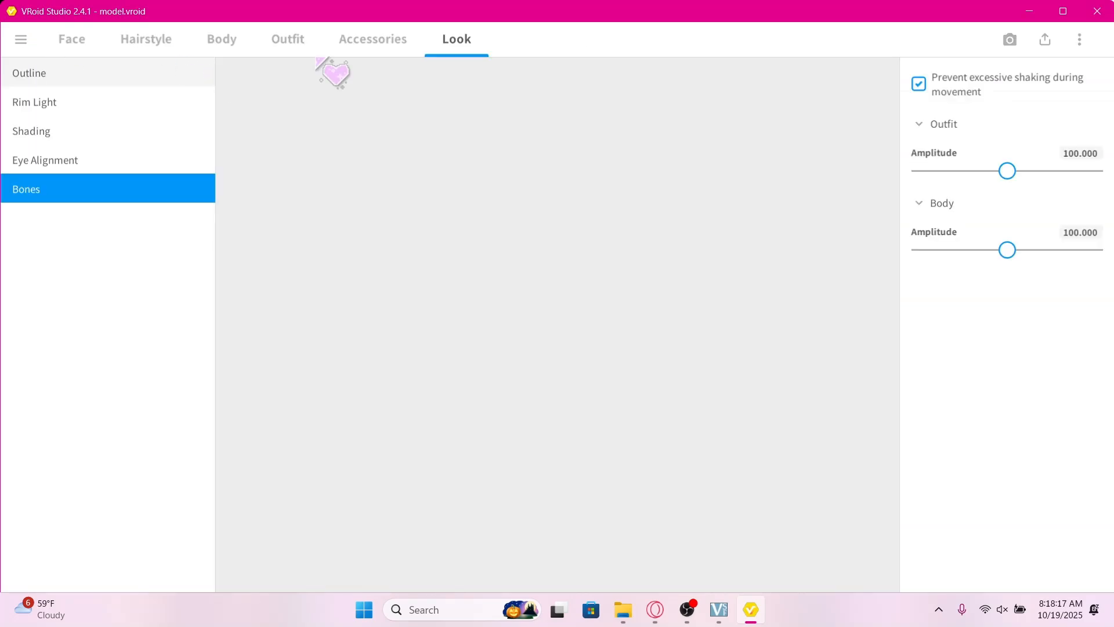
# Start uploading the avatar to VRoid Hub as a new character and proceed with the existing VRM0.0 settings
pyautogui.click(1045, 40)
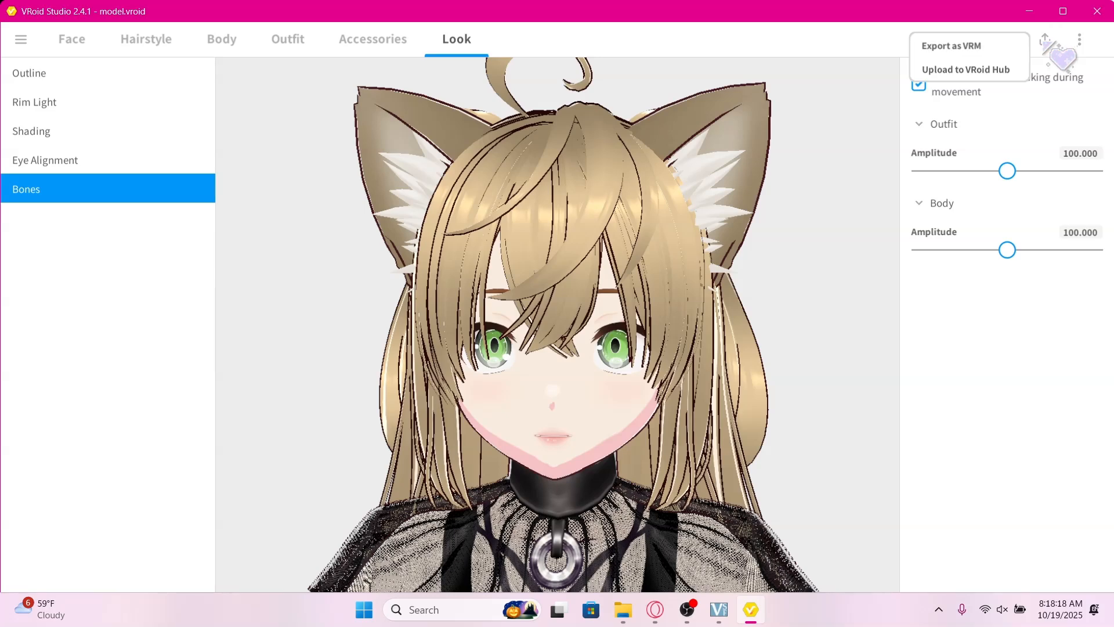
pyautogui.click(1016, 71)
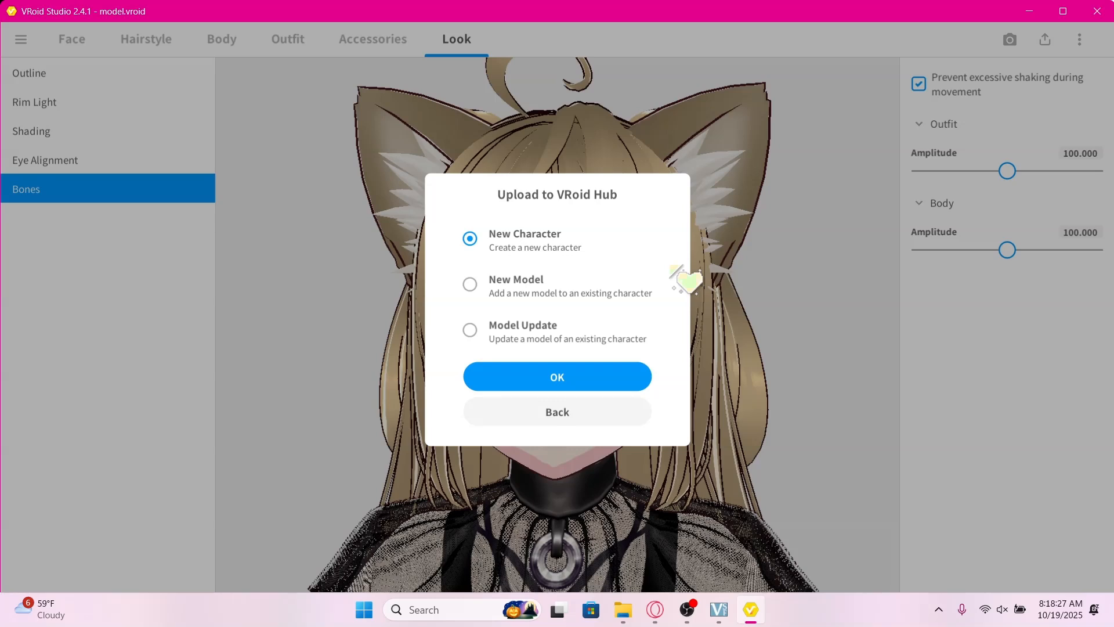
pyautogui.click(597, 380)
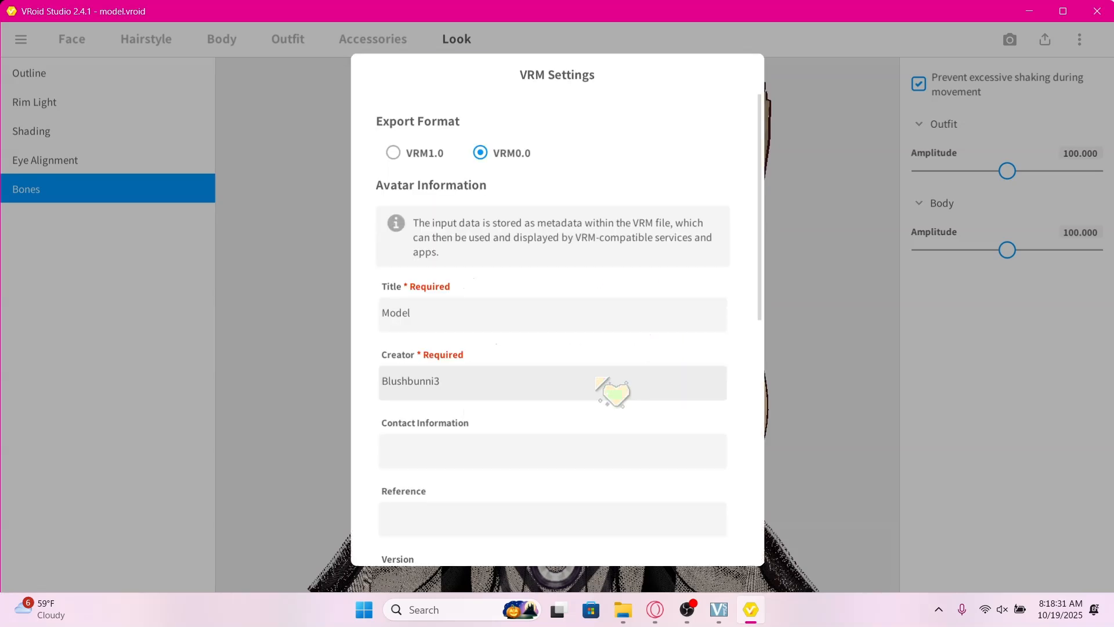
pyautogui.scroll(-10, 592, 372)
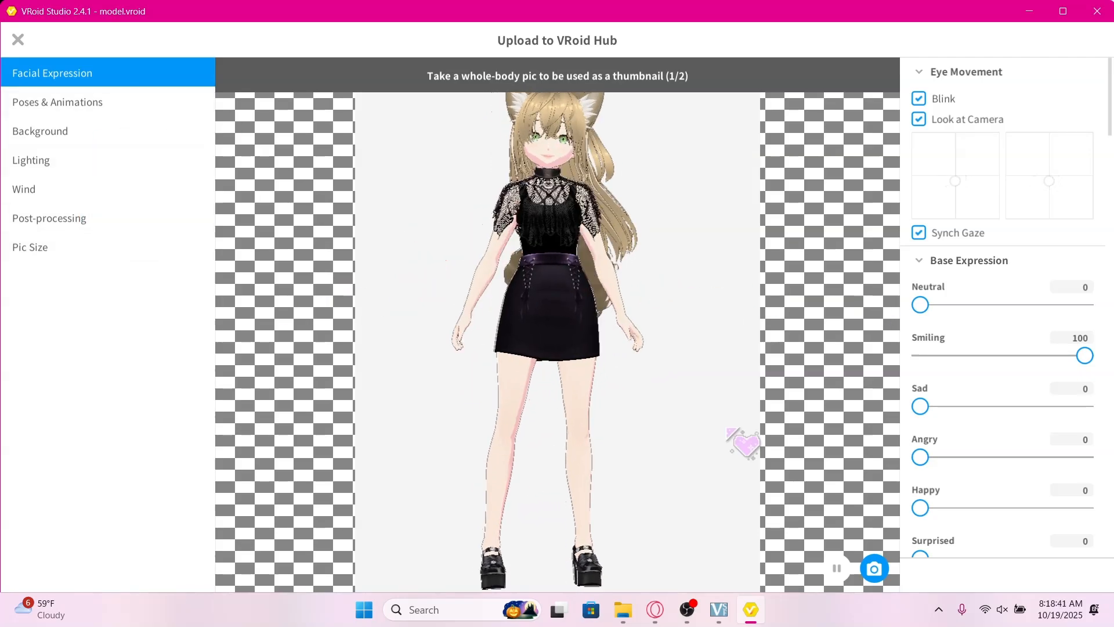
# Capture the whole-body thumbnail, then frame the character's upper body at an angle and capture the portrait thumbnail
pyautogui.click(874, 569)
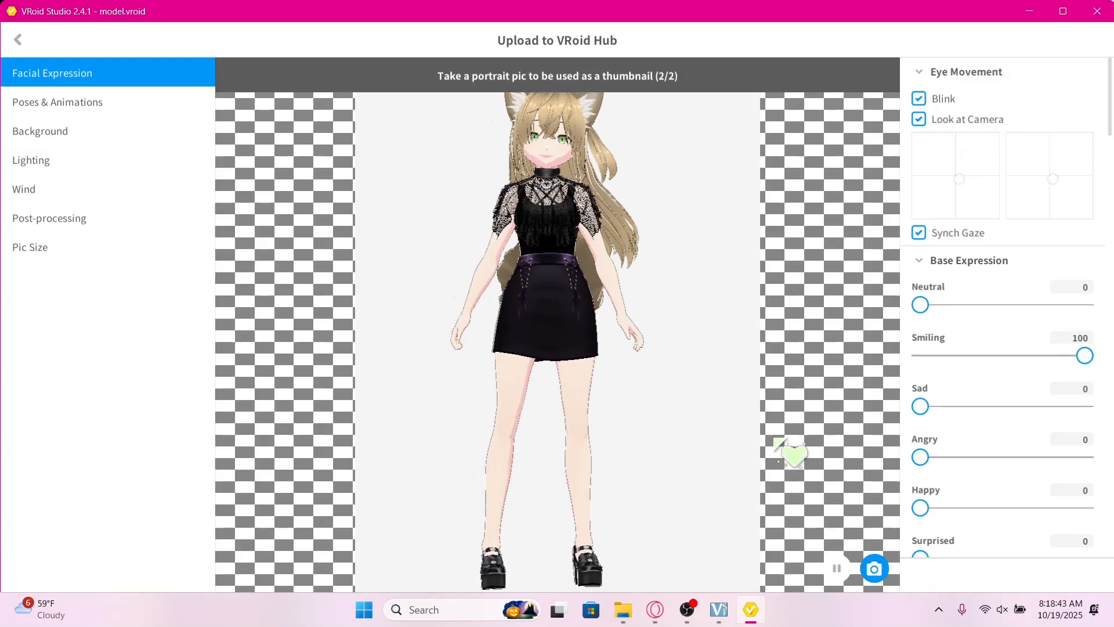
pyautogui.scroll(5, 669, 280)
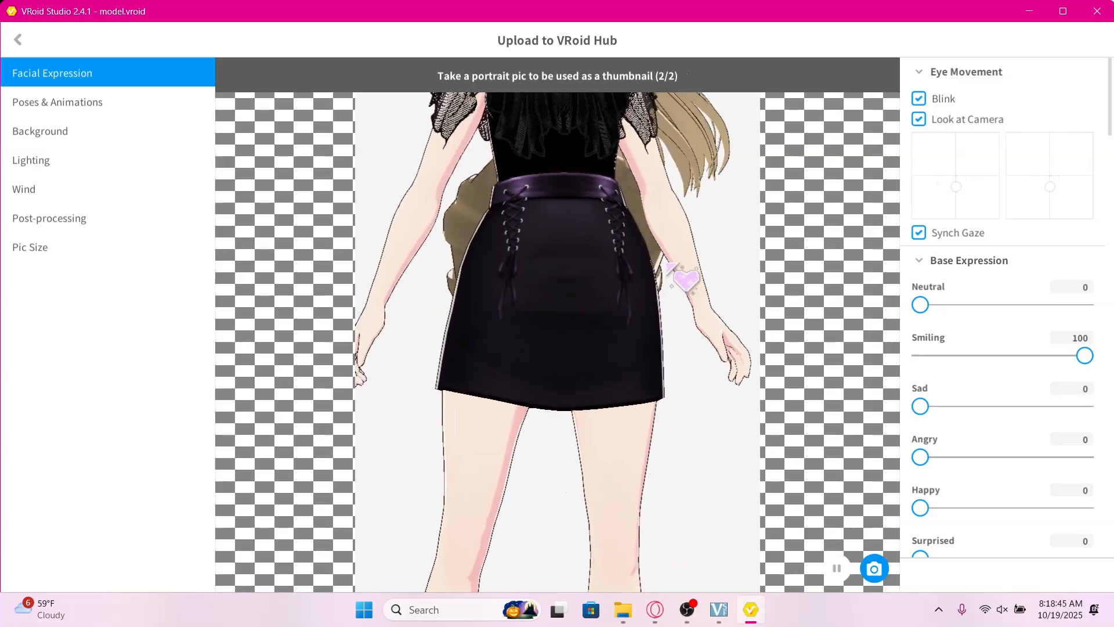
pyautogui.moveTo(666, 267); pyautogui.dragTo(664, 393, button='right')
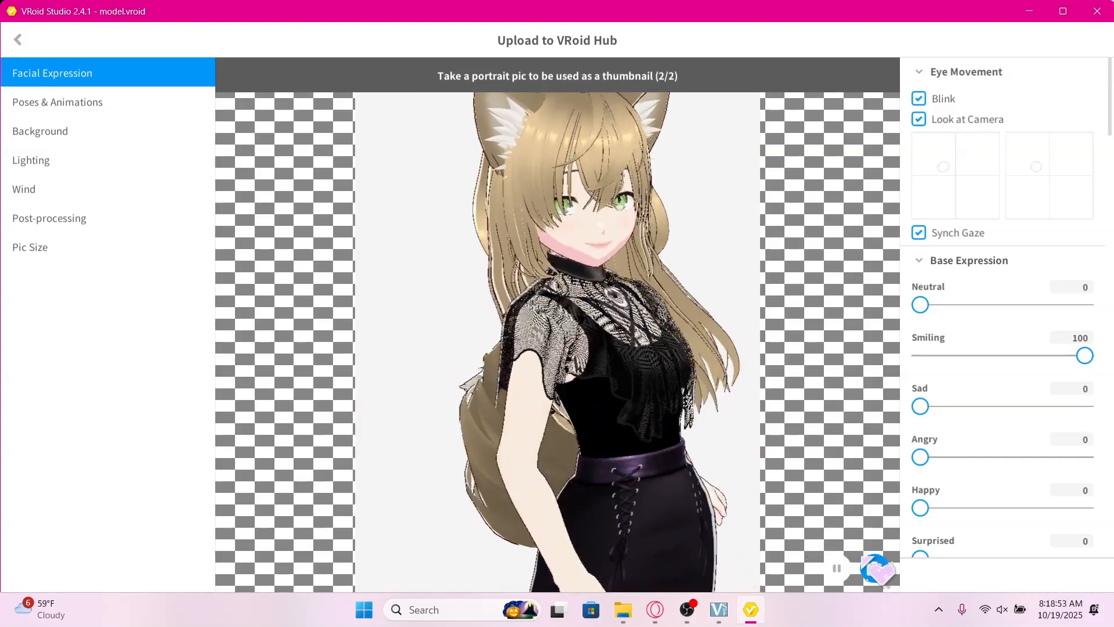
pyautogui.click(874, 566)
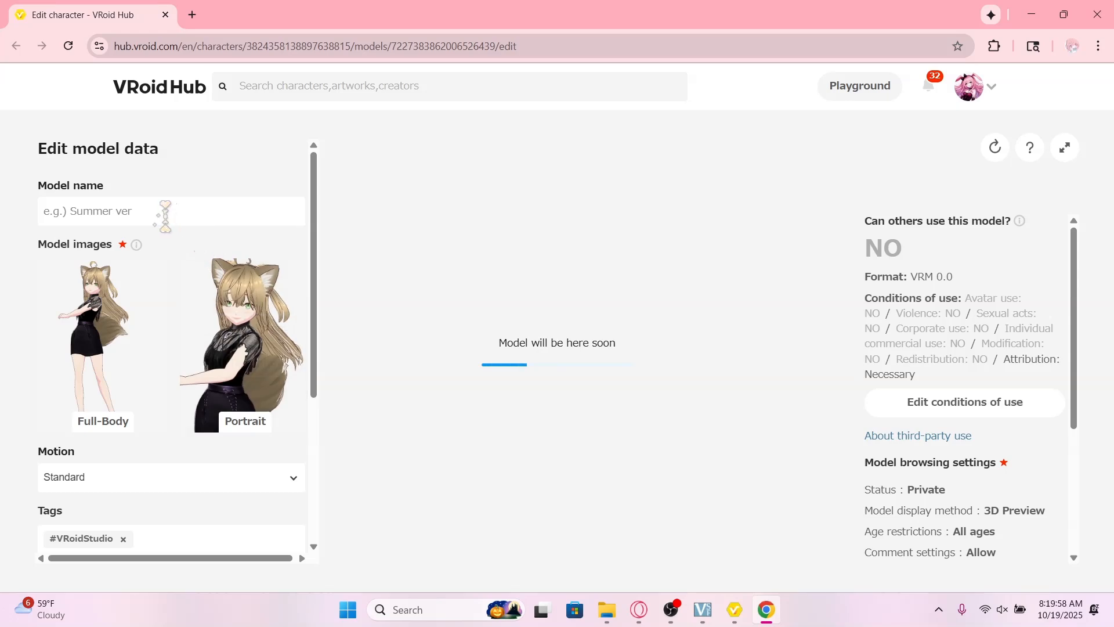
# Name the model Model on its VRoid Hub edit page and set its motion to Energetic
pyautogui.click(158, 212)
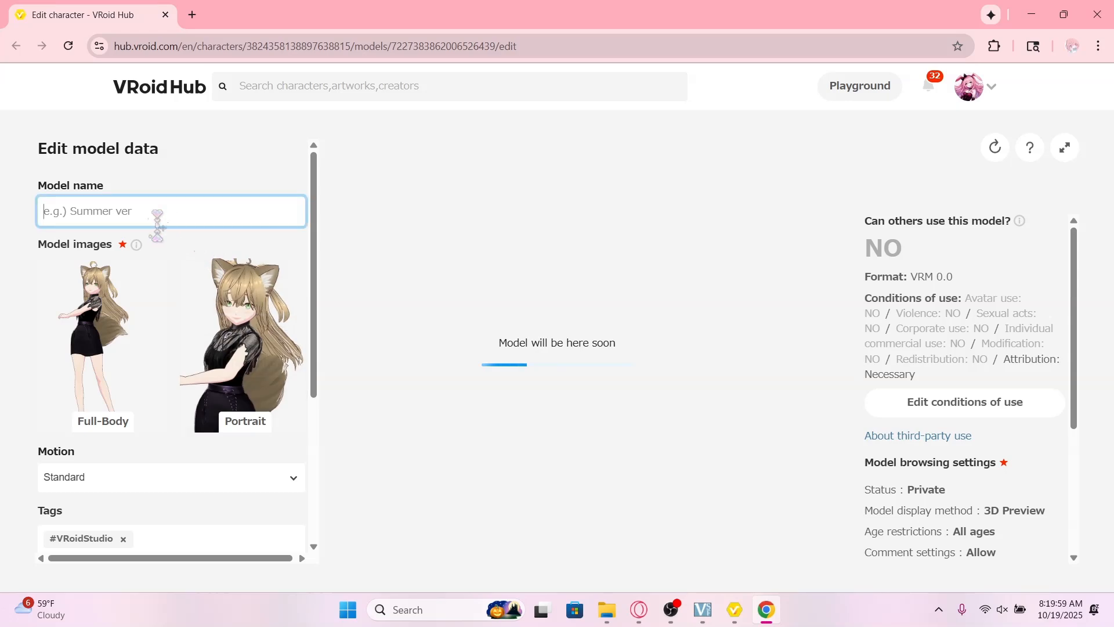
pyautogui.press('capslock')
pyautogui.write('M')
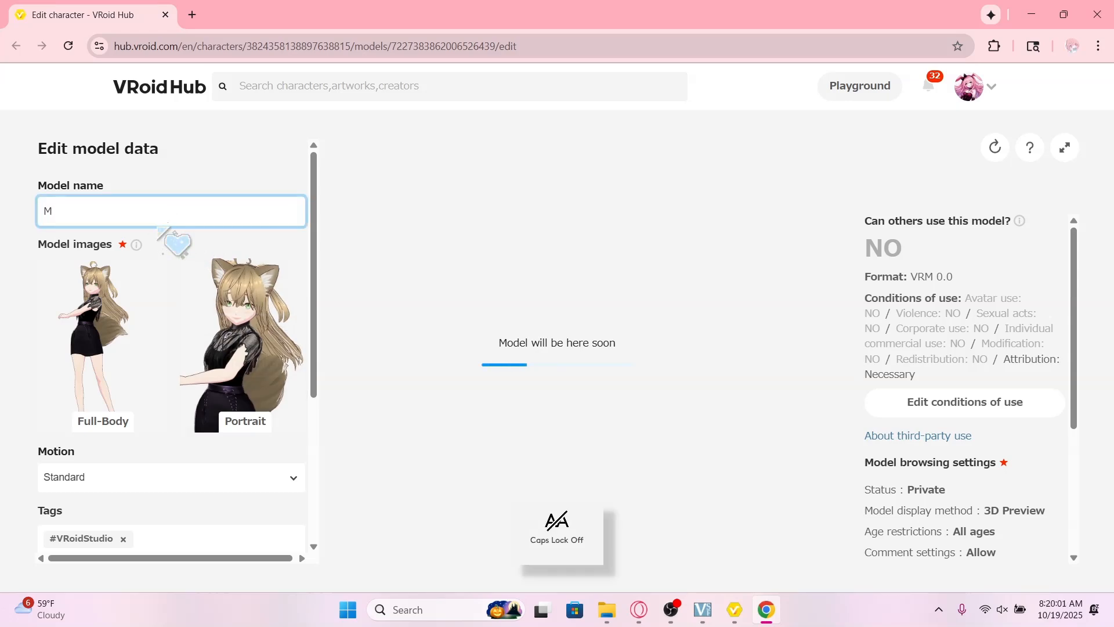
pyautogui.write('odel')
pyautogui.scroll(-2, 169, 244)
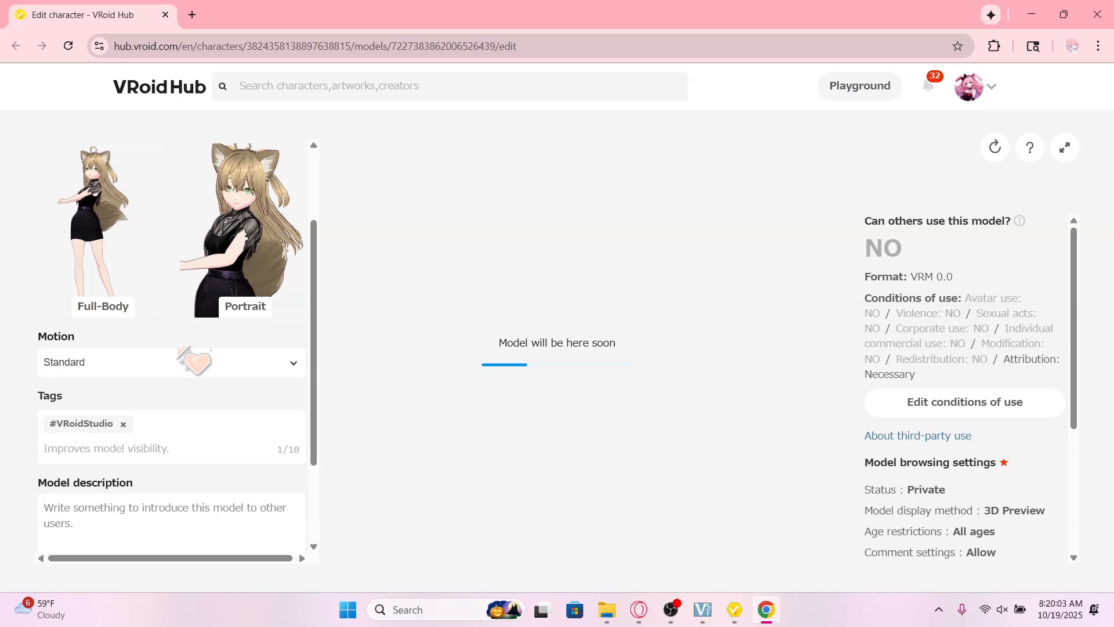
pyautogui.click(185, 360)
pyautogui.click(187, 244)
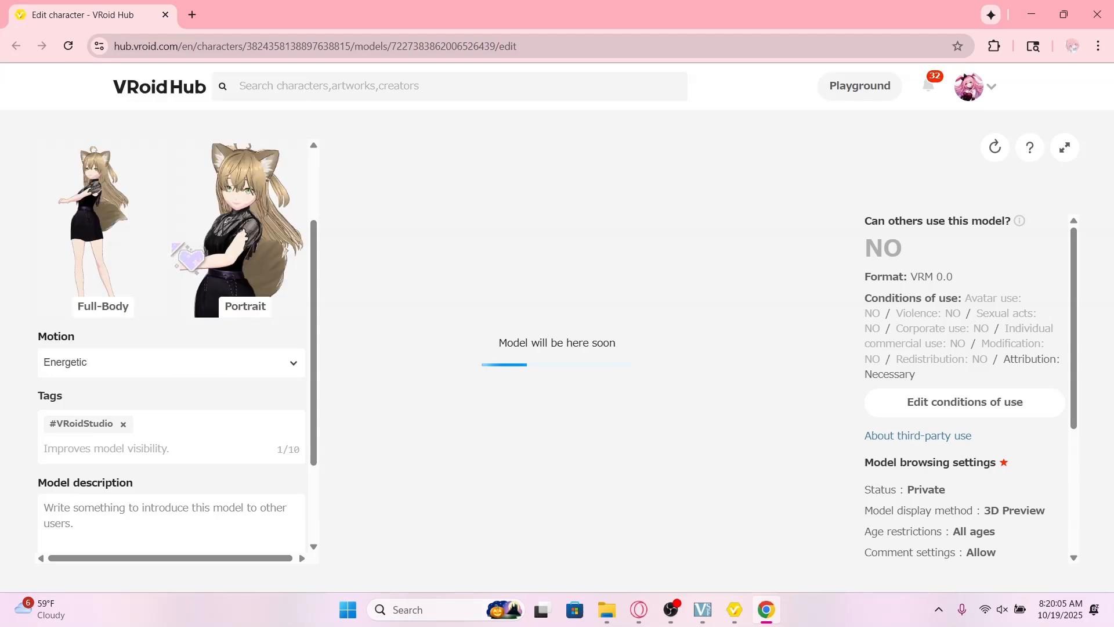
# Start adding a BOOTH item to the model page and search the web for "the gambling jester" in a new browser tab
pyautogui.scroll(-2, 204, 330)
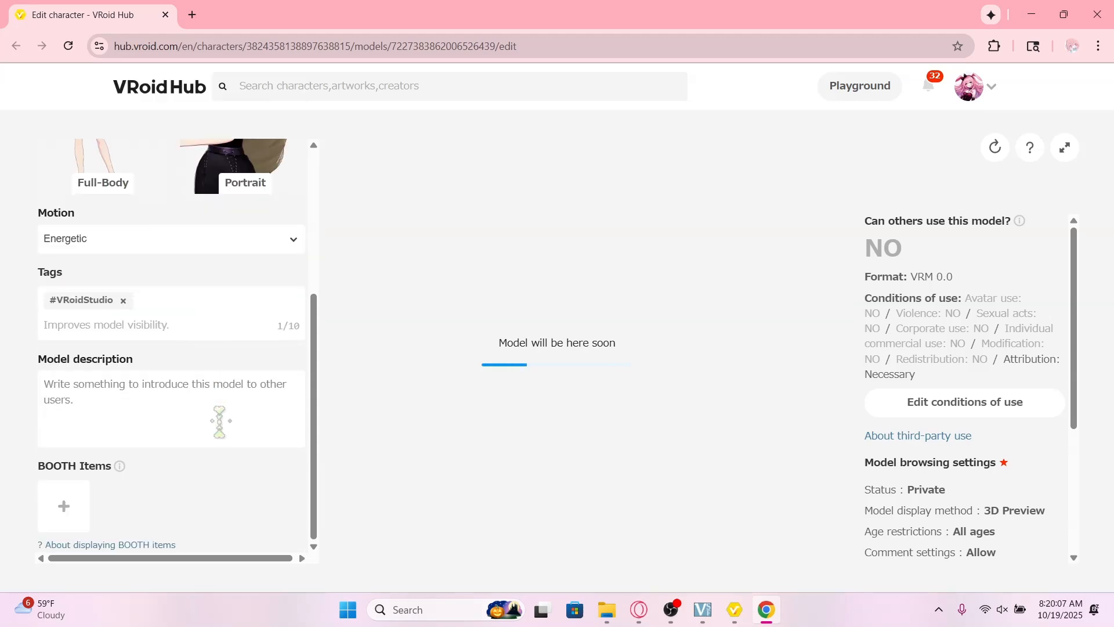
pyautogui.click(65, 506)
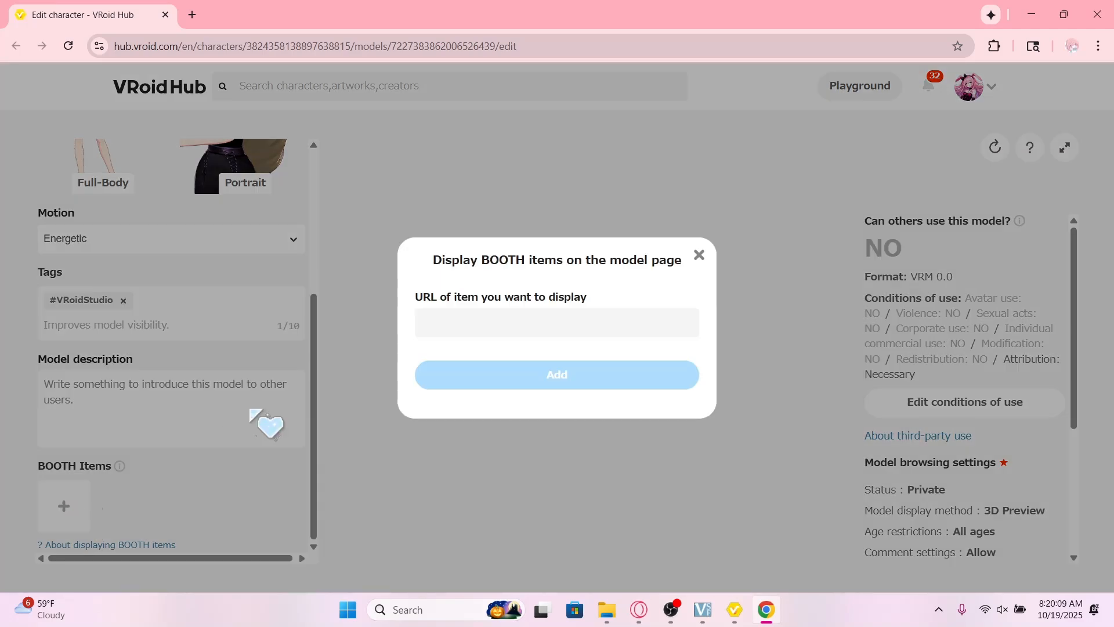
pyautogui.click(540, 314)
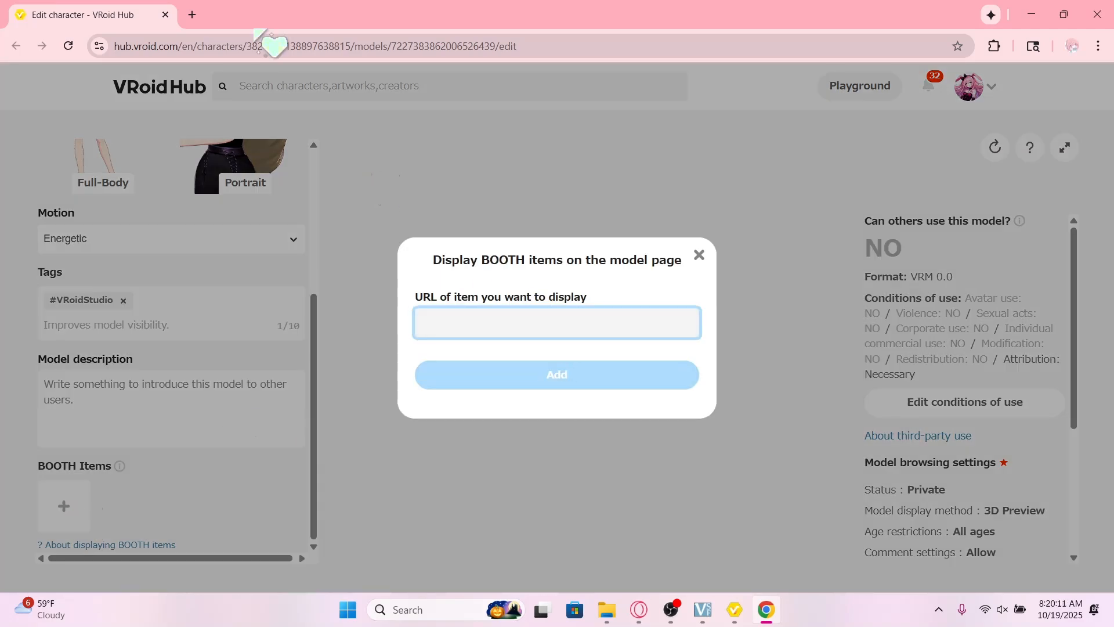
pyautogui.click(192, 14)
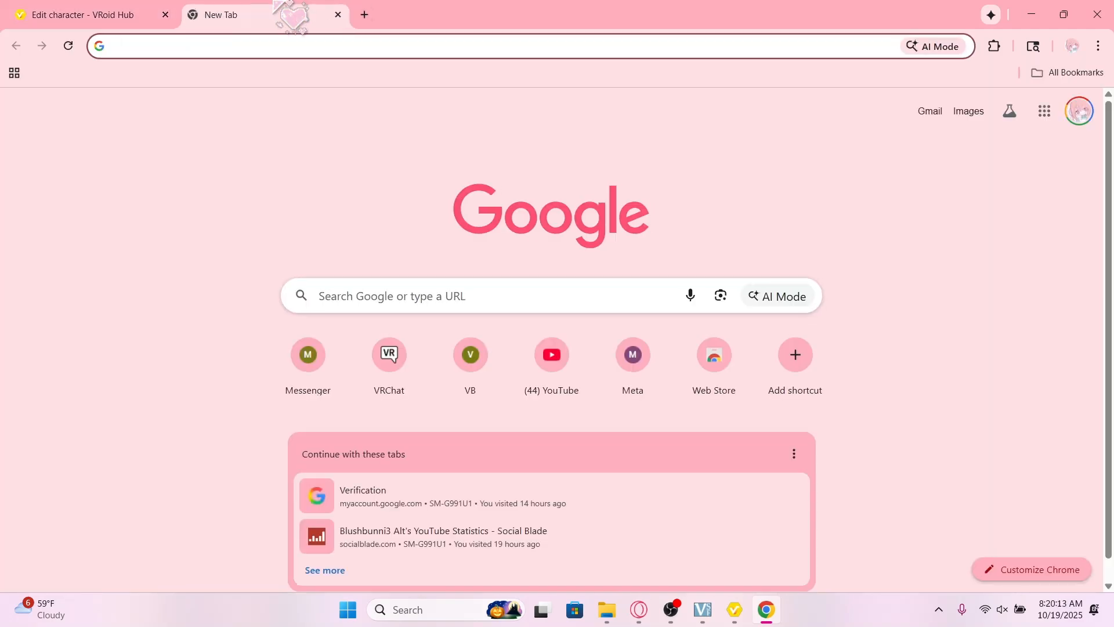
pyautogui.write('the g')
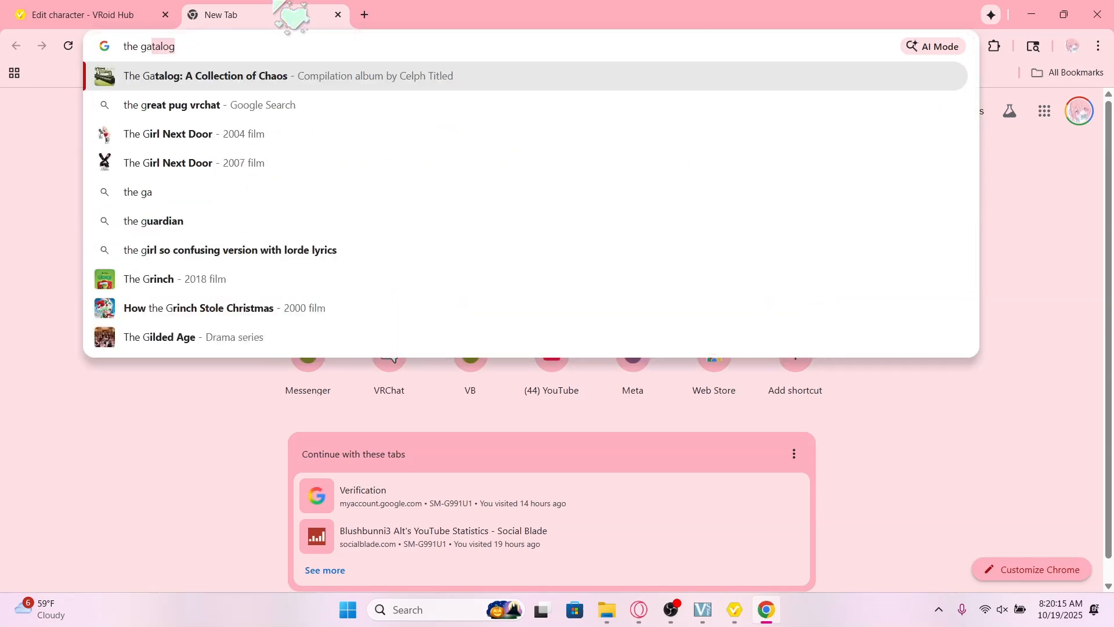
pyautogui.write('ambling je')
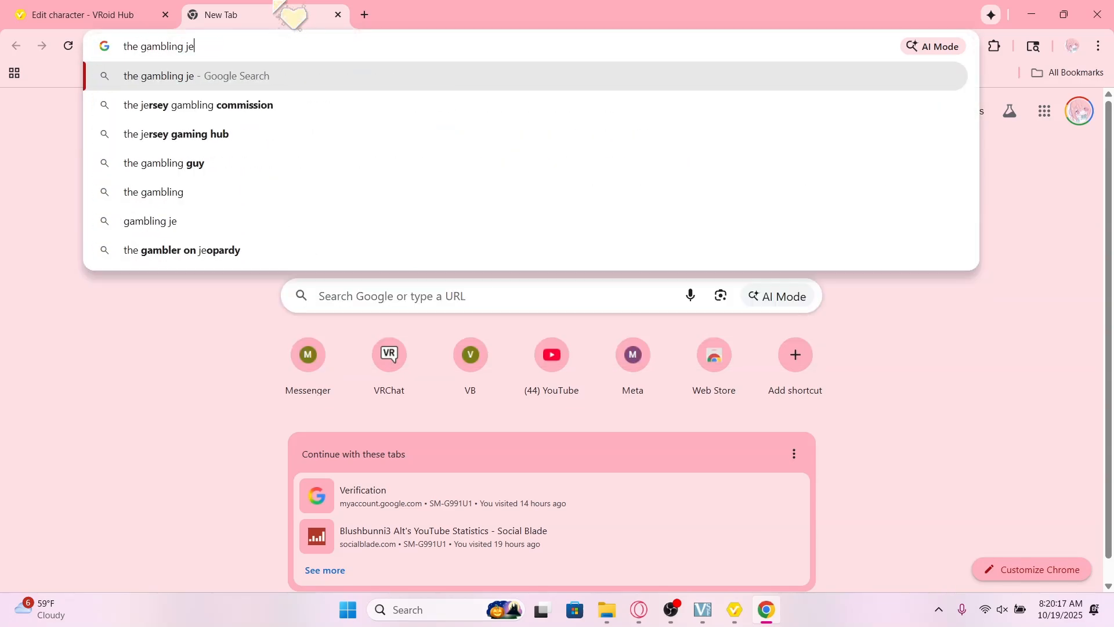
pyautogui.write('ster')
pyautogui.press('Return')
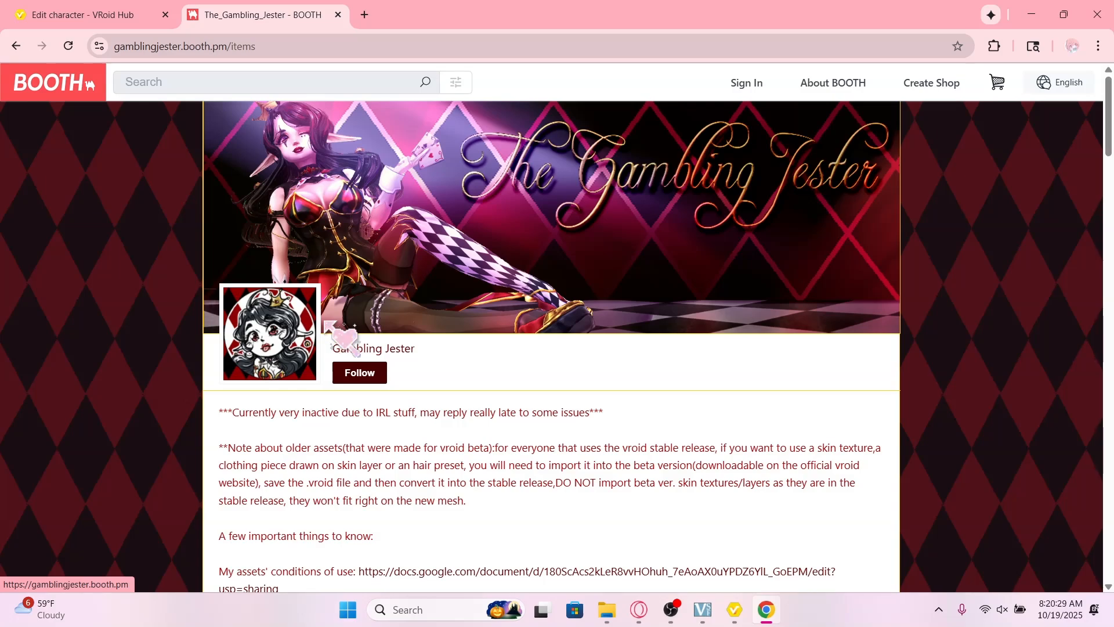
# Find the "Casual vroid goth outfit for free!" item in the Gambling Jester's BOOTH shop and copy its link address
pyautogui.scroll(-2, 528, 390)
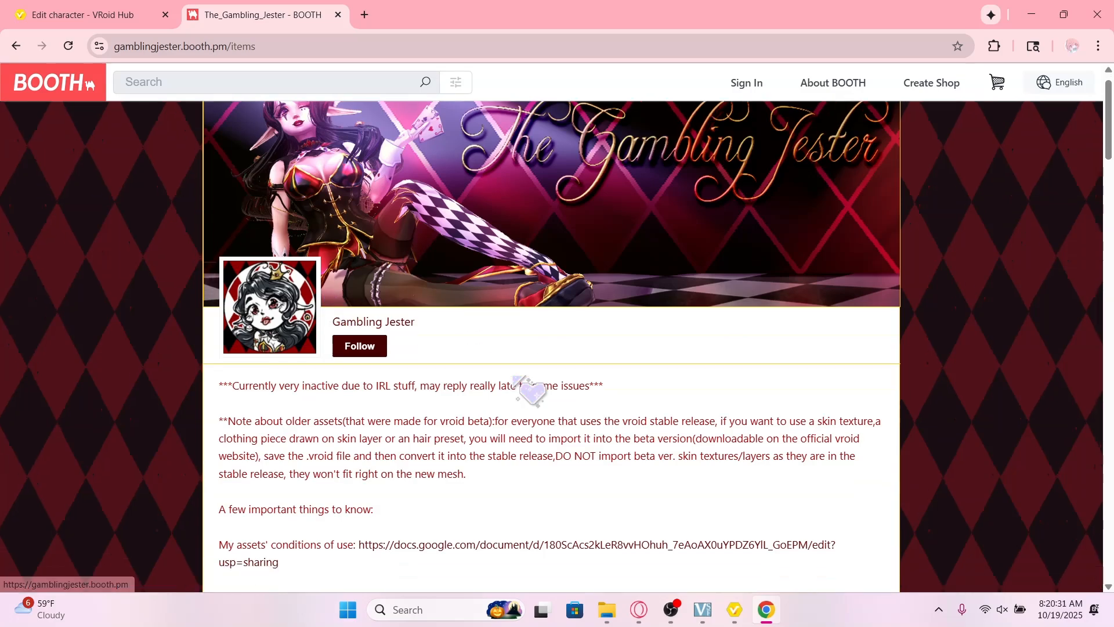
pyautogui.scroll(-5, 529, 428)
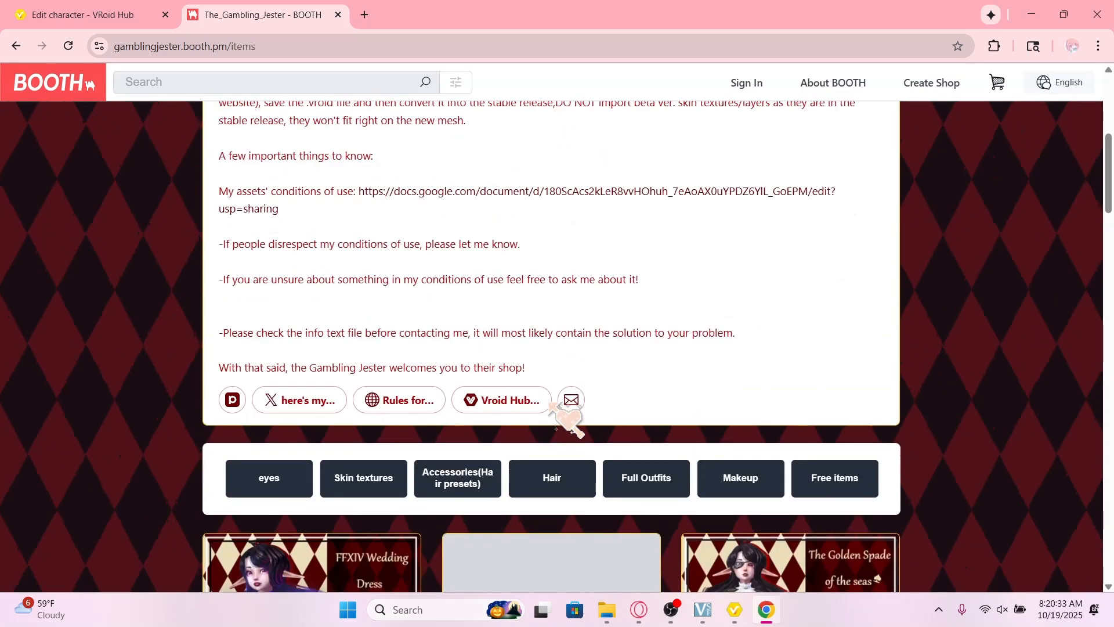
pyautogui.scroll(-1, 569, 409)
pyautogui.scroll(-2, 554, 380)
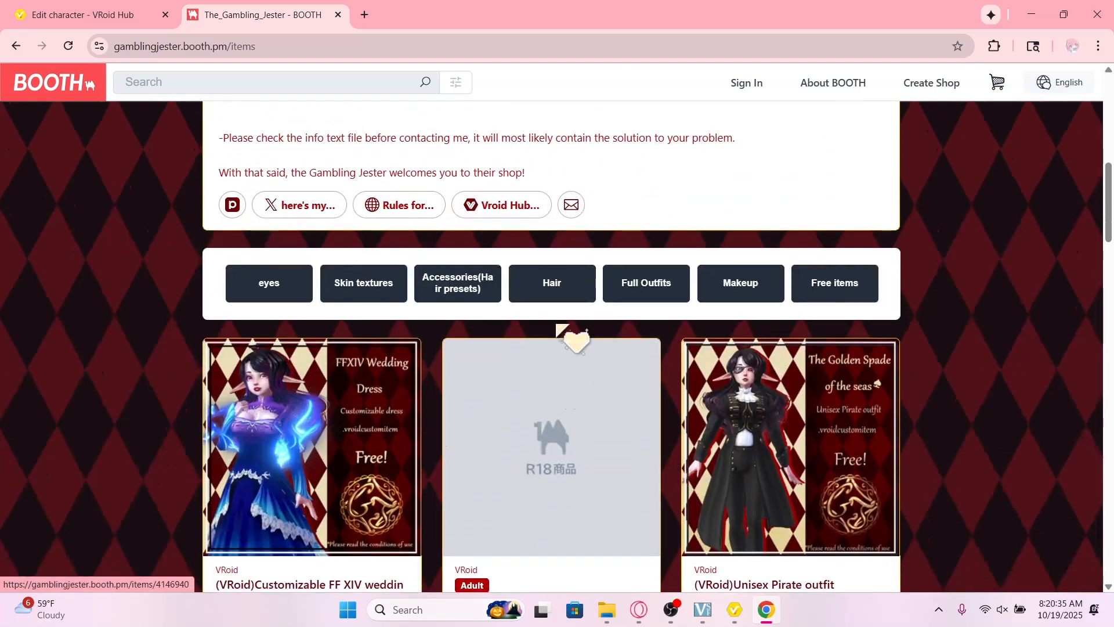
pyautogui.scroll(-6, 499, 343)
pyautogui.scroll(-6, 494, 336)
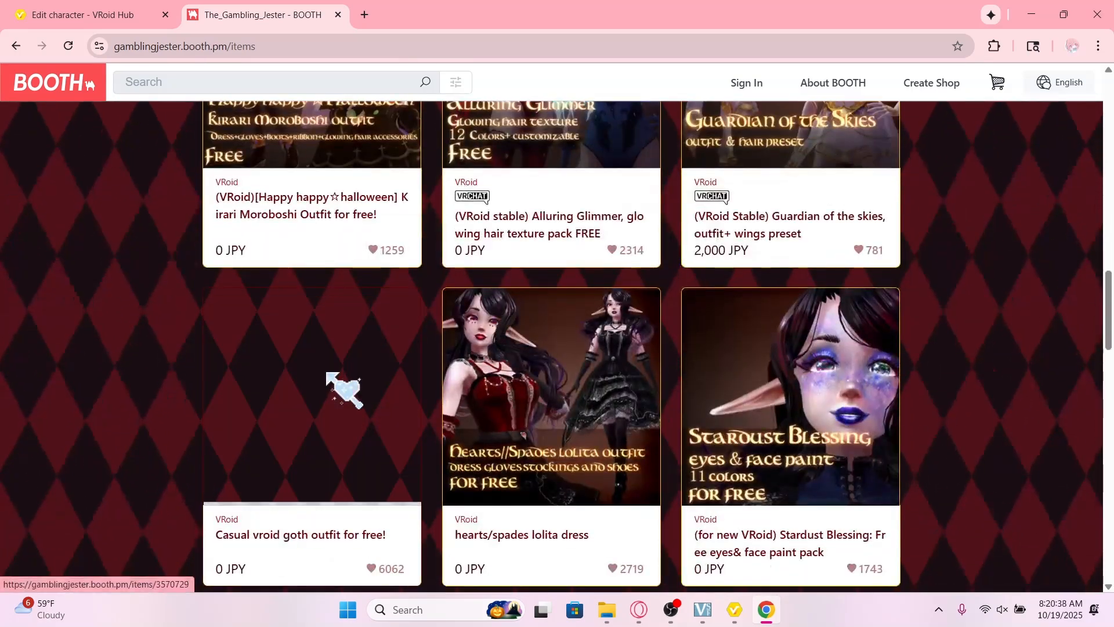
pyautogui.rightClick(327, 374)
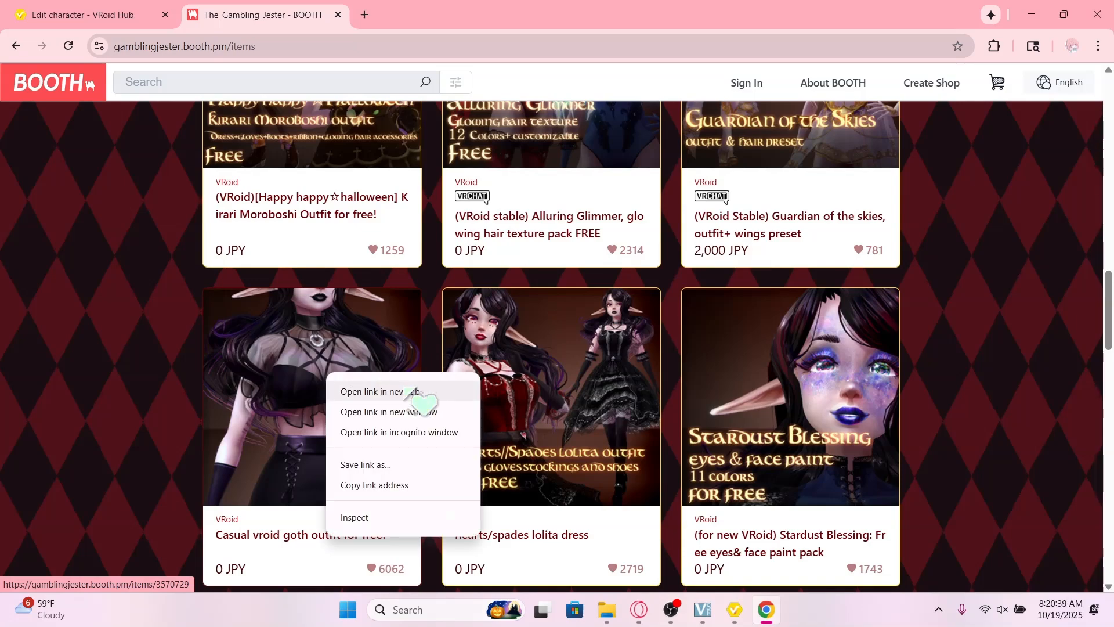
pyautogui.click(380, 485)
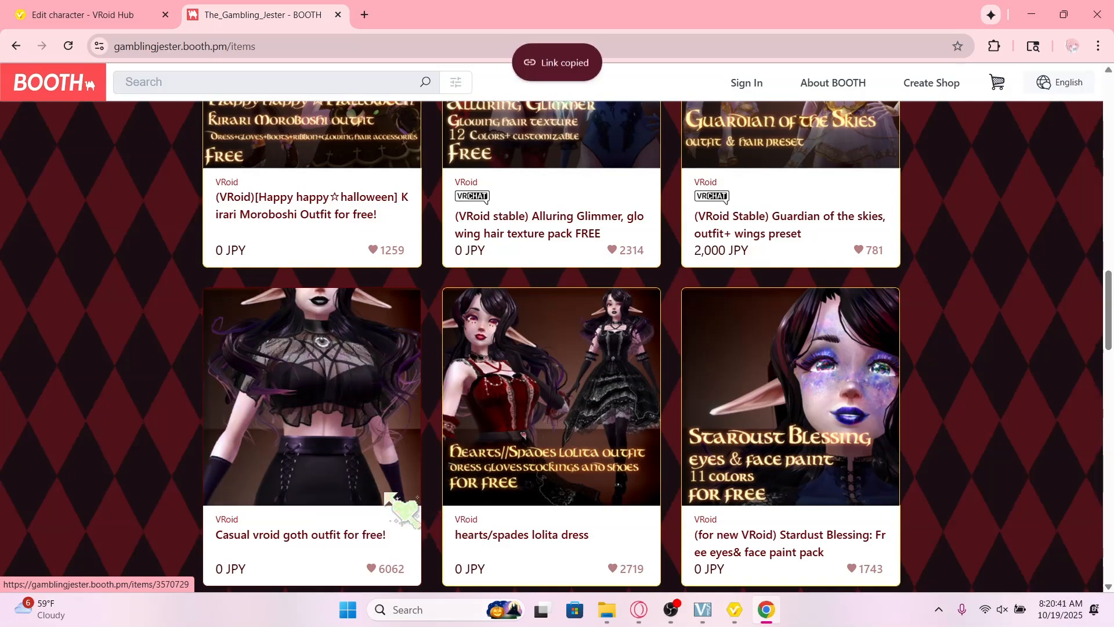
# Add the copied goth outfit link as a displayed BOOTH item on the model page, with the Outfit category
pyautogui.click(86, 7)
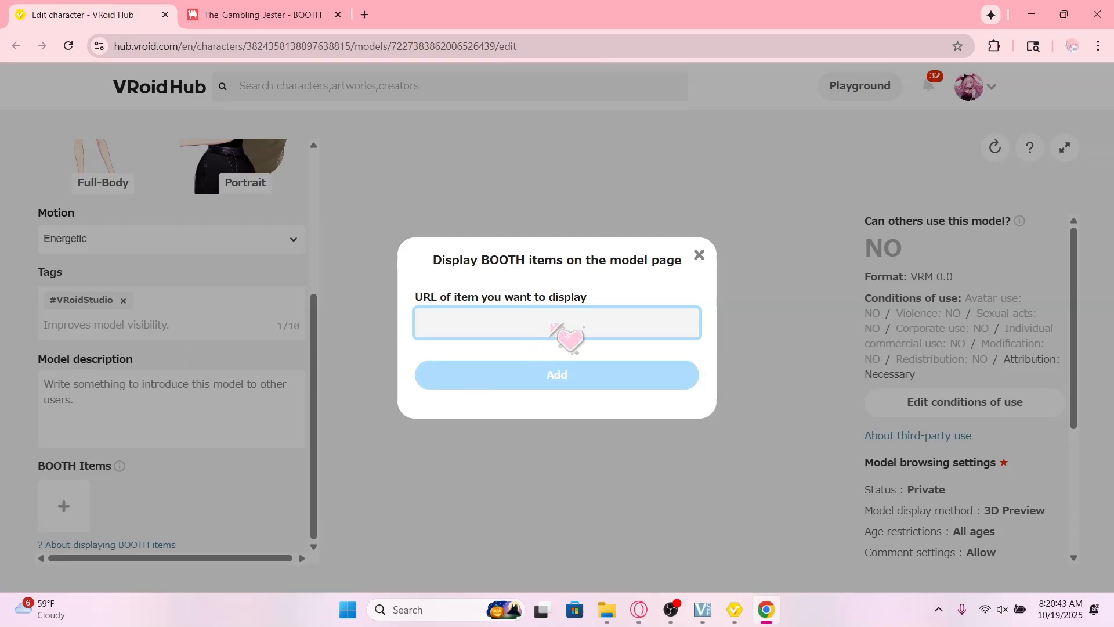
pyautogui.hotkey('ctrl', 'v')
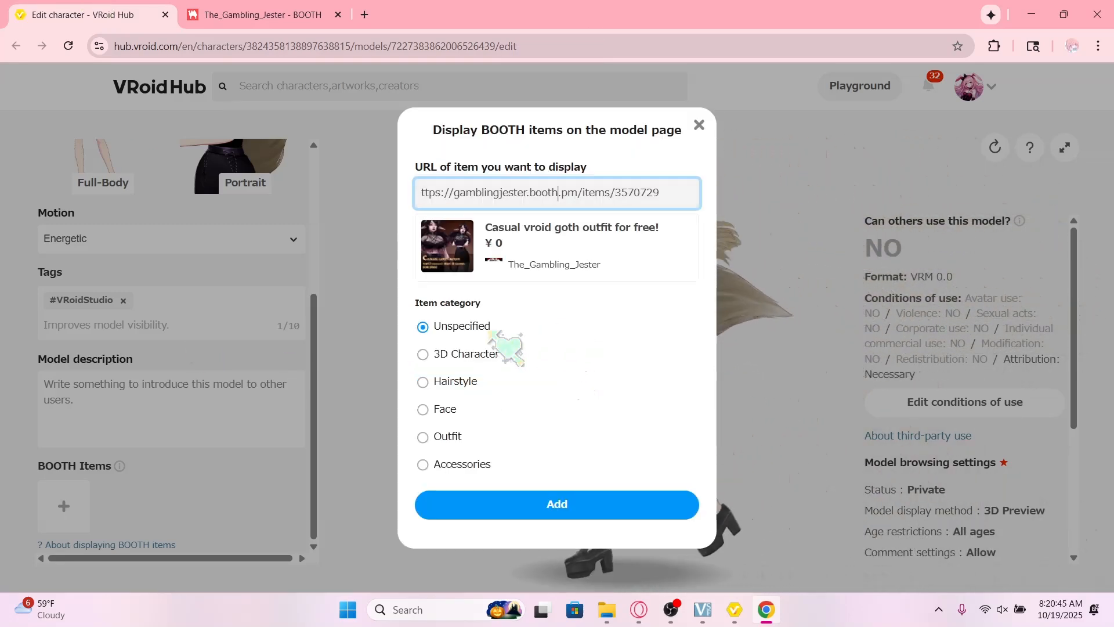
pyautogui.click(450, 428)
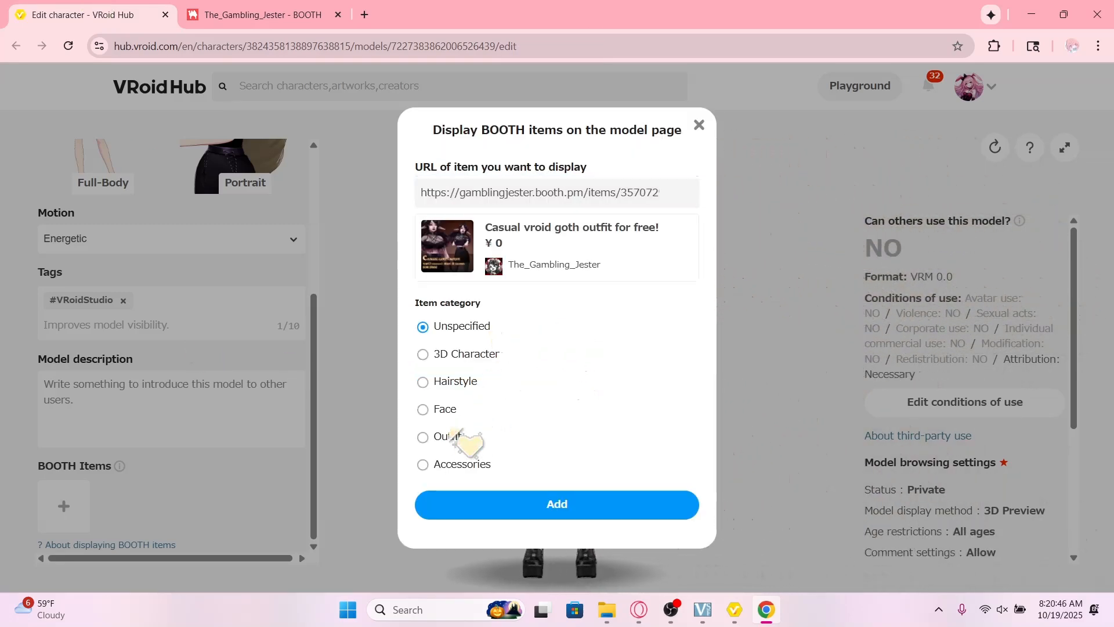
pyautogui.click(423, 437)
pyautogui.click(500, 504)
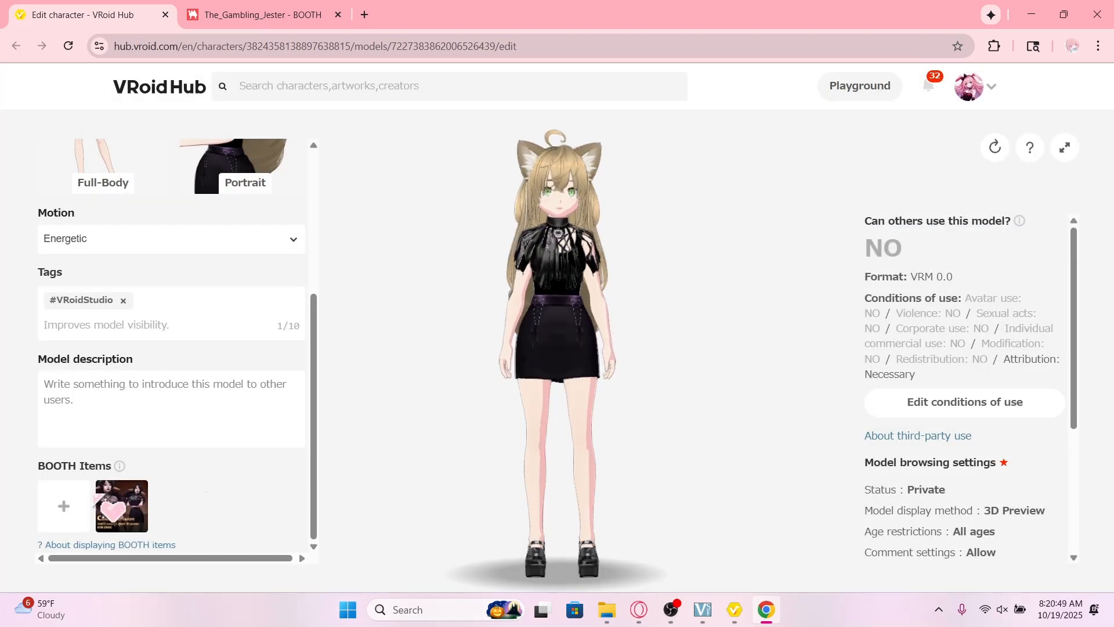
# Start adding another BOOTH item to the model page and search BOOTH for "jirai kei shoes" in the other browser tab
pyautogui.click(64, 506)
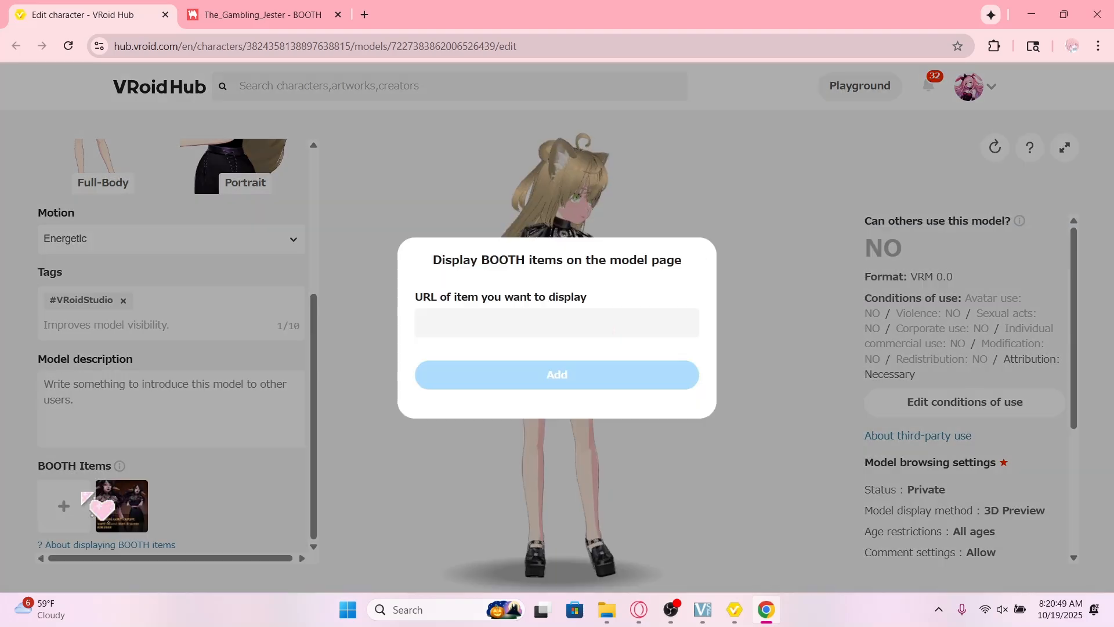
pyautogui.click(288, 10)
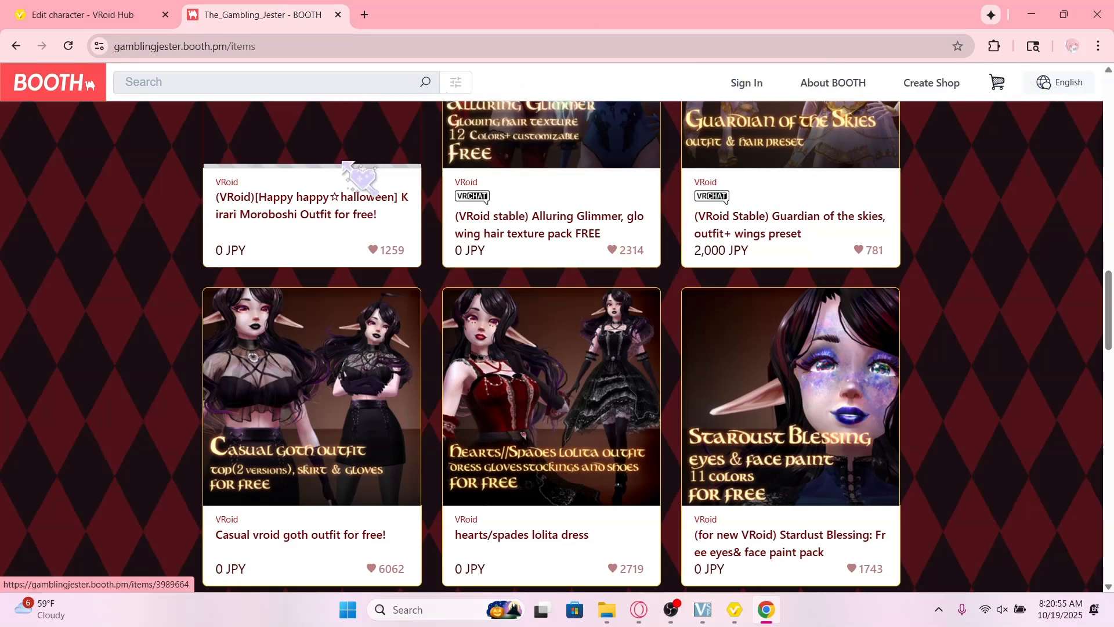
pyautogui.scroll(10, 349, 168)
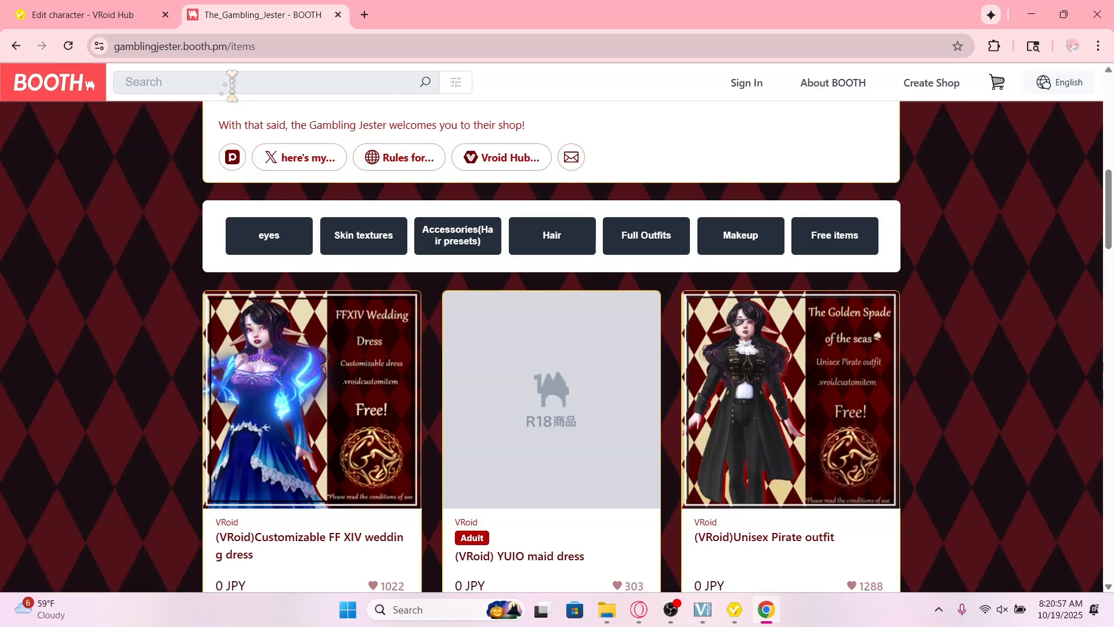
pyautogui.click(233, 82)
pyautogui.write('ai kei')
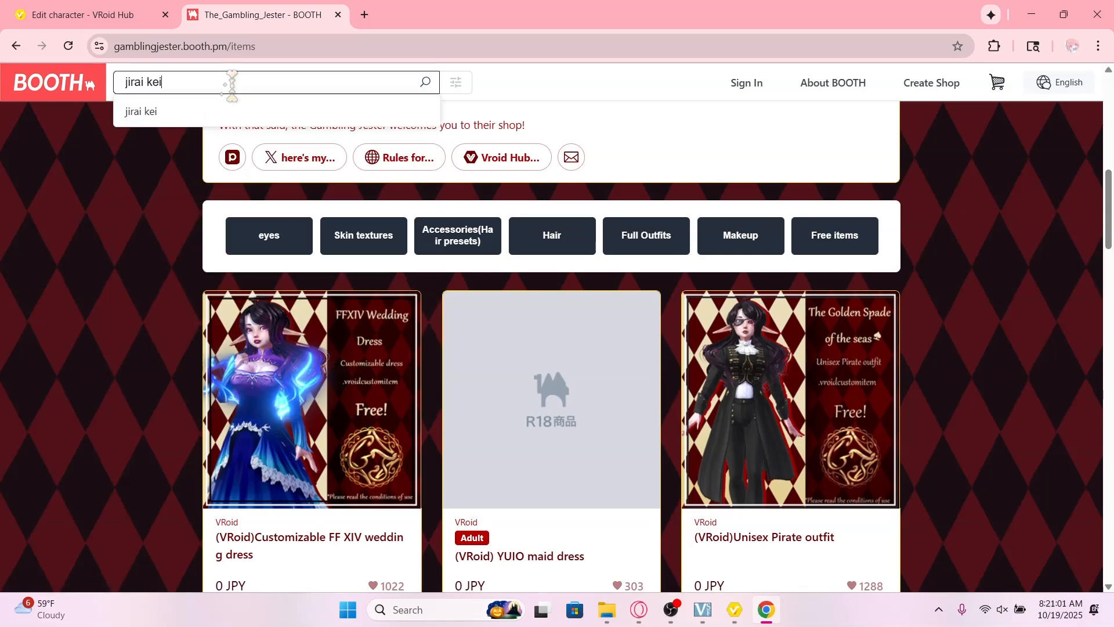
pyautogui.write(' shoes')
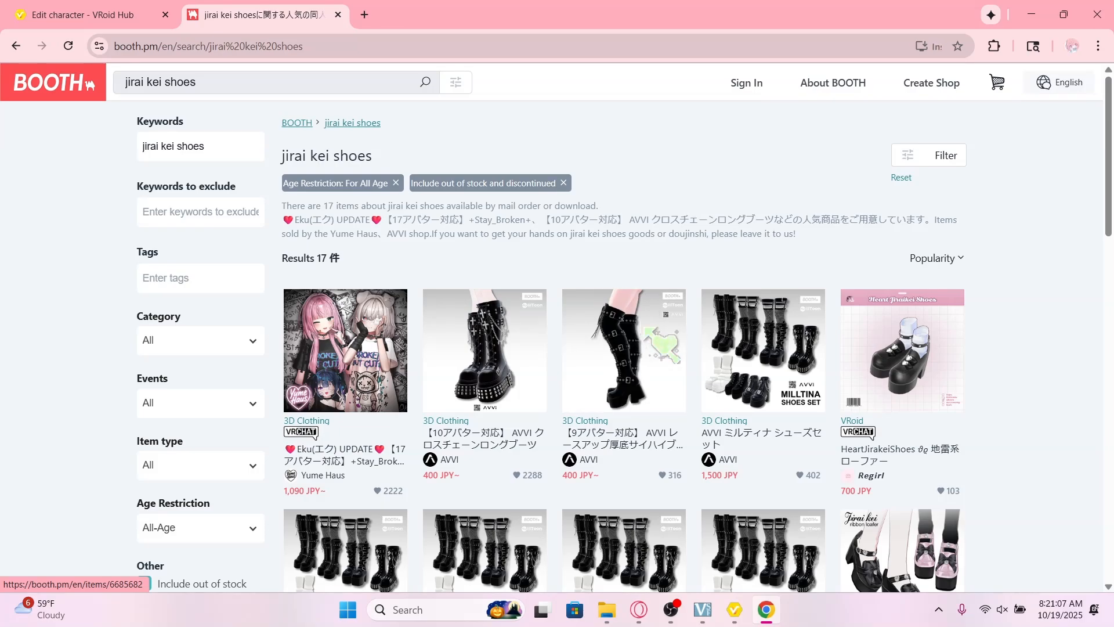
# Find the "bijou ribbon loafer/jirai kei" VRoid shoes in the search results, open the item page and copy its web address
pyautogui.scroll(-1, 661, 349)
pyautogui.scroll(-4, 662, 348)
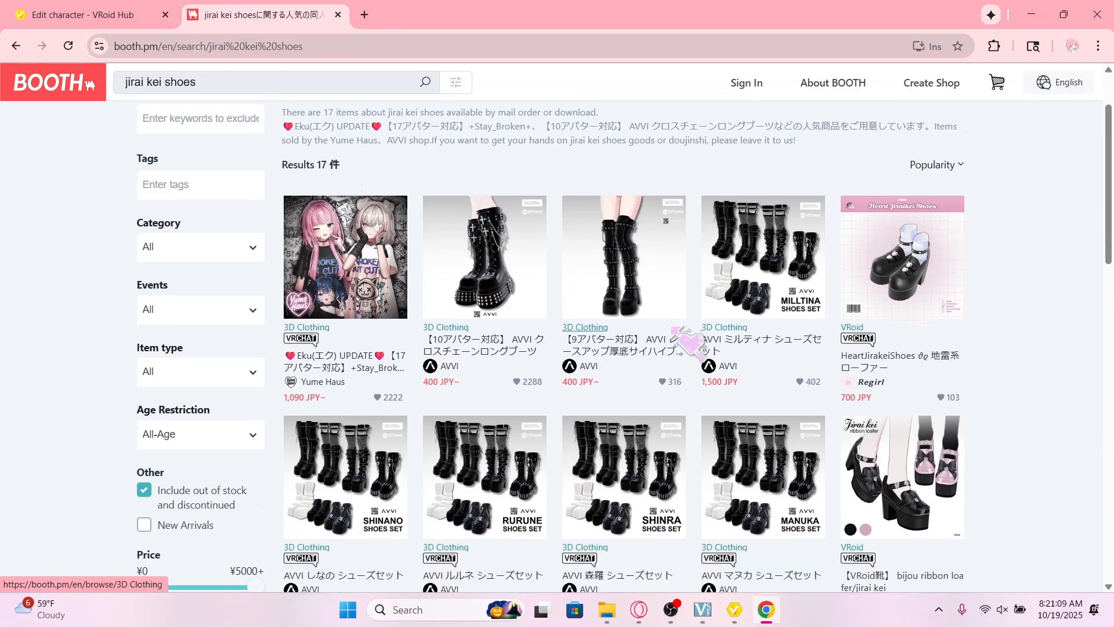
pyautogui.scroll(-5, 674, 330)
pyautogui.scroll(5, 673, 330)
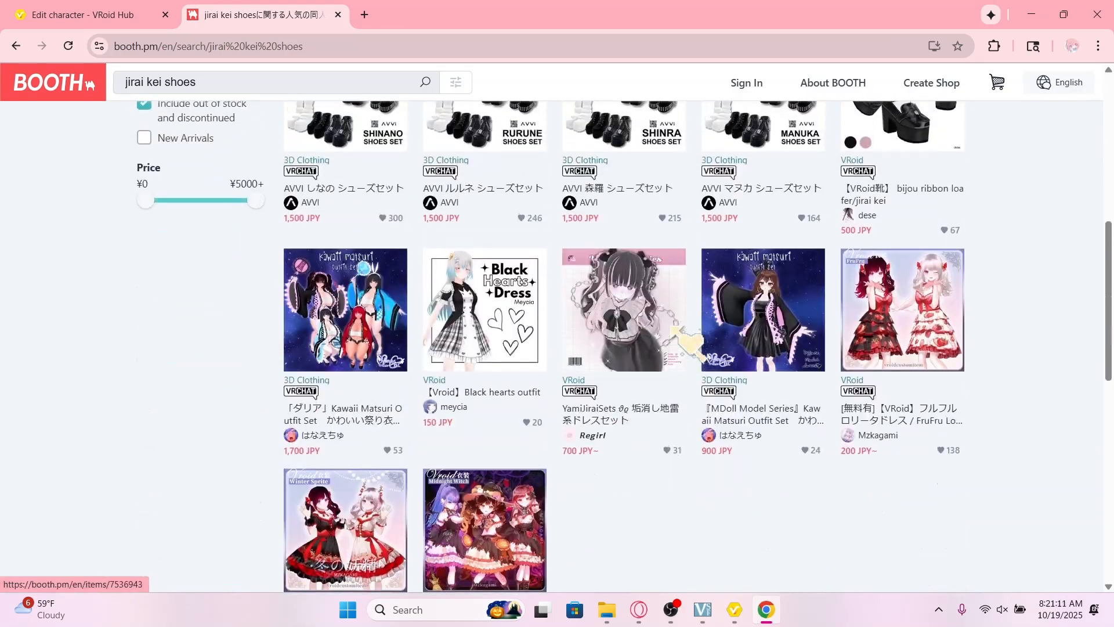
pyautogui.scroll(2, 673, 330)
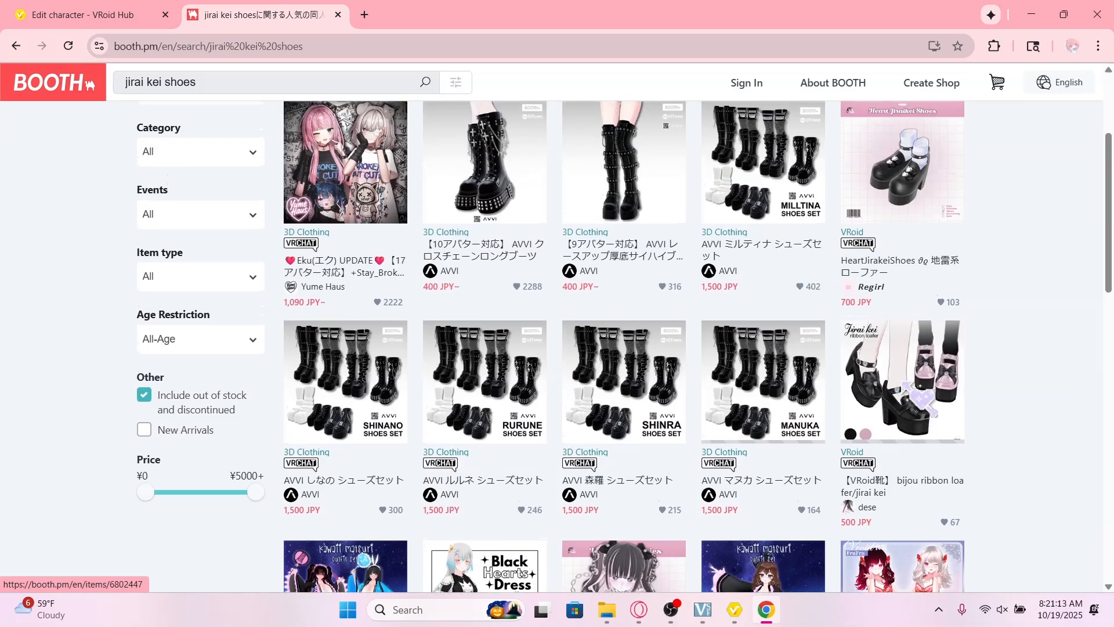
pyautogui.click(909, 386)
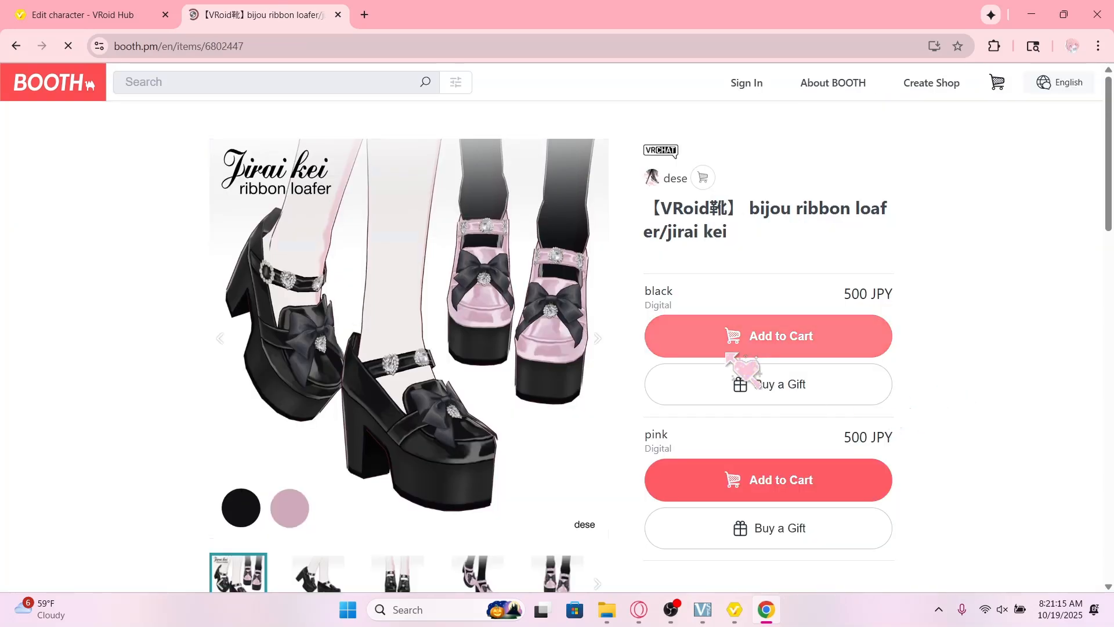
pyautogui.click(323, 44)
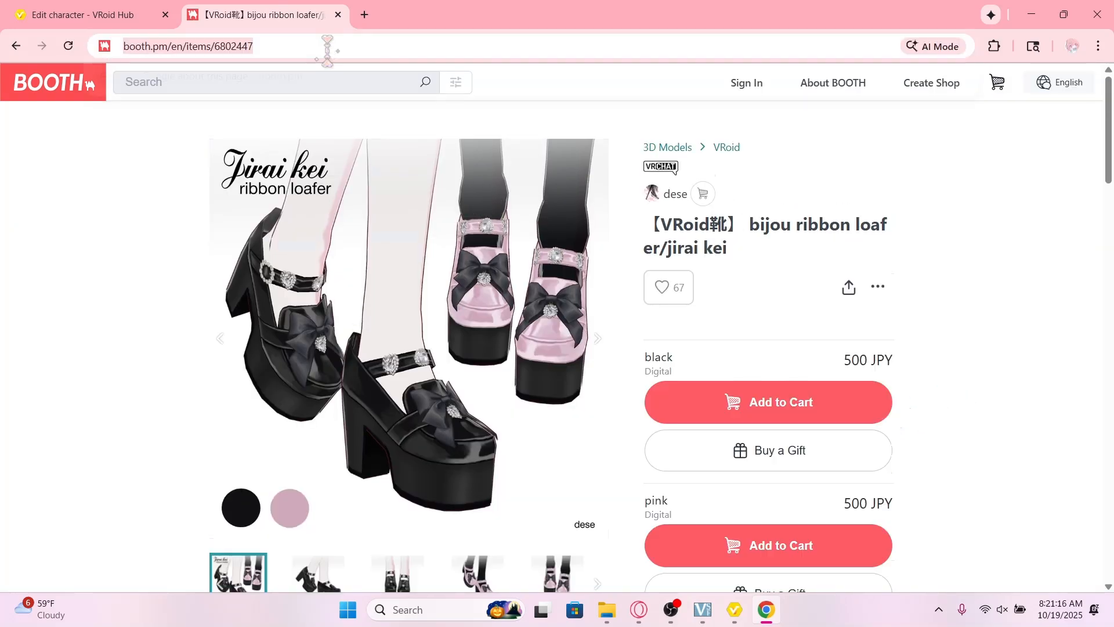
# Add the copied ribbon loafer link as a displayed BOOTH item on the model page, with the Outfit category
pyautogui.click(90, 9)
pyautogui.click(453, 319)
pyautogui.hotkey('ctrl', 'v')
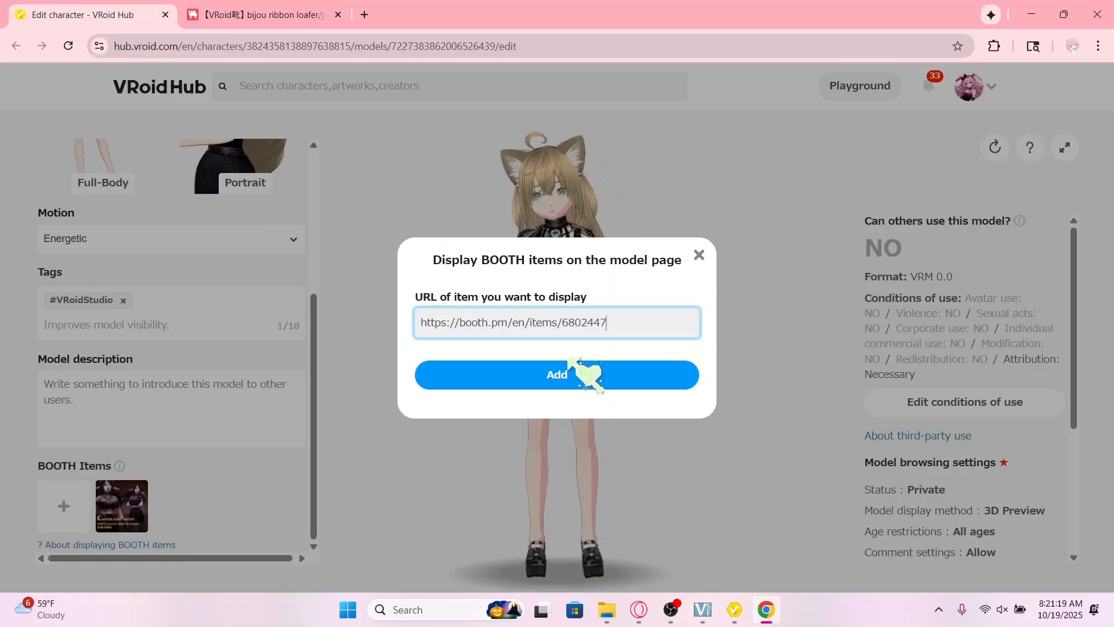
pyautogui.click(436, 439)
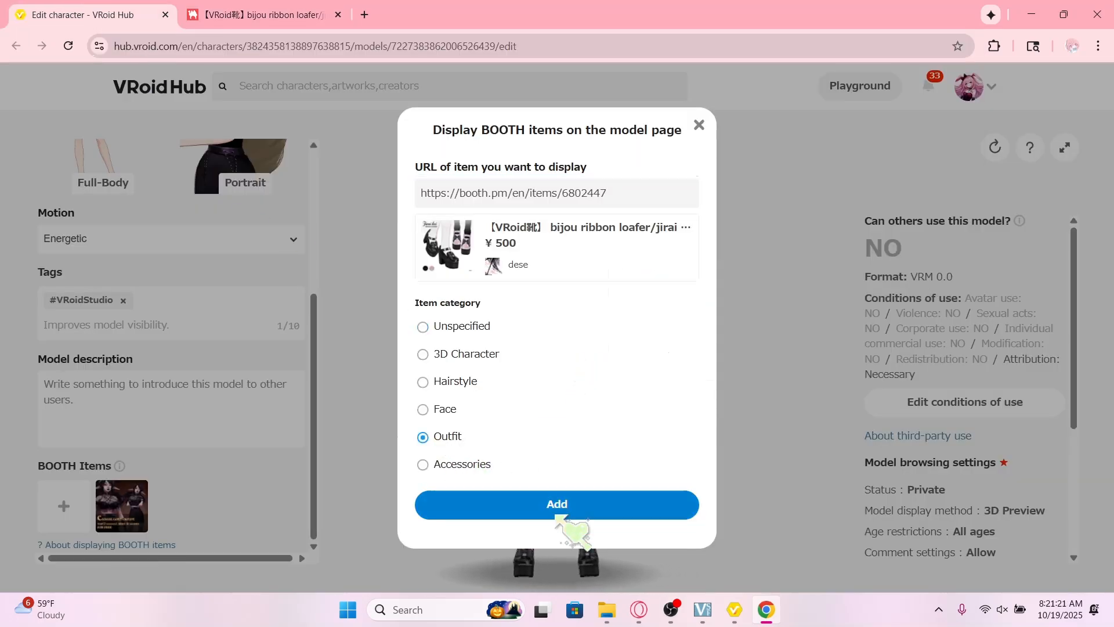
pyautogui.click(553, 508)
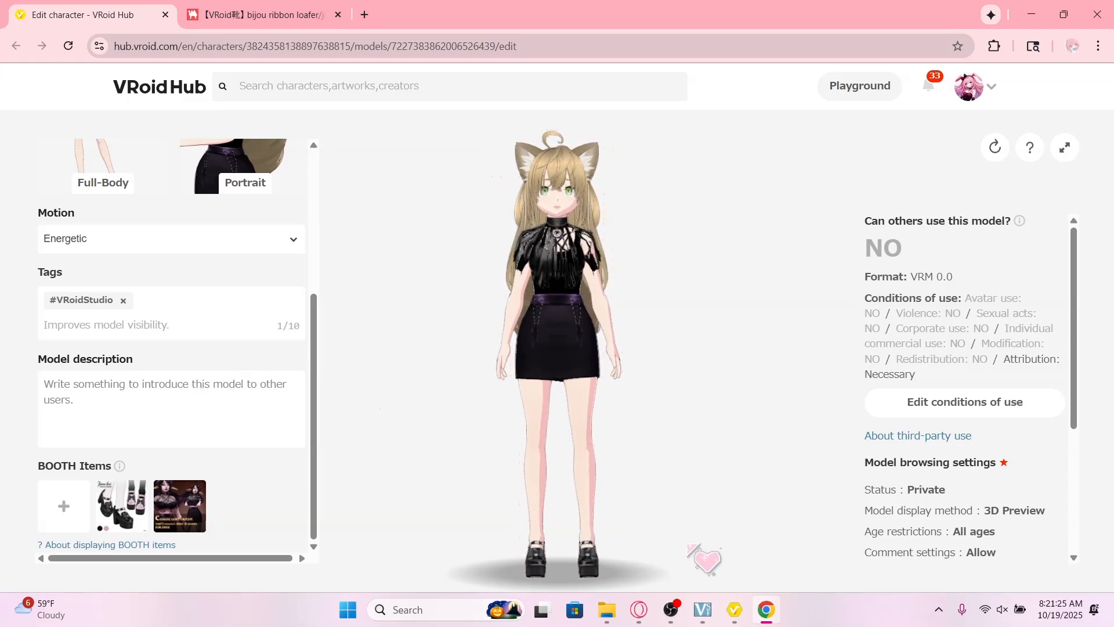
# Switch to VRoid Studio and create a new custom face paint item for the character's face
pyautogui.click(737, 612)
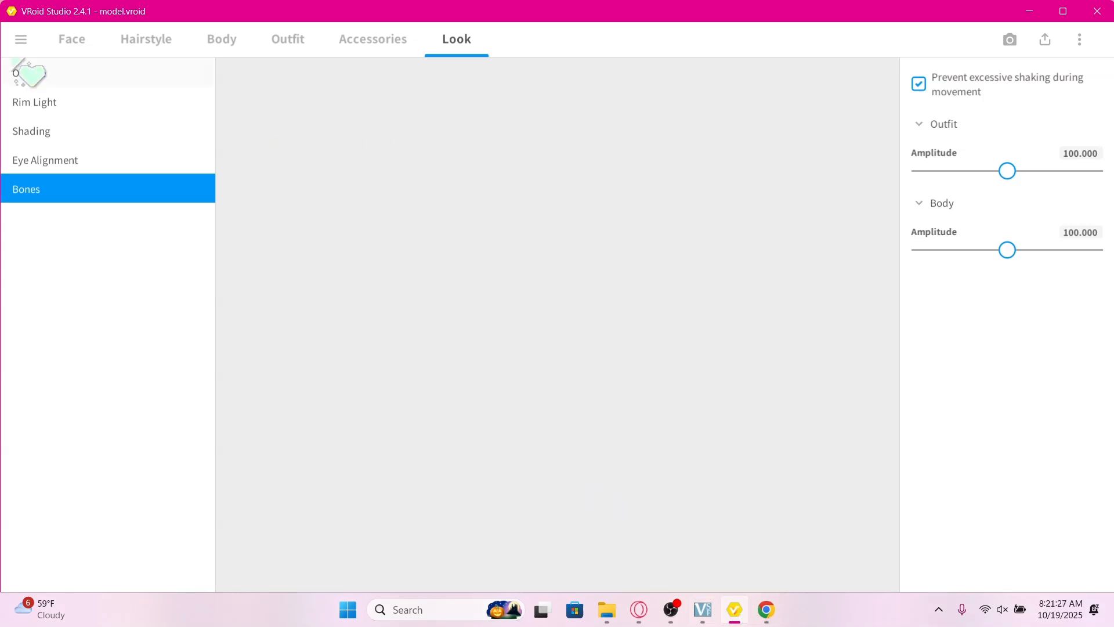
pyautogui.click(72, 39)
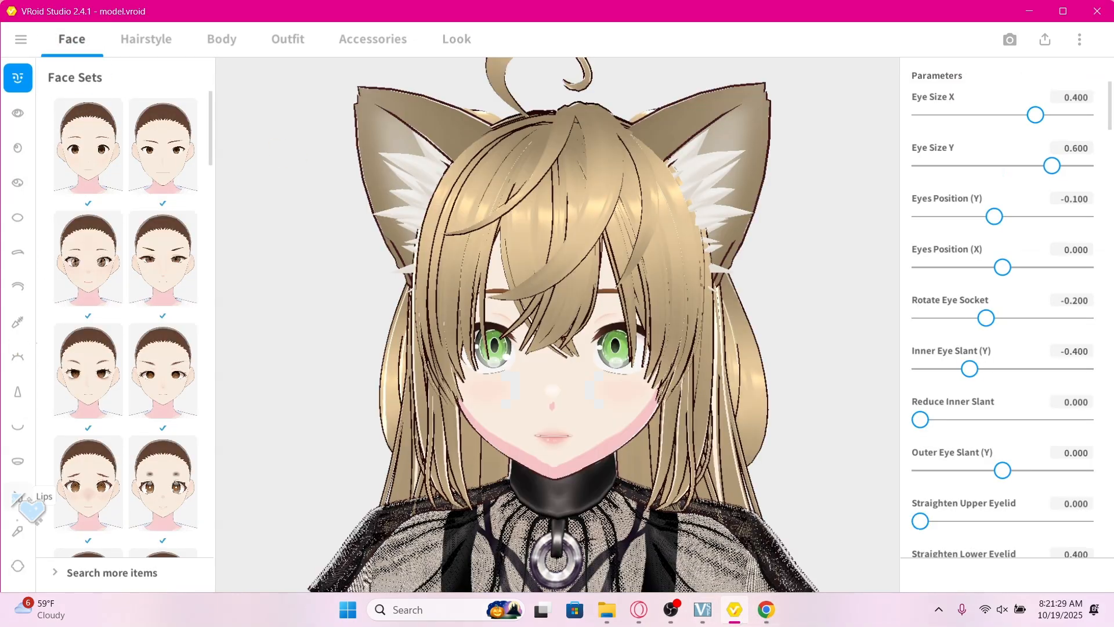
pyautogui.scroll(-2, 20, 512)
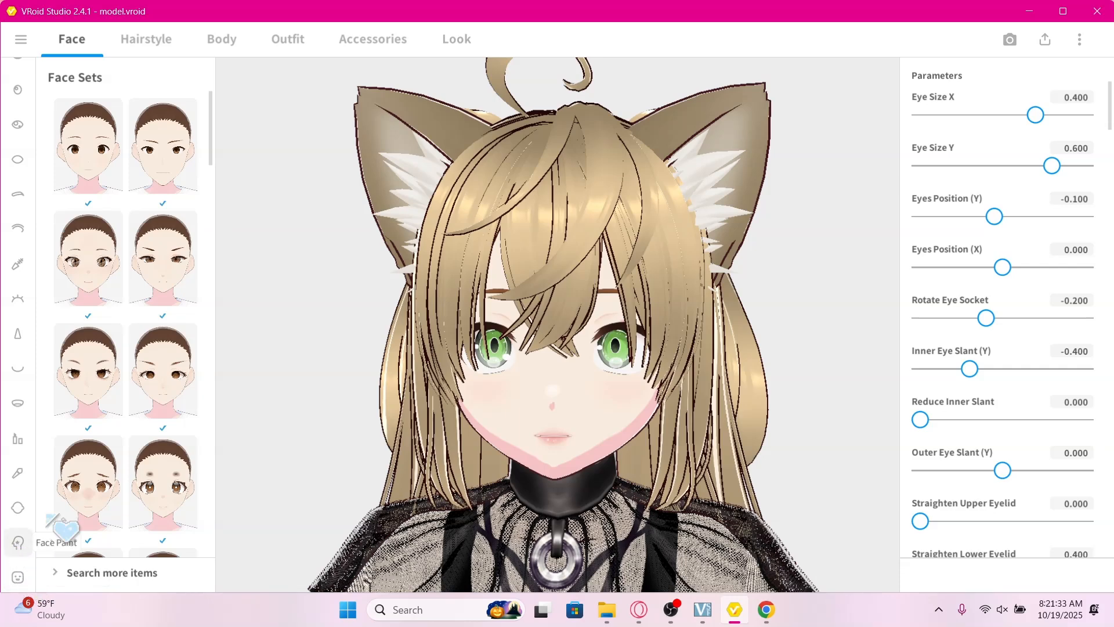
pyautogui.click(17, 542)
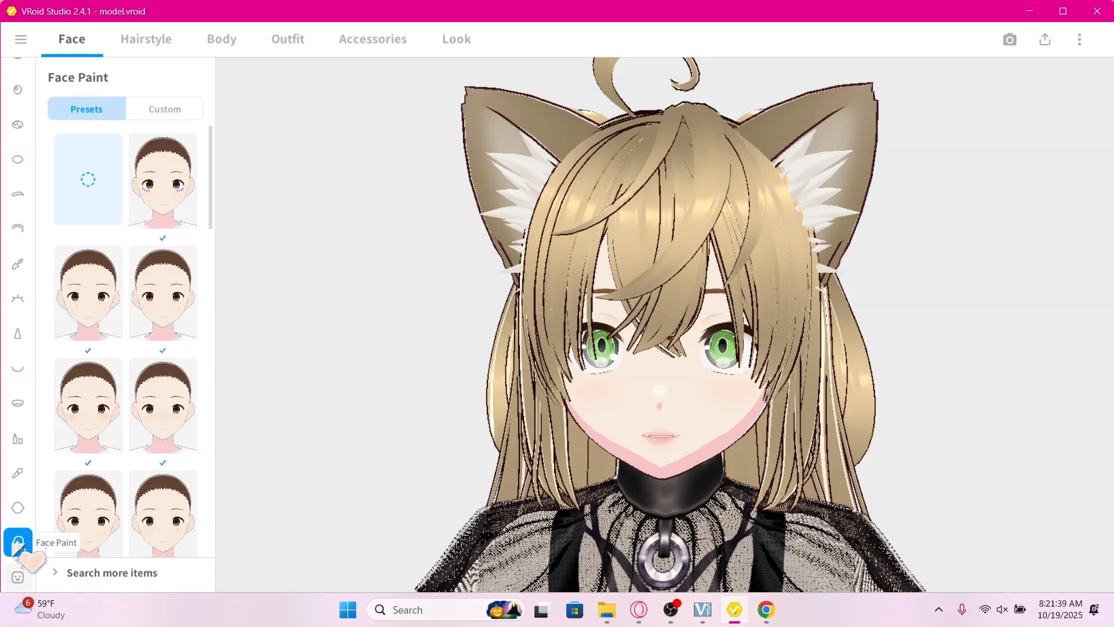
pyautogui.click(180, 109)
pyautogui.click(110, 216)
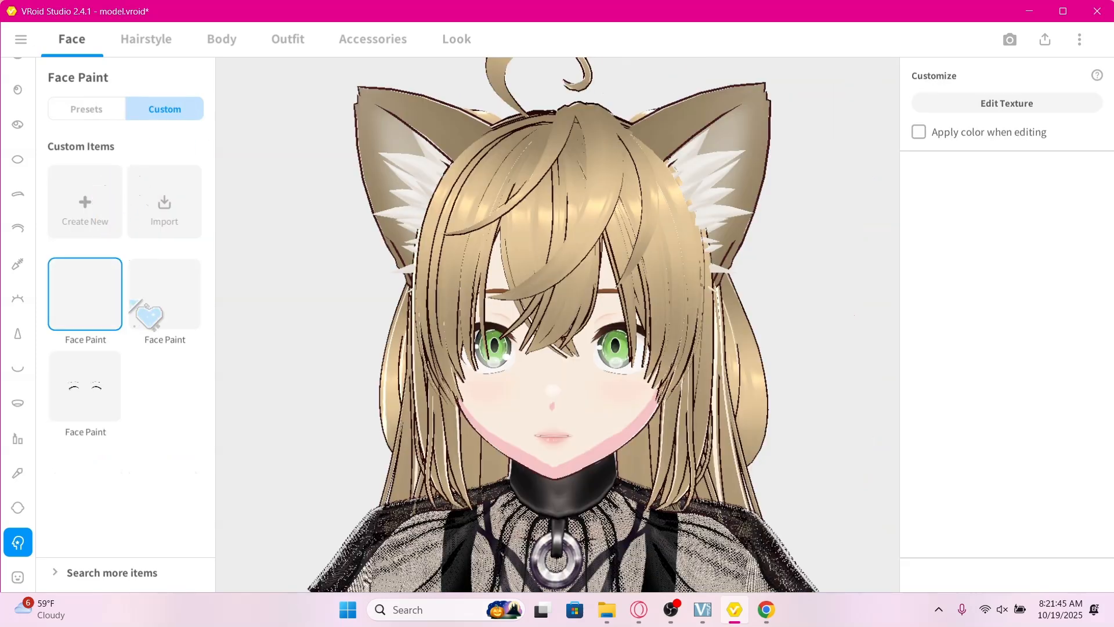
# Open the new custom face paint's texture in the Texture Editor
pyautogui.rightClick(110, 308)
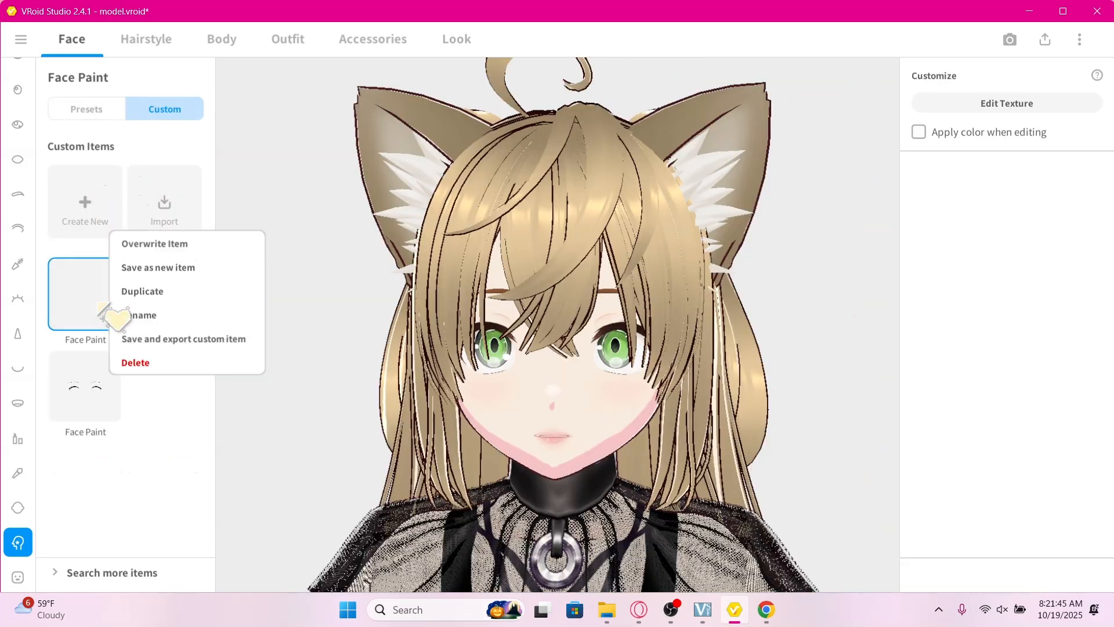
pyautogui.click(962, 106)
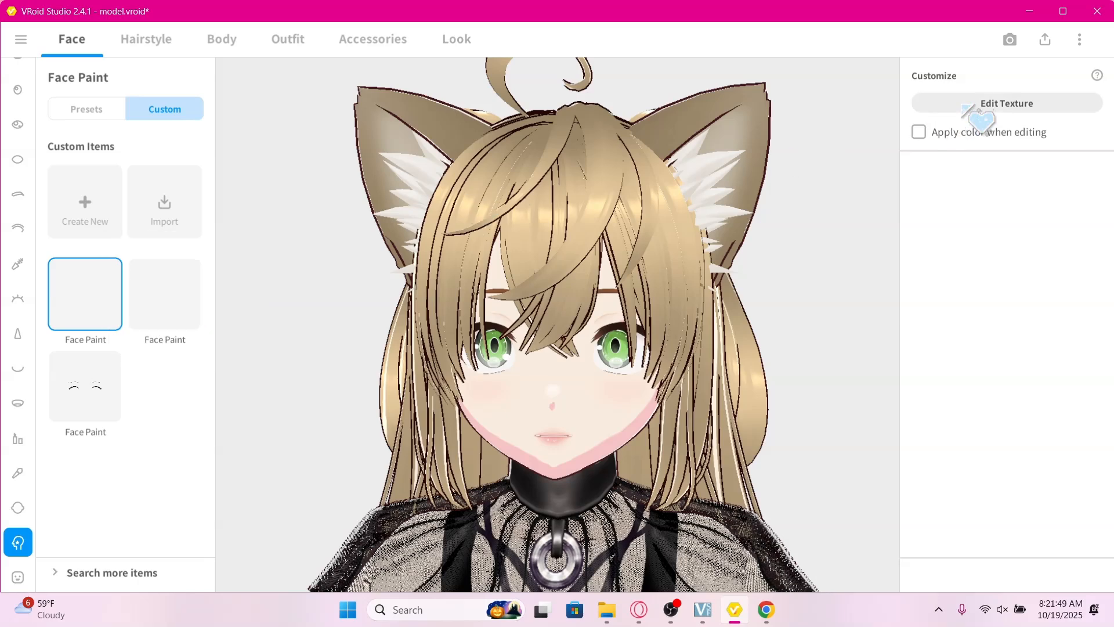
pyautogui.click(1038, 106)
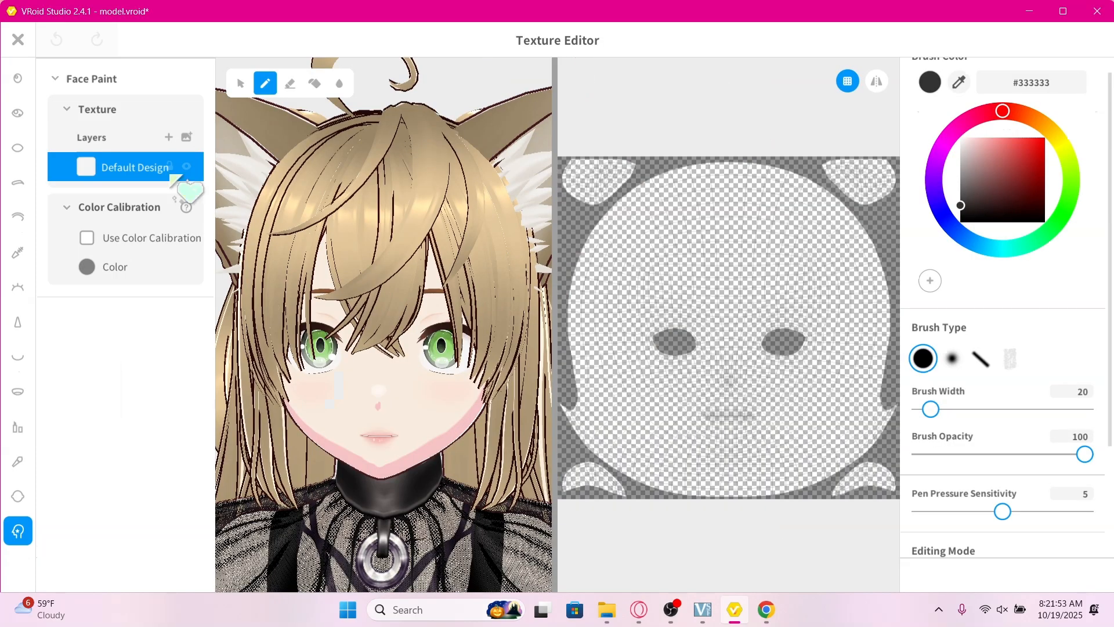
# Import the blush image Untitled356_2025 from Documents > VTube > 3D > Clothes into the Default Design face paint layer
pyautogui.rightClick(148, 172)
pyautogui.click(215, 146)
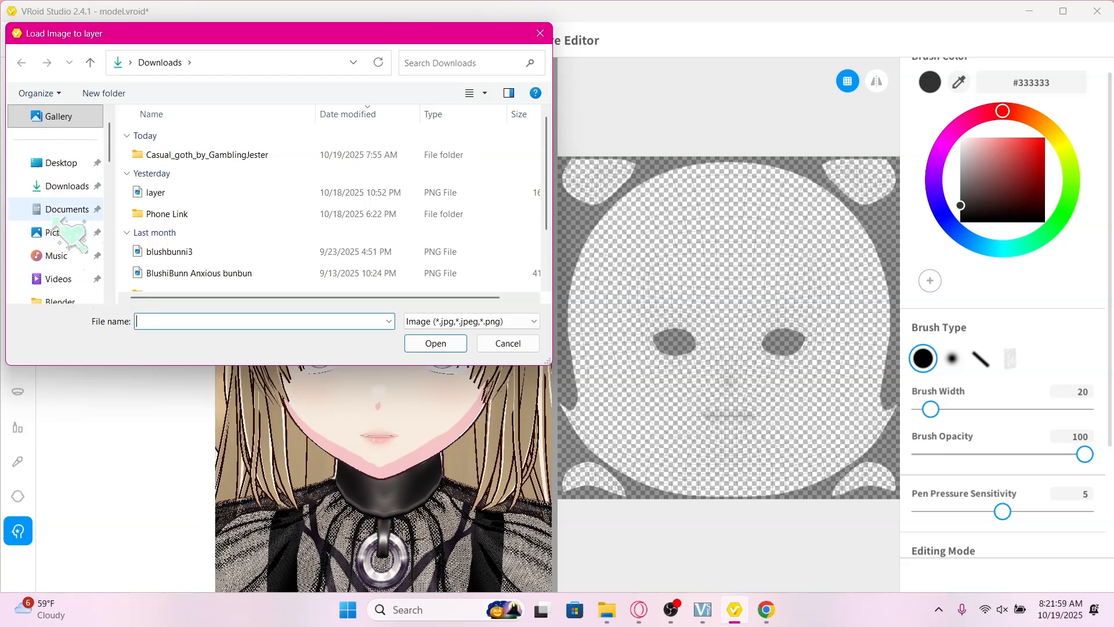
pyautogui.click(58, 214)
pyautogui.doubleClick(240, 223)
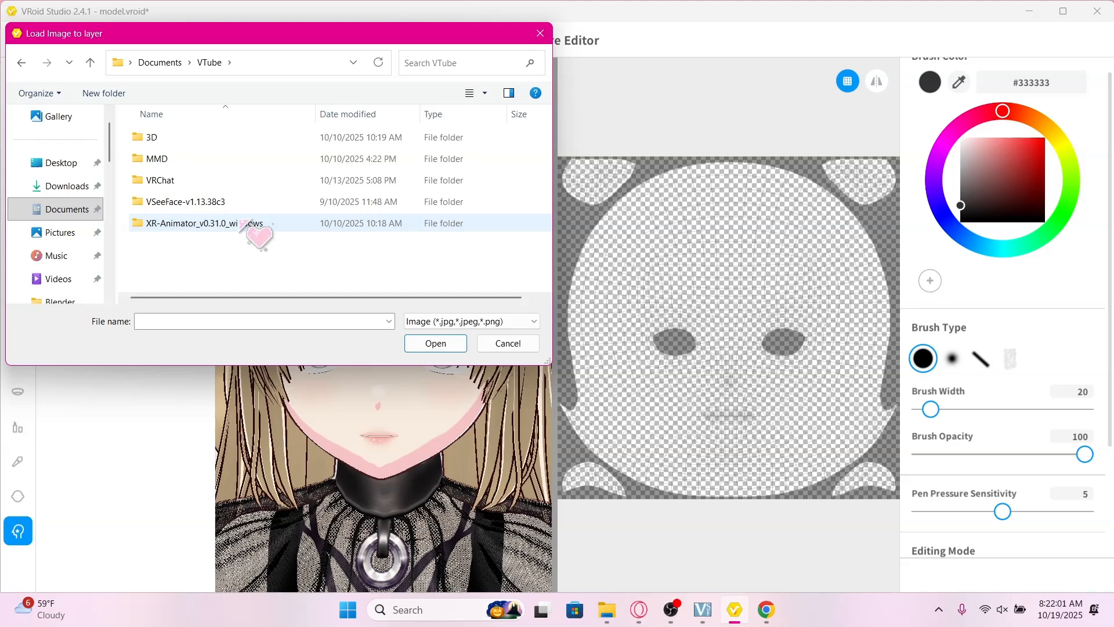
pyautogui.doubleClick(223, 139)
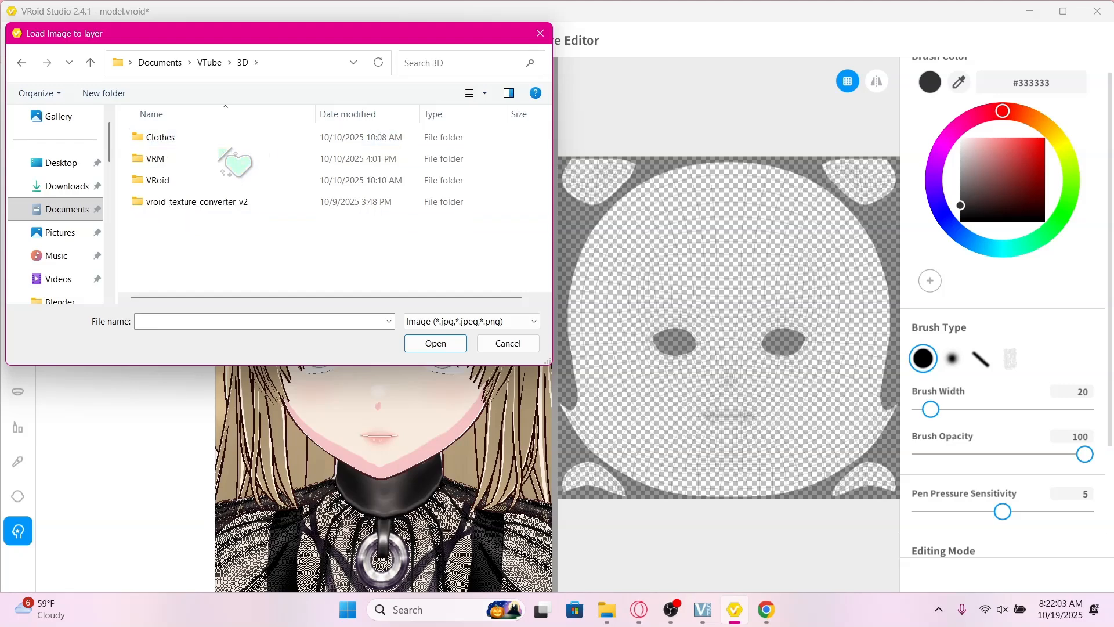
pyautogui.click(220, 139)
pyautogui.doubleClick(221, 142)
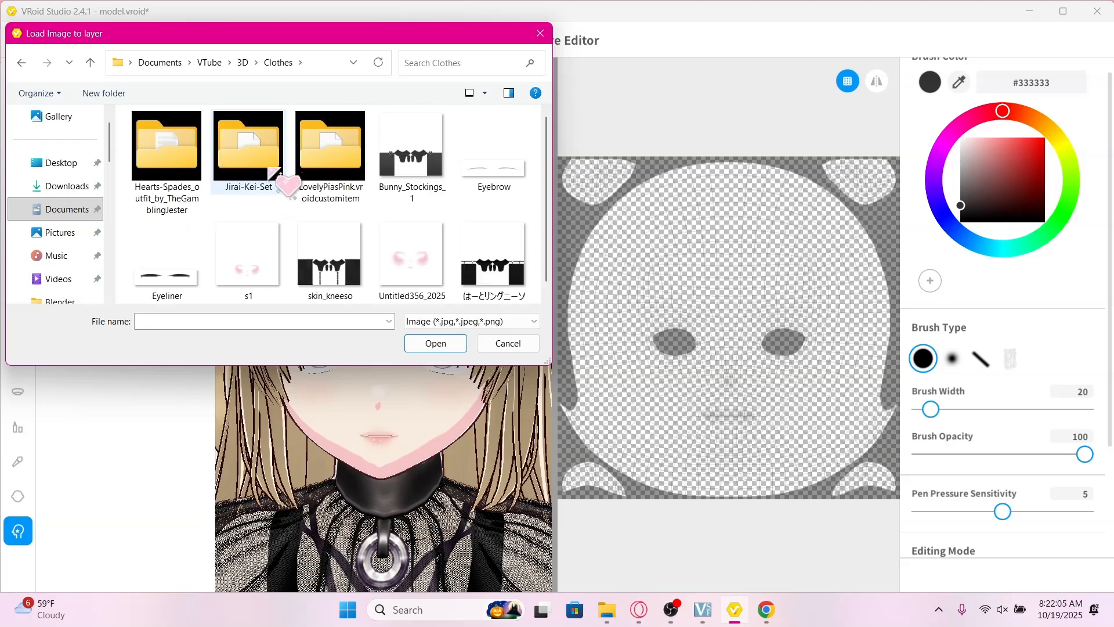
pyautogui.doubleClick(410, 255)
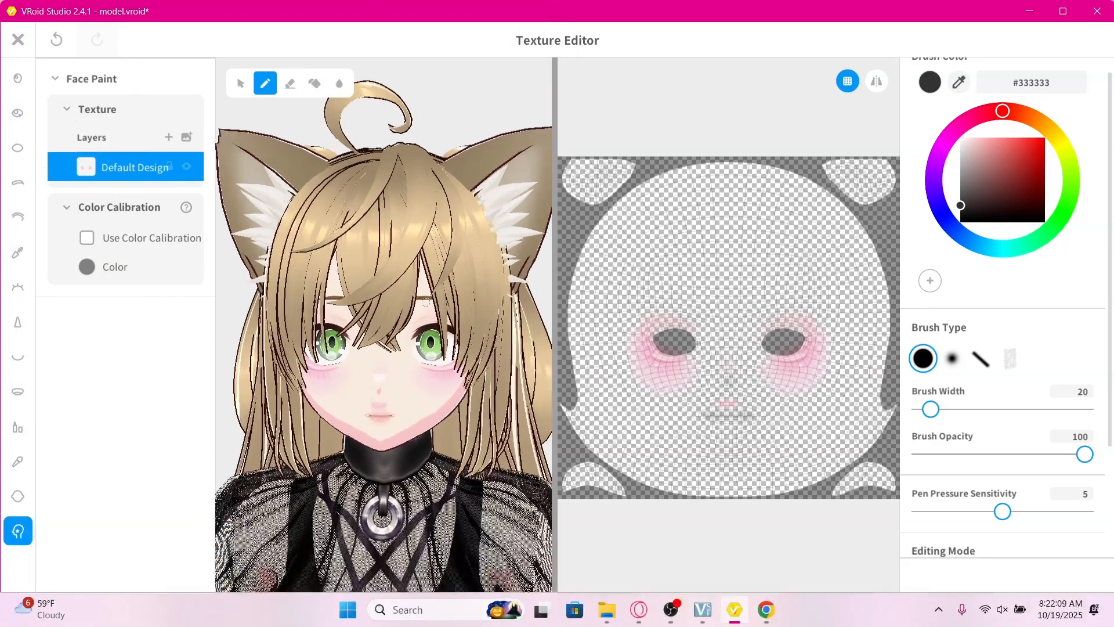
# Hide the Default Design layer, add a new face paint layer and import the s1 image into it
pyautogui.click(186, 167)
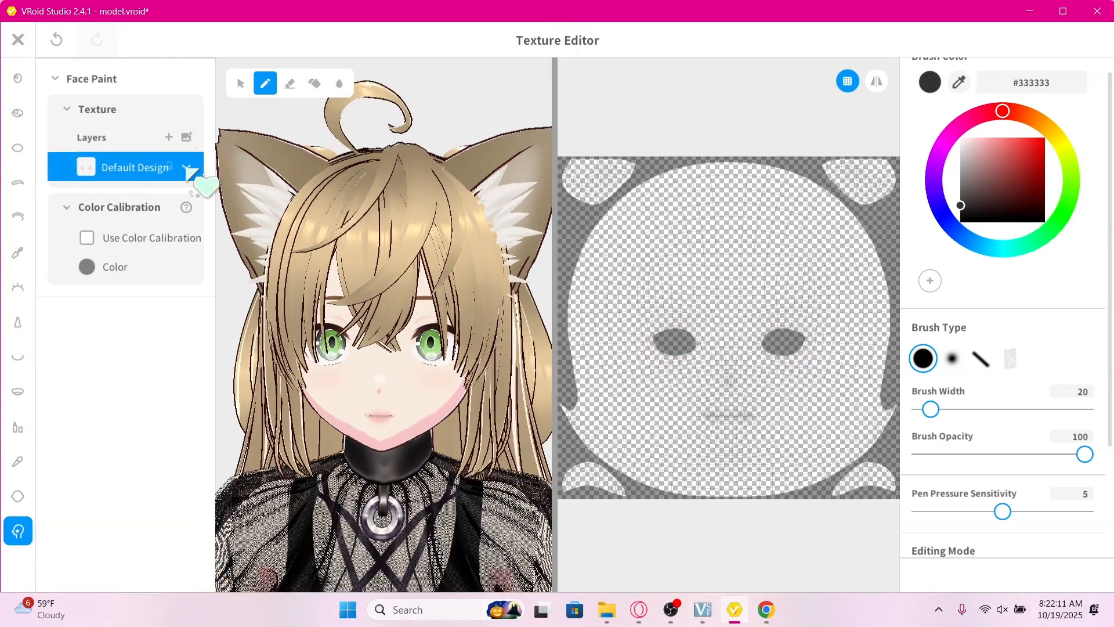
pyautogui.click(170, 140)
pyautogui.rightClick(142, 169)
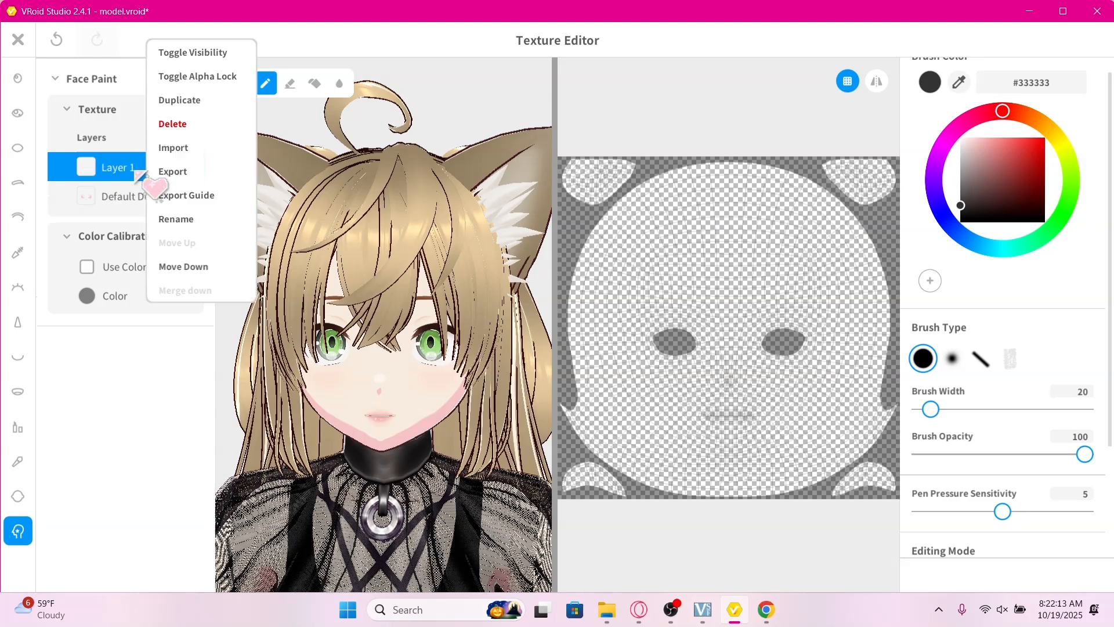
pyautogui.click(195, 155)
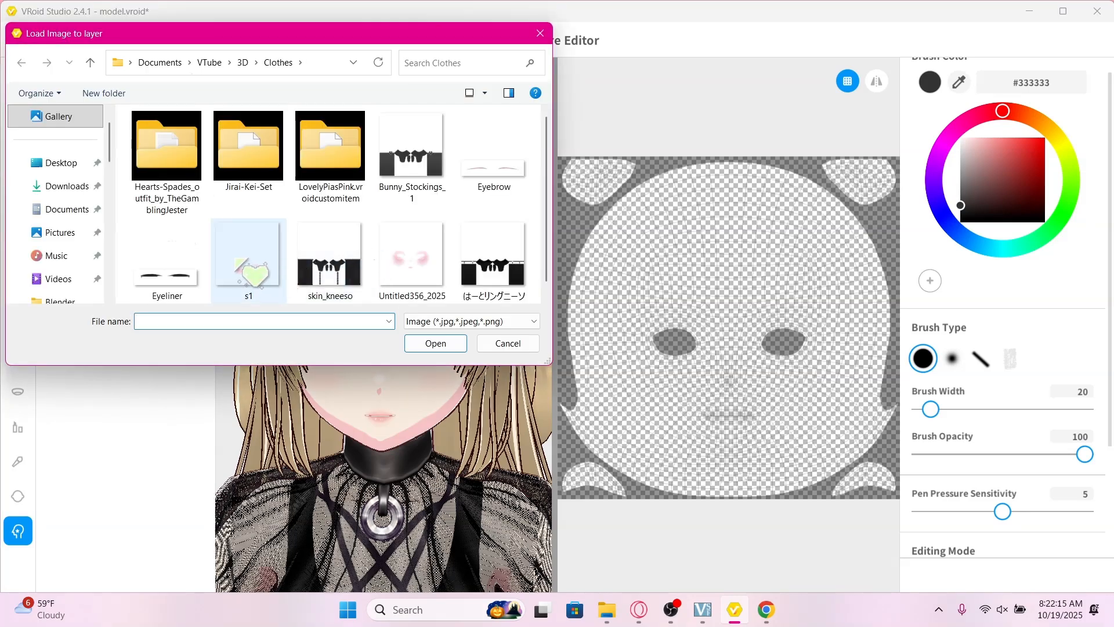
pyautogui.doubleClick(244, 270)
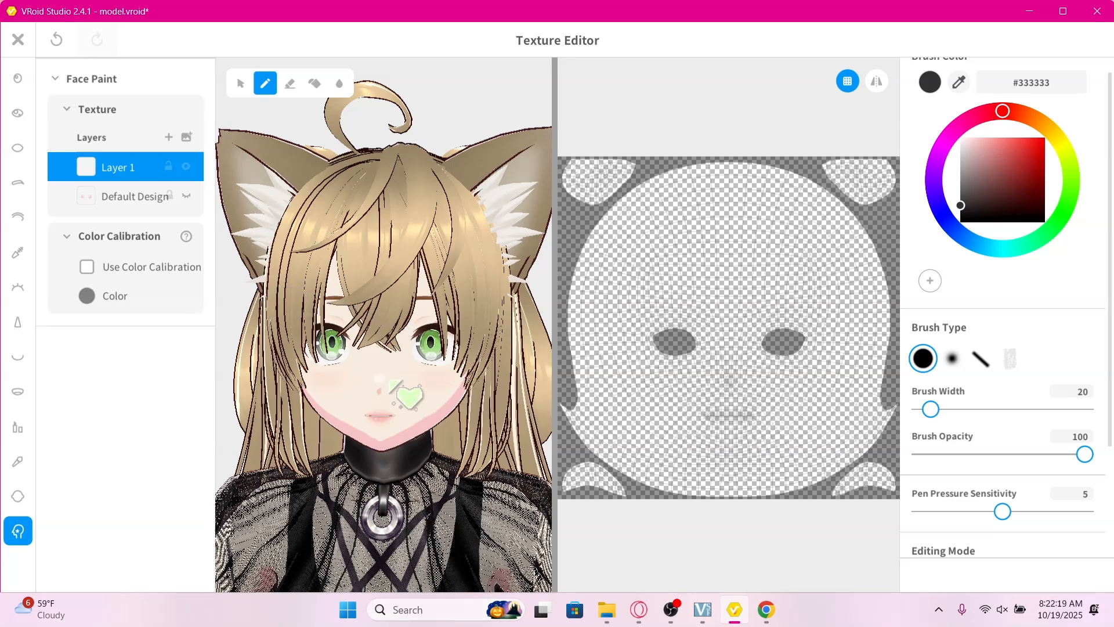
# Add another face paint layer and export its guide as a PNG image named guide in the Clothes folder
pyautogui.click(184, 167)
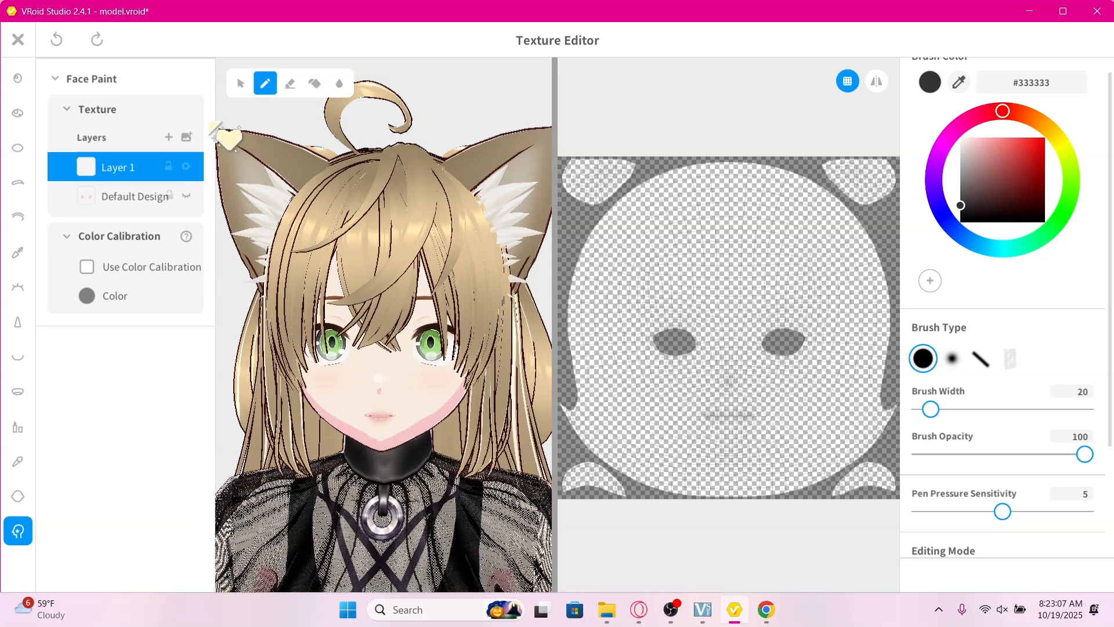
pyautogui.click(169, 137)
pyautogui.rightClick(137, 166)
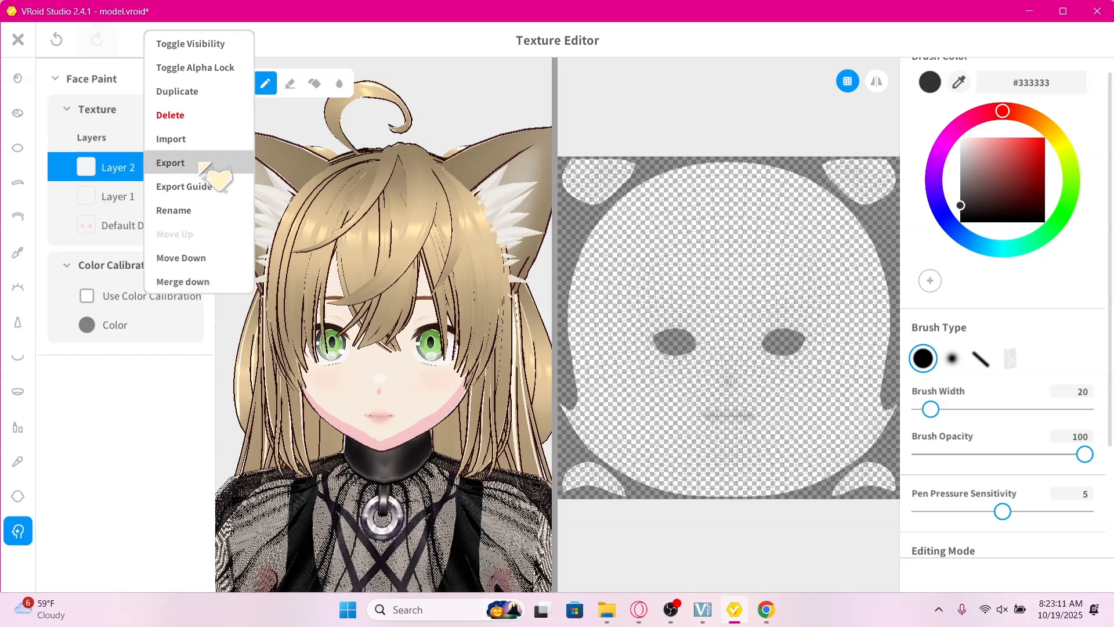
pyautogui.click(225, 185)
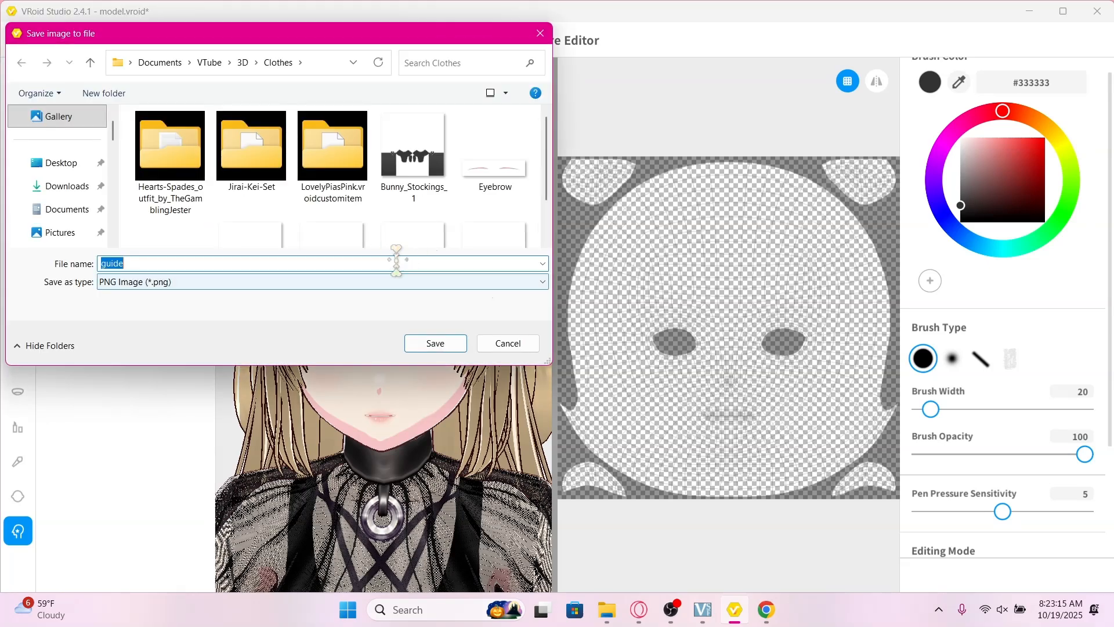
pyautogui.click(456, 344)
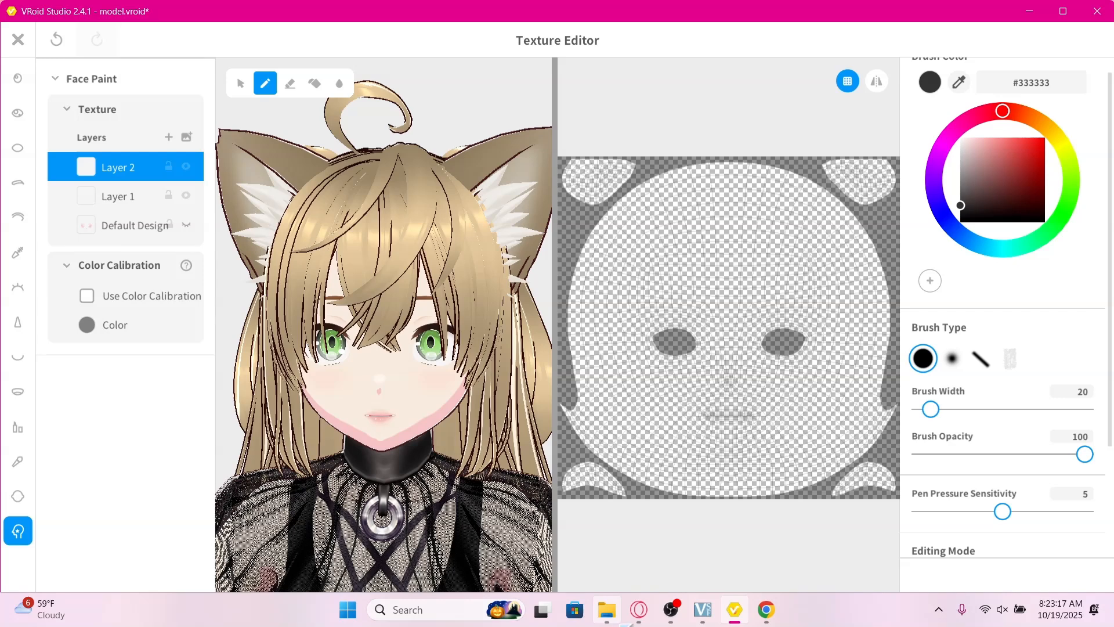
# Switch to File Explorer and open the Documents > VTube > 3D > Clothes folder
pyautogui.click(607, 609)
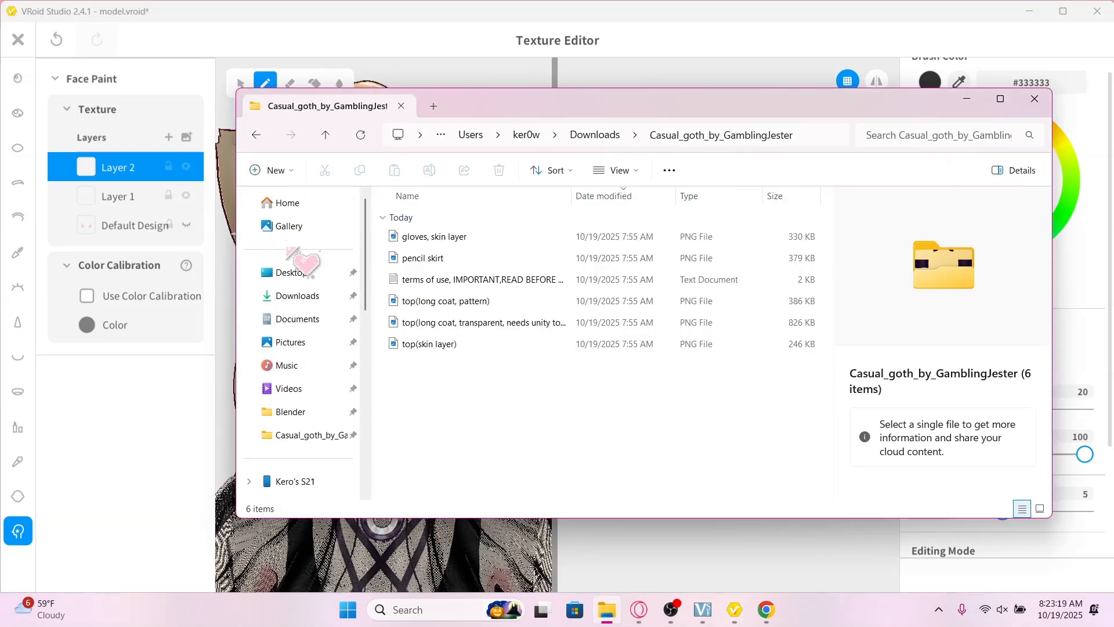
pyautogui.click(296, 293)
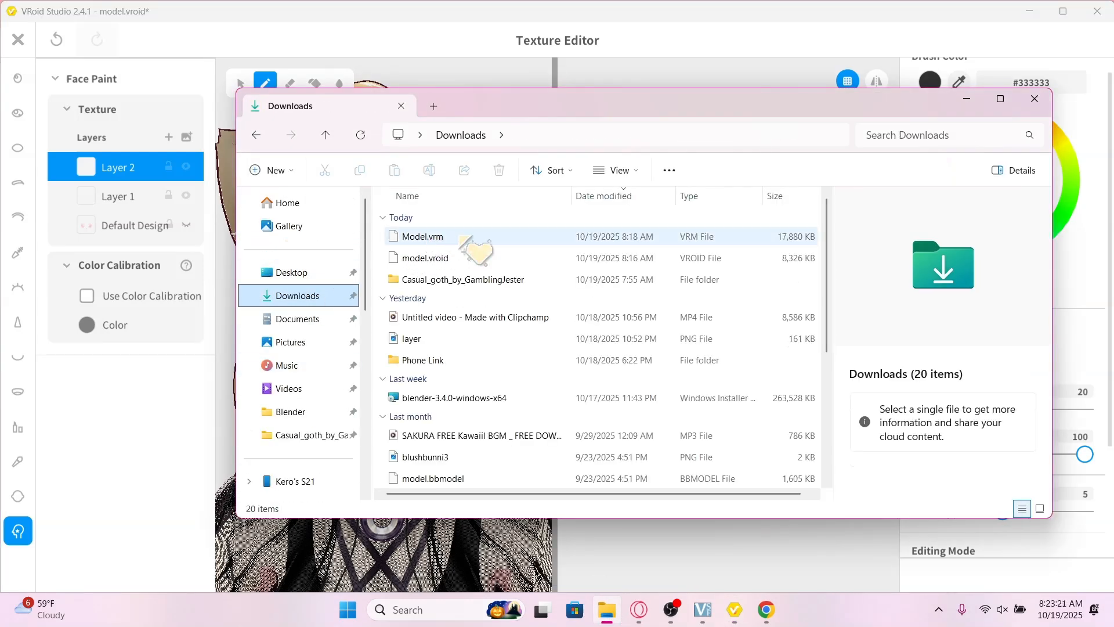
pyautogui.click(256, 134)
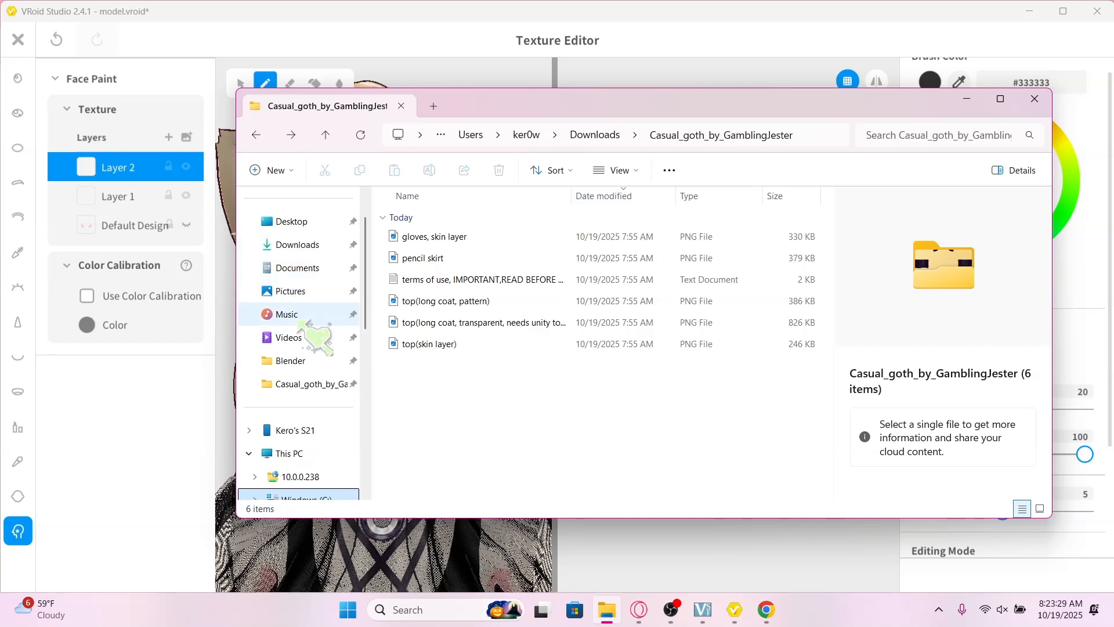
pyautogui.click(299, 268)
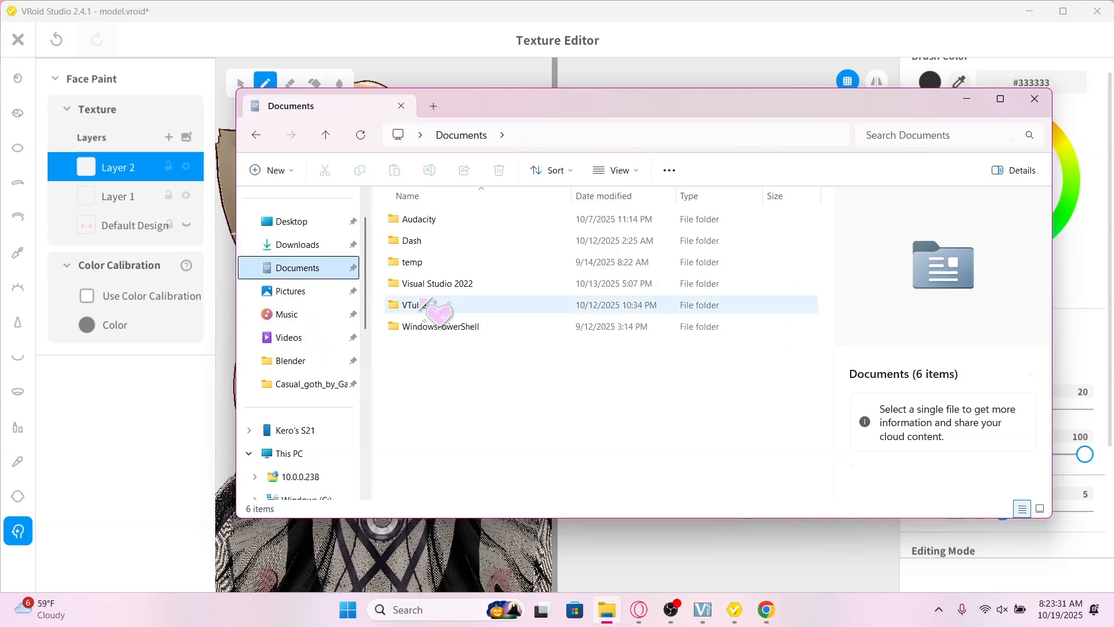
pyautogui.doubleClick(428, 306)
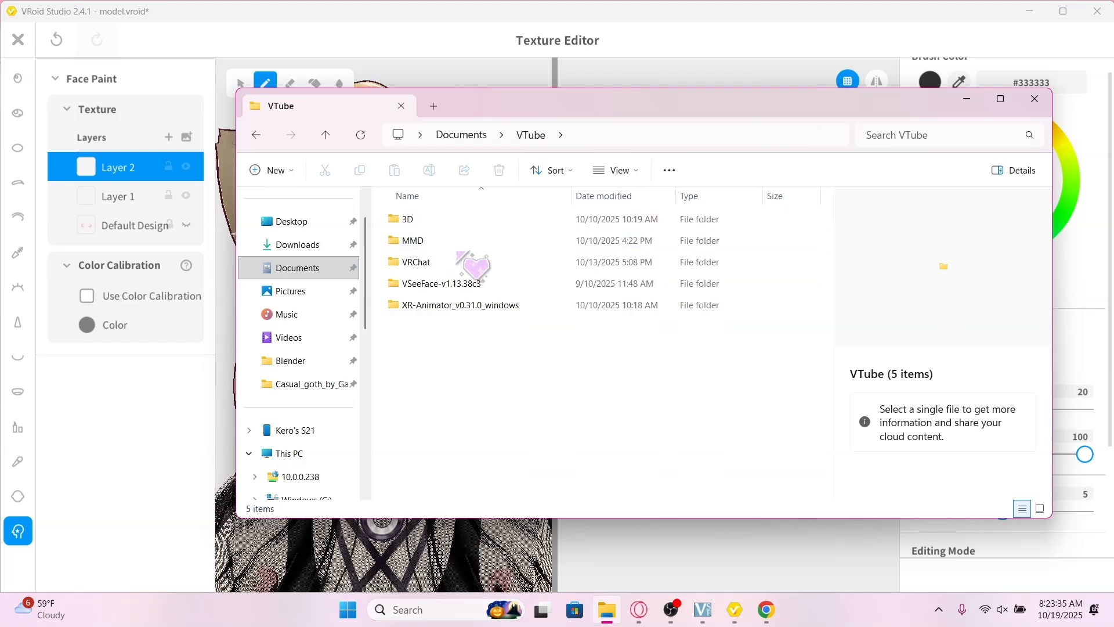
pyautogui.doubleClick(453, 220)
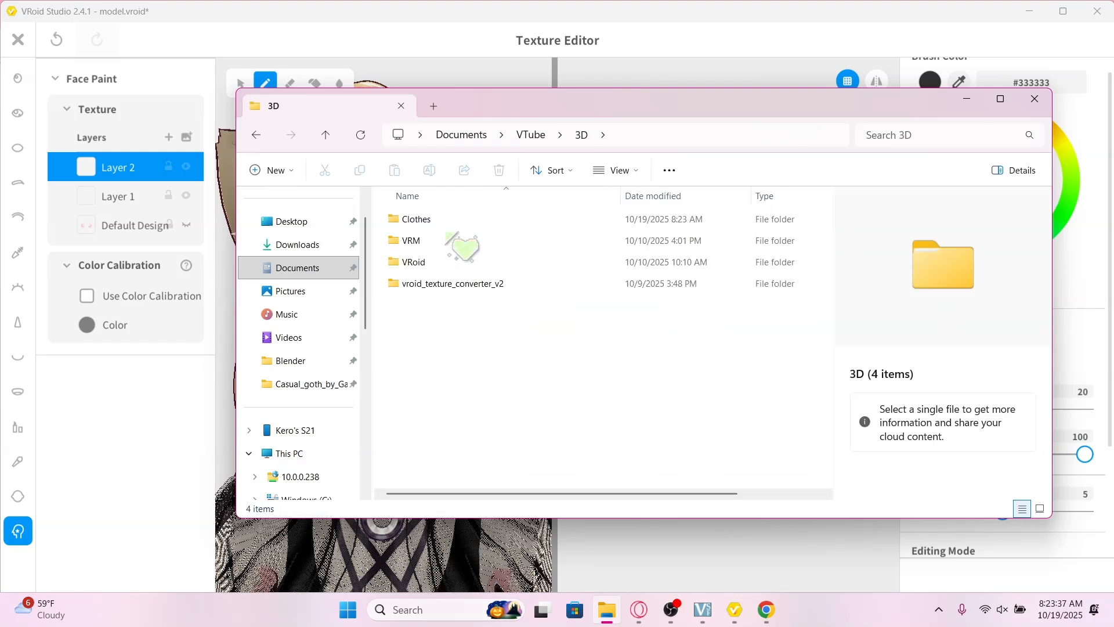
pyautogui.doubleClick(430, 219)
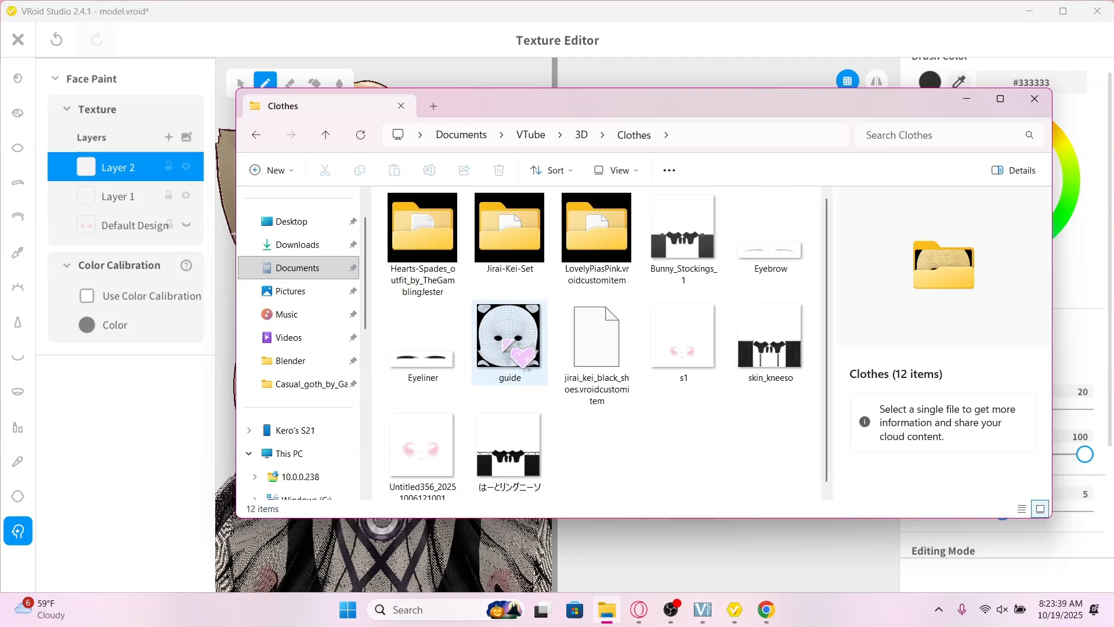
# View the exported guide image at full size, close the viewer and minimize the folder window
pyautogui.click(503, 344)
pyautogui.doubleClick(515, 366)
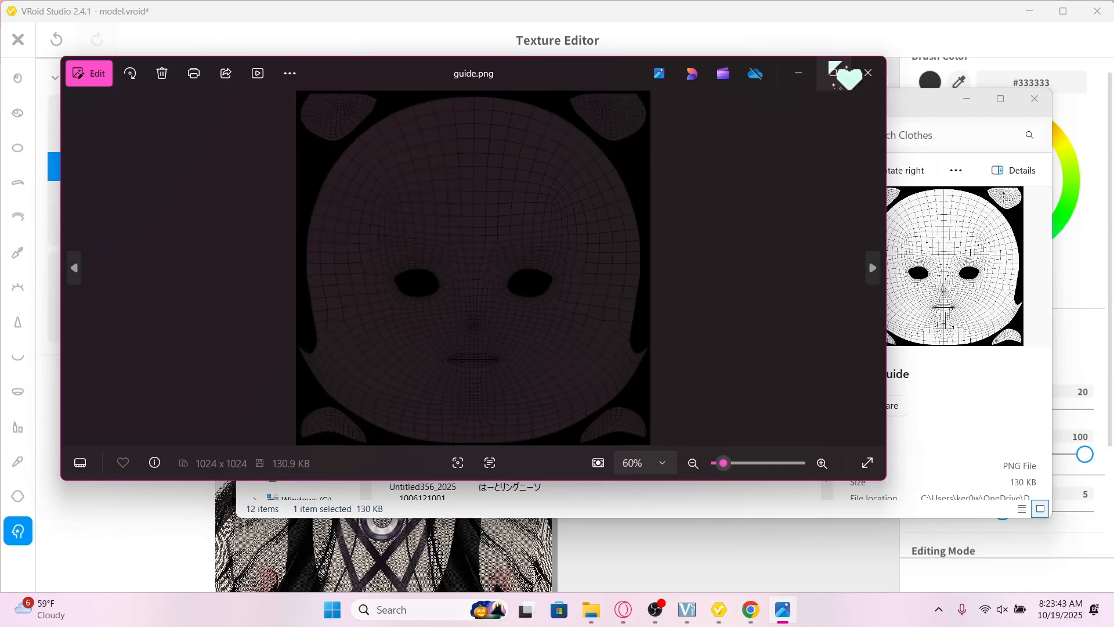
pyautogui.click(869, 72)
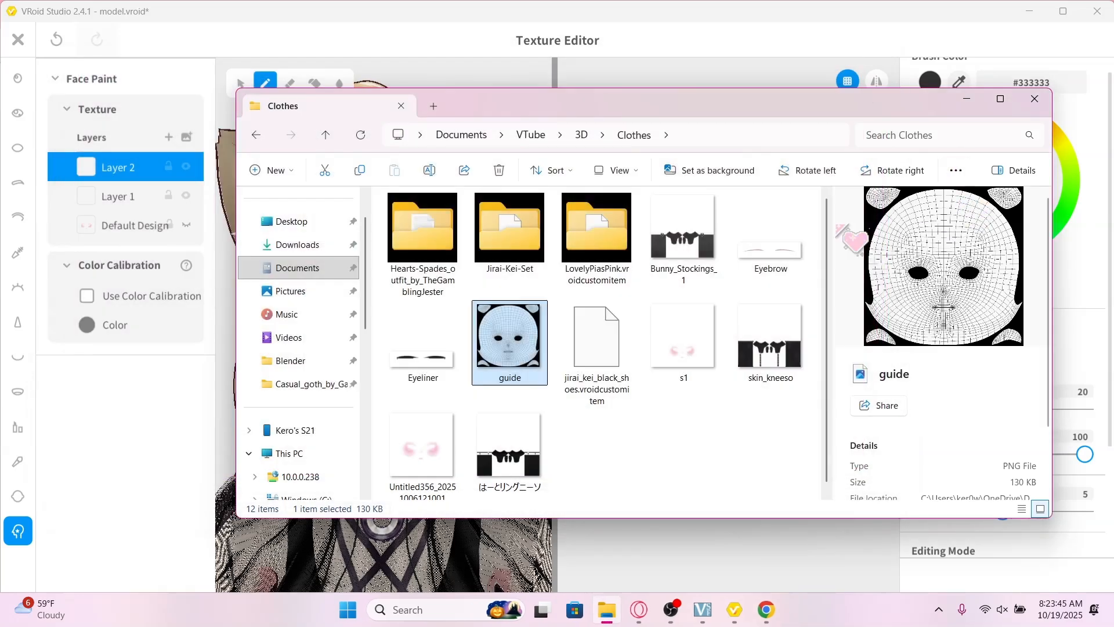
pyautogui.click(967, 100)
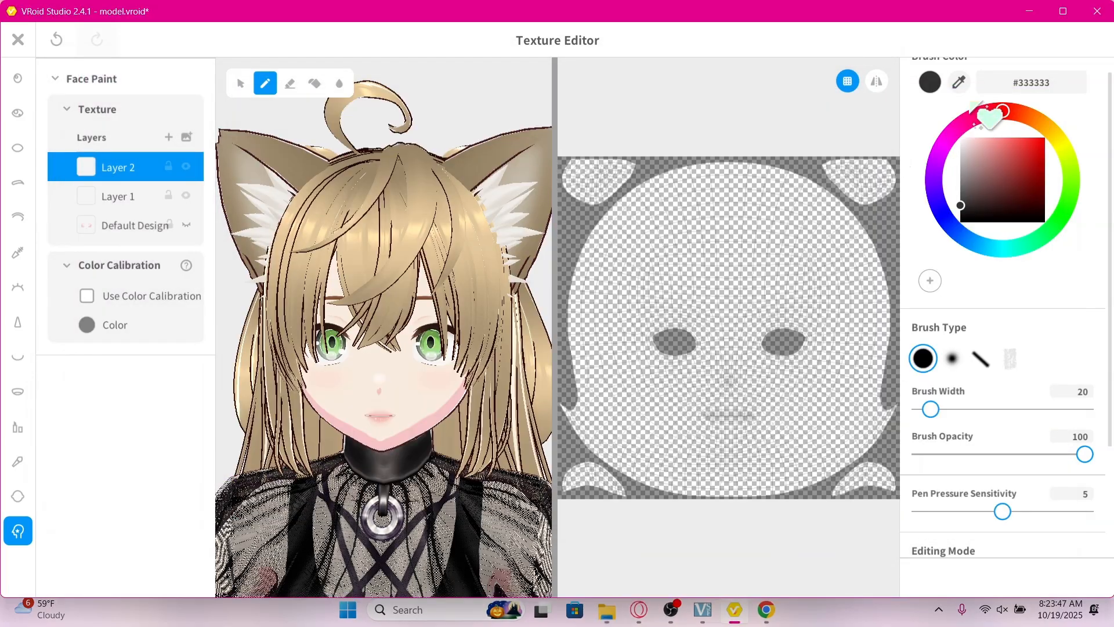
# Close the Texture Editor without saving the face paint as a custom item
pyautogui.click(18, 39)
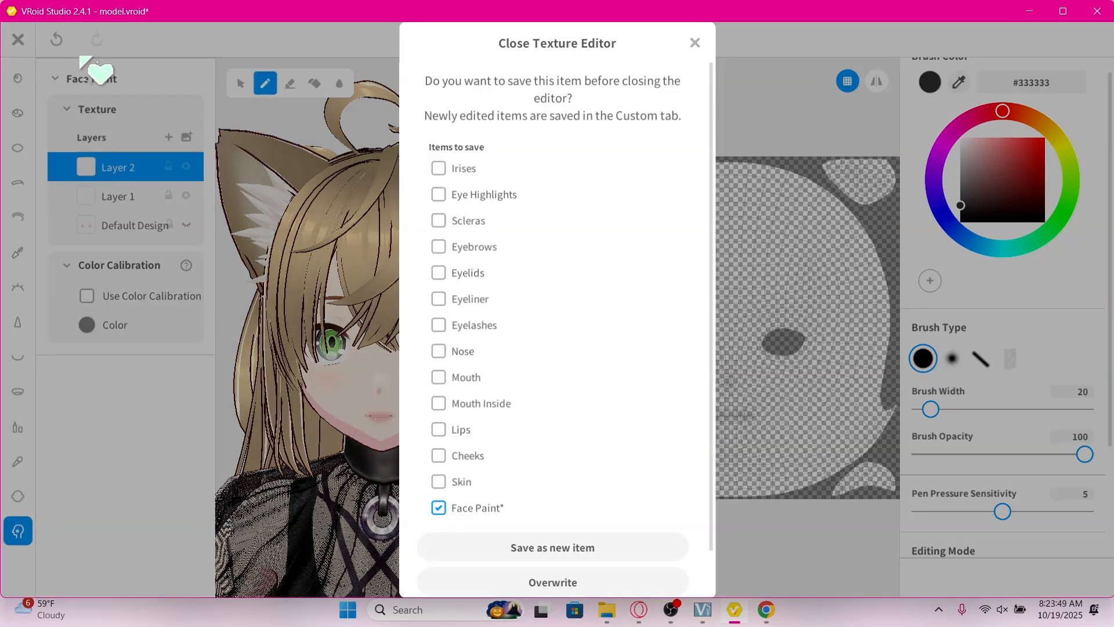
pyautogui.scroll(-1, 605, 553)
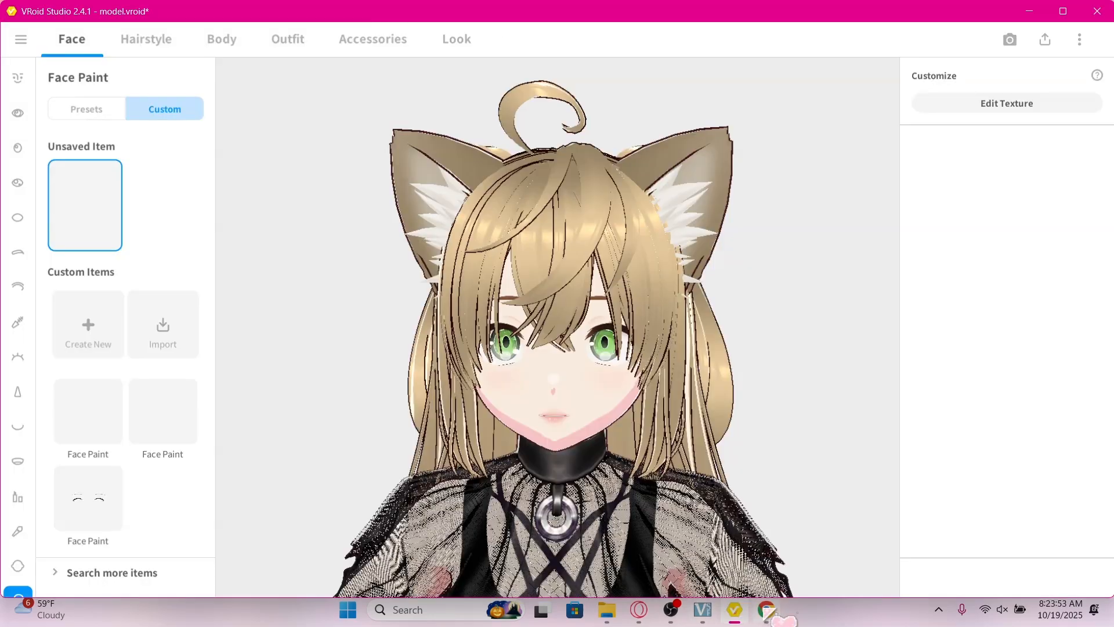
# Switch to the VRoid Hub character edit page in Chrome and save the model privately
pyautogui.click(774, 616)
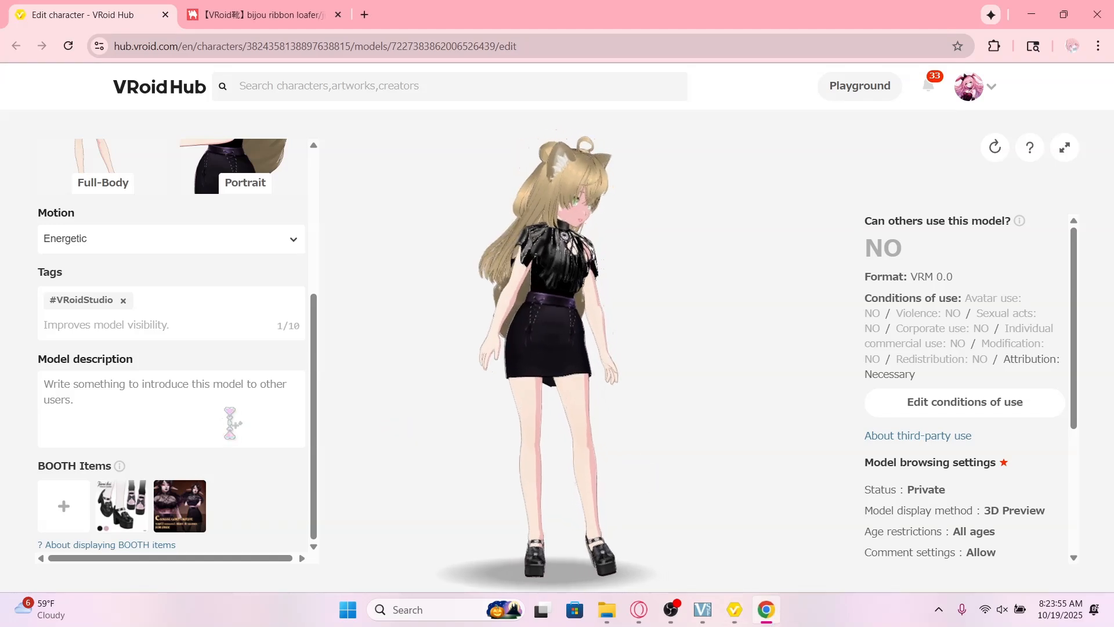
pyautogui.scroll(-1, 940, 448)
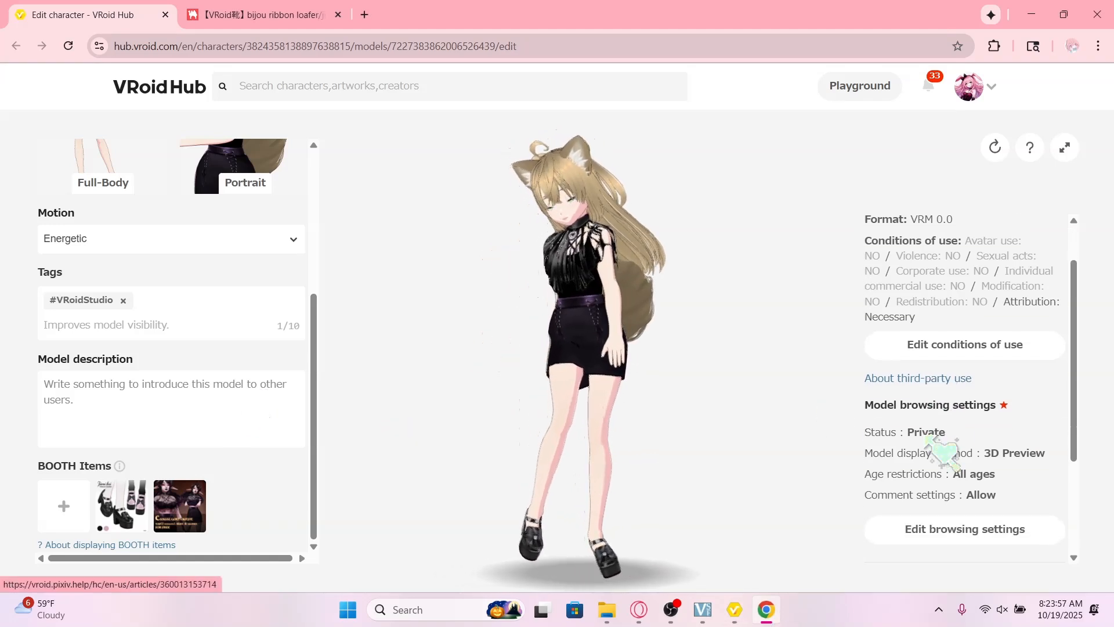
pyautogui.scroll(1, 965, 273)
pyautogui.scroll(-3, 911, 325)
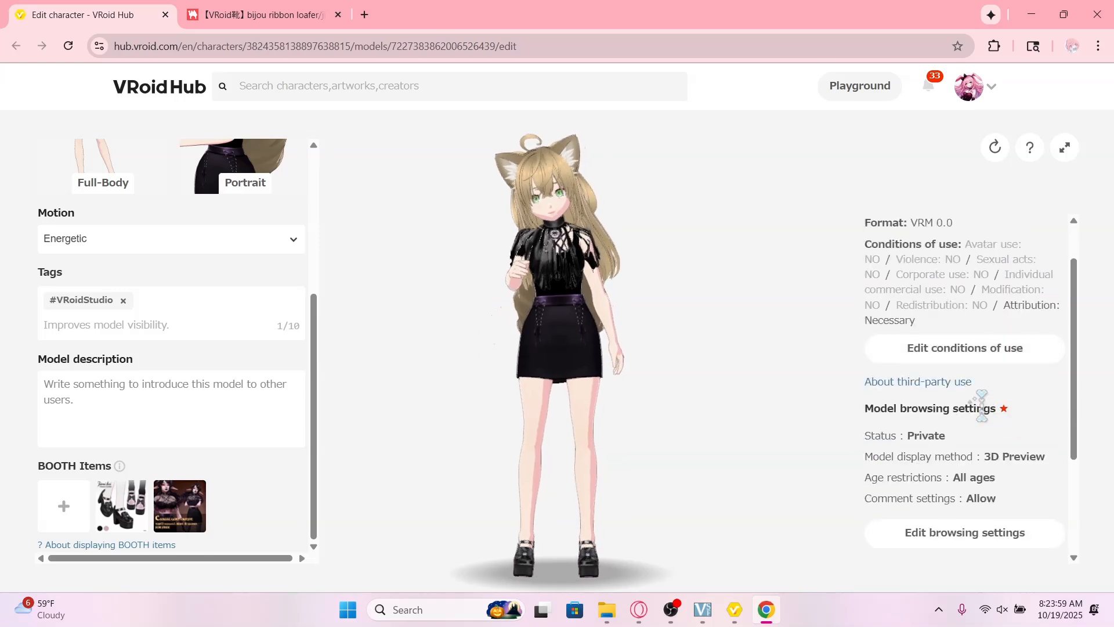
pyautogui.scroll(-1, 979, 355)
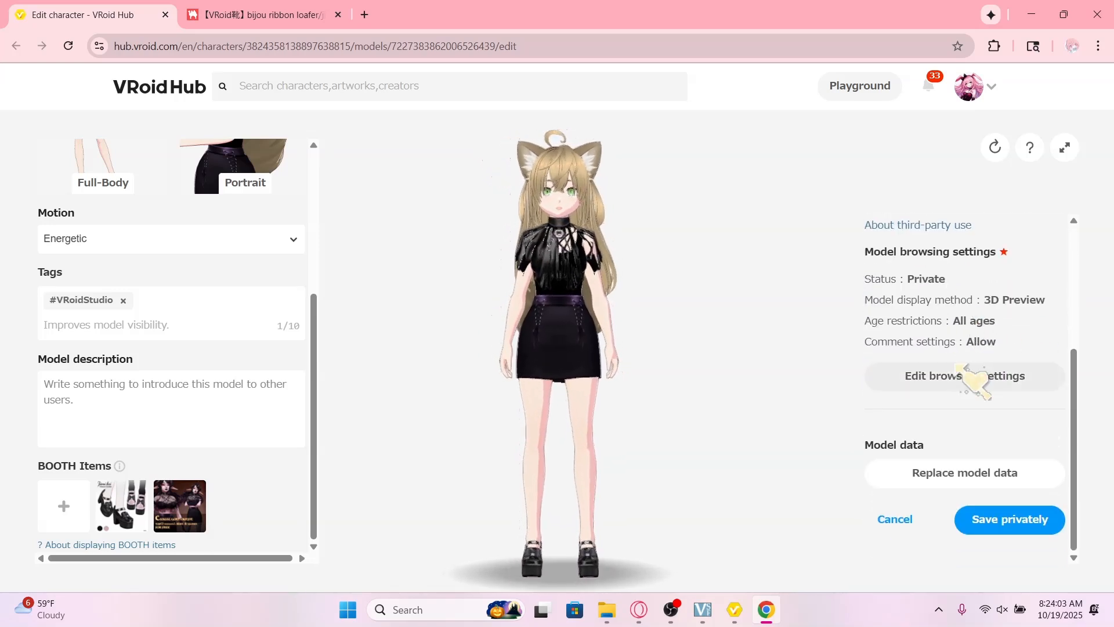
pyautogui.click(1031, 522)
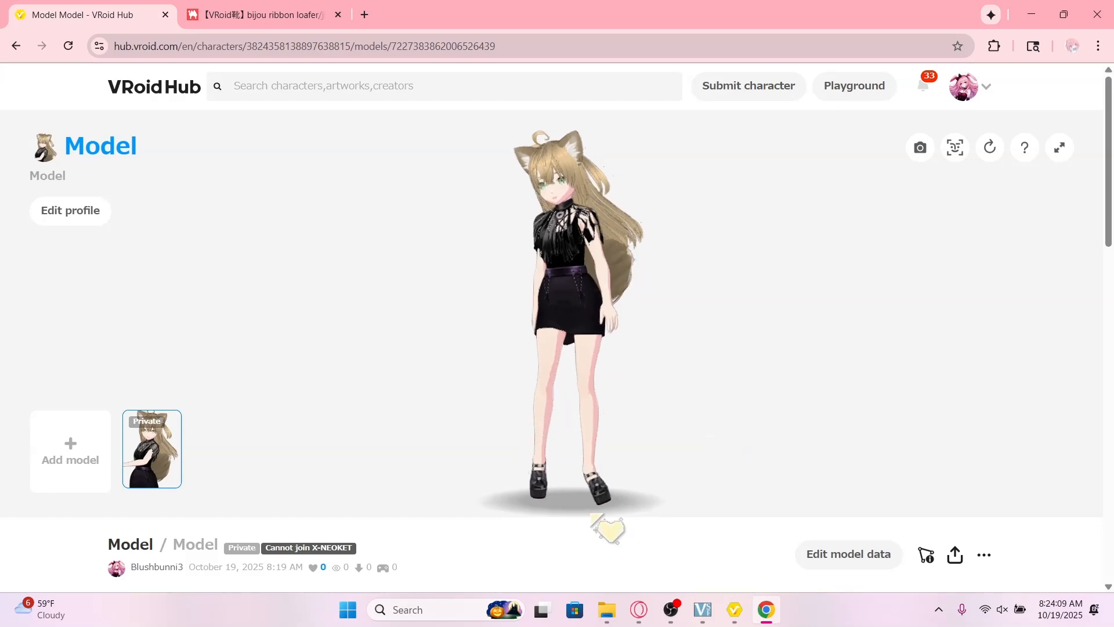
# Review the saved model's VRoid Hub page, including its description, credited BOOTH items and usage conditions
pyautogui.scroll(-2, 592, 515)
pyautogui.scroll(-1, 628, 487)
pyautogui.scroll(3, 692, 463)
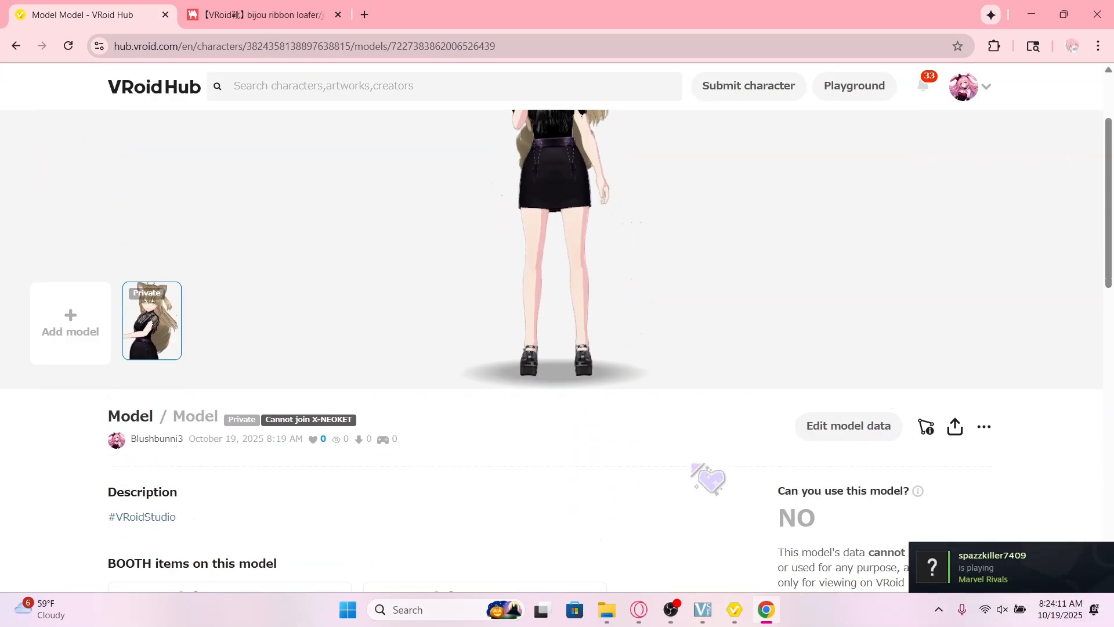
pyautogui.scroll(-3, 745, 499)
pyautogui.scroll(-3, 748, 504)
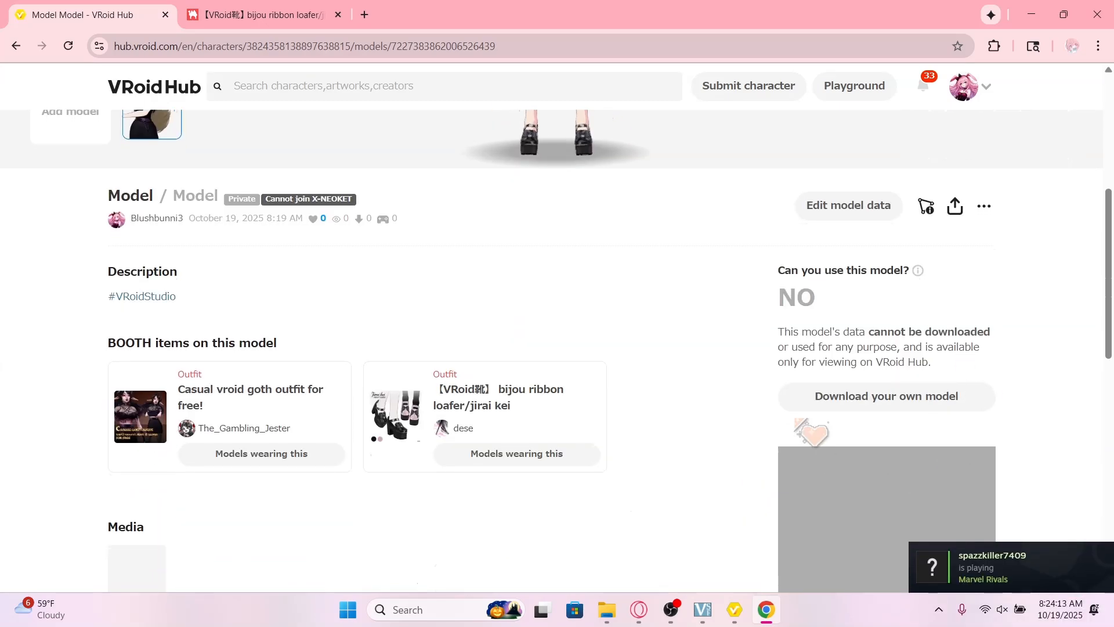
pyautogui.scroll(4, 711, 345)
pyautogui.scroll(2, 711, 345)
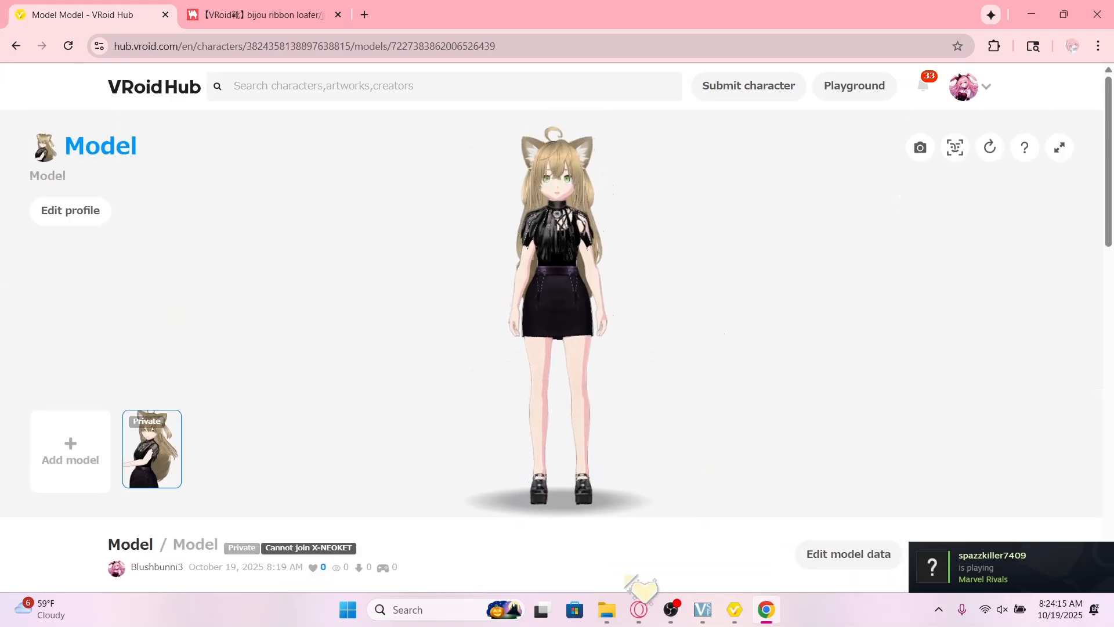
# Close VSeeFace and the Chrome browser along with its VRoid Hub and BOOTH tabs
pyautogui.click(701, 608)
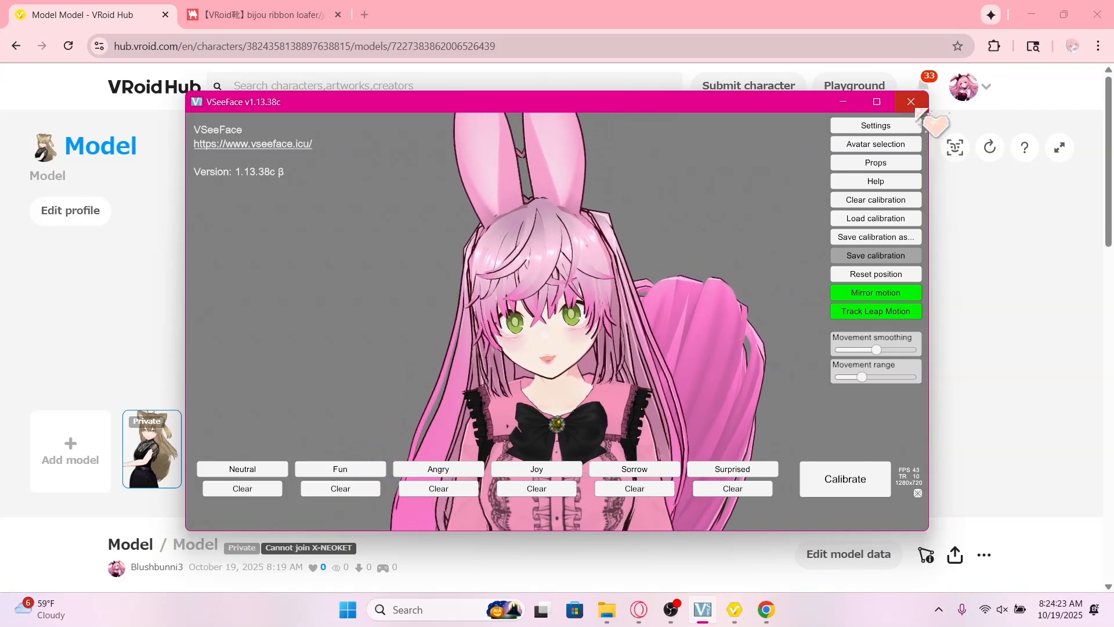
pyautogui.click(363, 16)
pyautogui.click(364, 15)
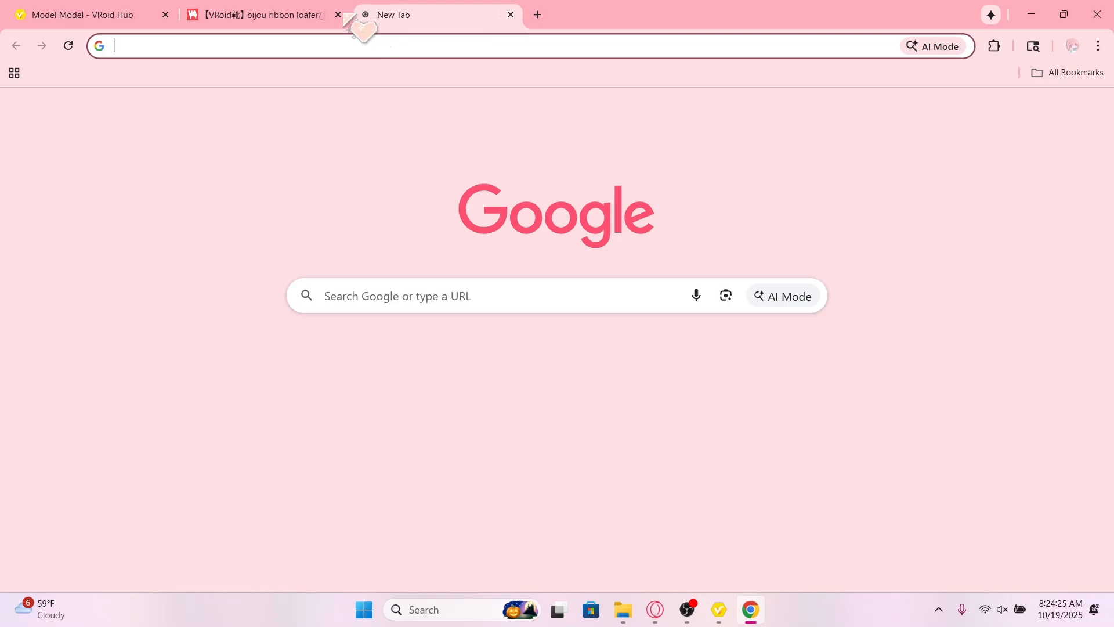
pyautogui.click(165, 14)
pyautogui.click(165, 15)
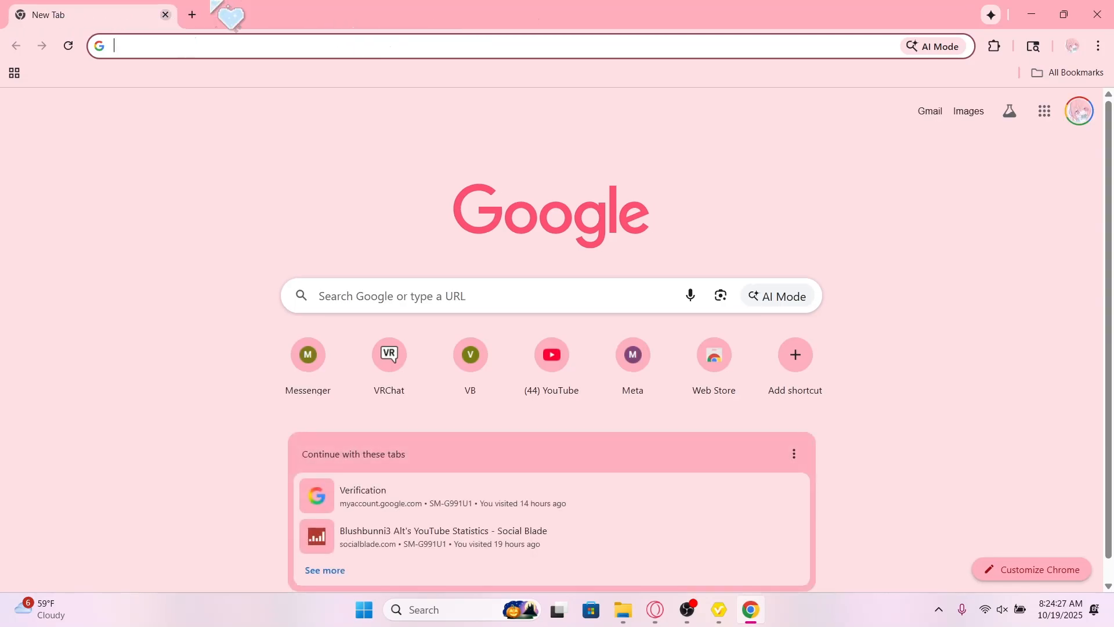
pyautogui.click(1098, 11)
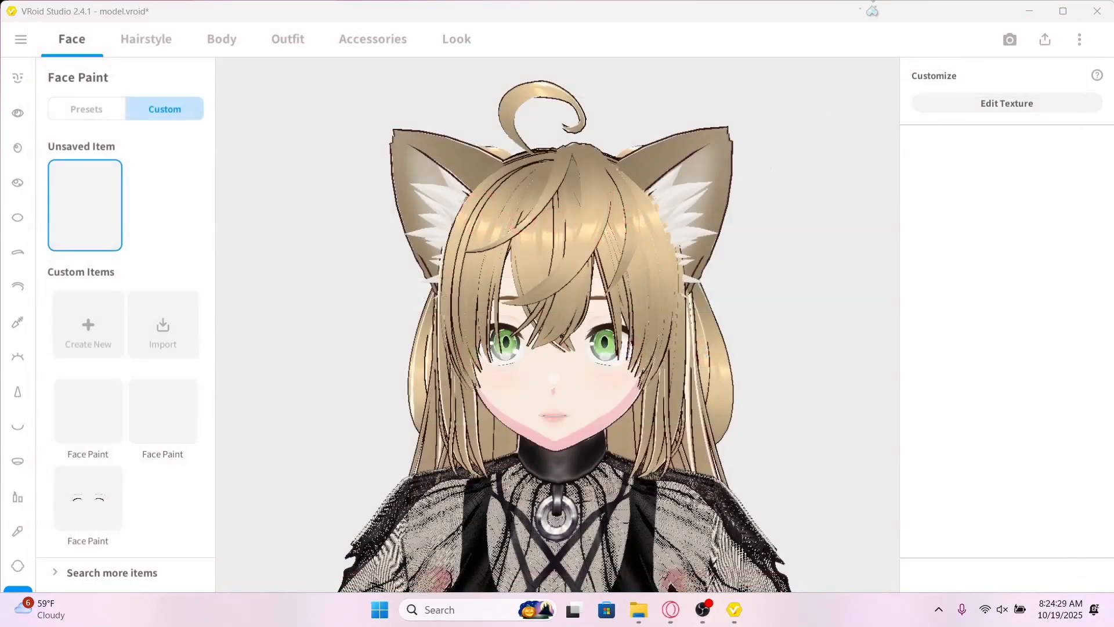
# Close VRoid Studio without saving the model's last edits
pyautogui.click(1097, 11)
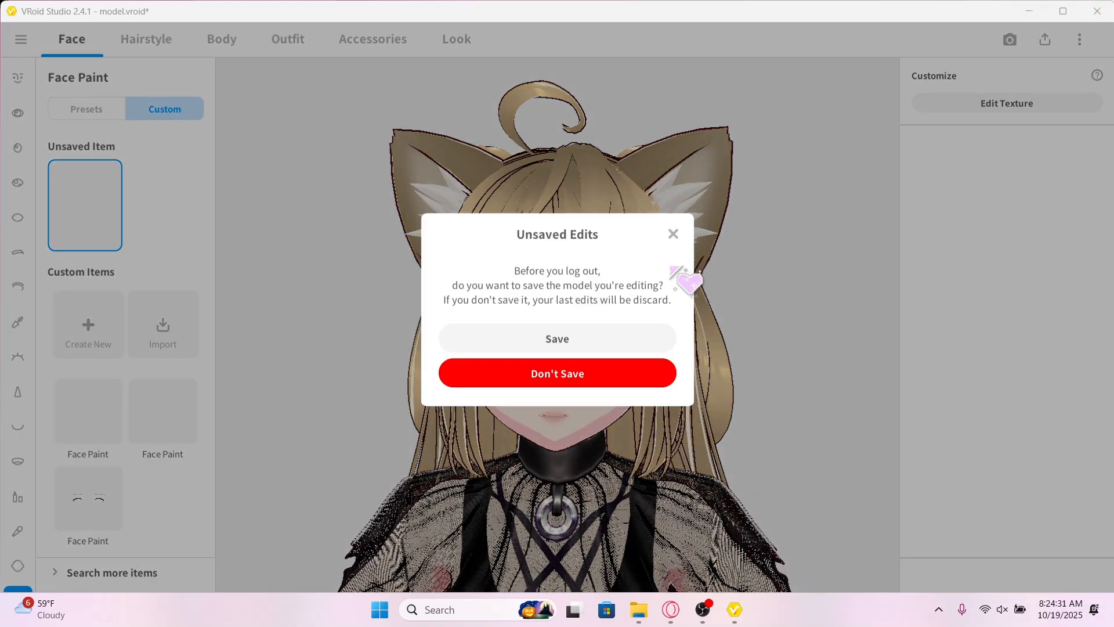
pyautogui.click(579, 378)
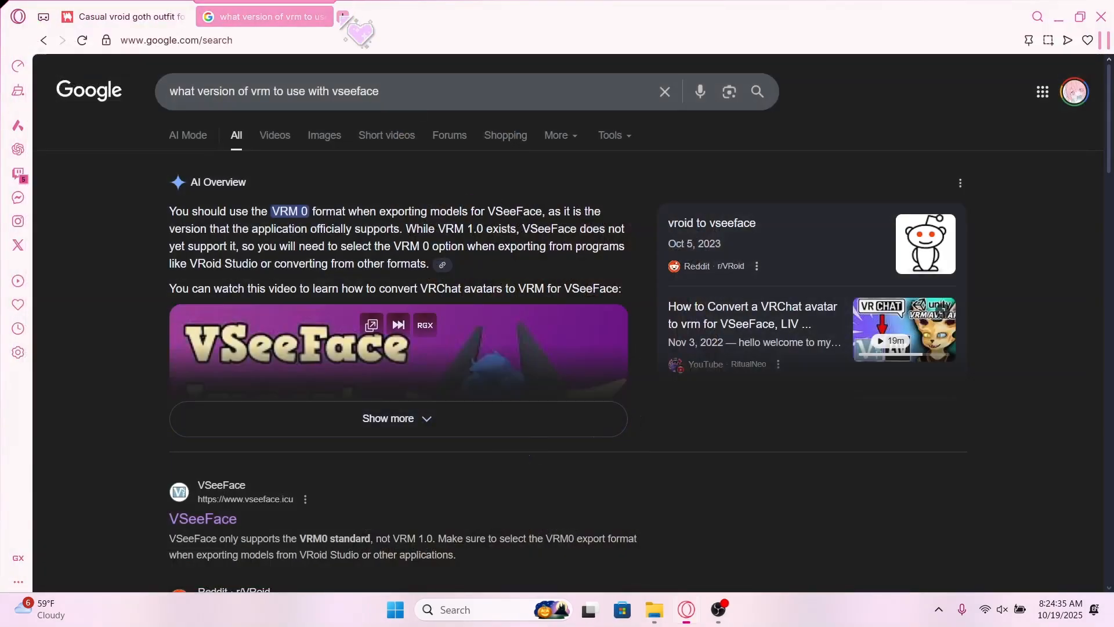
# Close the Opera browser with its BOOTH and Google search tabs, and minimize OBS Studio
pyautogui.click(342, 16)
pyautogui.click(187, 16)
pyautogui.click(187, 16)
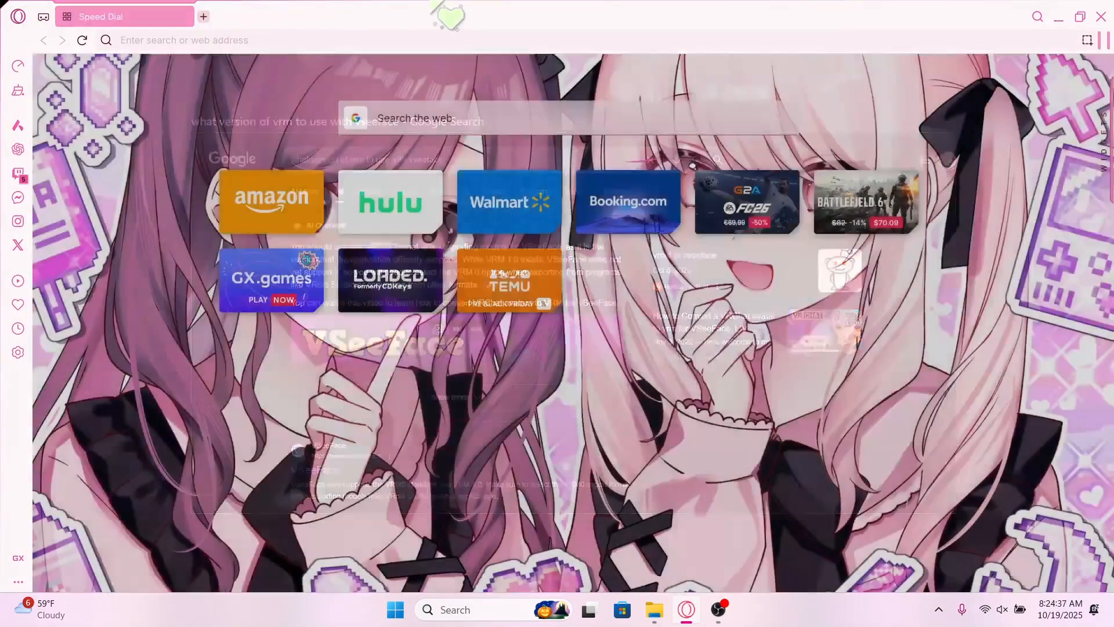
pyautogui.click(1101, 16)
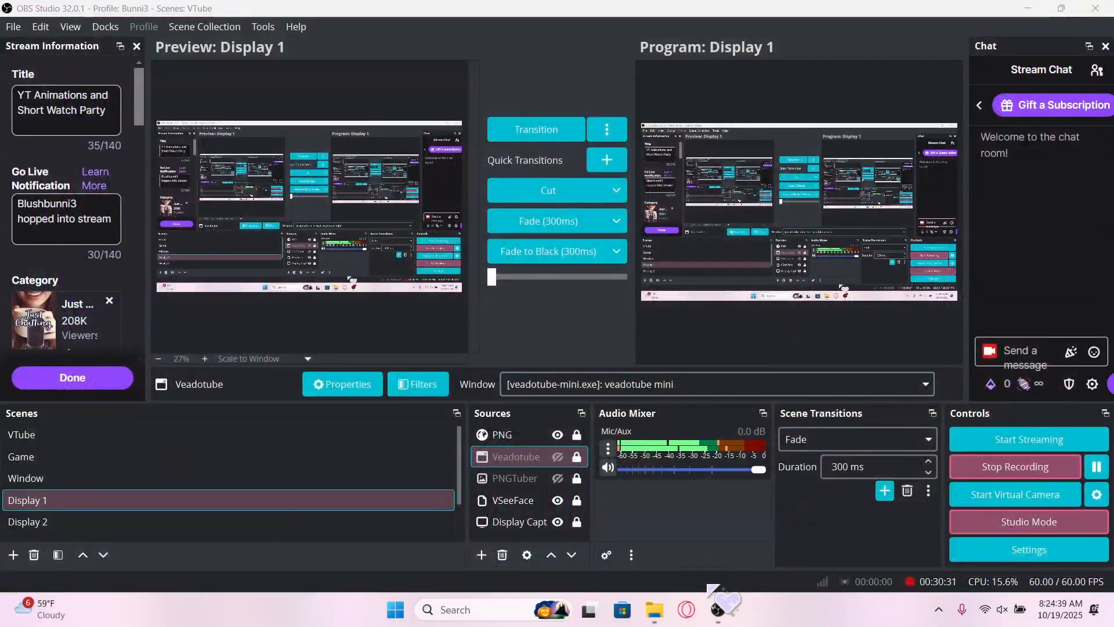
pyautogui.click(1028, 8)
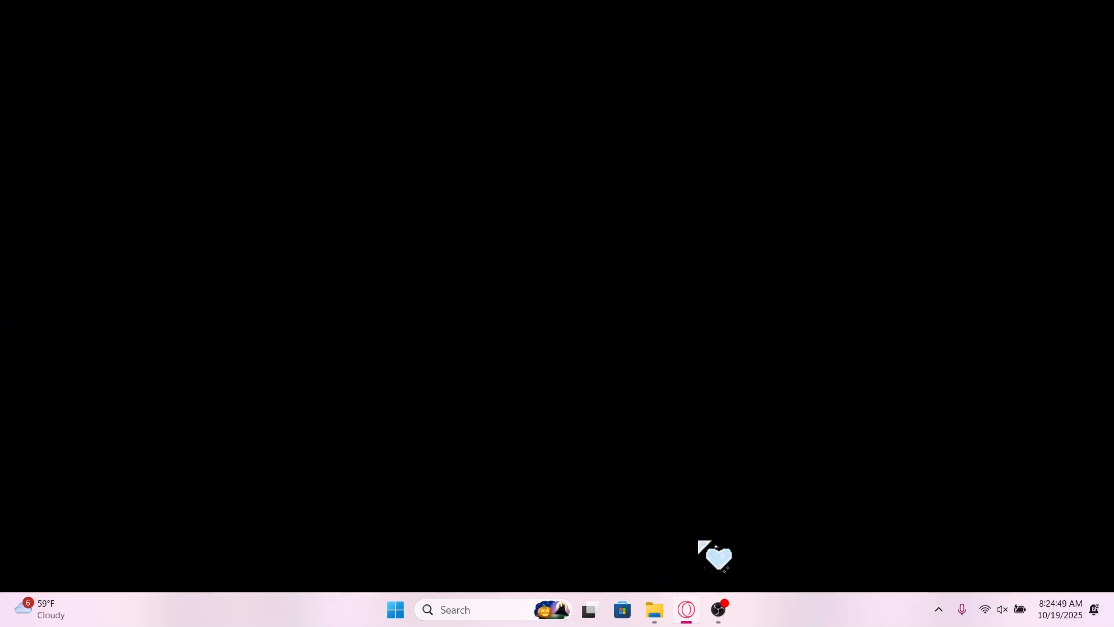
# Search the web for vseeface in Opera and open the official VSeeFace website
pyautogui.write('vs')
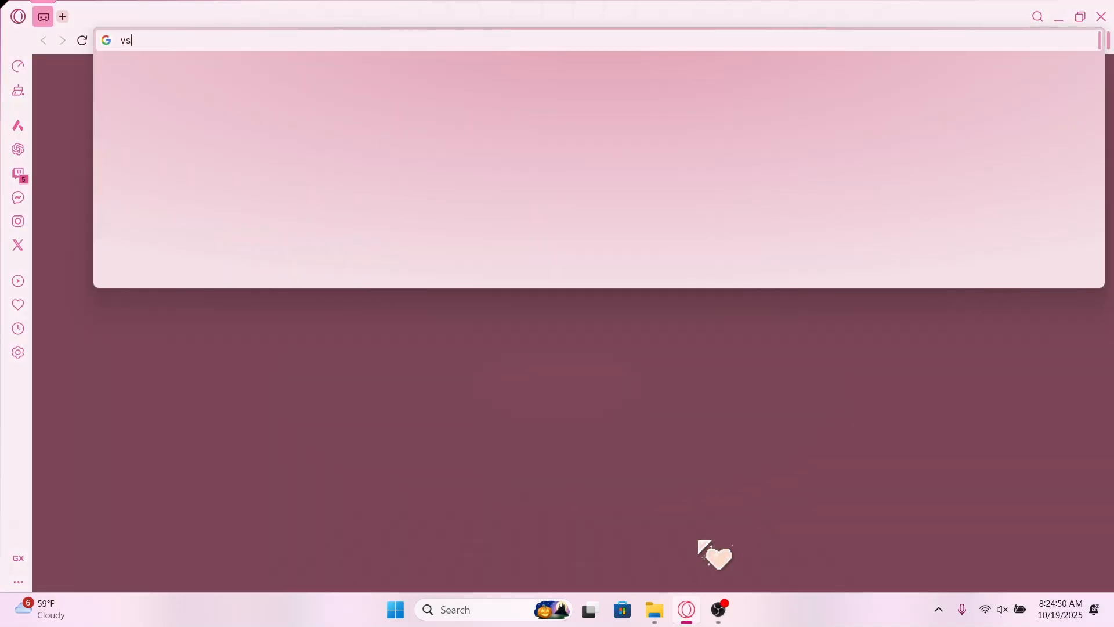
pyautogui.write('eeface')
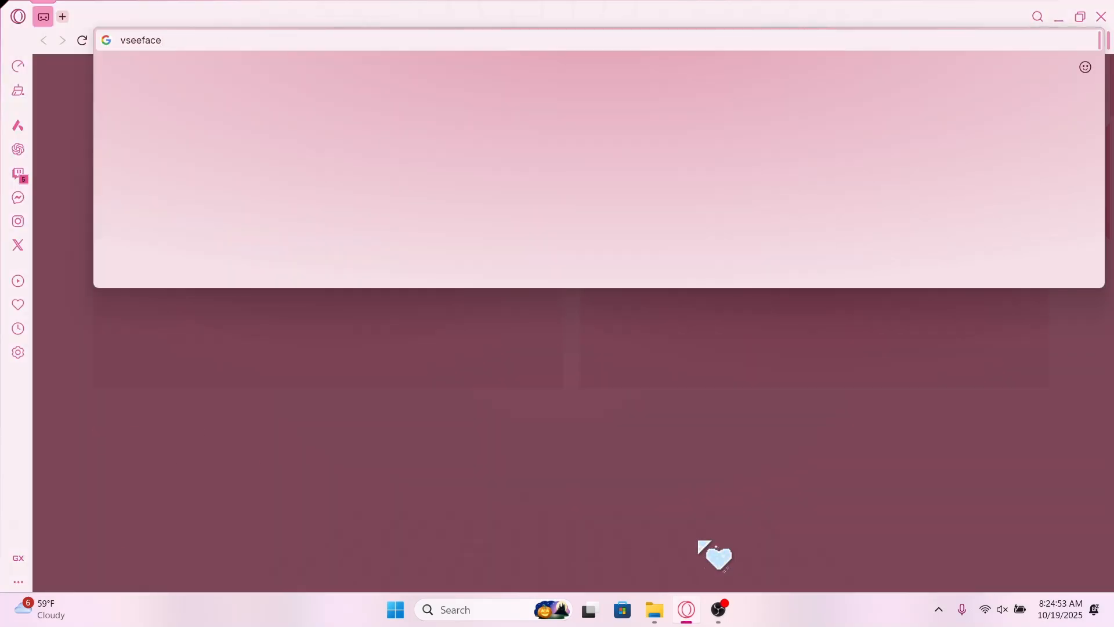
pyautogui.press('Return')
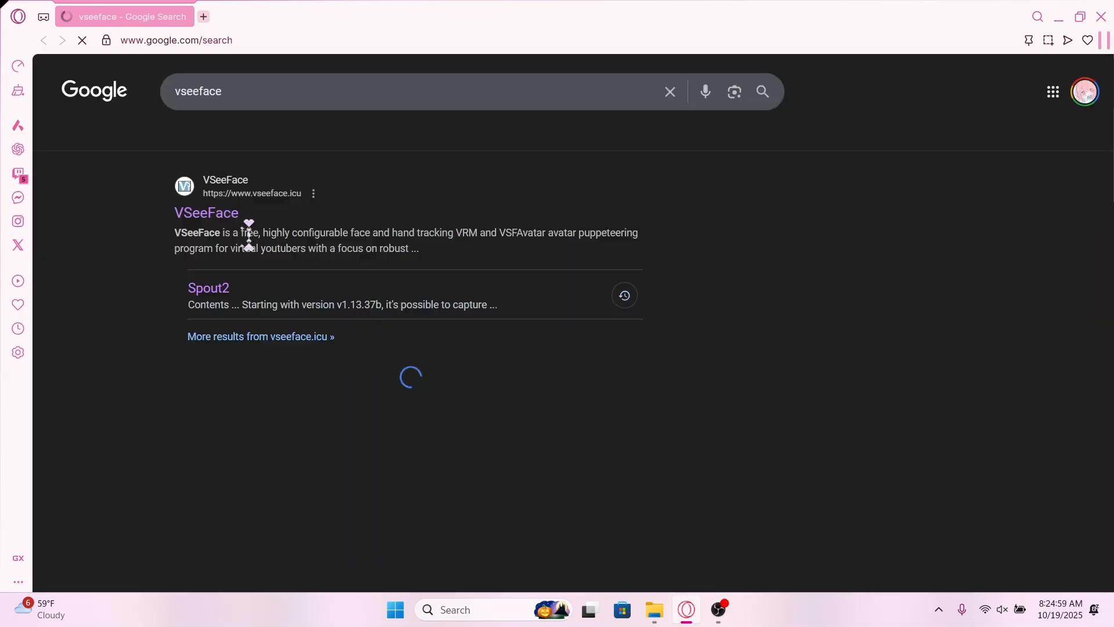
pyautogui.click(212, 216)
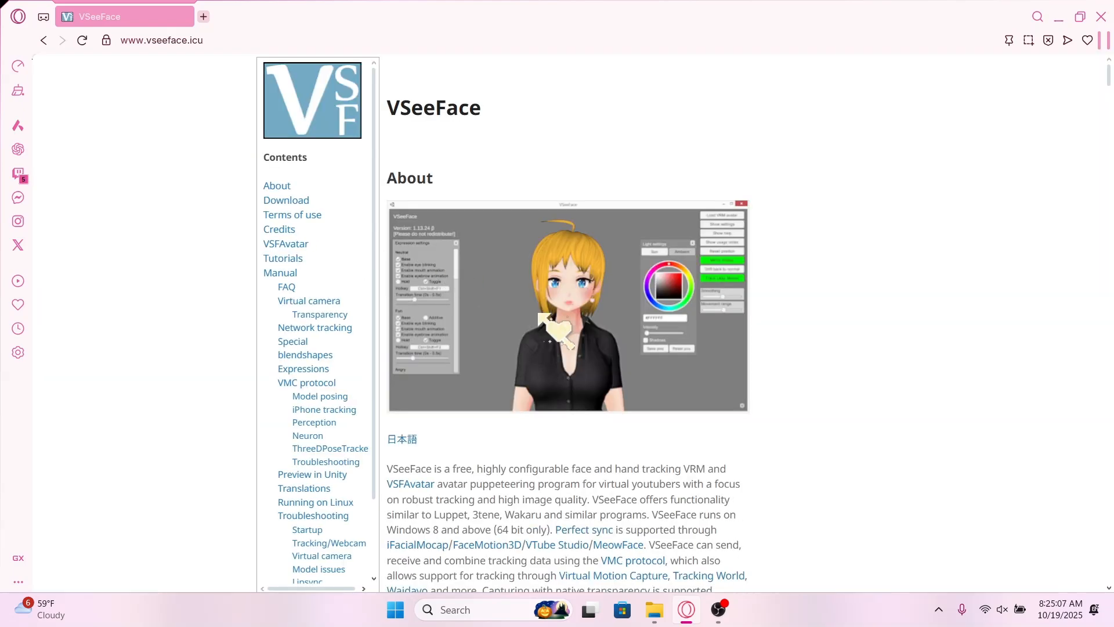
# Locate the v1.13.38c3 download in the Download section of the VSeeFace website
pyautogui.scroll(-6, 624, 365)
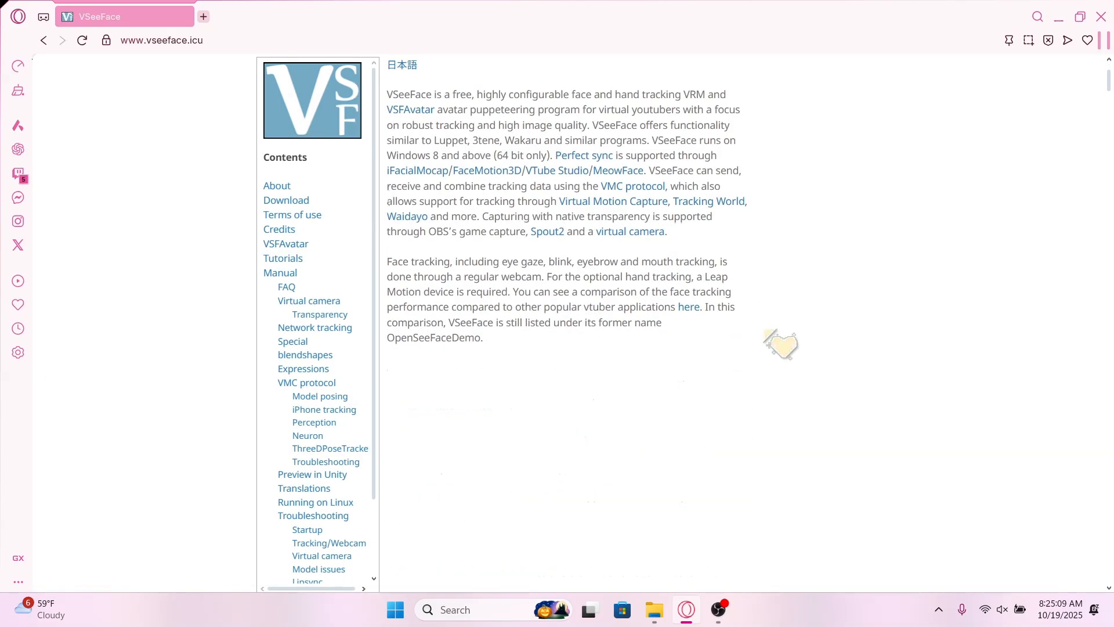
pyautogui.scroll(-6, 754, 339)
pyautogui.scroll(-5, 770, 360)
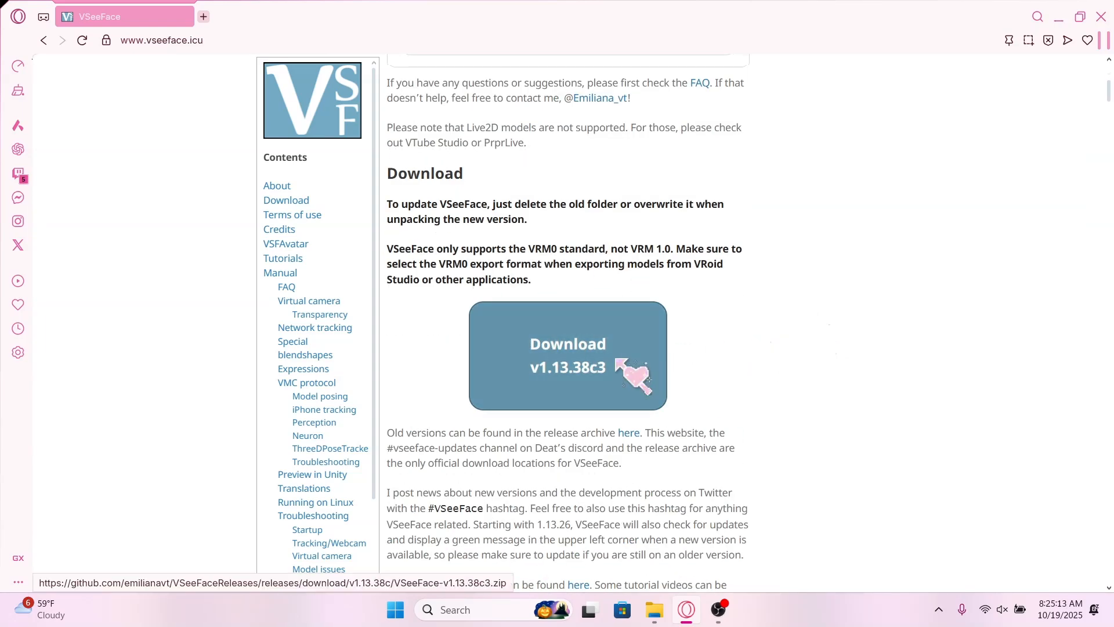
# Open the VSeeFace site's Spout2 page from the search results and read the Spout2 capture usage instructions
pyautogui.scroll(-1, 638, 366)
pyautogui.scroll(-1, 299, 460)
pyautogui.scroll(-1, 307, 462)
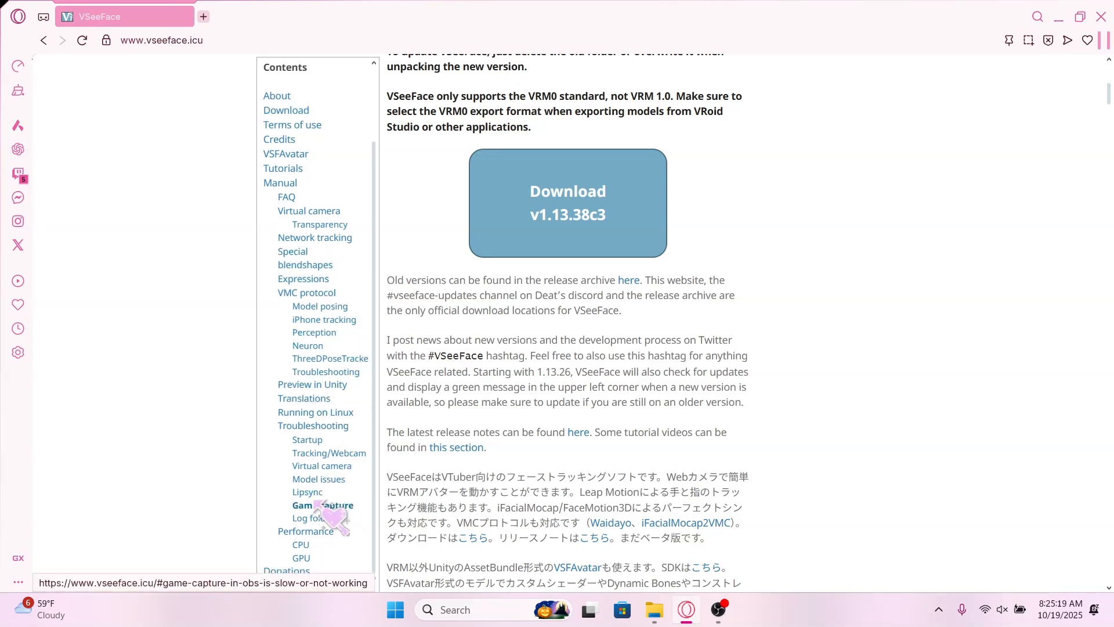
pyautogui.scroll(1, 308, 426)
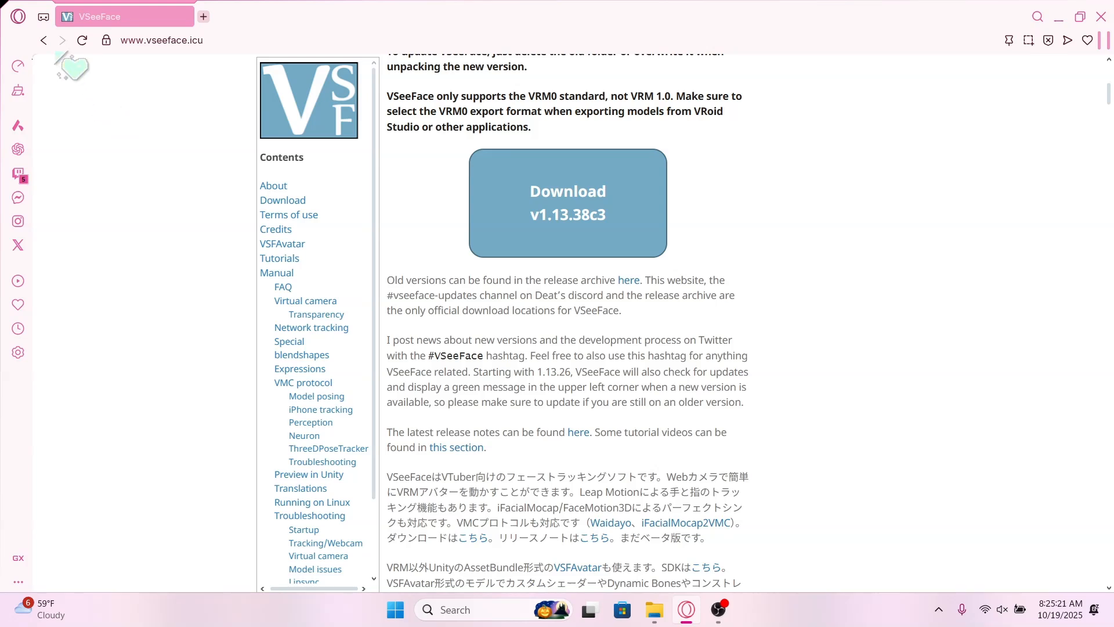
pyautogui.click(43, 40)
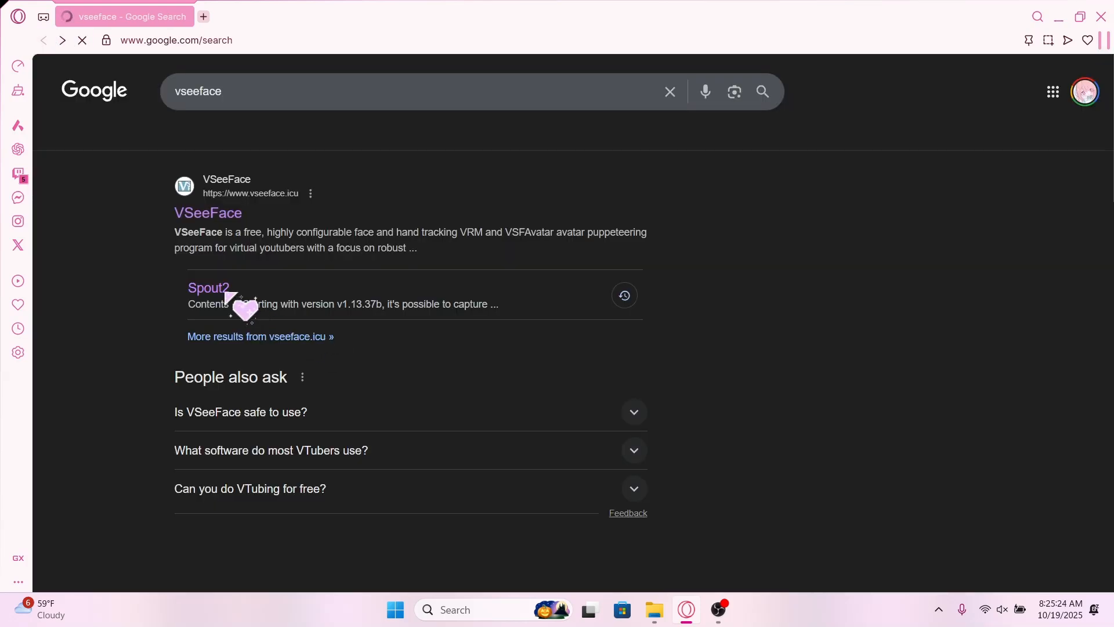
pyautogui.click(218, 288)
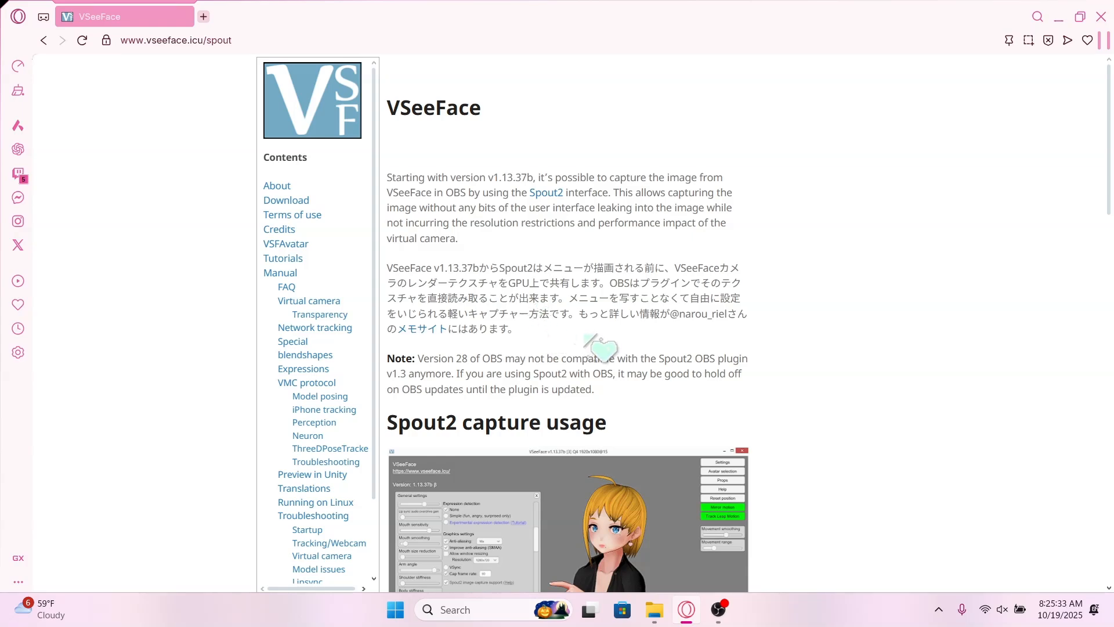
pyautogui.scroll(-3, 641, 348)
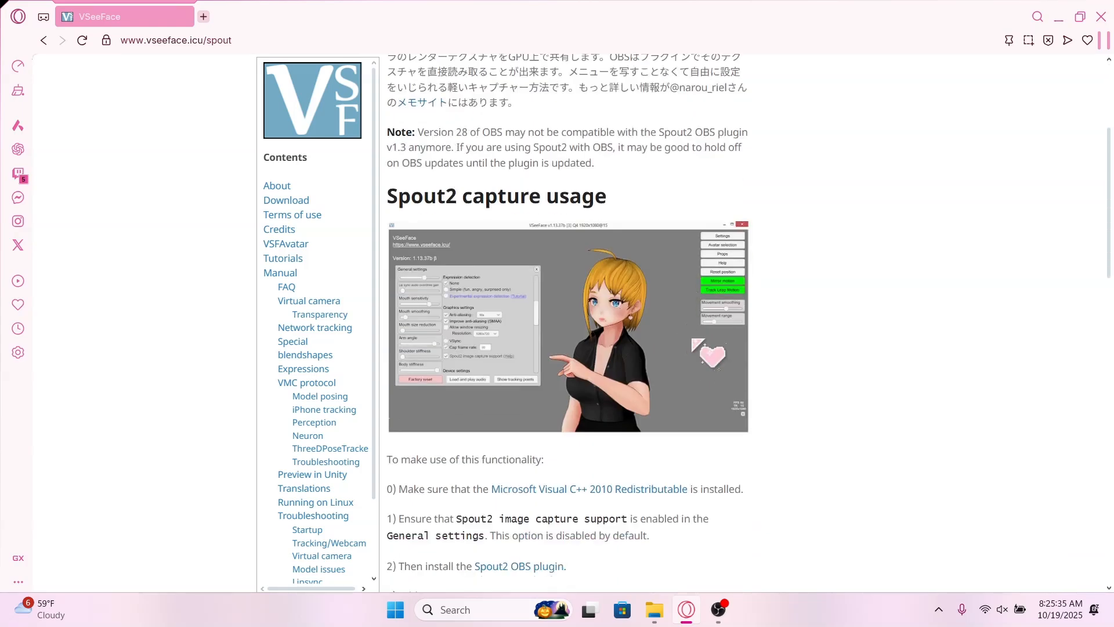
pyautogui.scroll(-3, 694, 342)
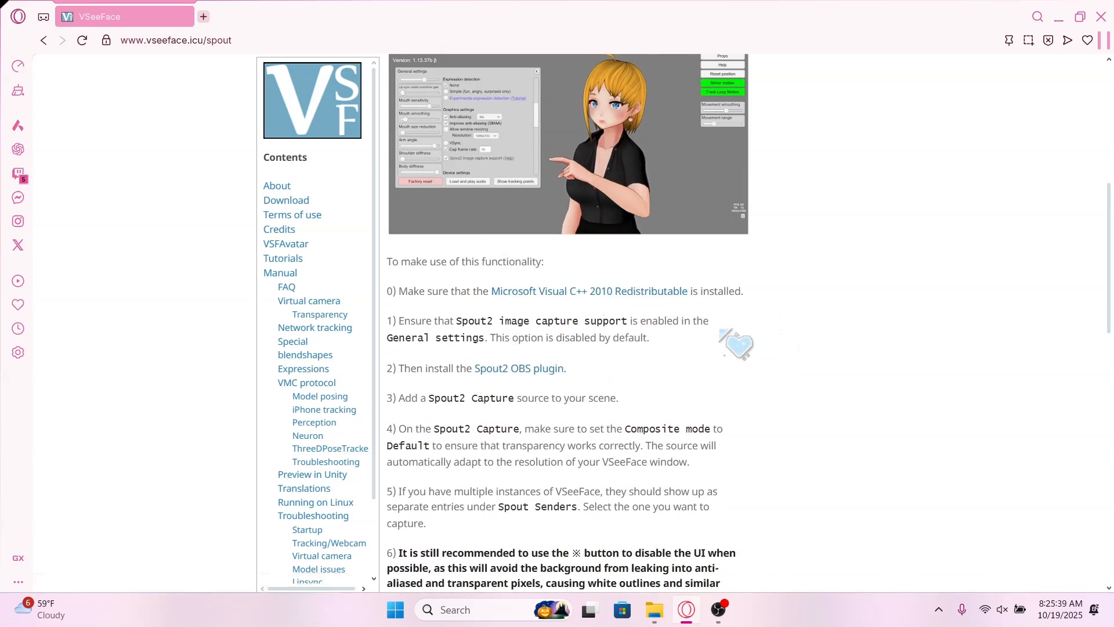
pyautogui.scroll(-1, 720, 330)
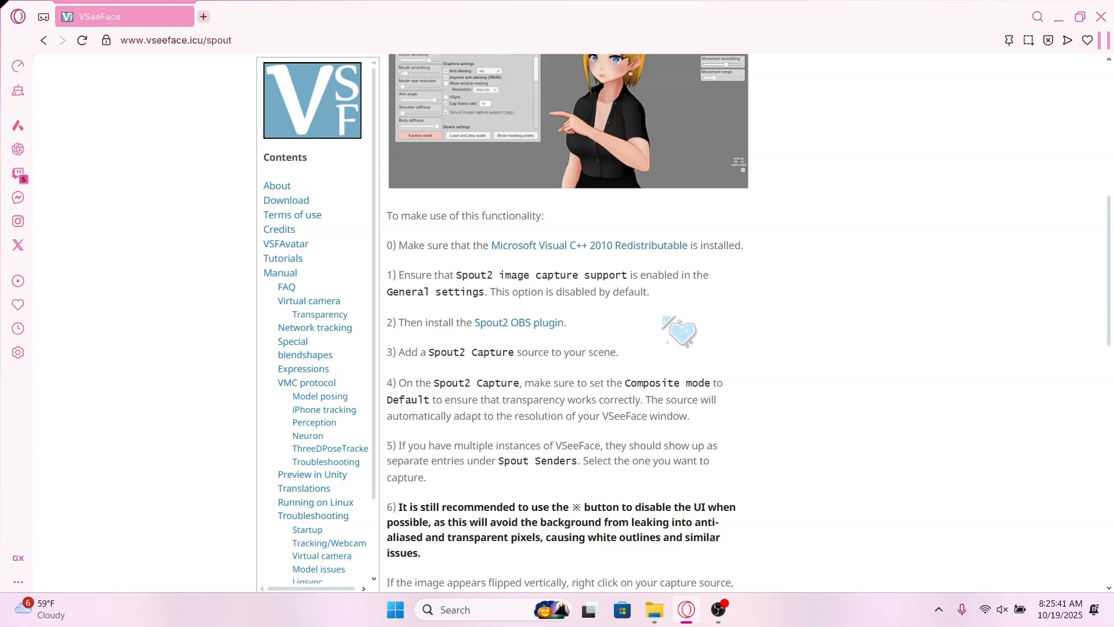
pyautogui.scroll(-1, 716, 345)
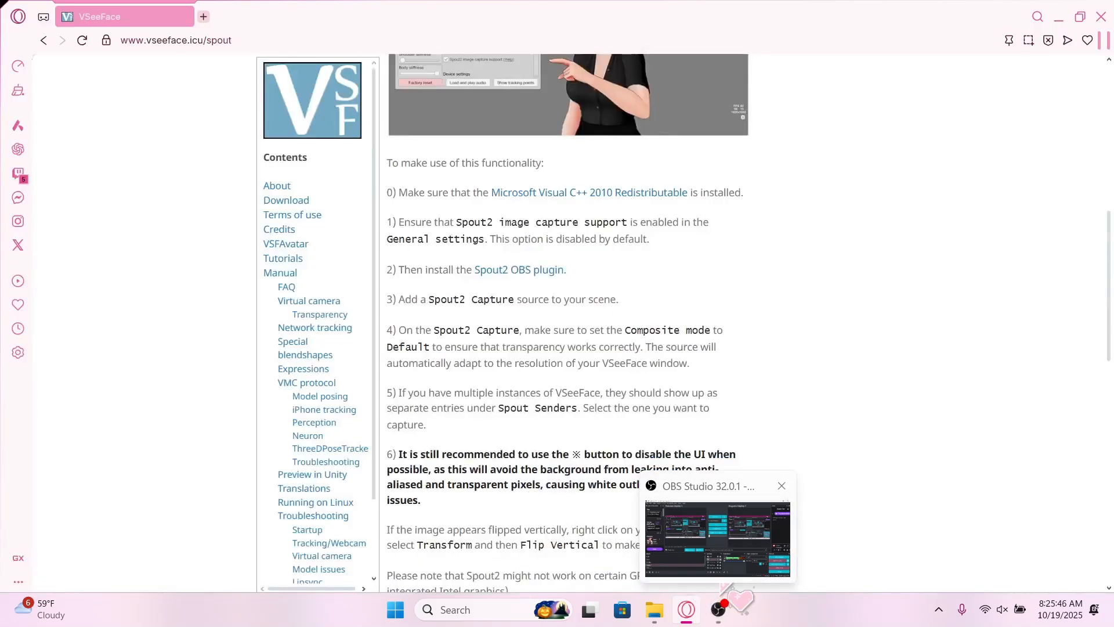
# Switch to OBS Studio and view the creation dialog for a new Spout2 Capture source without adding one
pyautogui.click(718, 609)
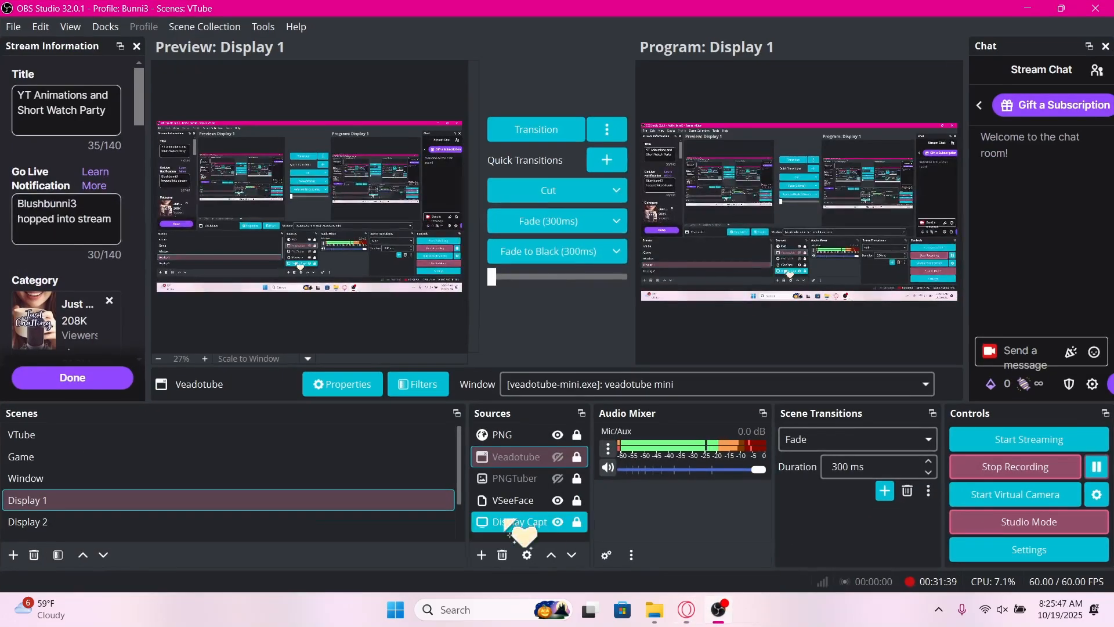
pyautogui.click(482, 554)
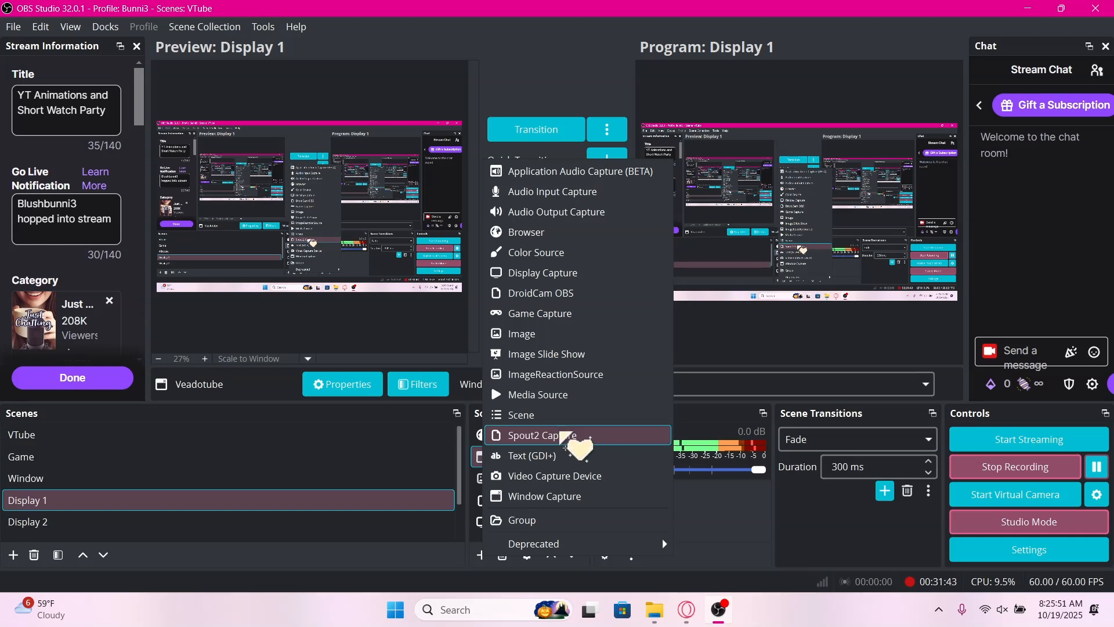
pyautogui.click(564, 435)
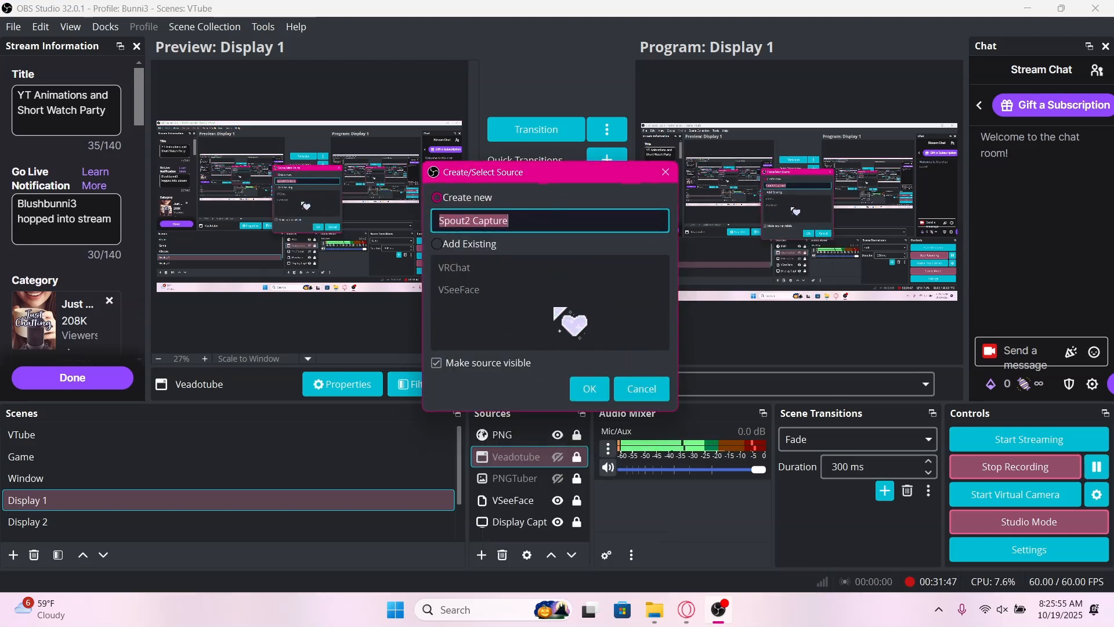
pyautogui.click(644, 389)
# Find VSeeFace with the Windows search term vse and launch it
pyautogui.click(493, 611)
pyautogui.write('vs')
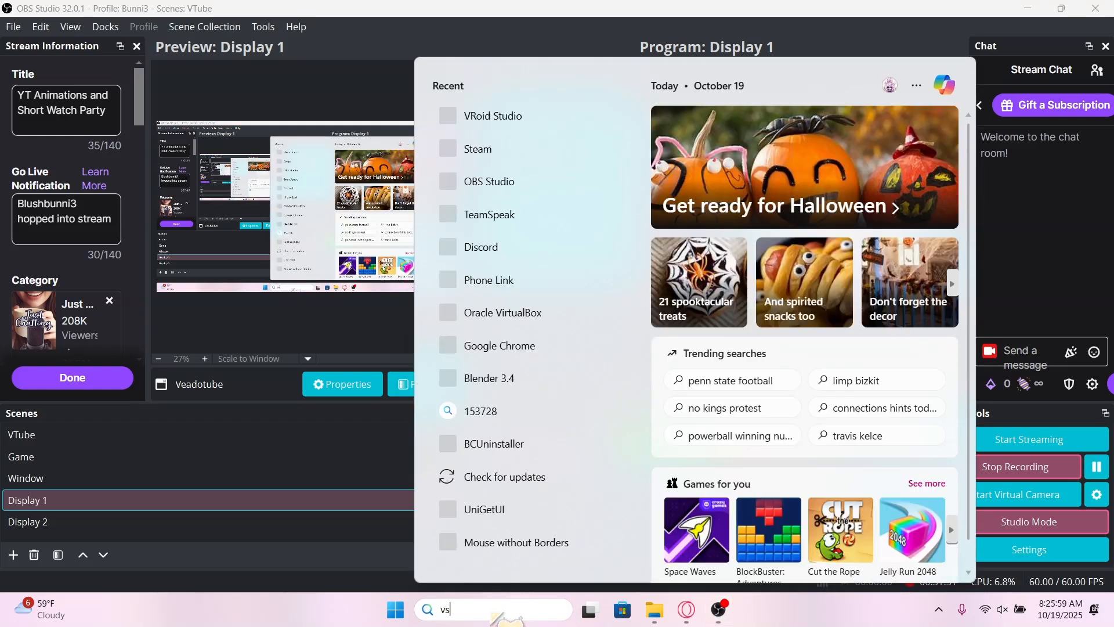
pyautogui.write('e')
pyautogui.press('Return')
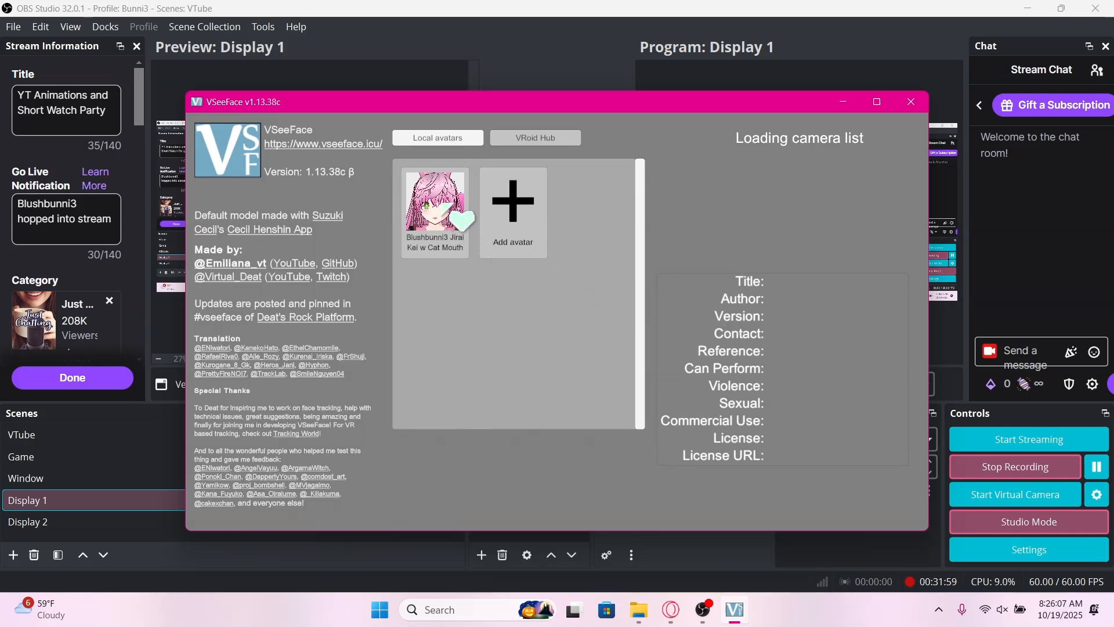
# Check the VRoid Hub avatar source, then select the Jirai Kei w Cat Mouth model among the local avatars
pyautogui.click(437, 199)
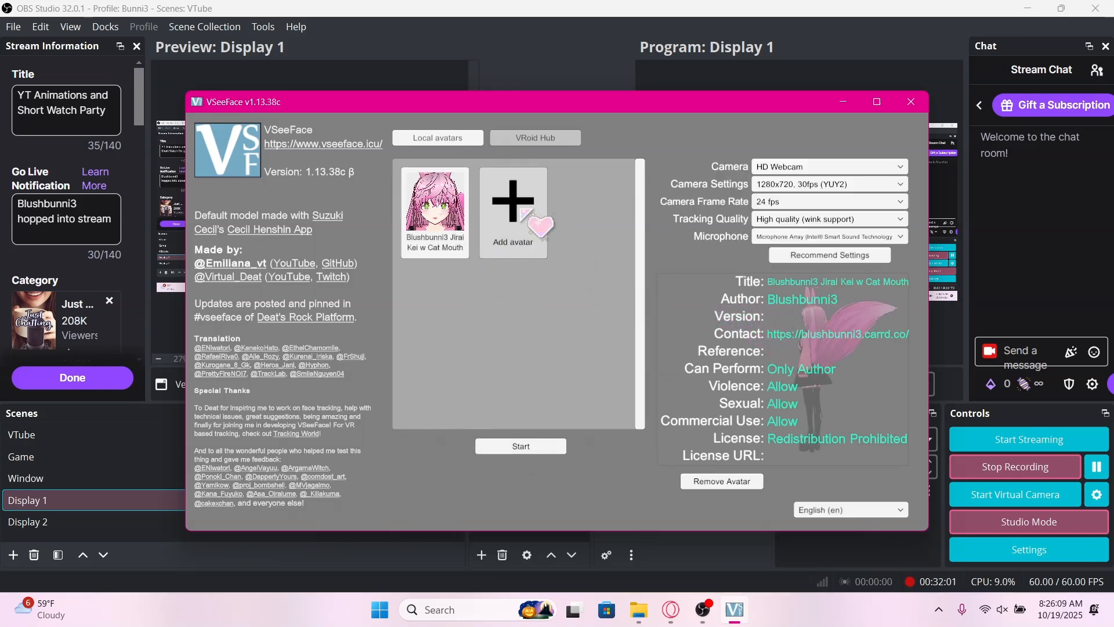
pyautogui.click(537, 139)
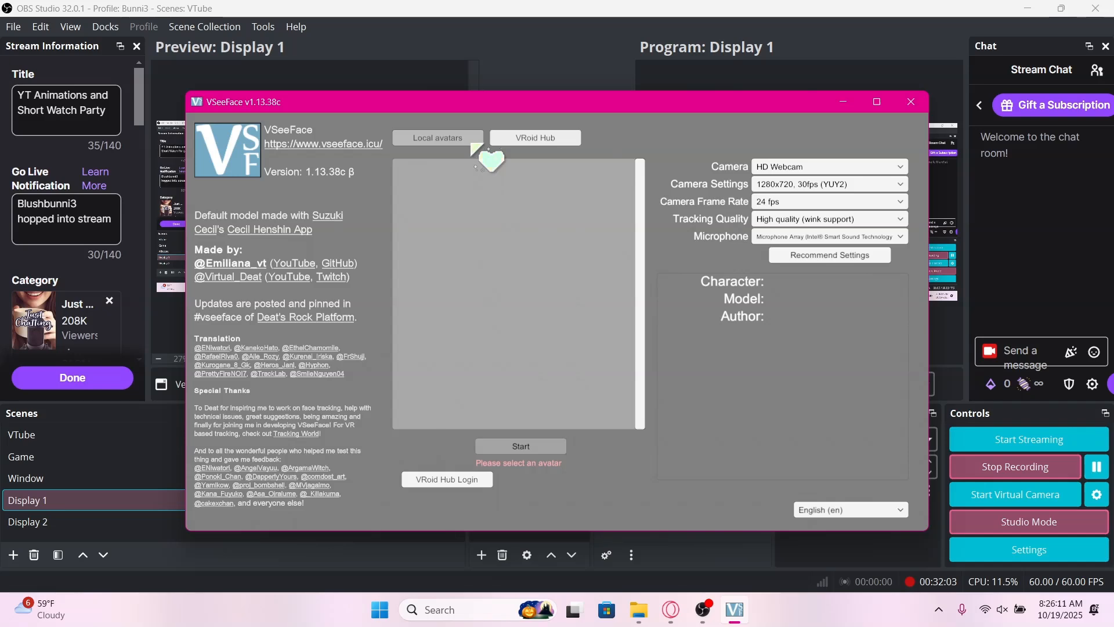
pyautogui.click(456, 141)
pyautogui.click(442, 243)
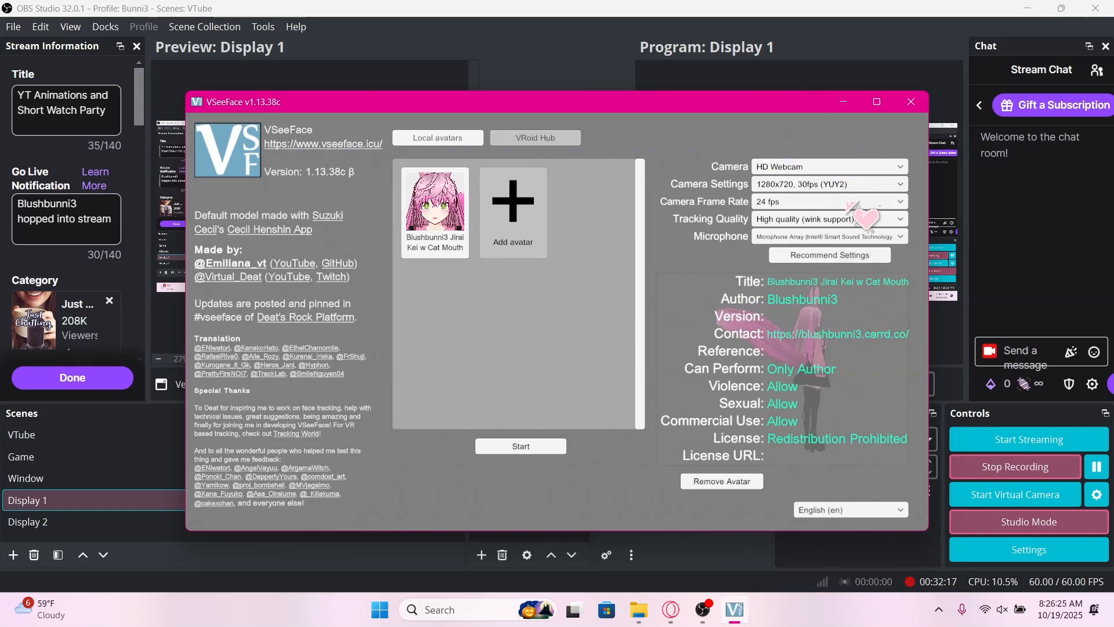
# Check the tracking quality options and start the selected avatar with High quality (wink support)
pyautogui.click(901, 219)
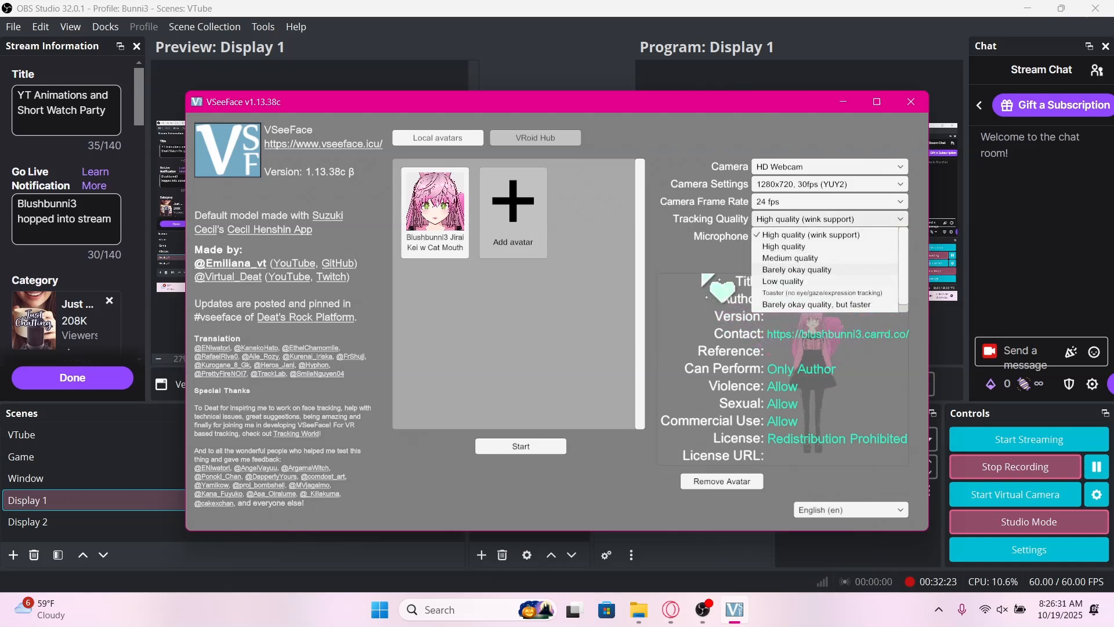
pyautogui.click(691, 266)
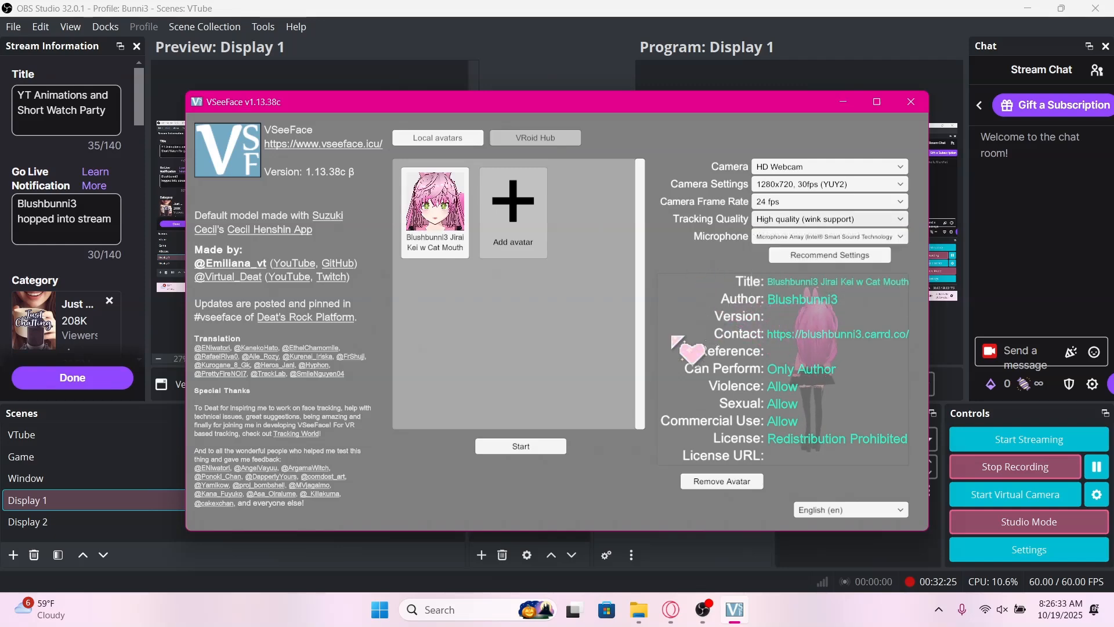
pyautogui.click(530, 448)
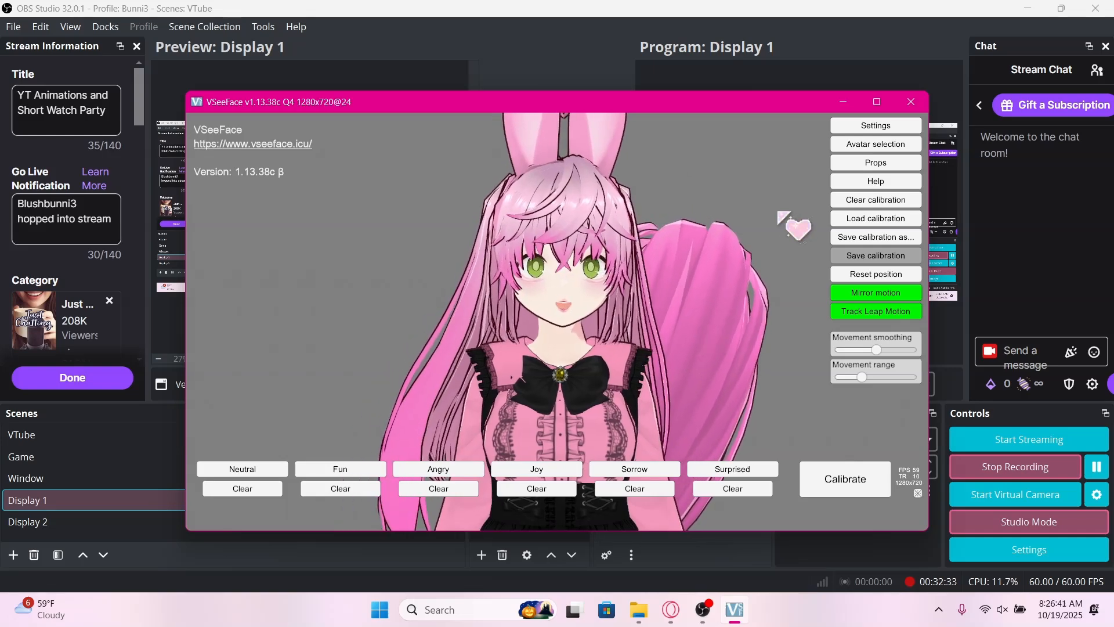
# Review the Spout2 properties of the VSeeFace source in OBS Studio, then switch back to VSeeFace
pyautogui.click(762, 20)
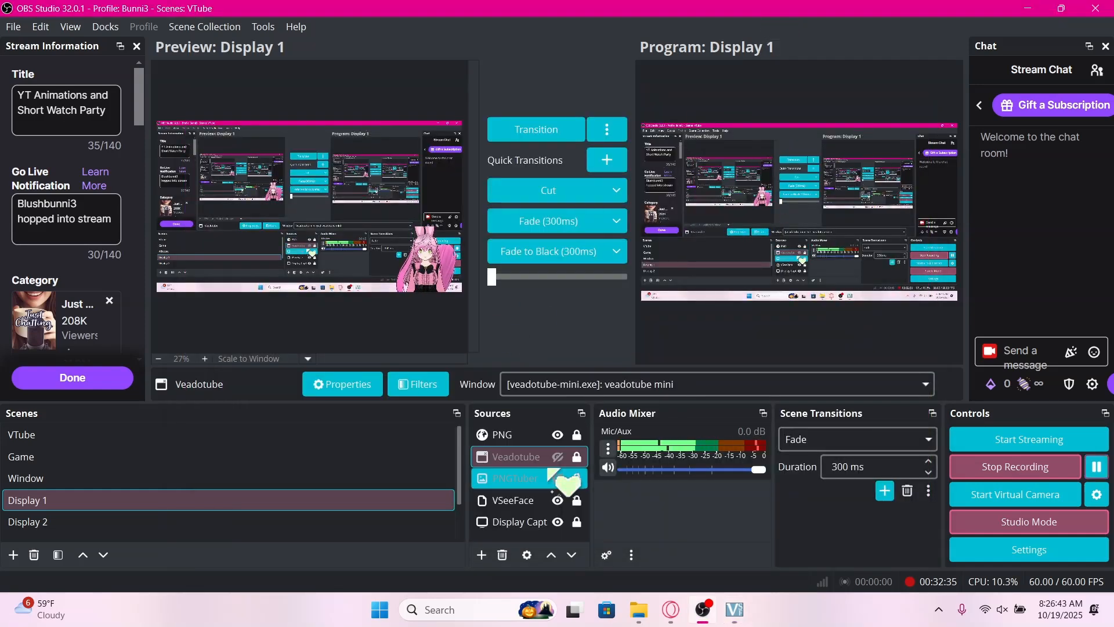
pyautogui.doubleClick(527, 498)
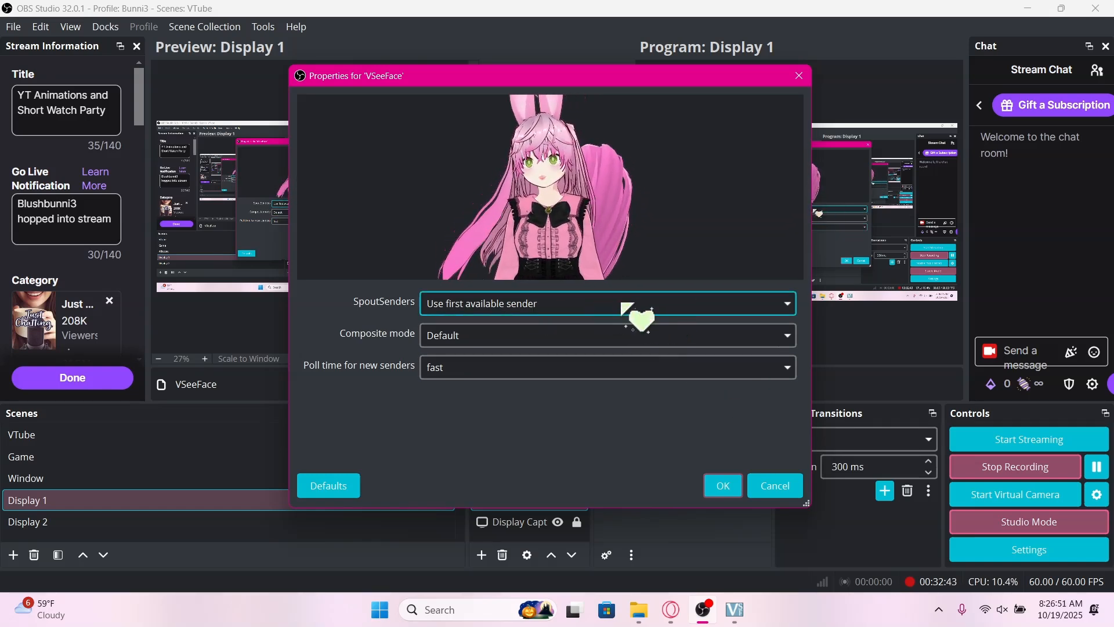
pyautogui.click(773, 482)
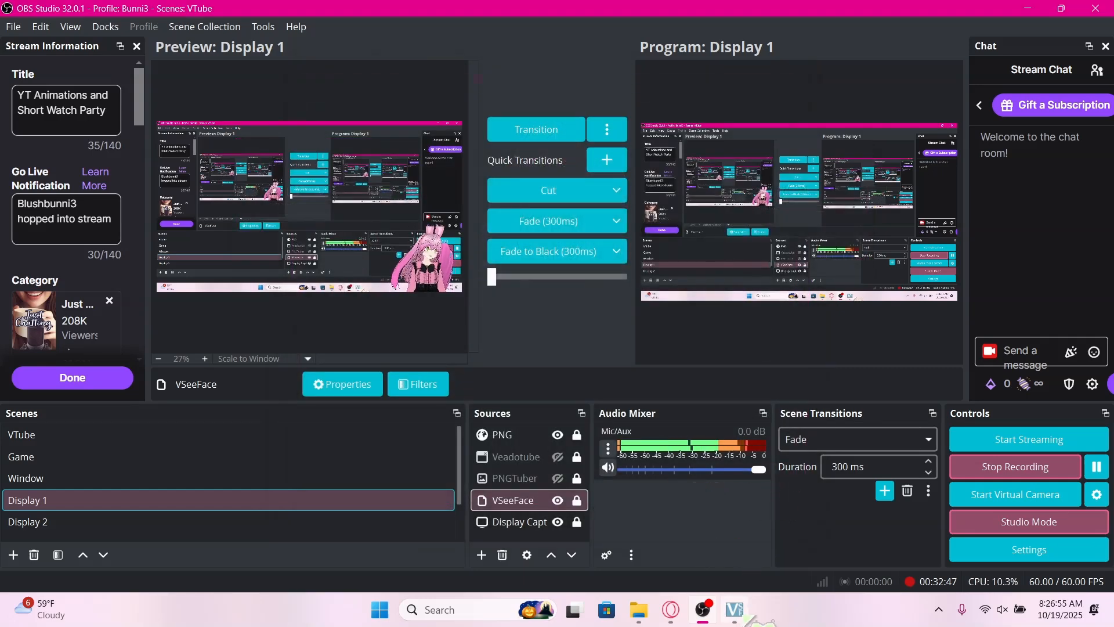
pyautogui.click(734, 609)
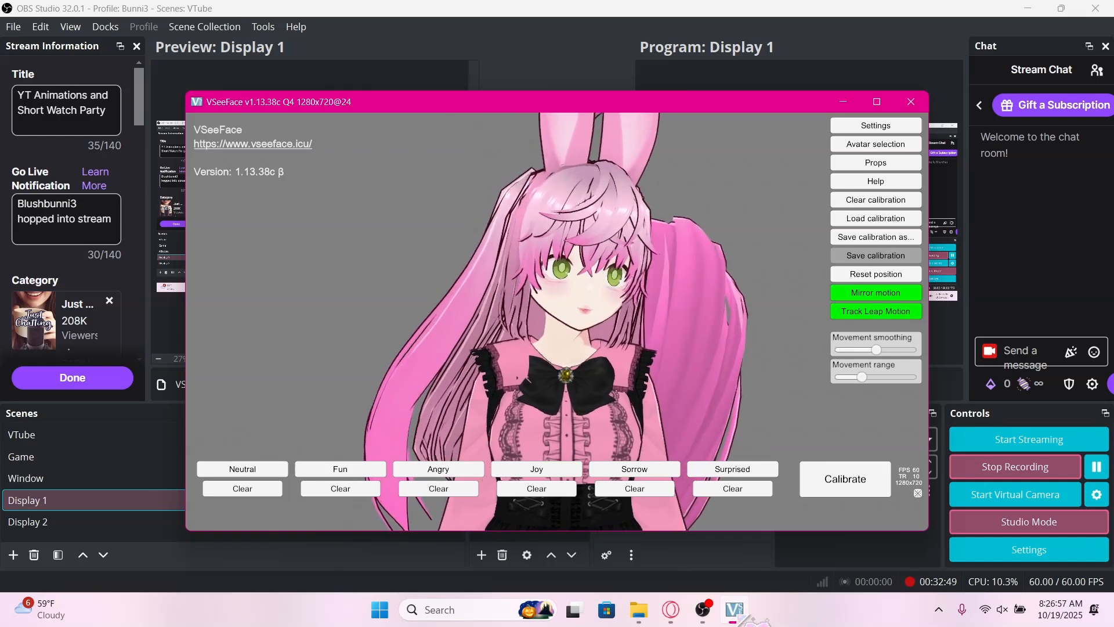